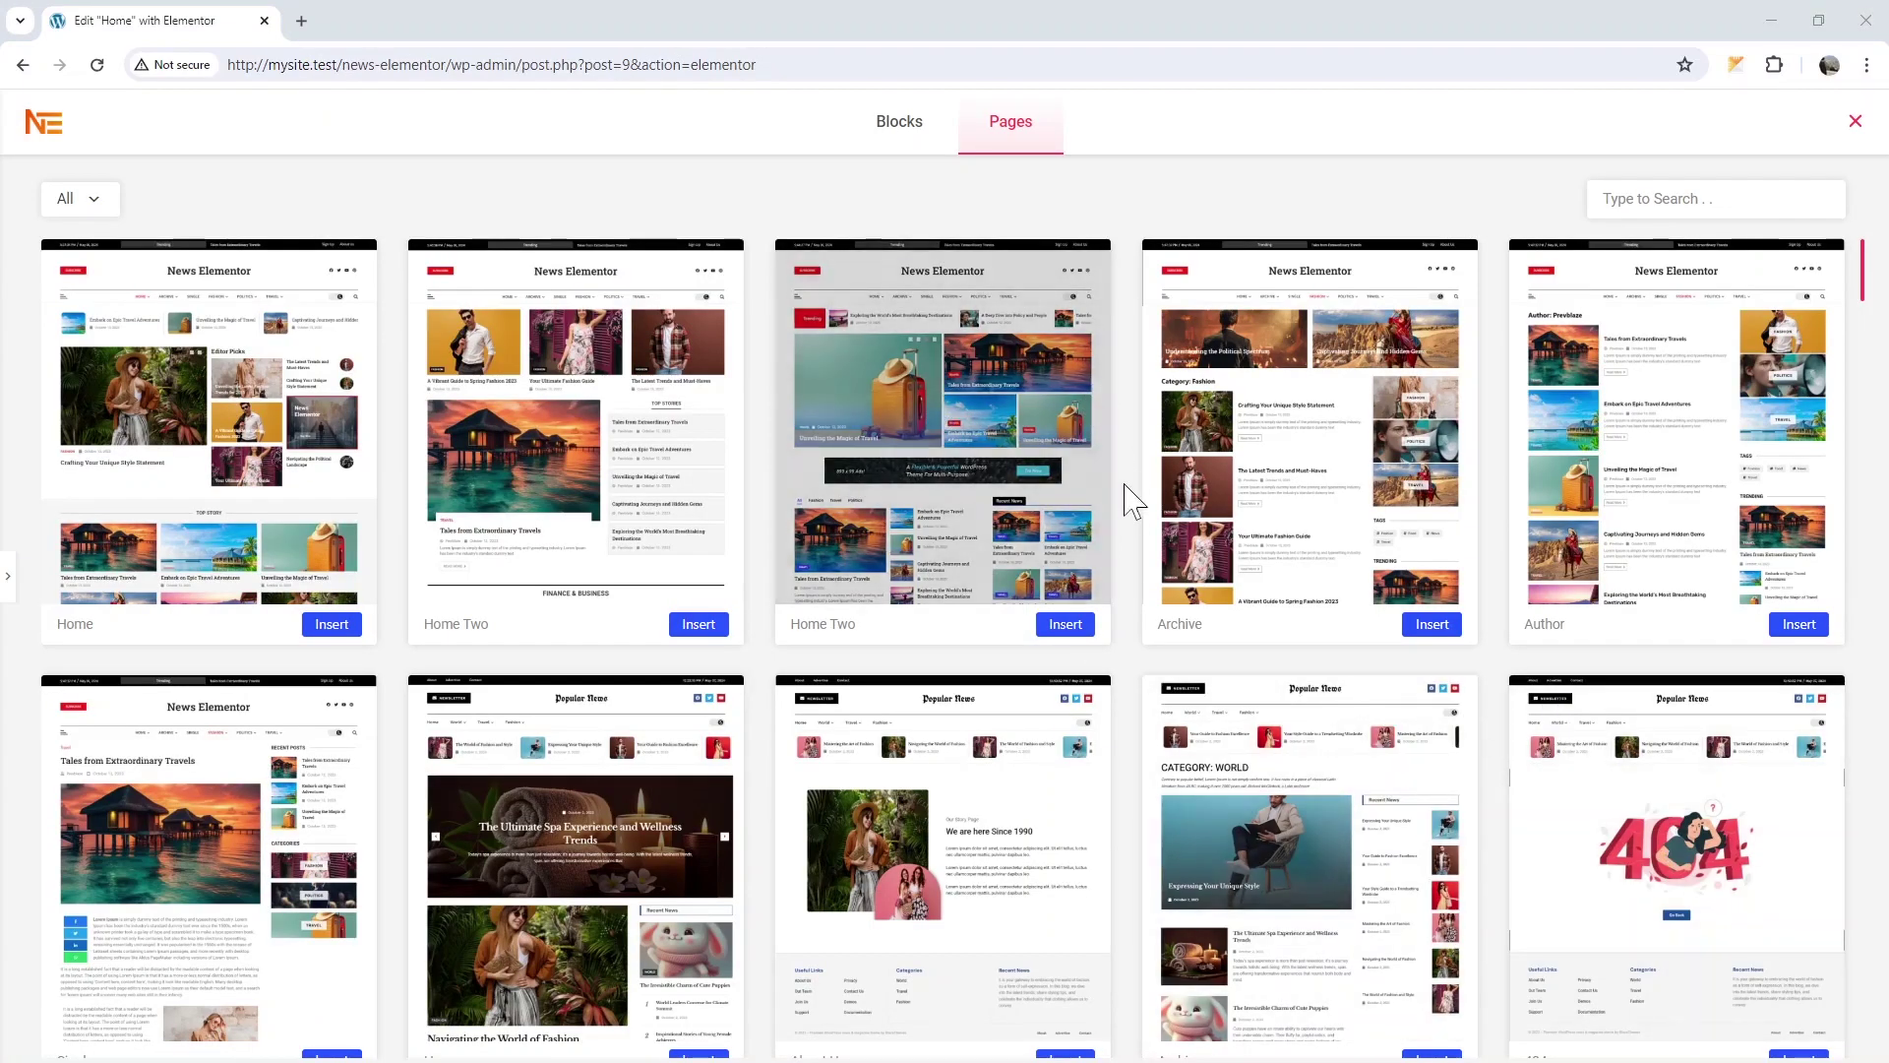
scroll(1131, 528, down, 2)
scroll(1131, 528, down, 2)
scroll(1133, 528, down, 2)
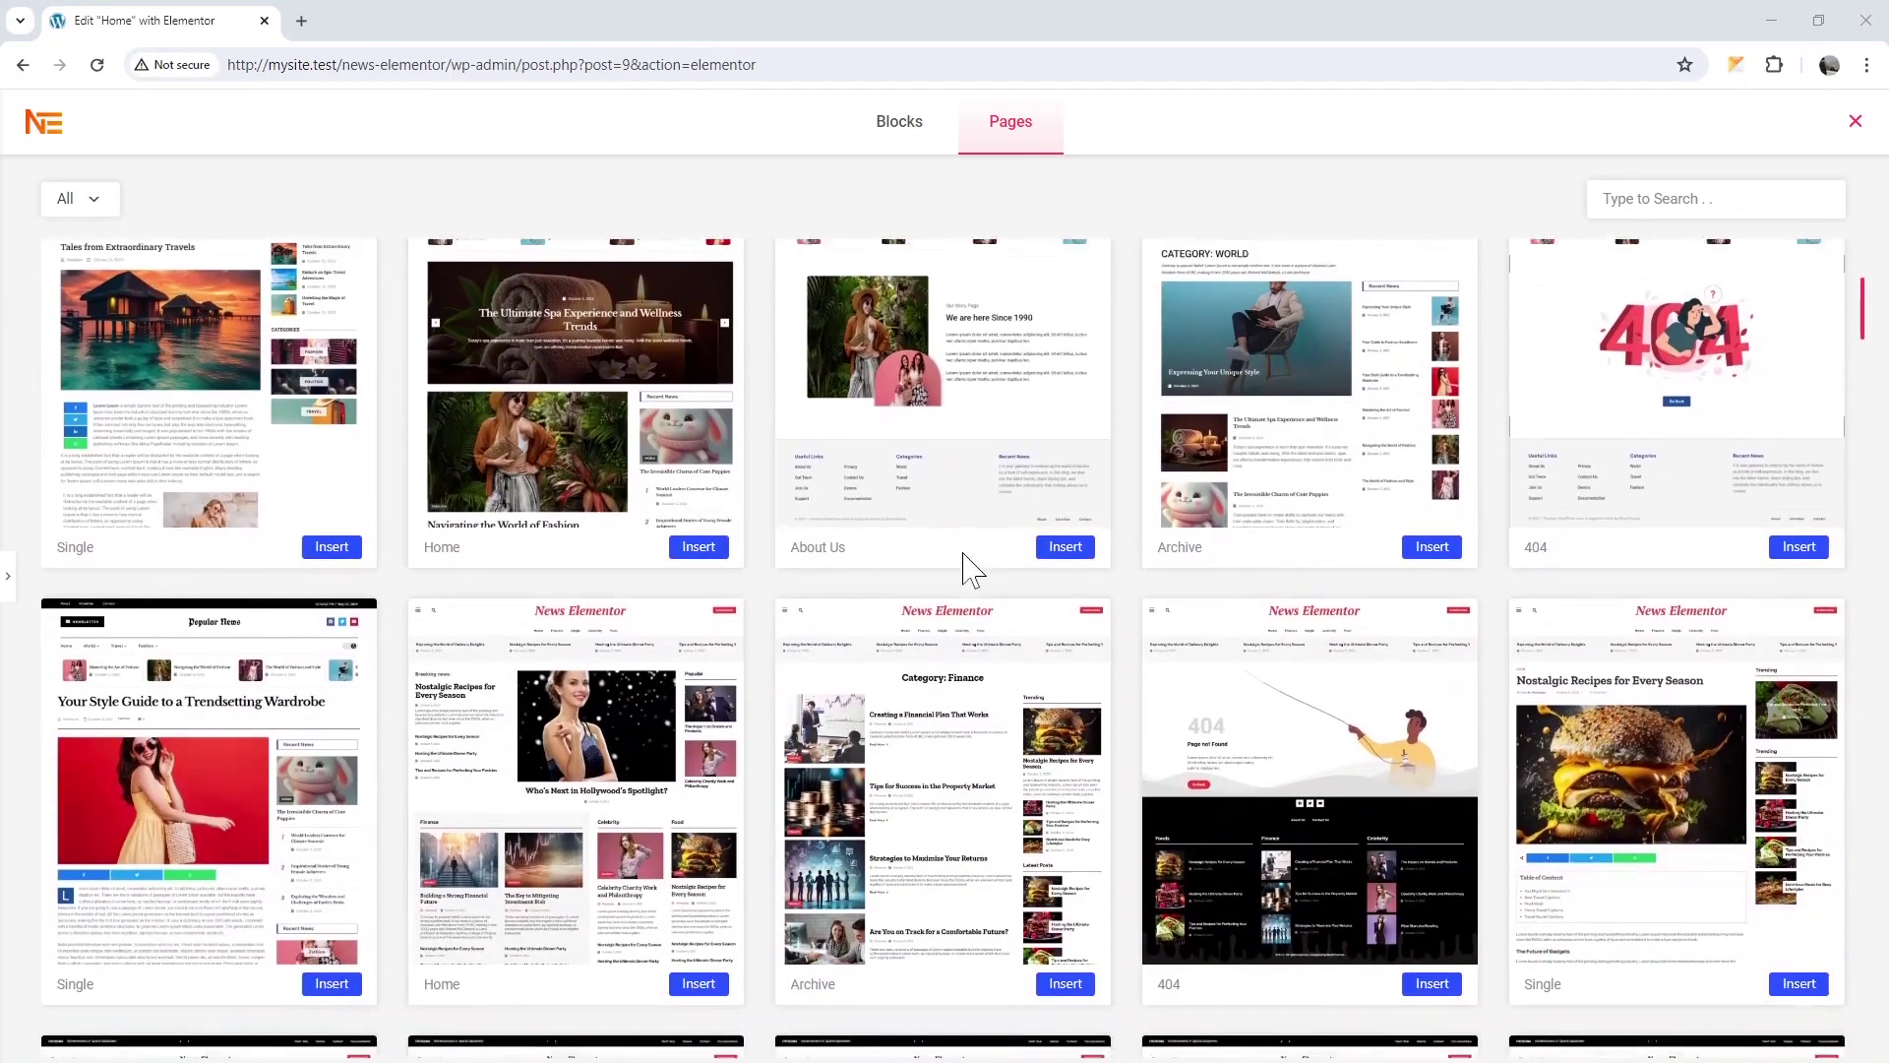
scroll(961, 561, down, 4)
scroll(966, 603, down, 5)
scroll(989, 635, down, 3)
scroll(989, 635, down, 3)
scroll(992, 635, down, 3)
scroll(997, 638, down, 3)
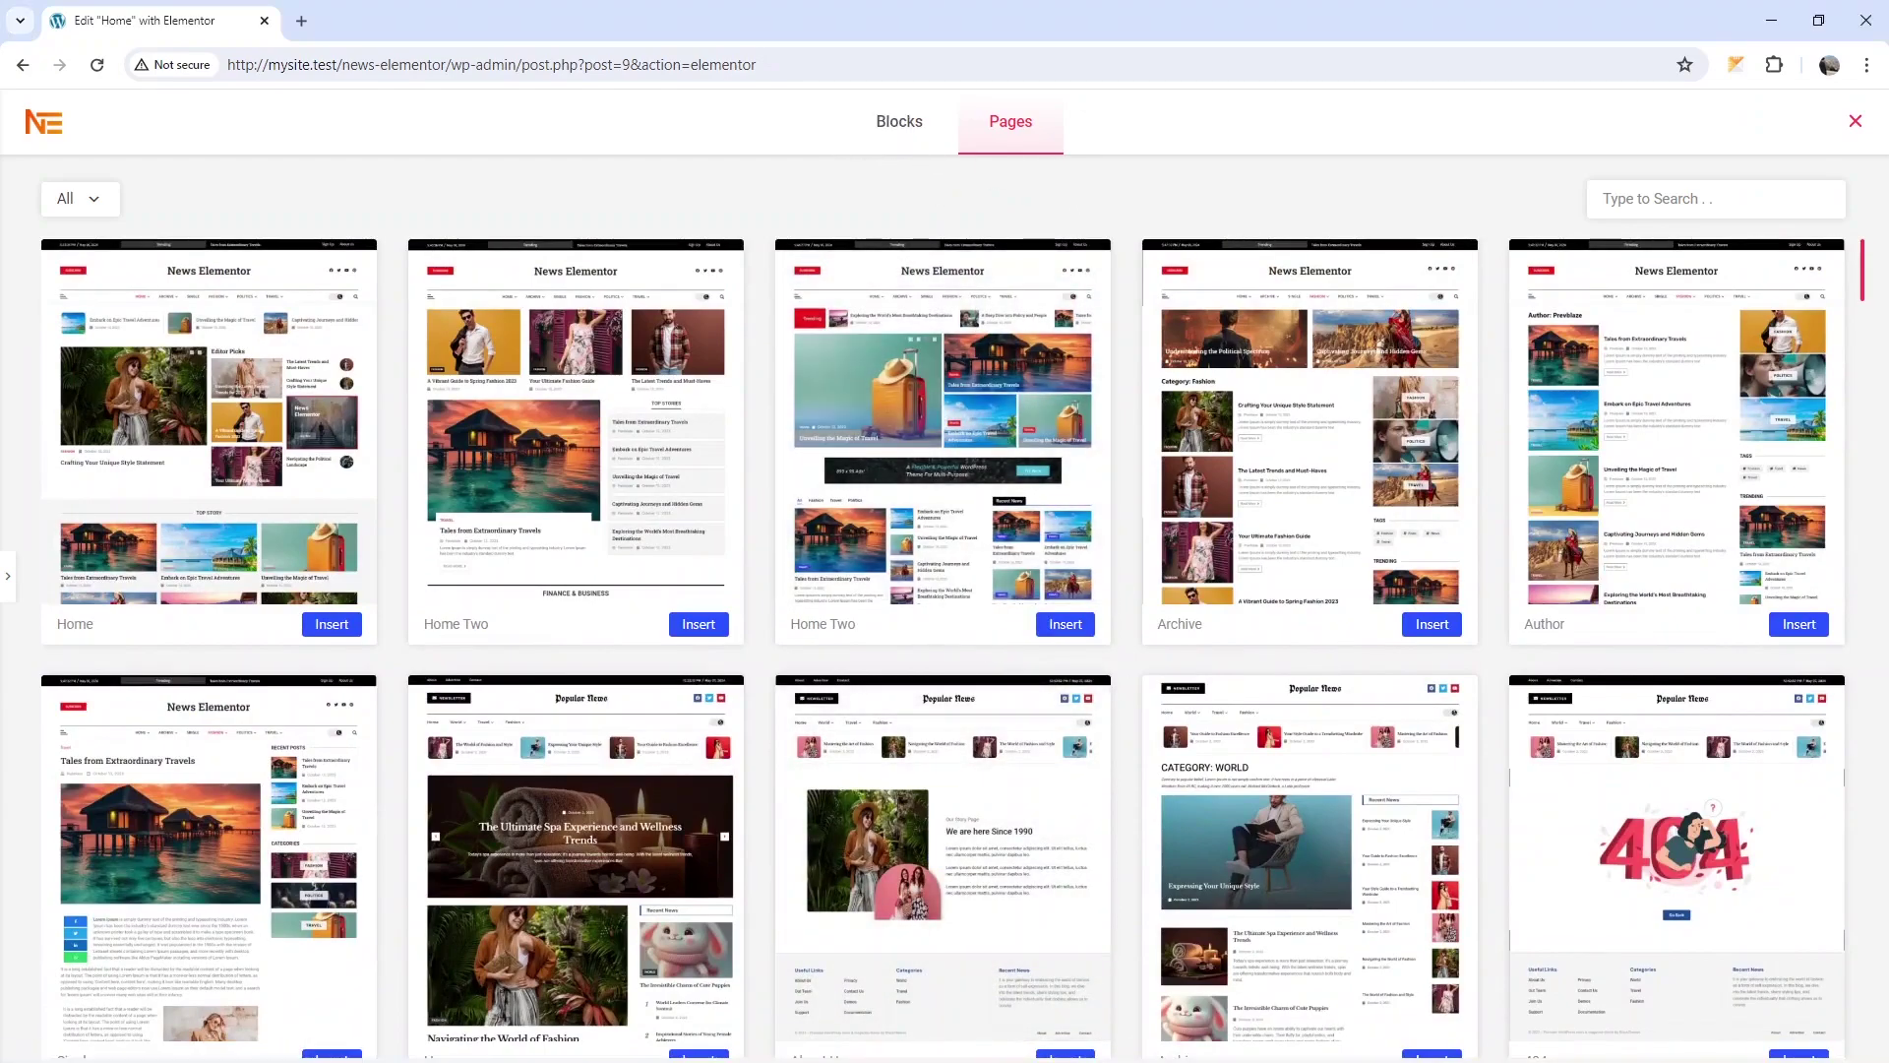
Switch the template library to Blocks and replace the 'list' search term with 'grid'
click(899, 121)
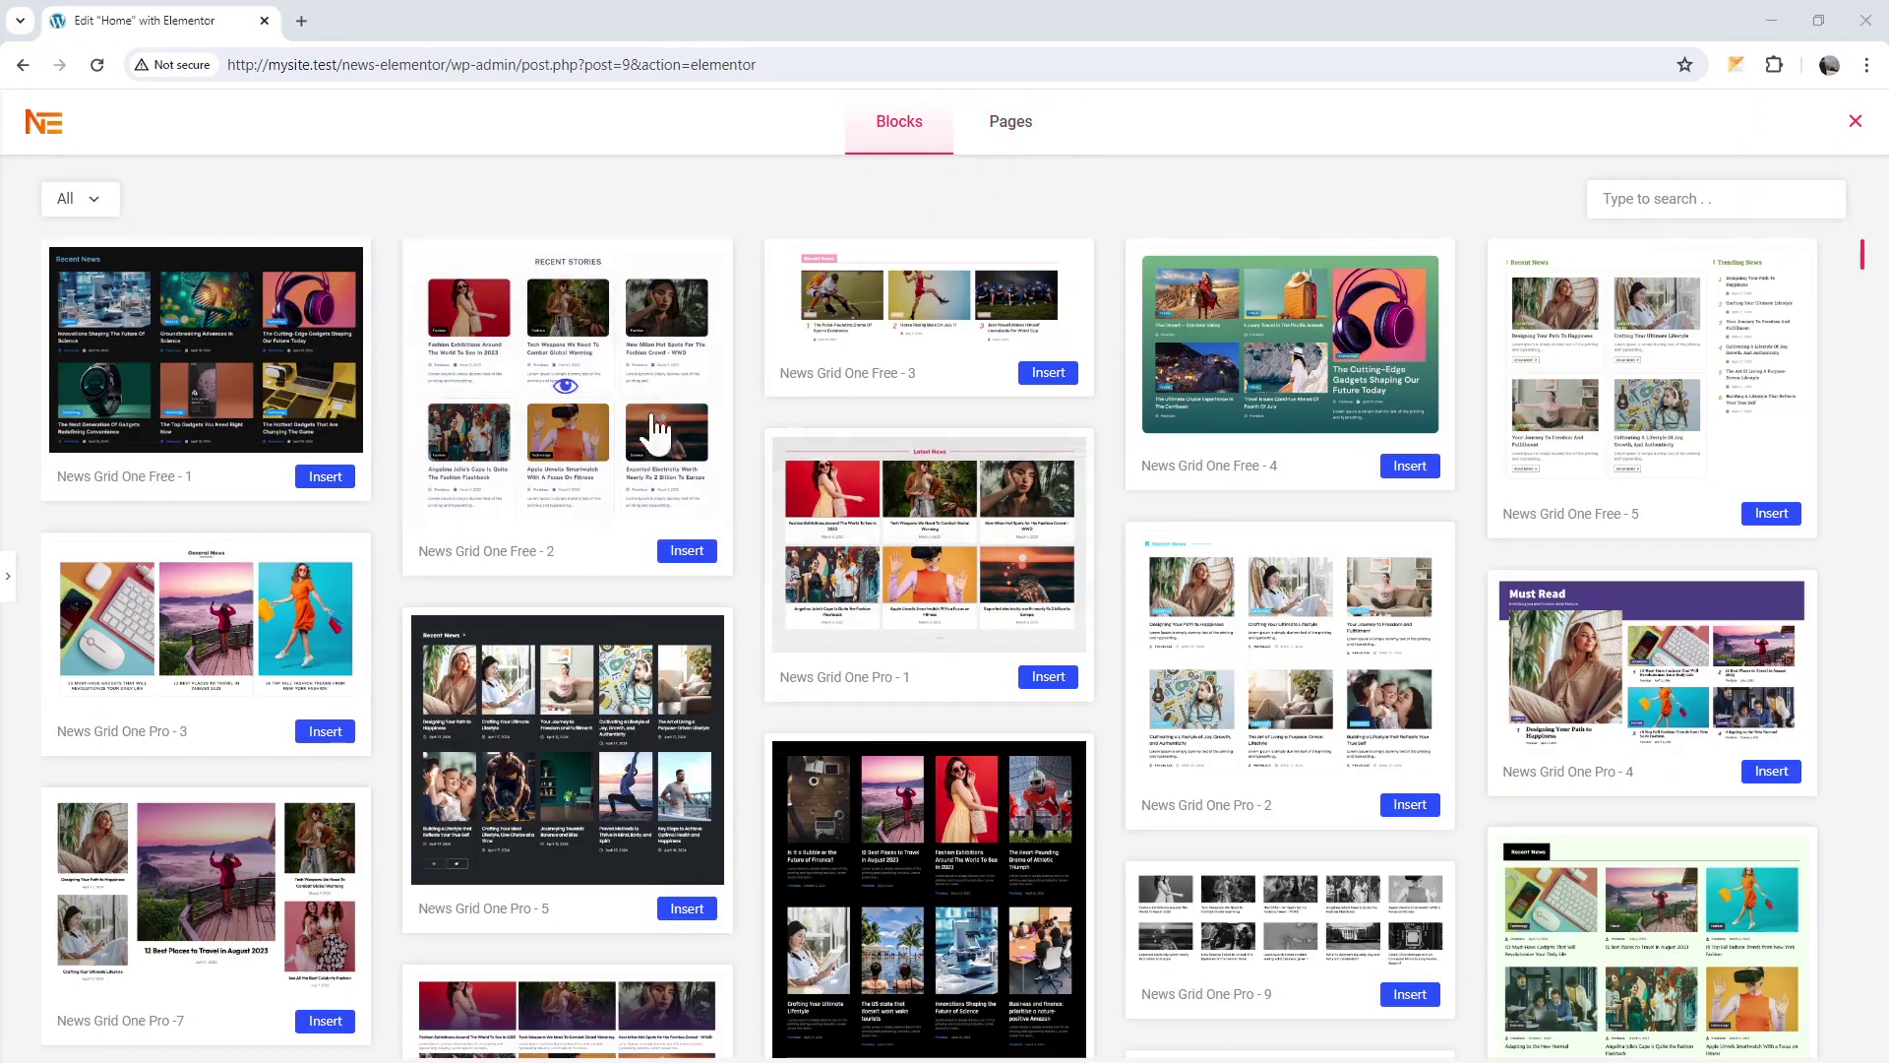
scroll(992, 585, down, 1)
scroll(975, 590, down, 3)
scroll(1266, 654, down, 3)
scroll(1226, 763, down, 3)
scroll(1222, 771, down, 3)
scroll(1222, 773, down, 5)
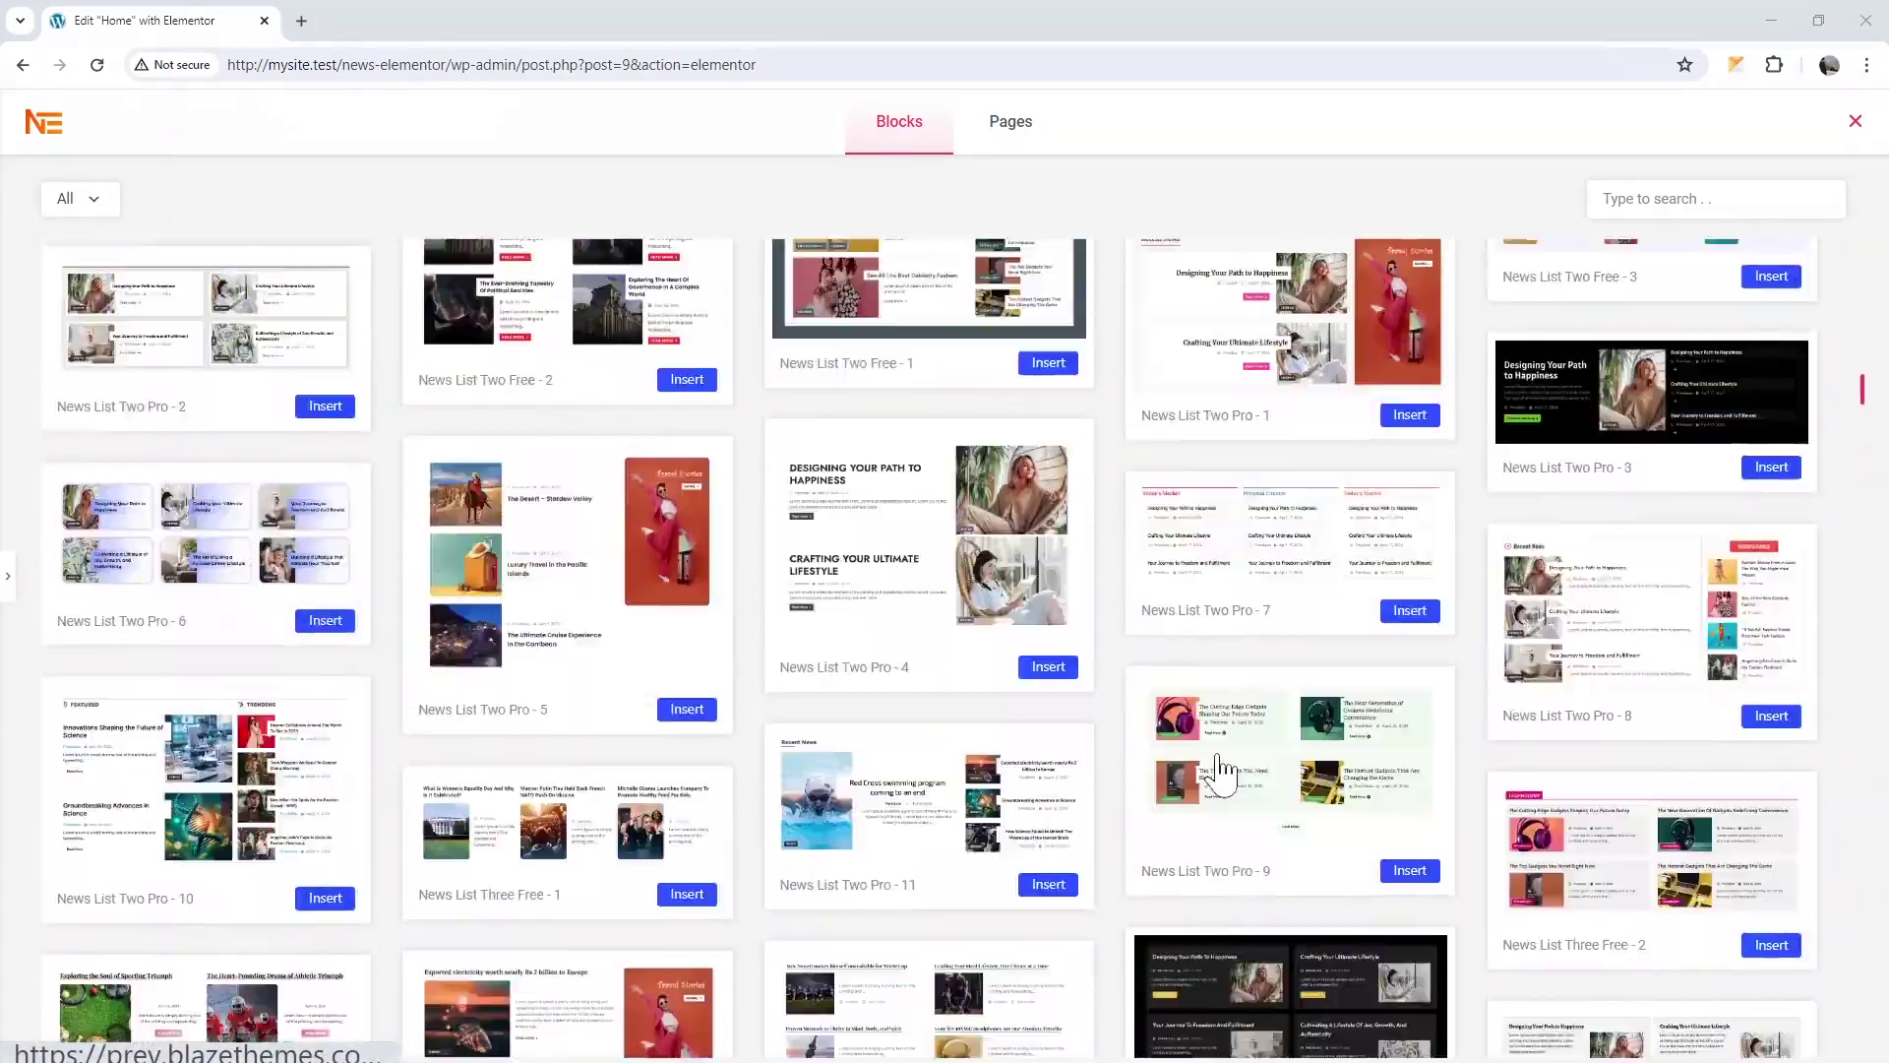
scroll(1222, 772, up, 3)
scroll(1034, 836, down, 3)
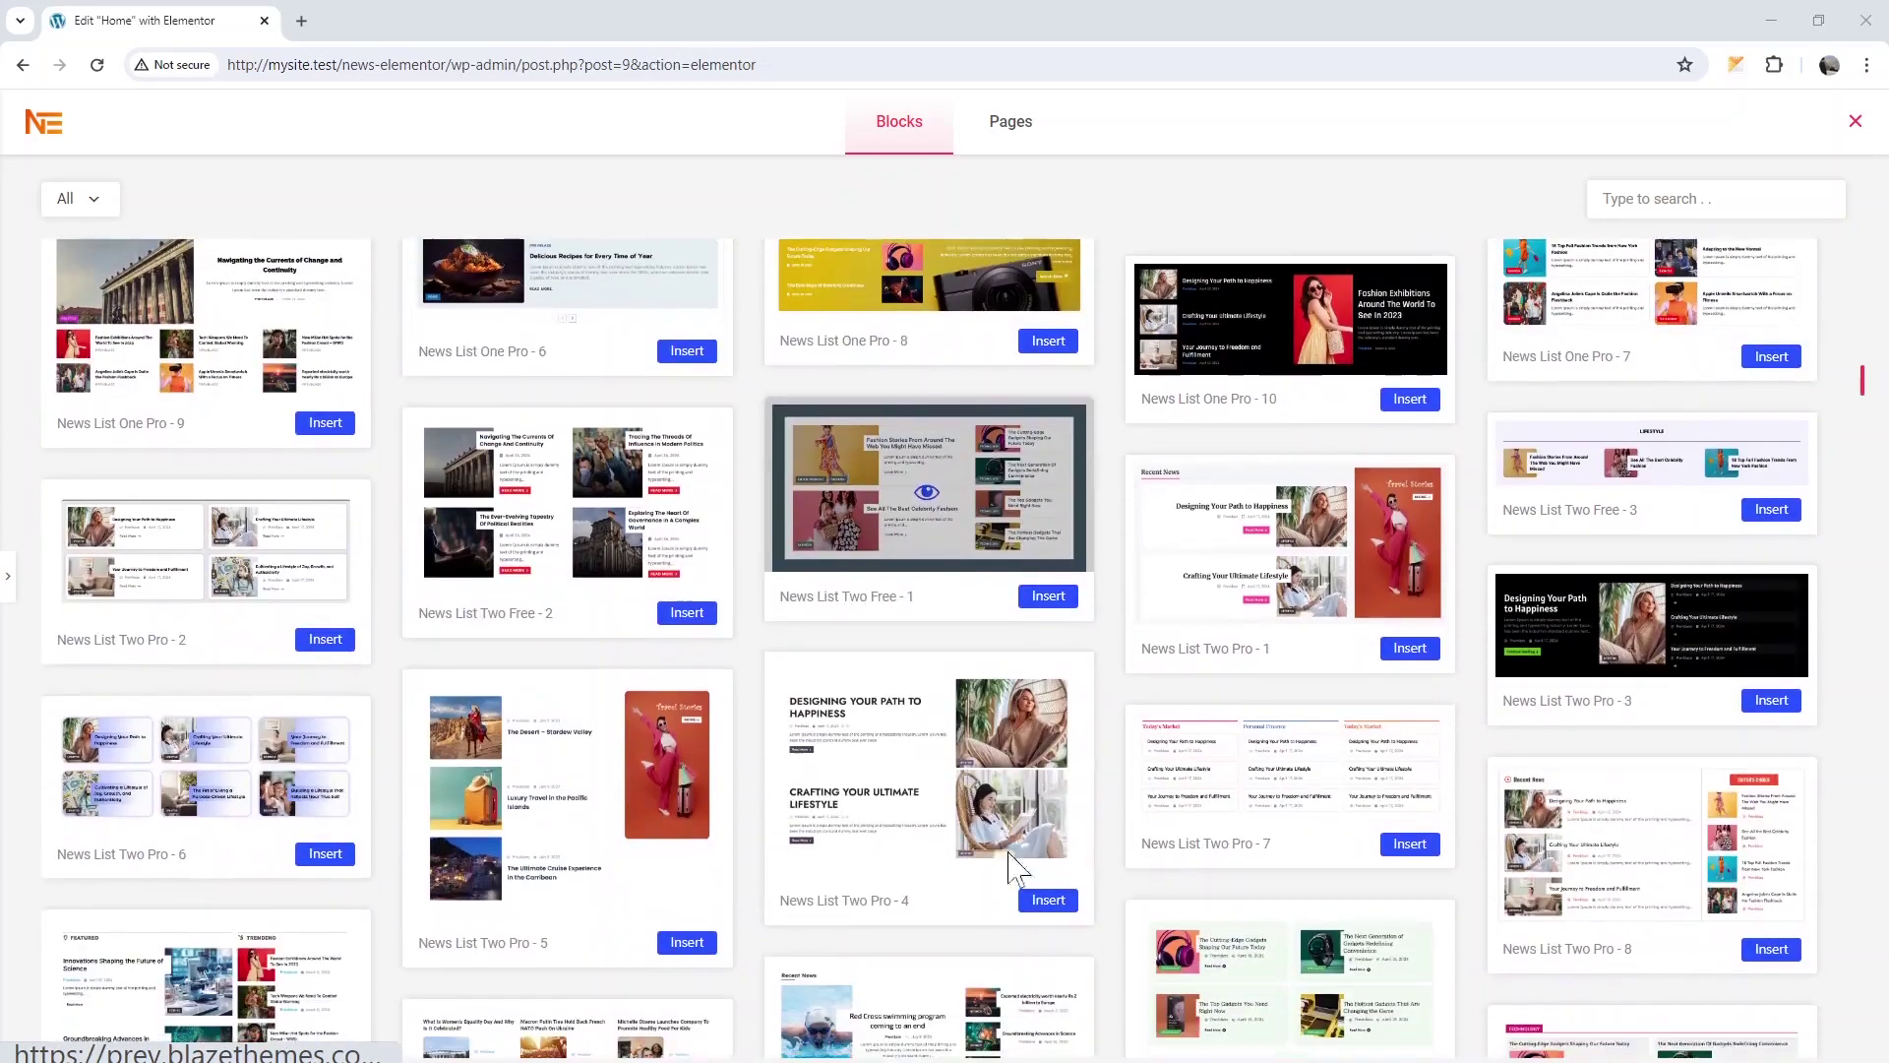
scroll(1695, 399, up, 2)
scroll(1694, 399, up, 5)
scroll(1631, 232, up, 1)
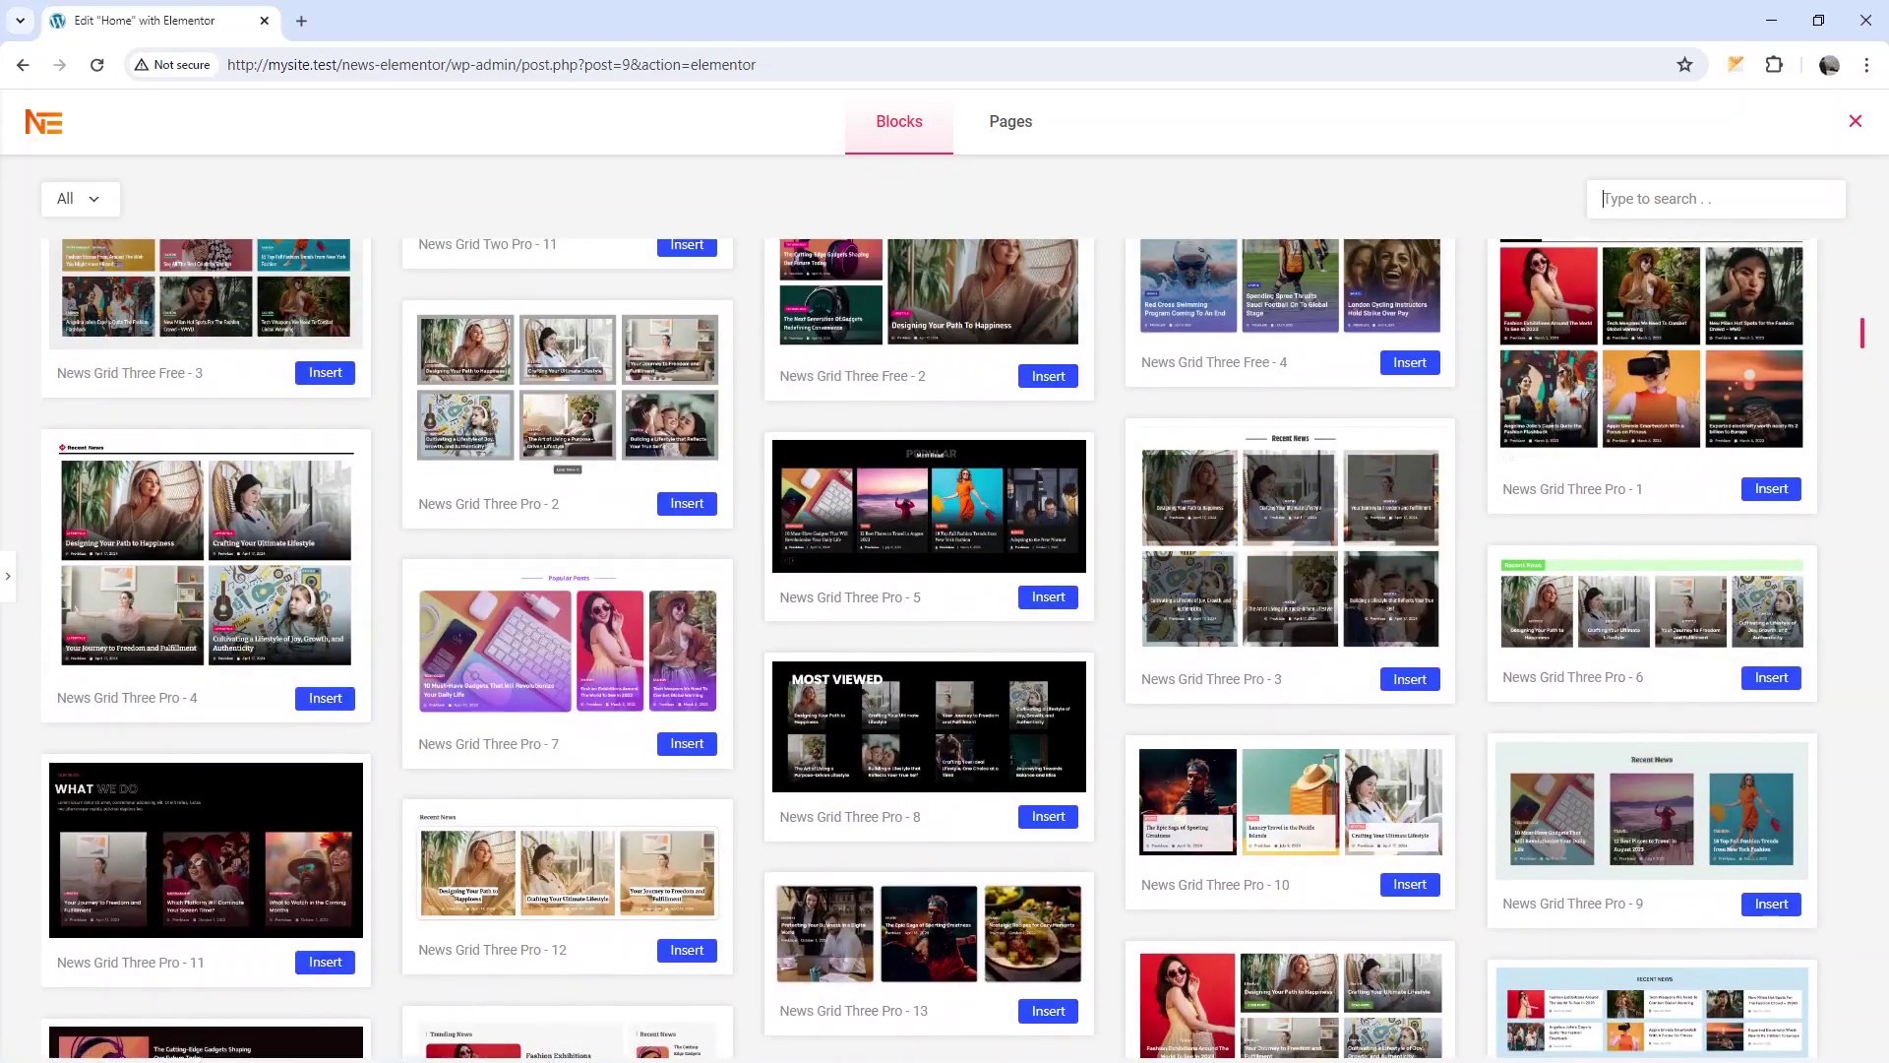
text(list)
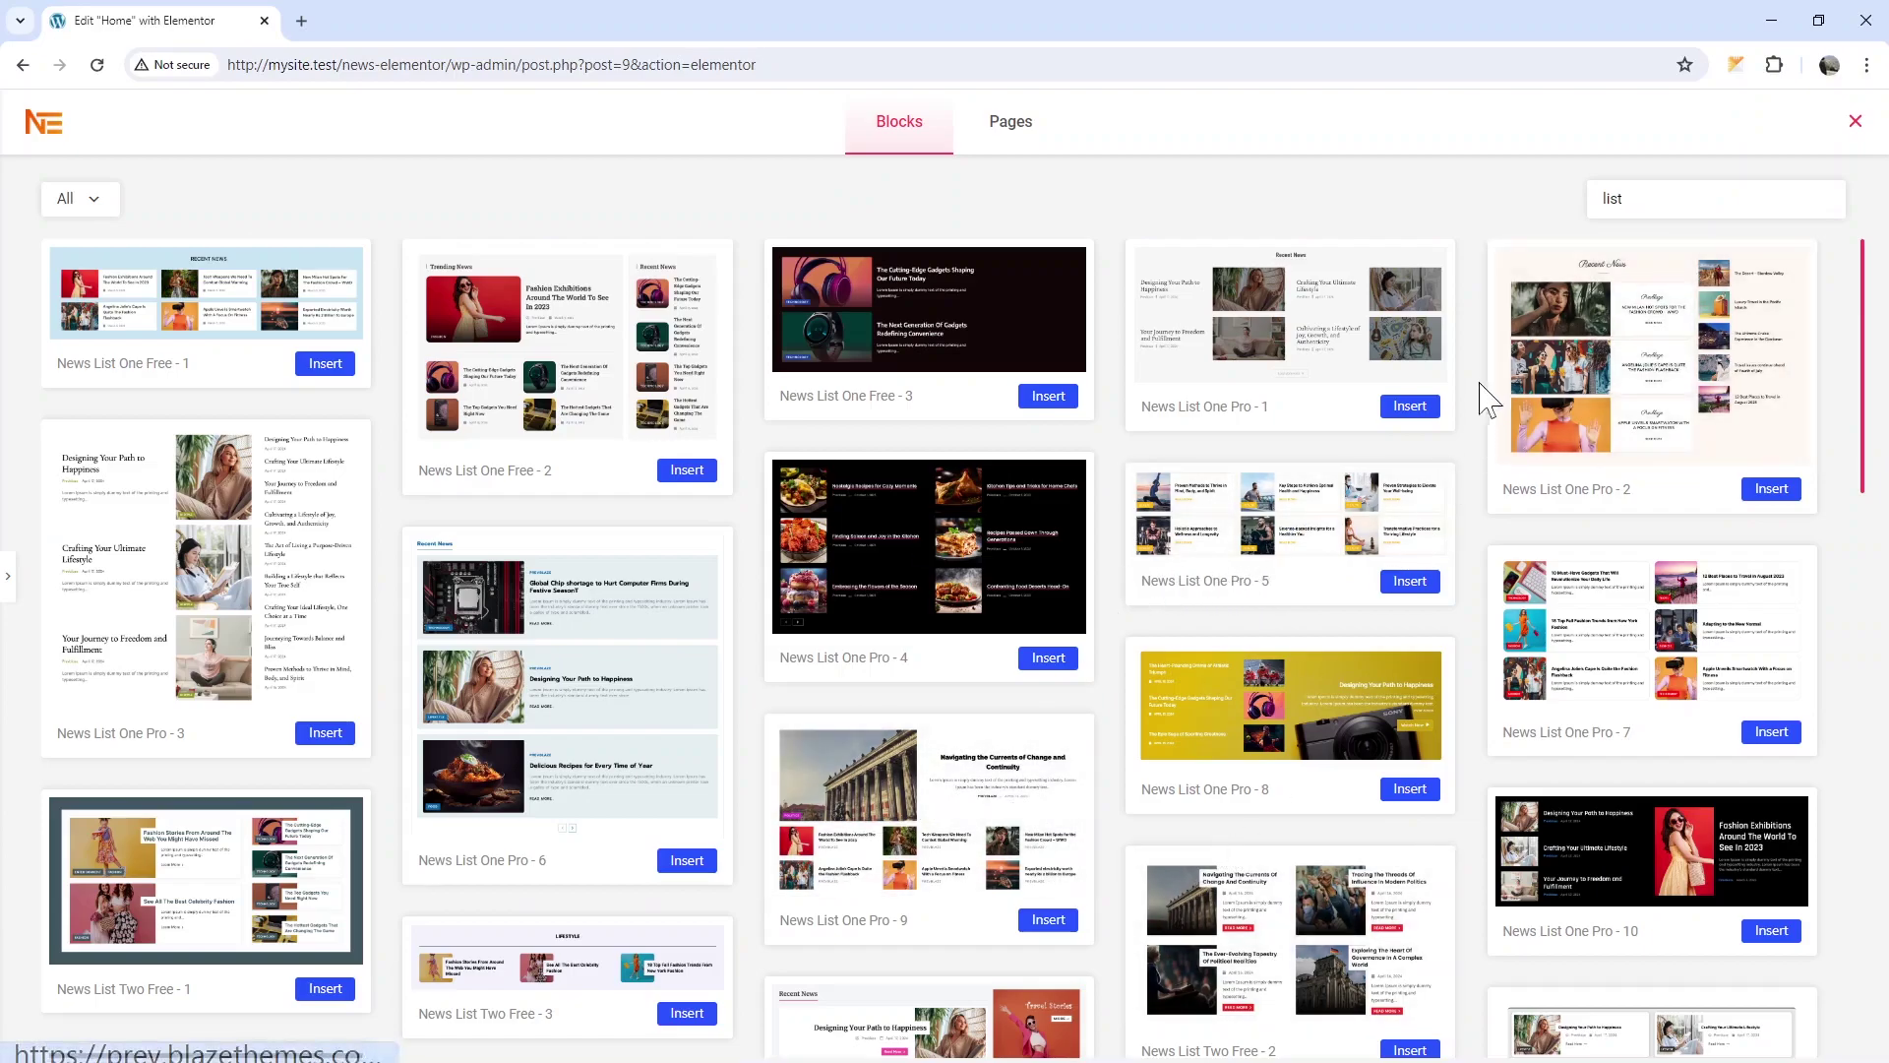
double_click(1576, 196)
text(g)
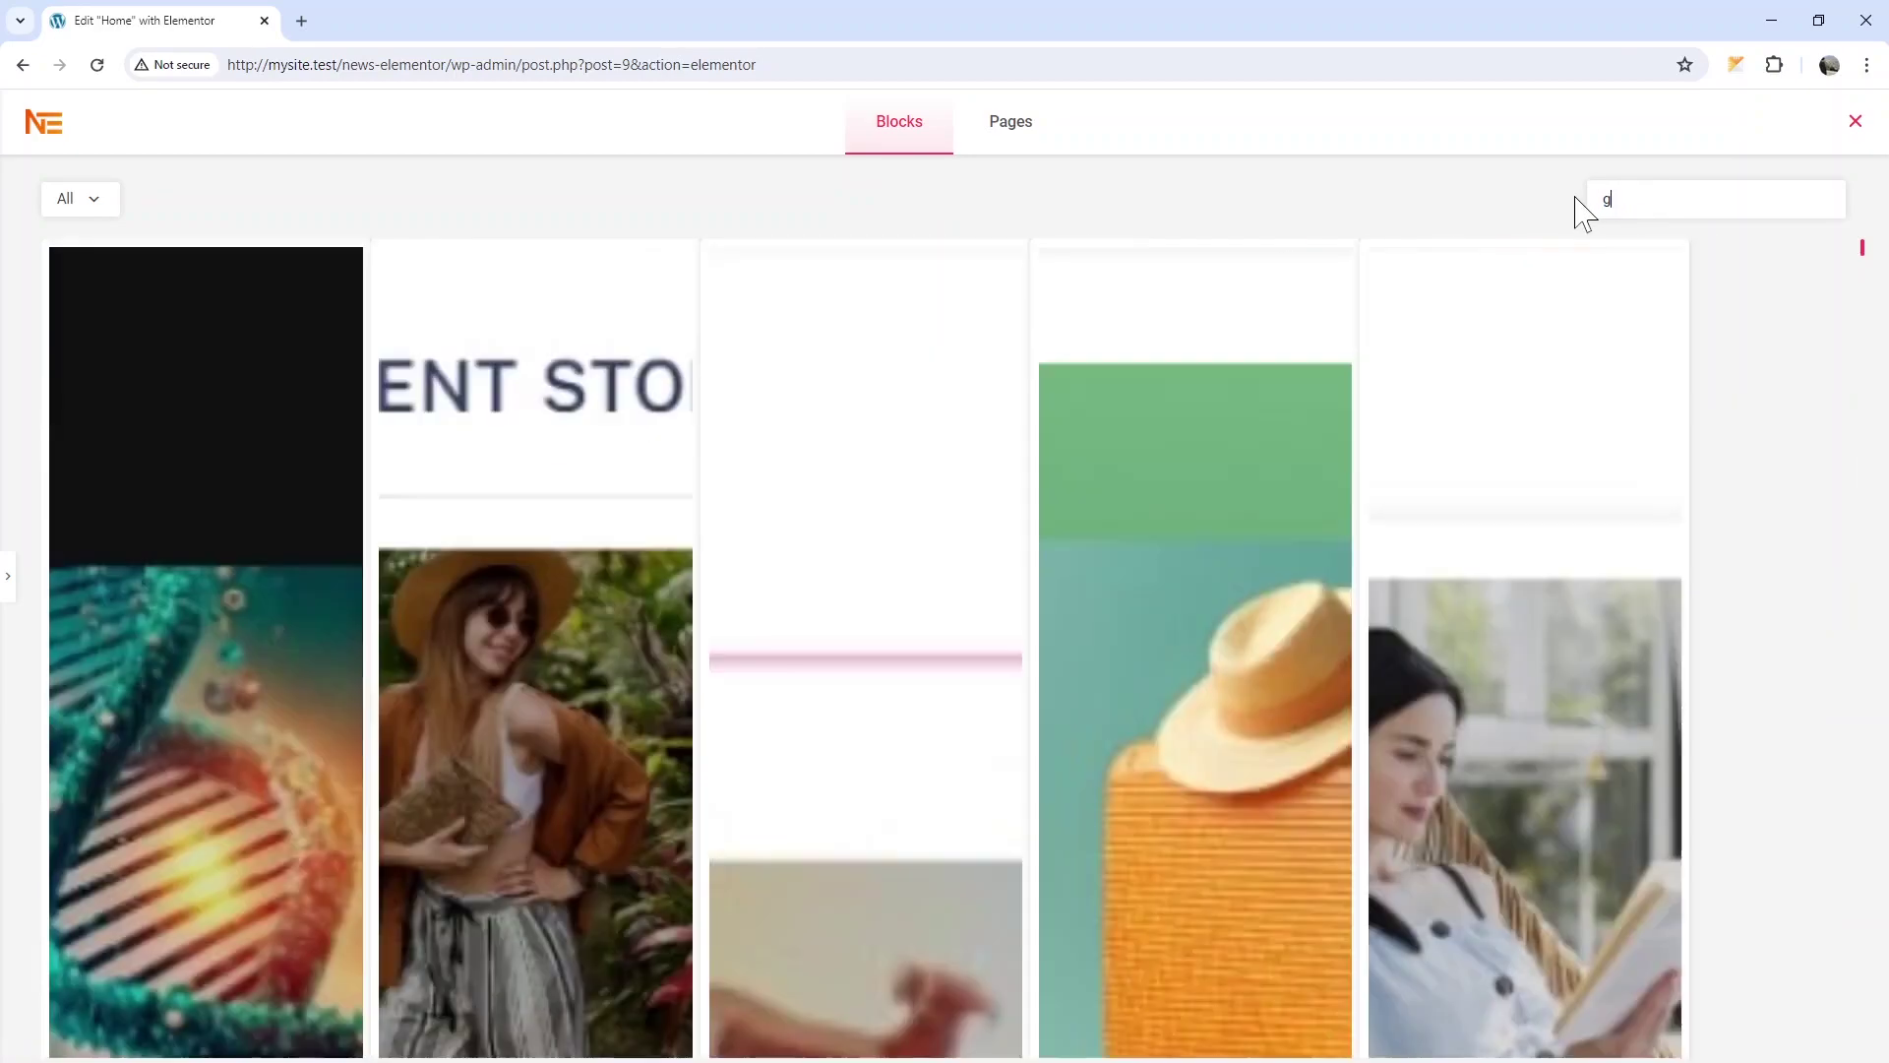
text(rid)
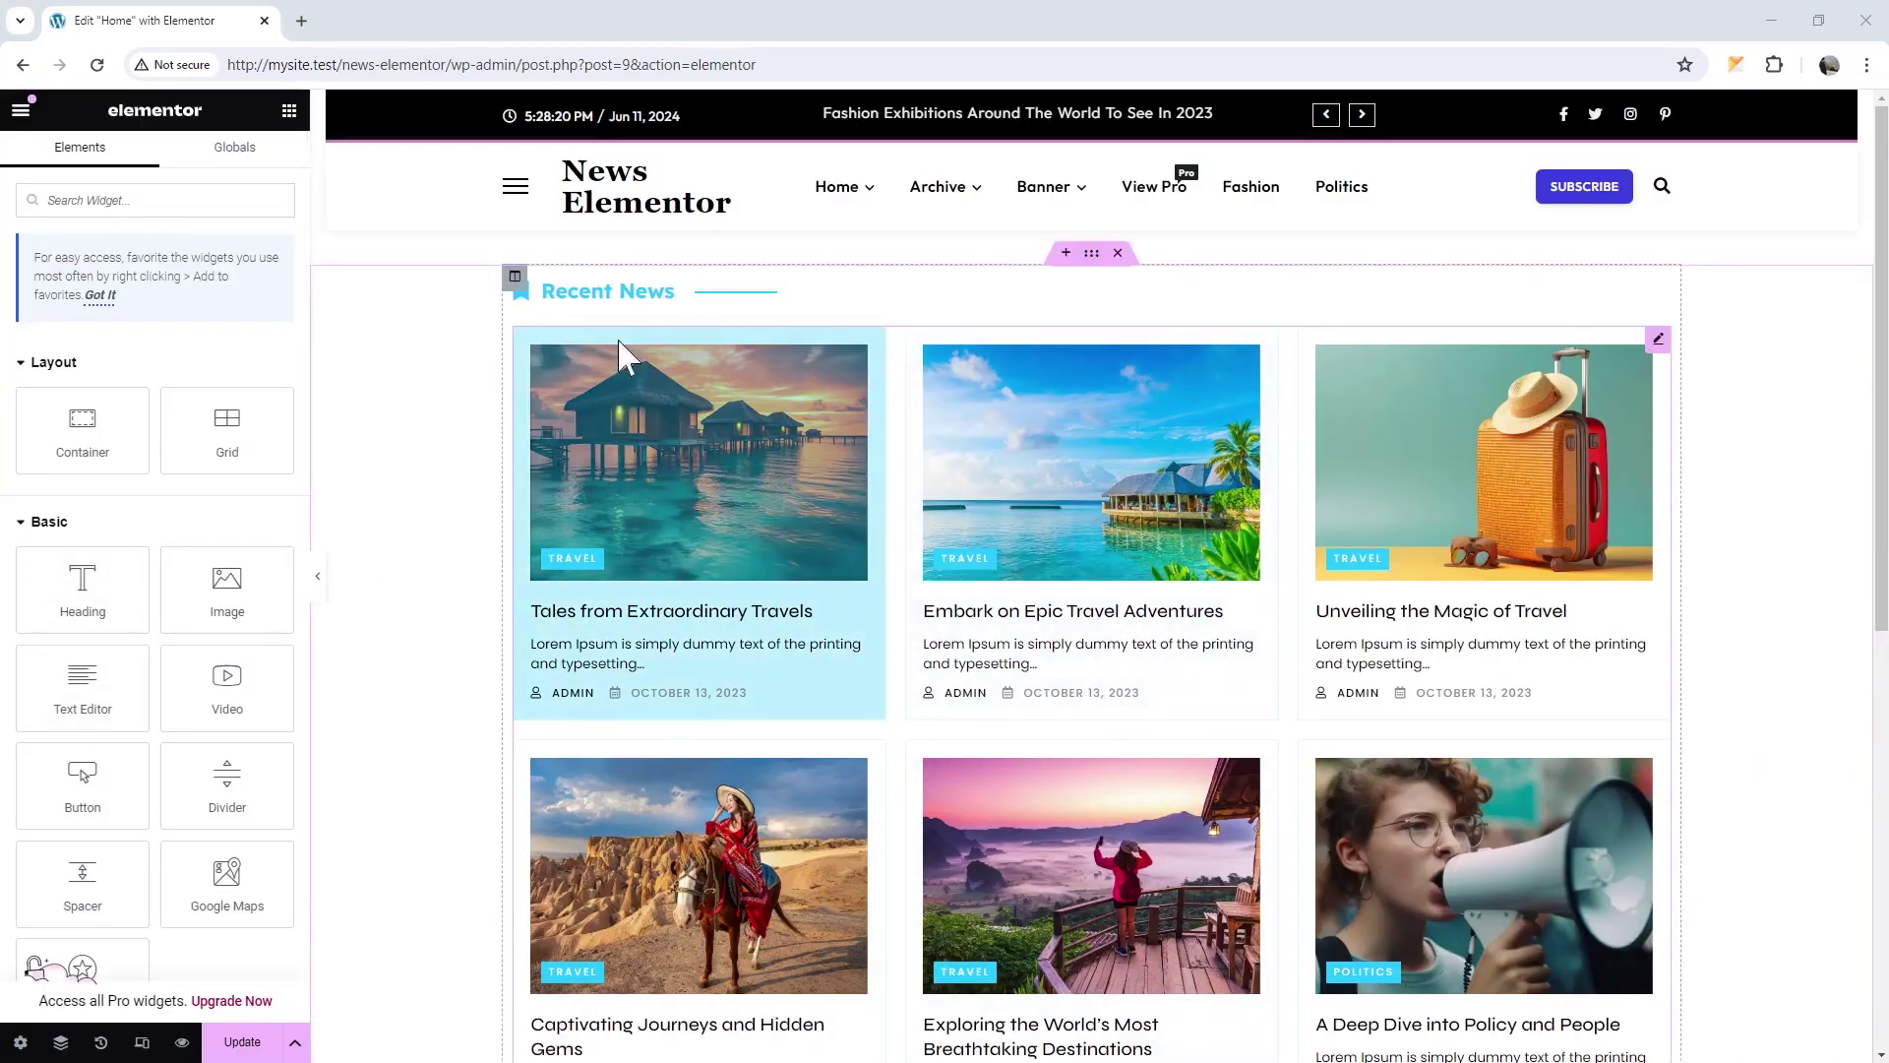
Select the Recent News heading, try two other Widget Layouts, then restore the original layout
click(1550, 314)
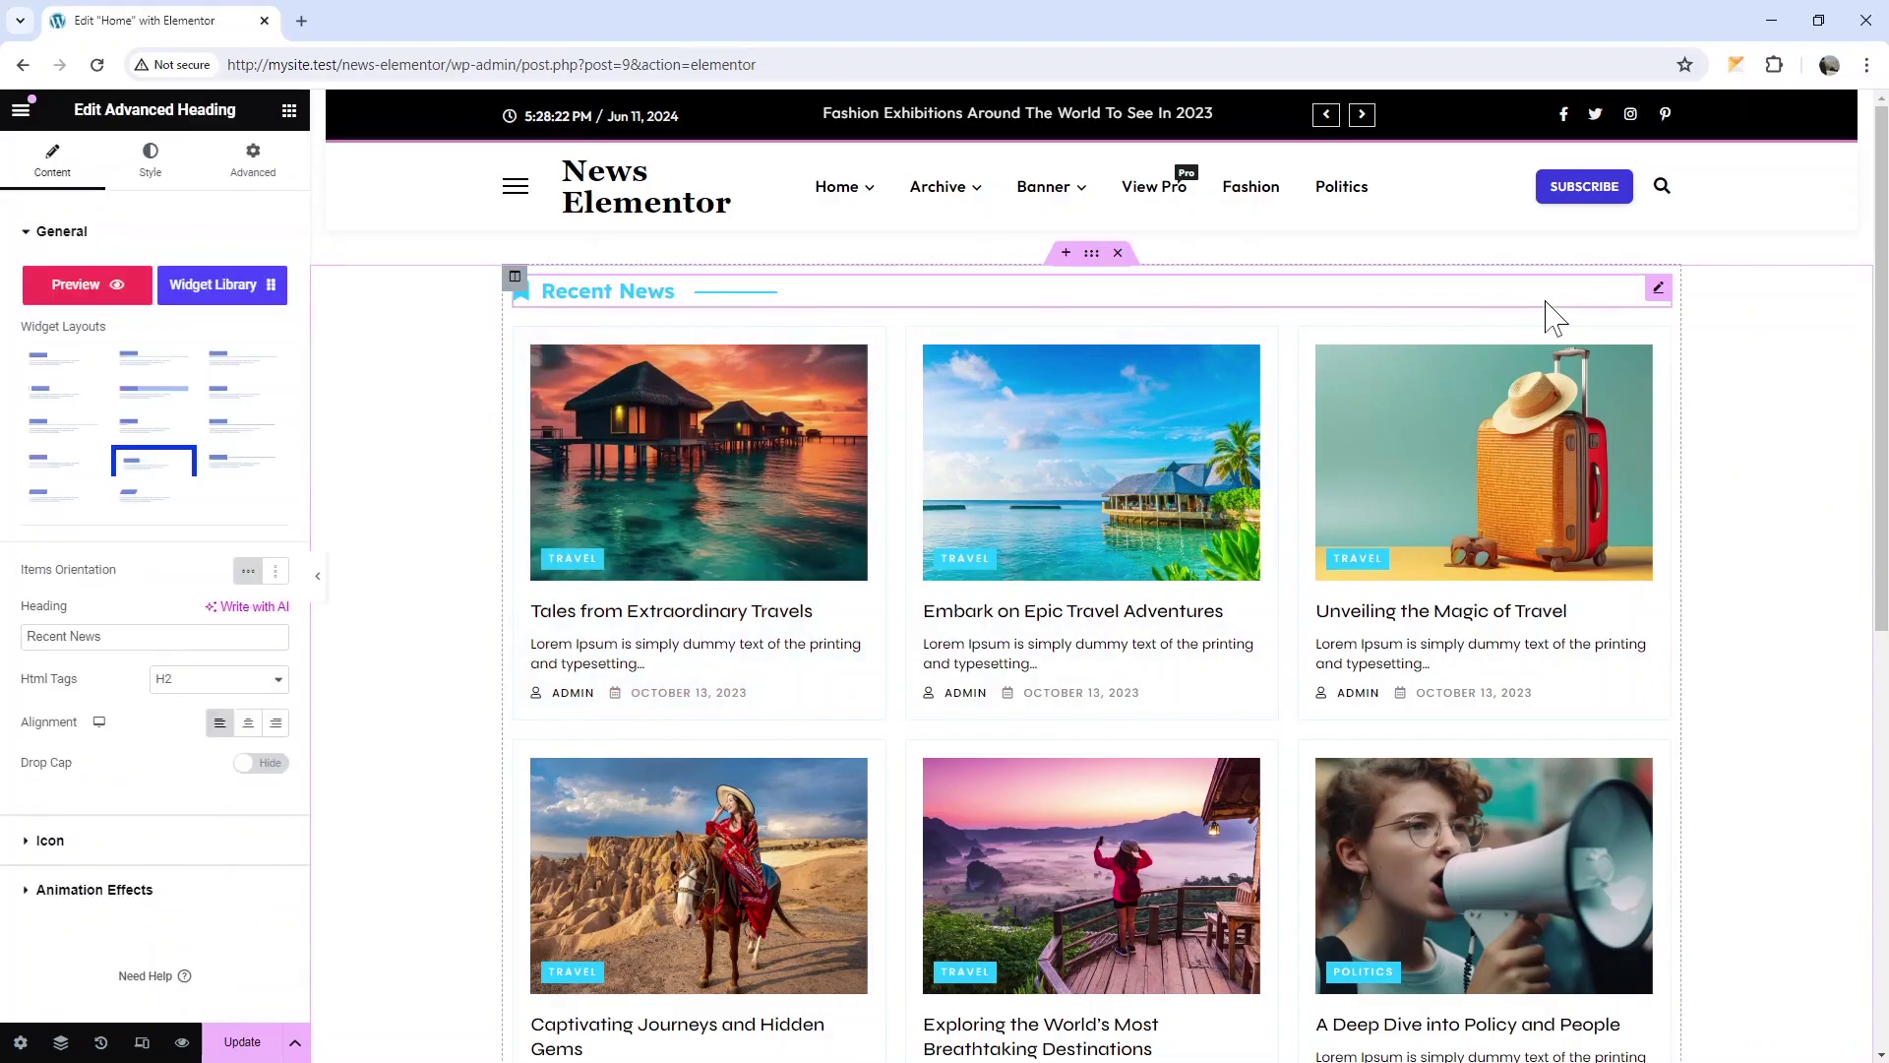
click(219, 478)
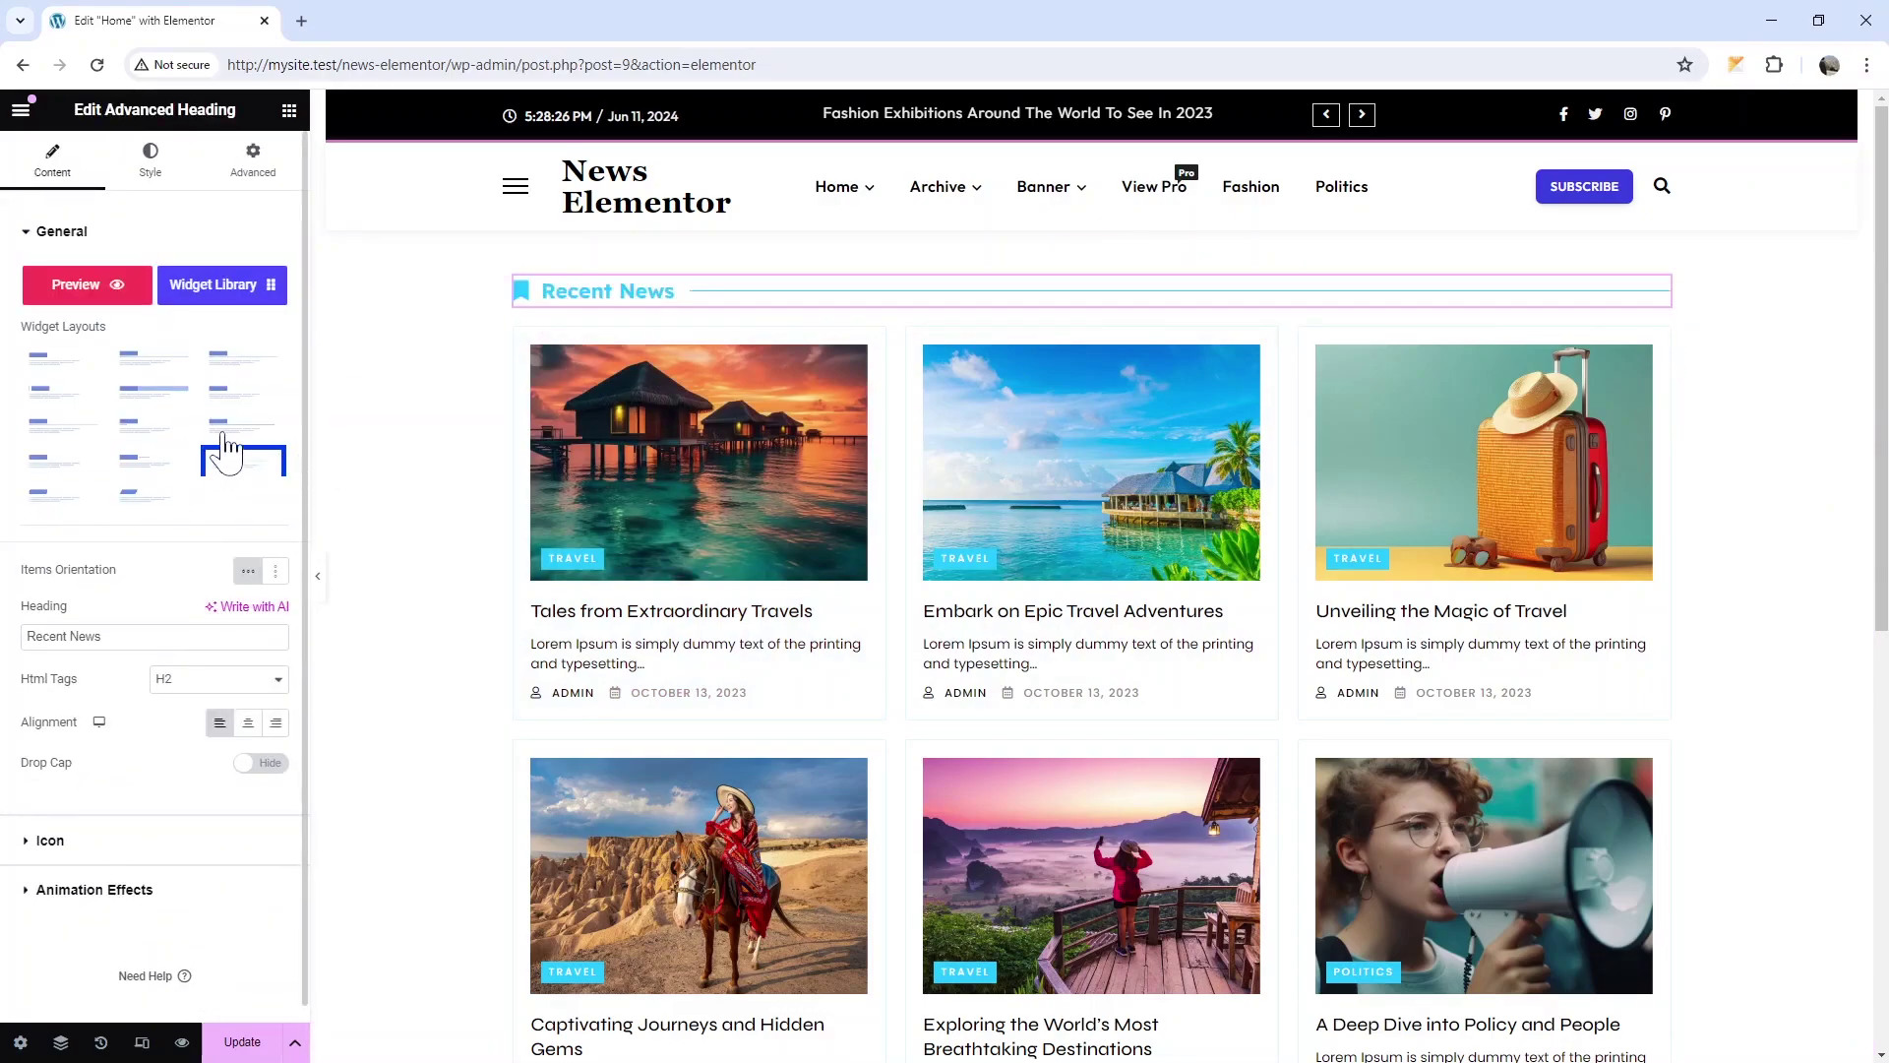
click(216, 437)
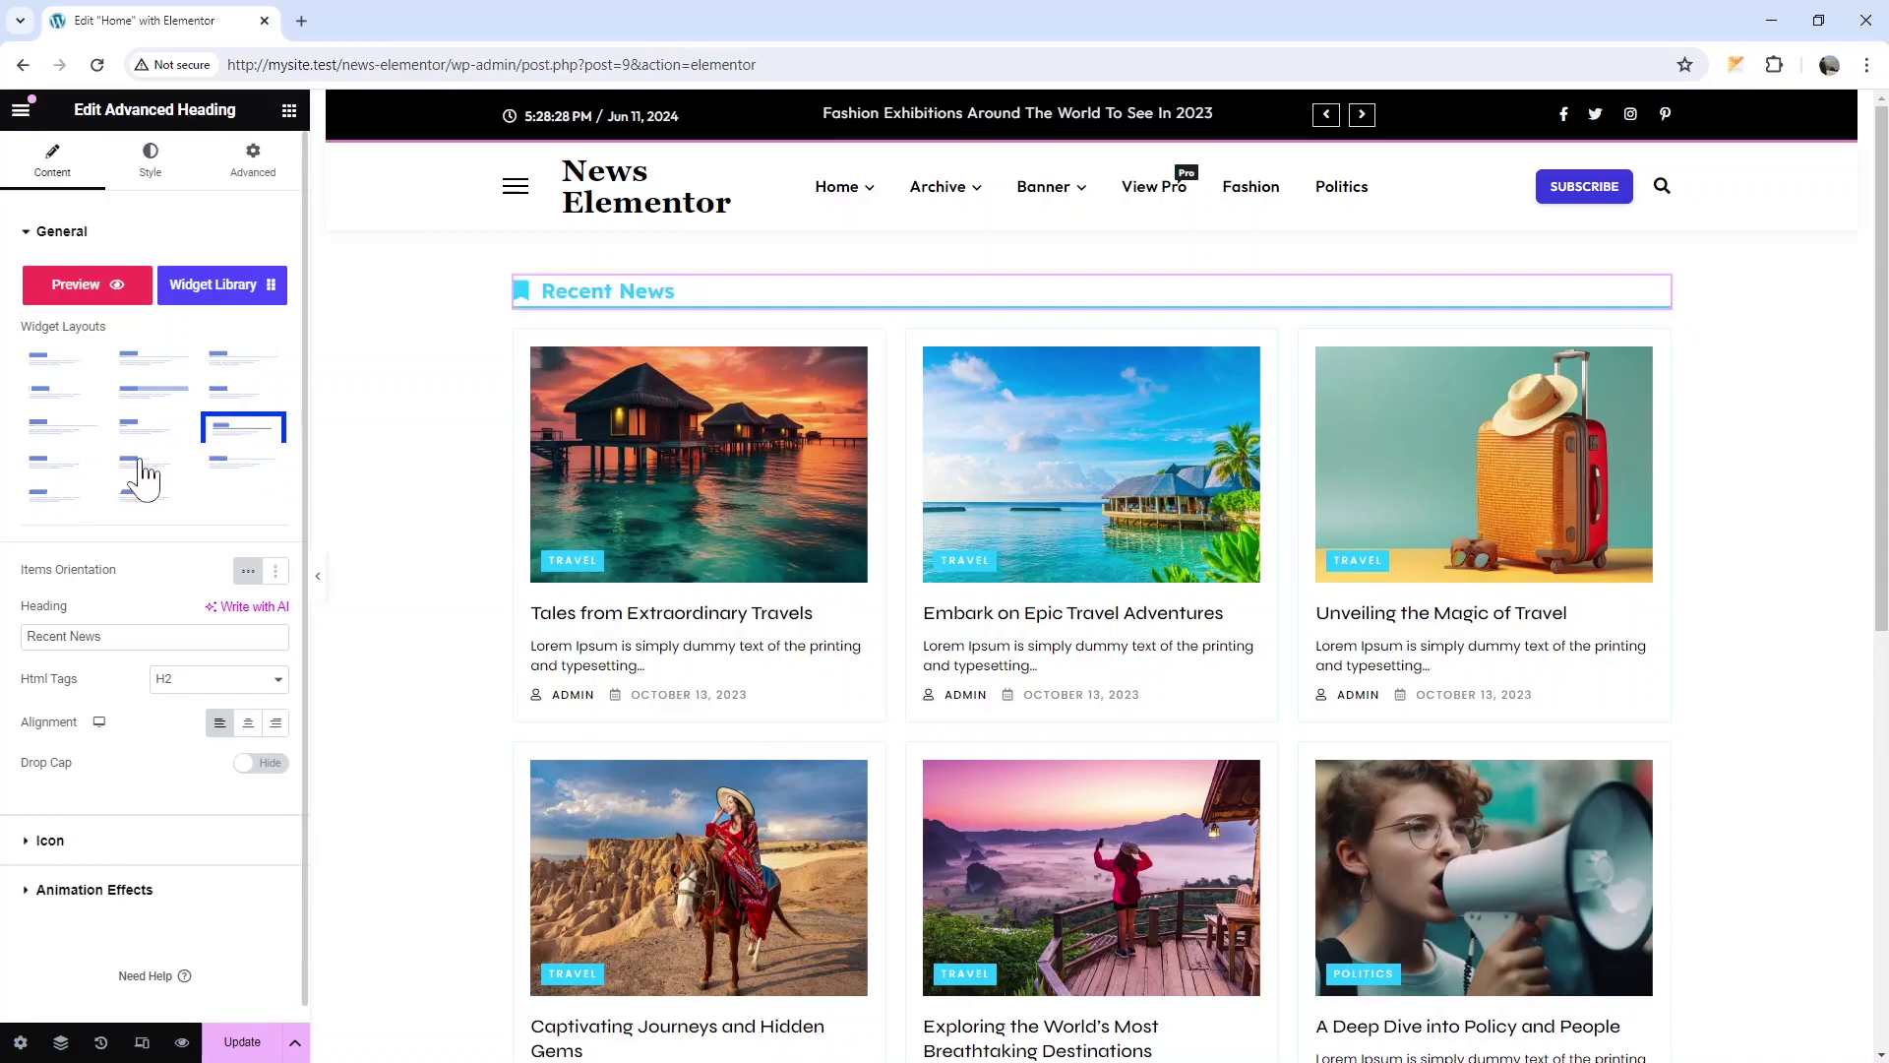
click(144, 478)
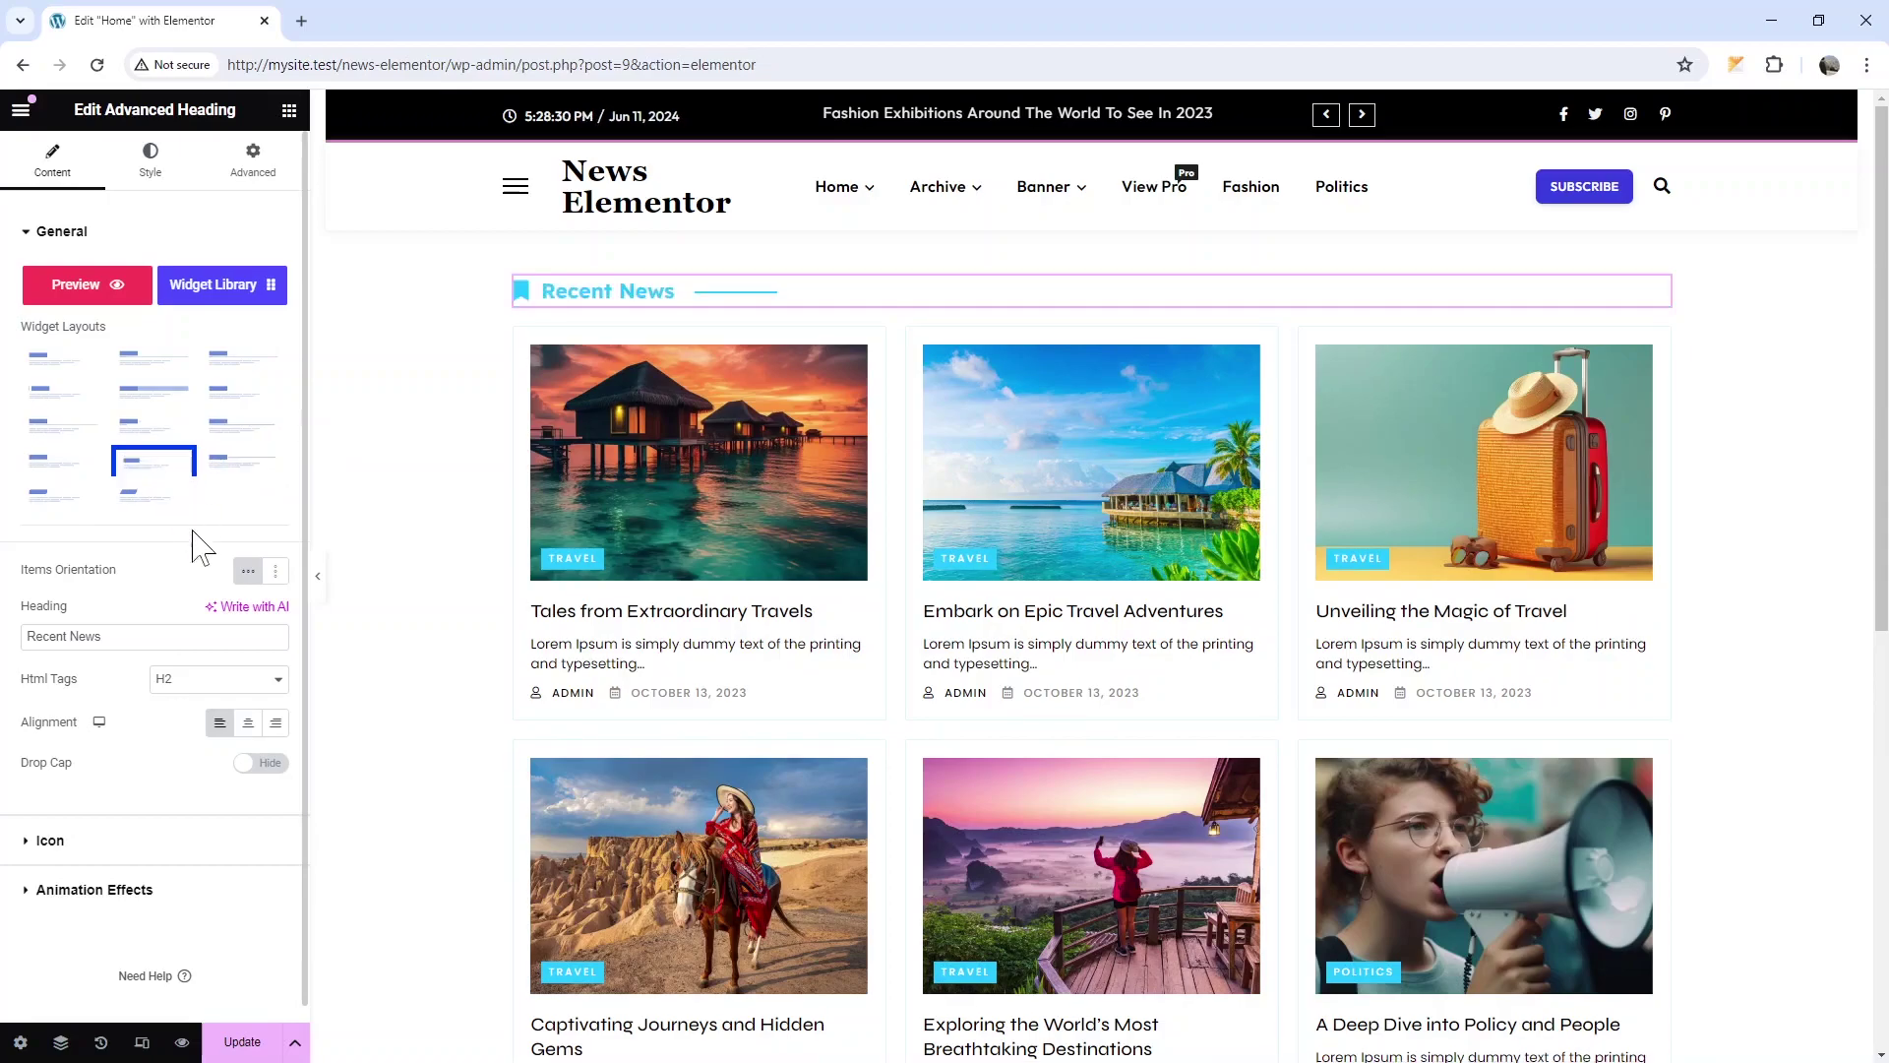
scroll(188, 698, down, 1)
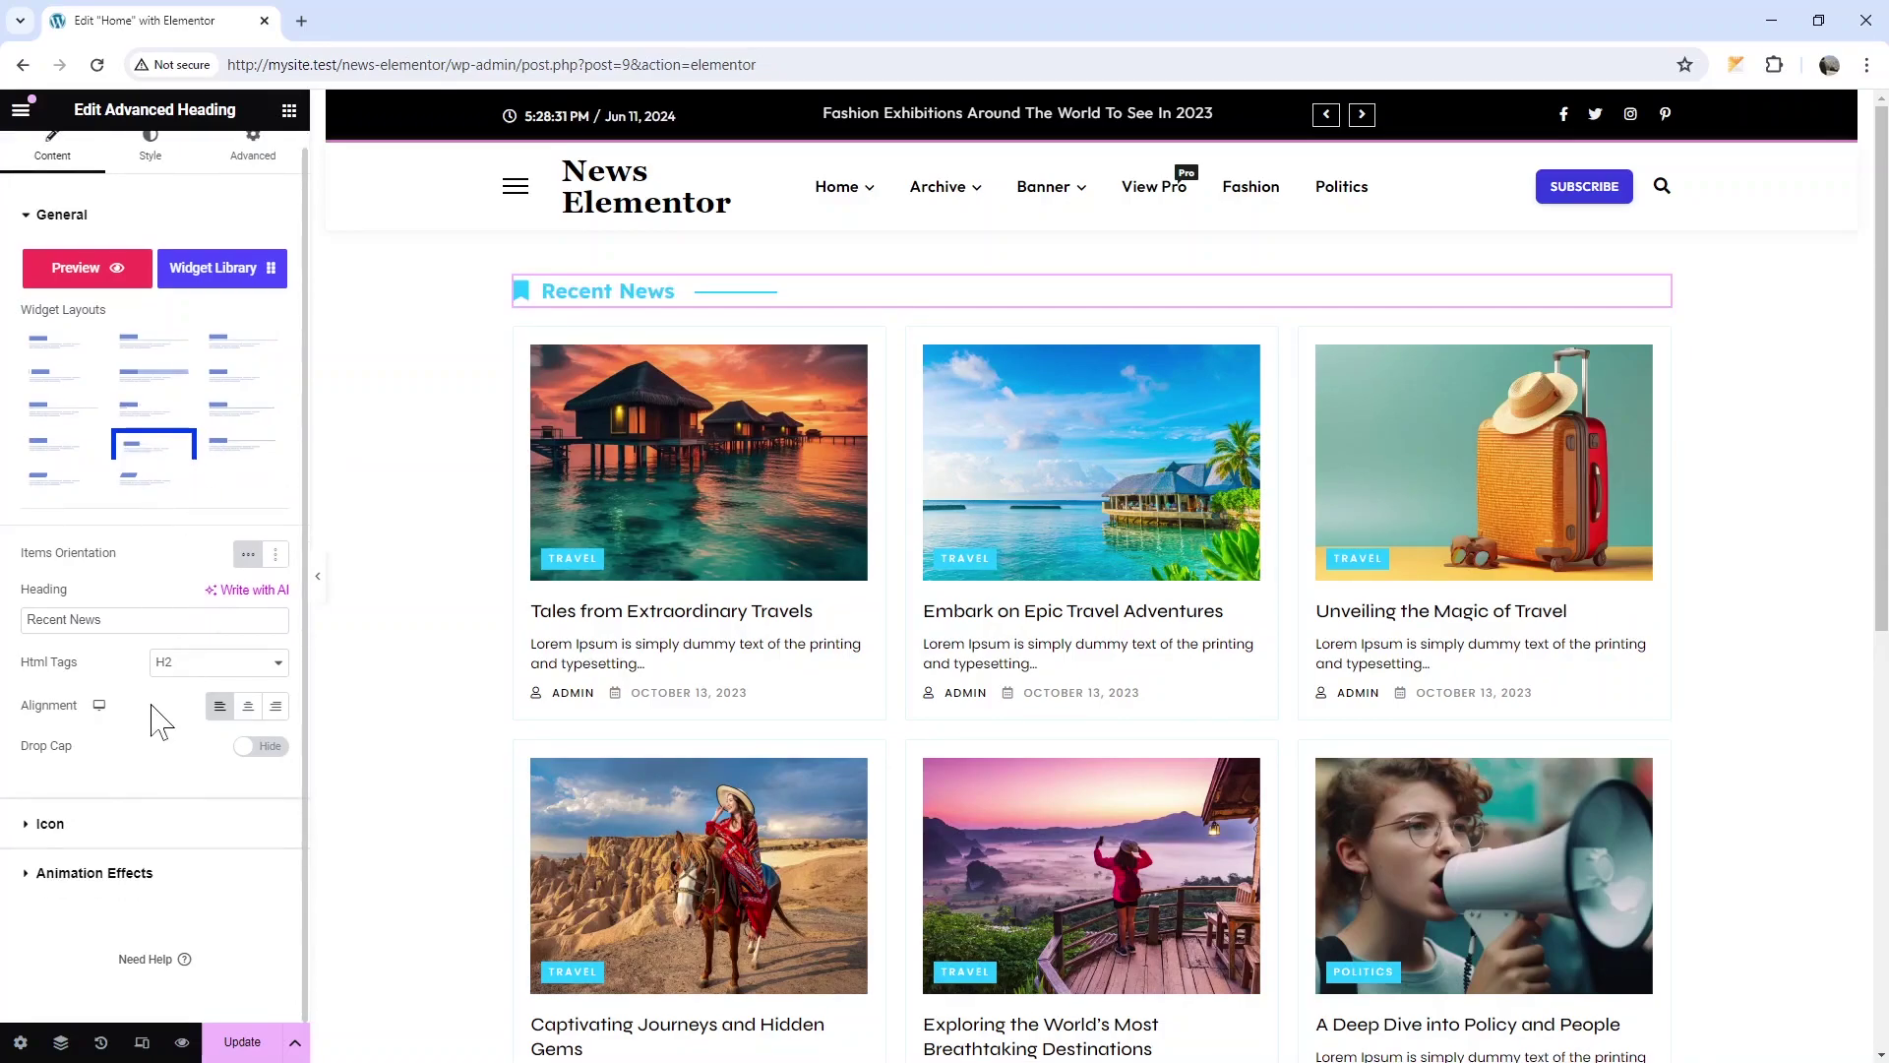
Set the bookmark icon's distance to 12 and its colour to near black
click(85, 829)
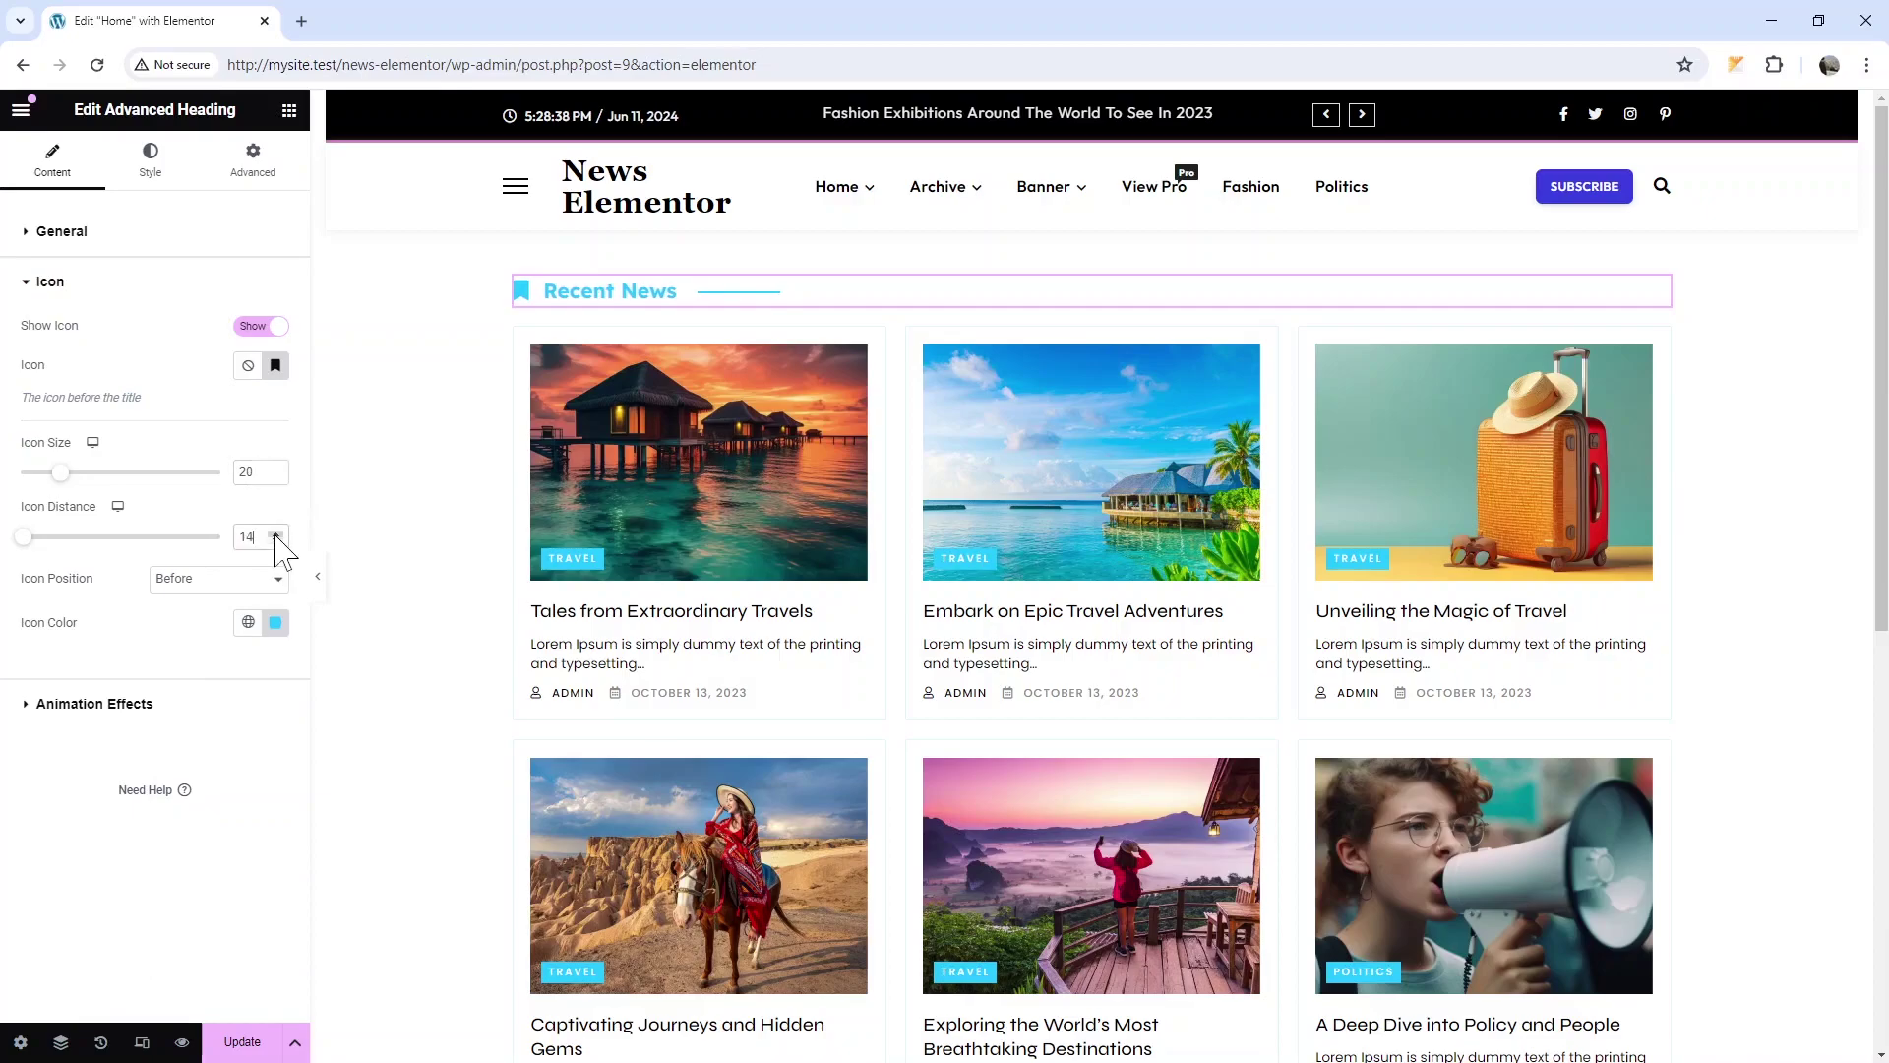
click(275, 622)
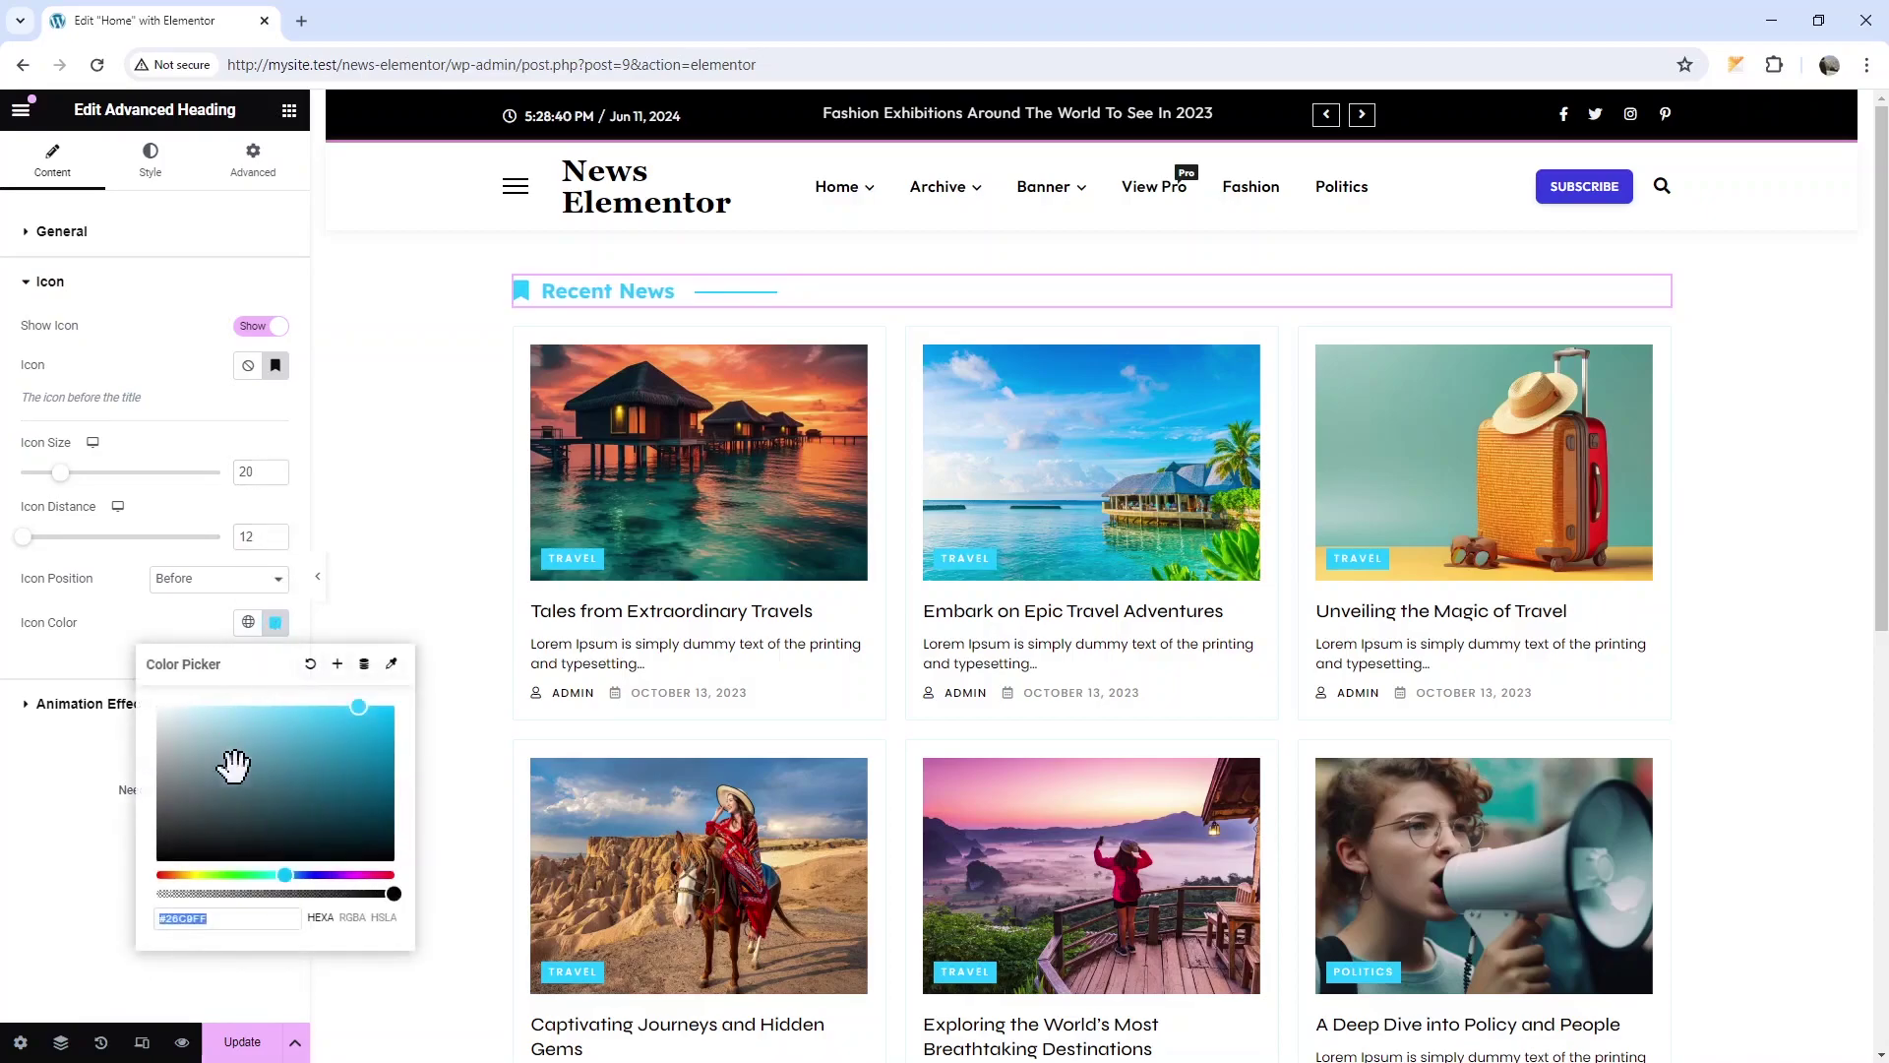
drag(232, 771, 160, 862)
click(20, 856)
Review the heading's Animation Effects styles and keep Normal
click(67, 704)
click(200, 382)
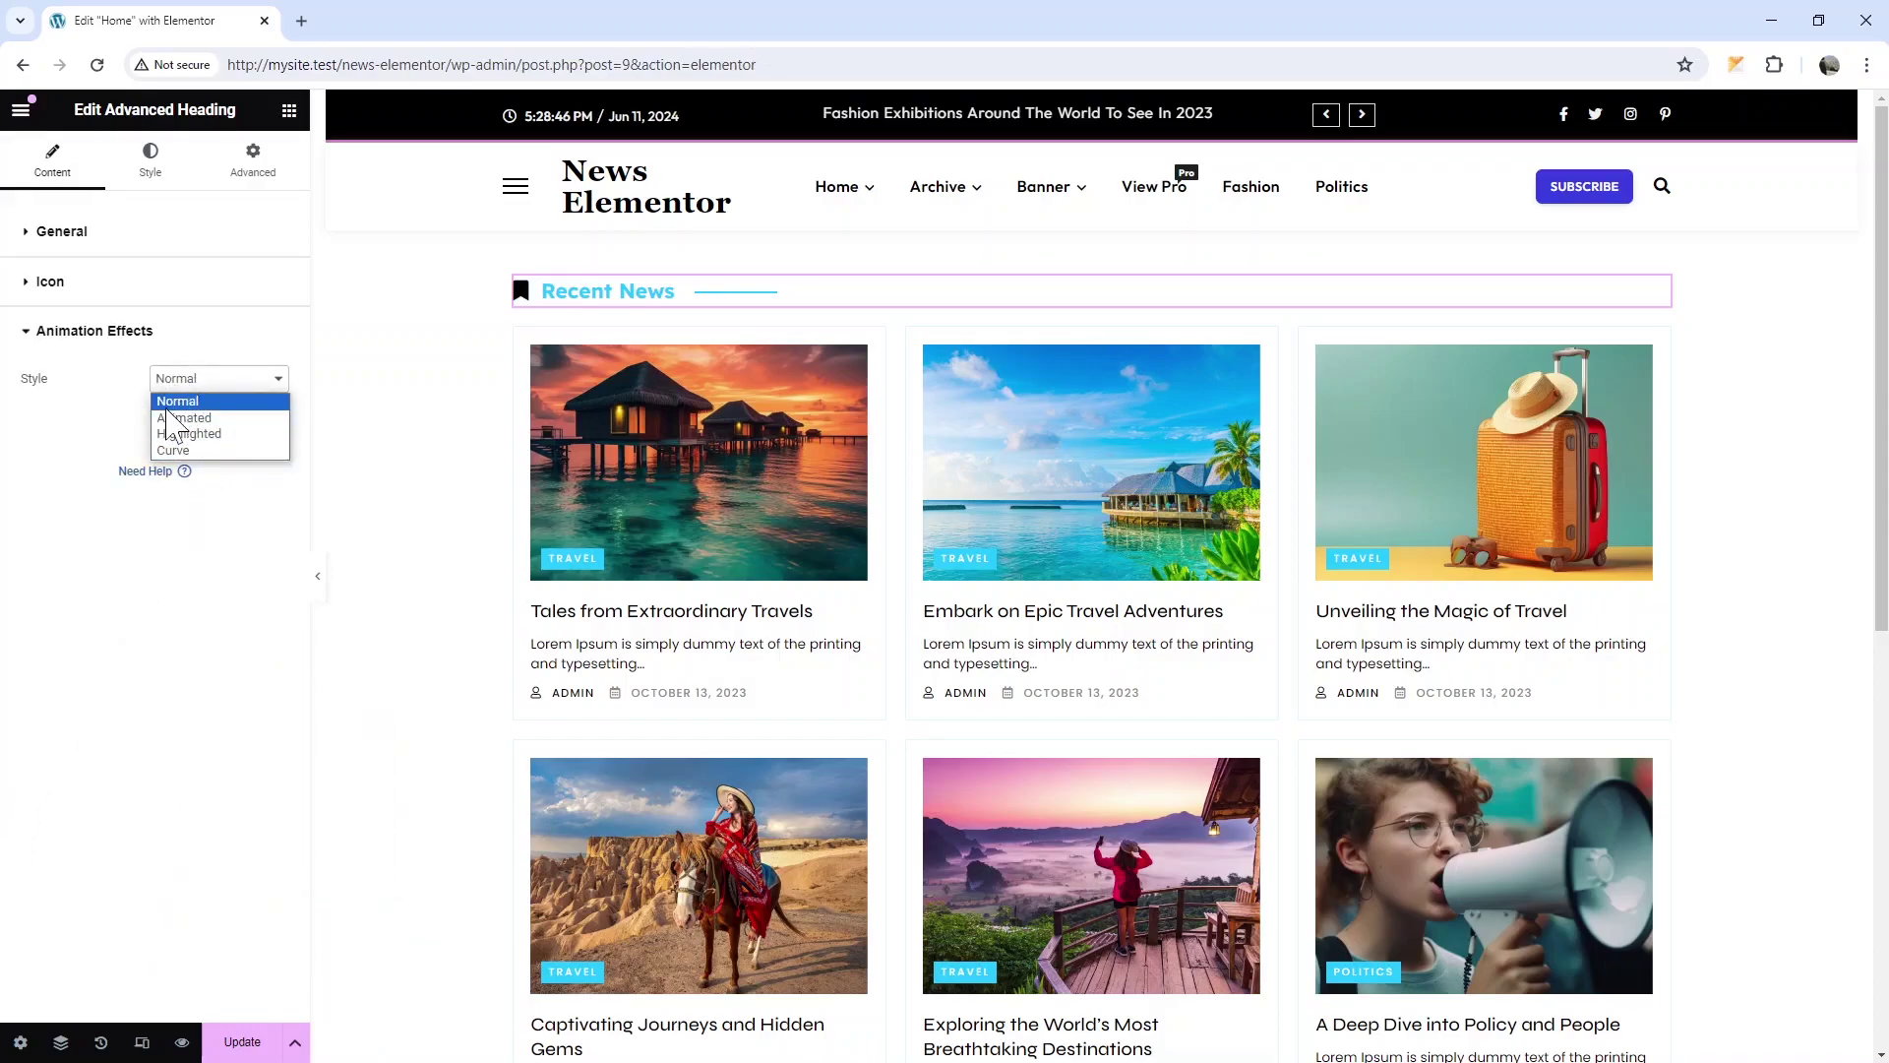
click(44, 398)
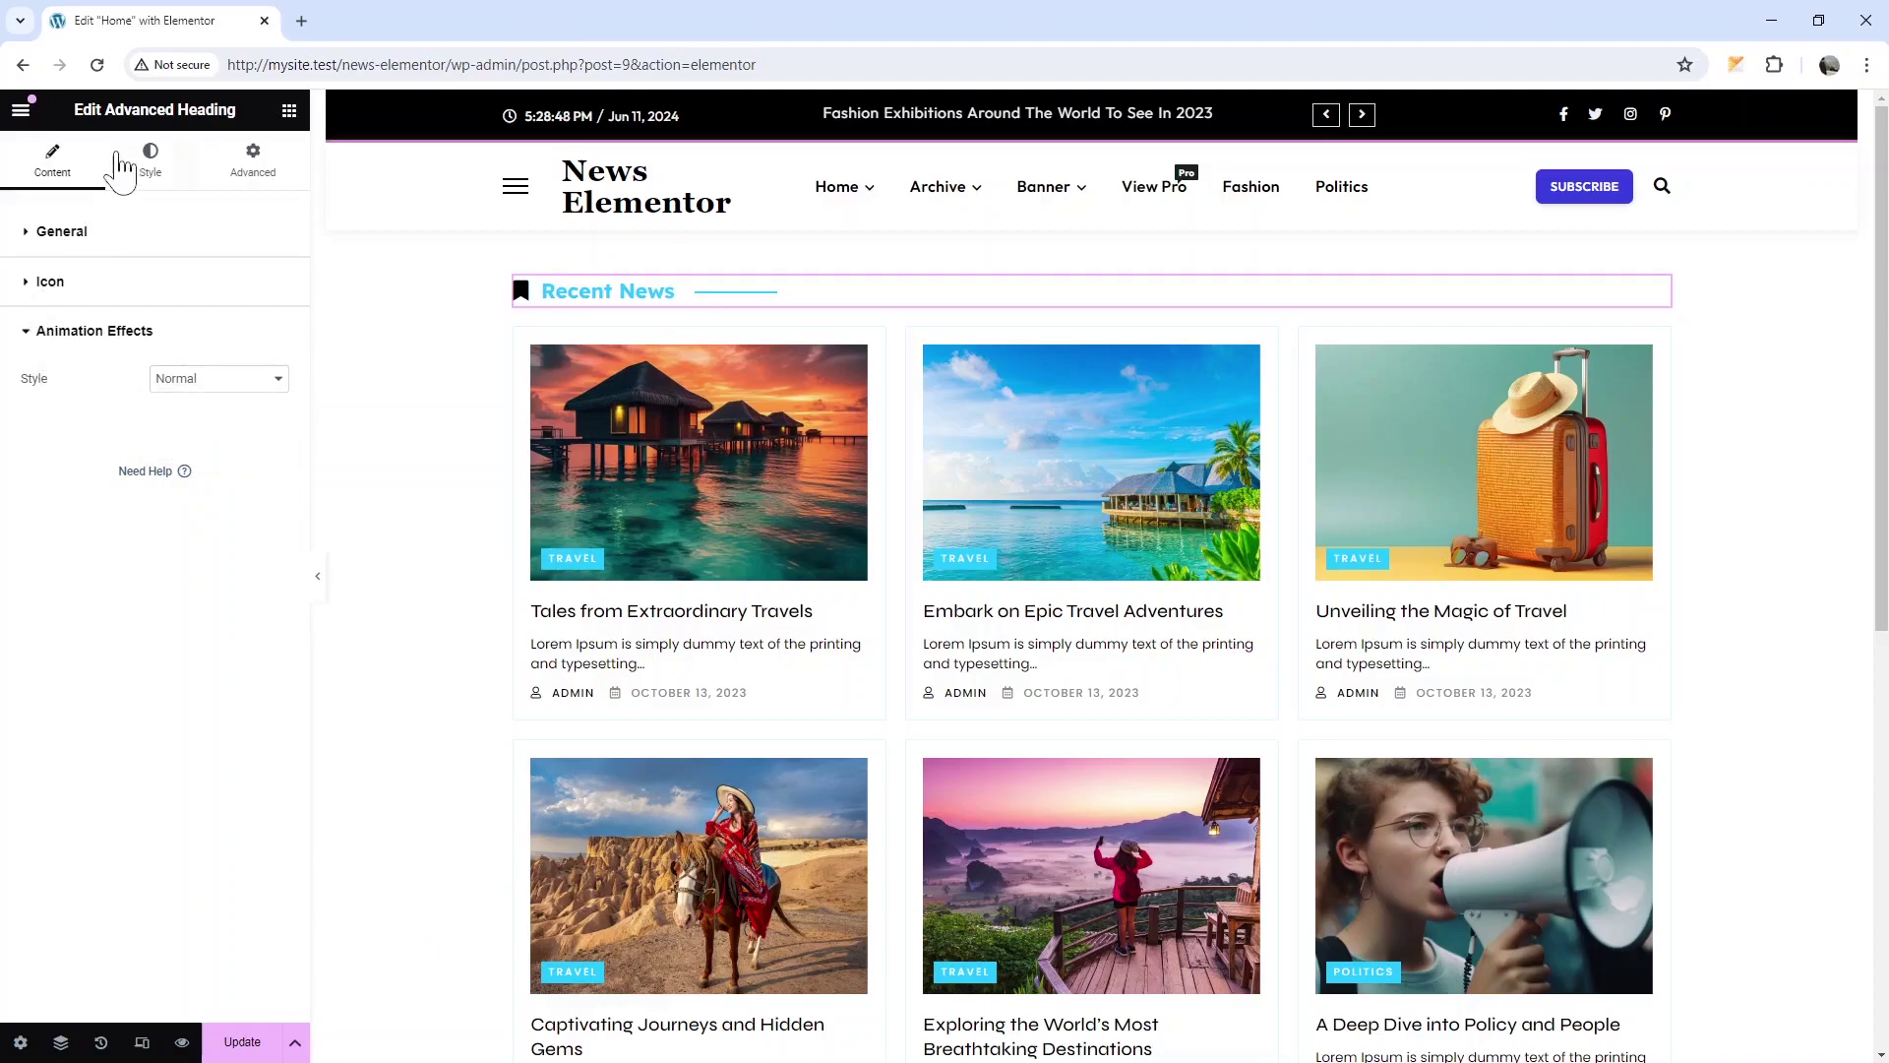
Make the heading's primary colour and Recent News text colour near black
click(149, 159)
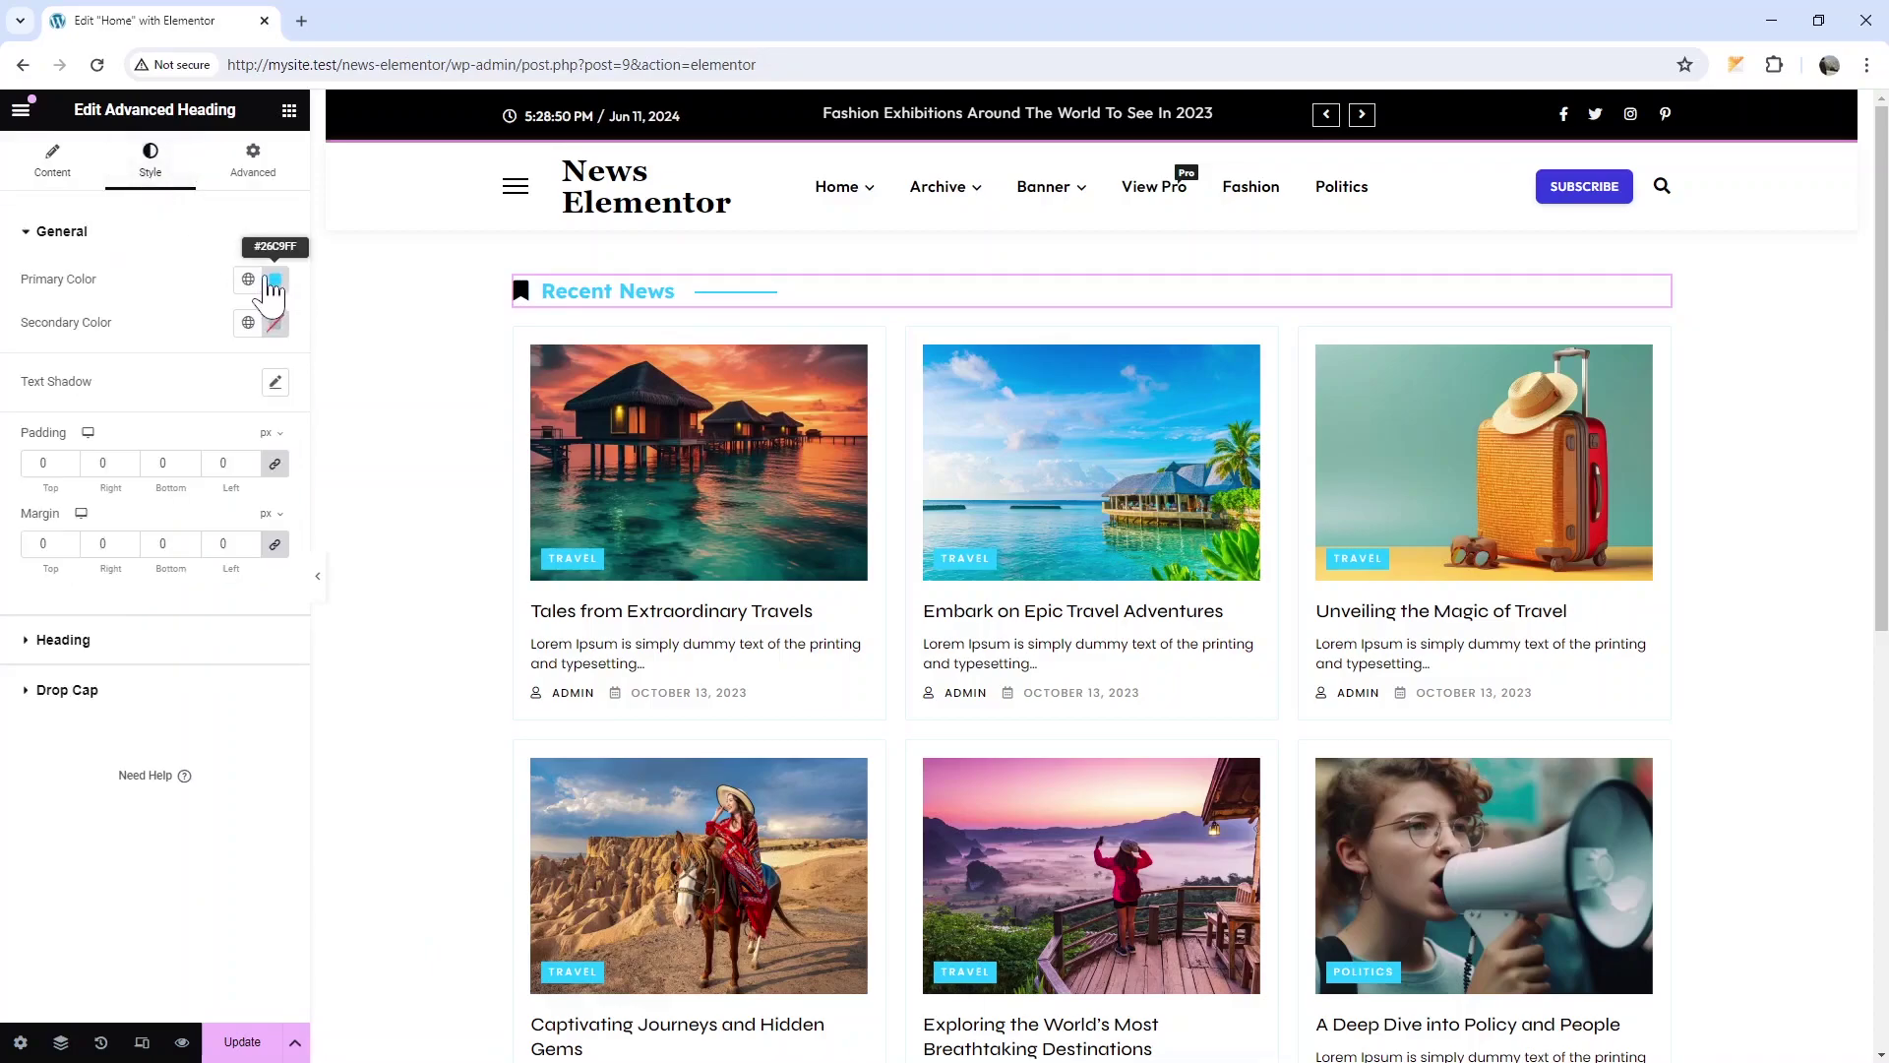
click(274, 278)
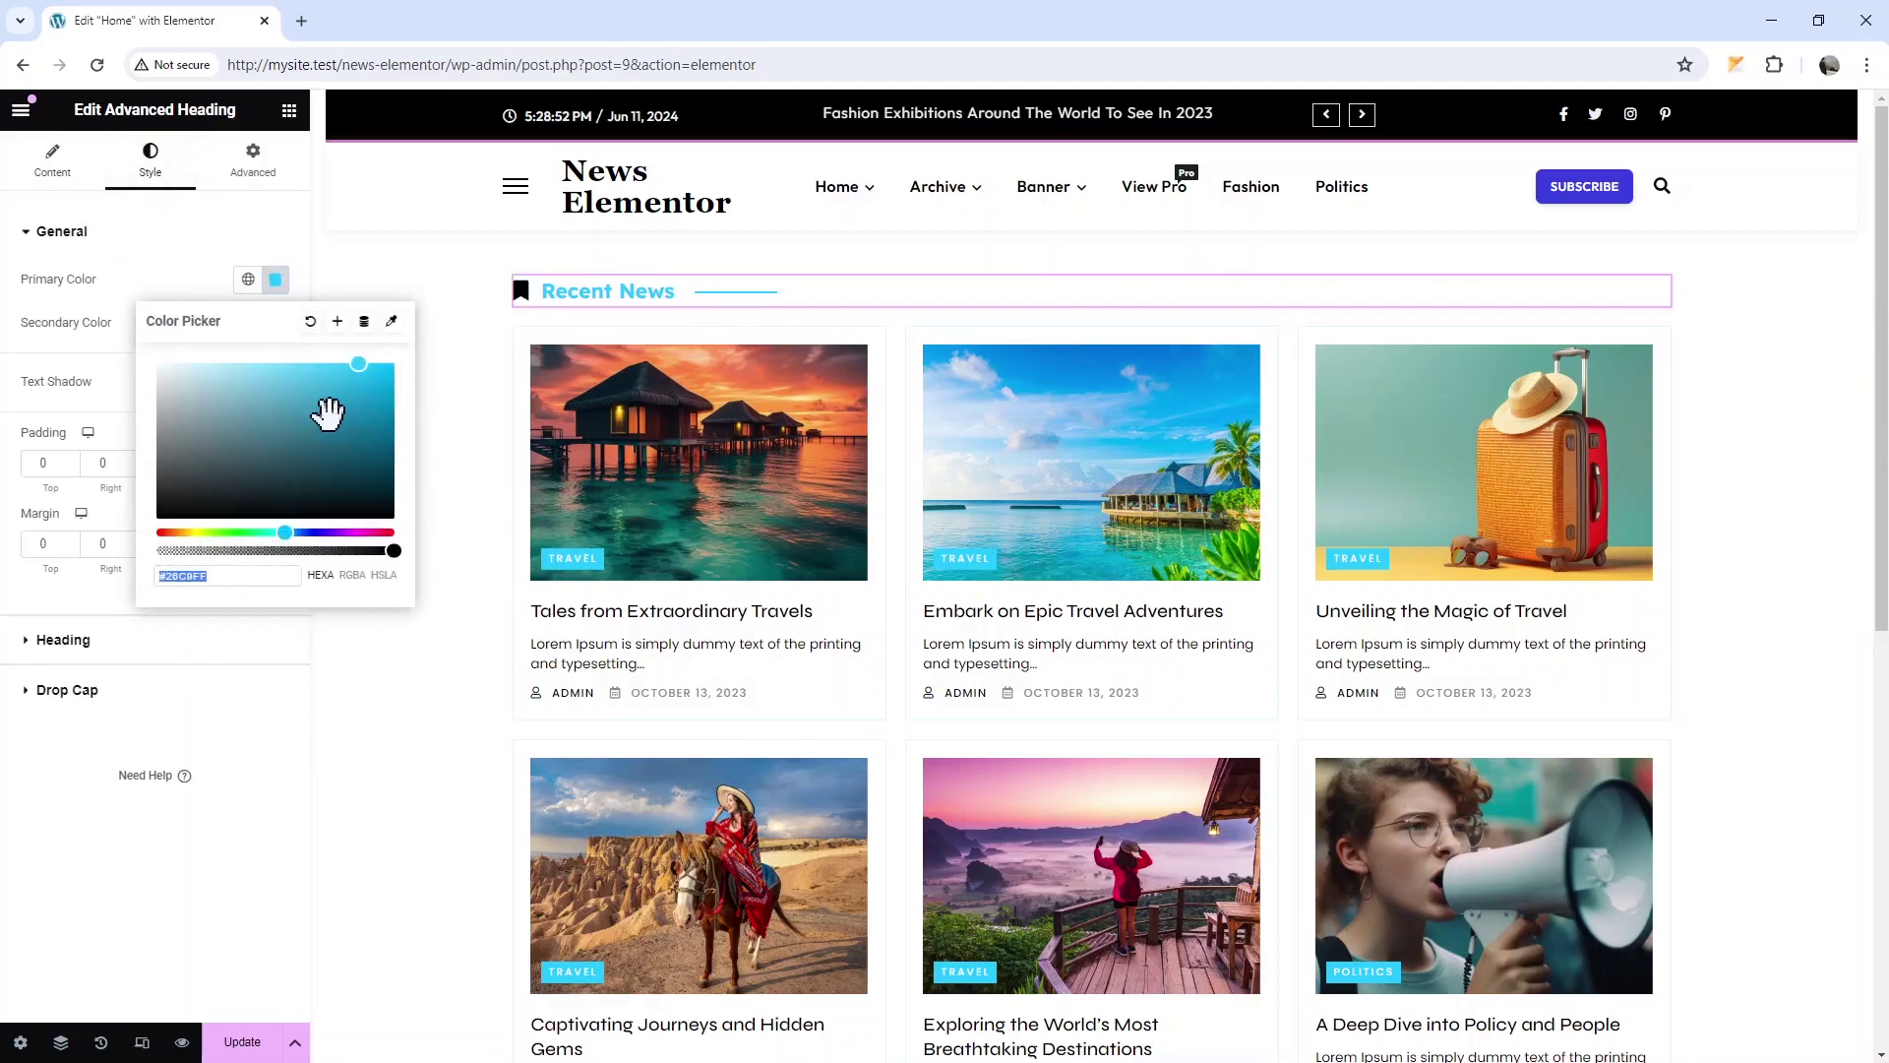
drag(317, 422, 126, 543)
click(128, 314)
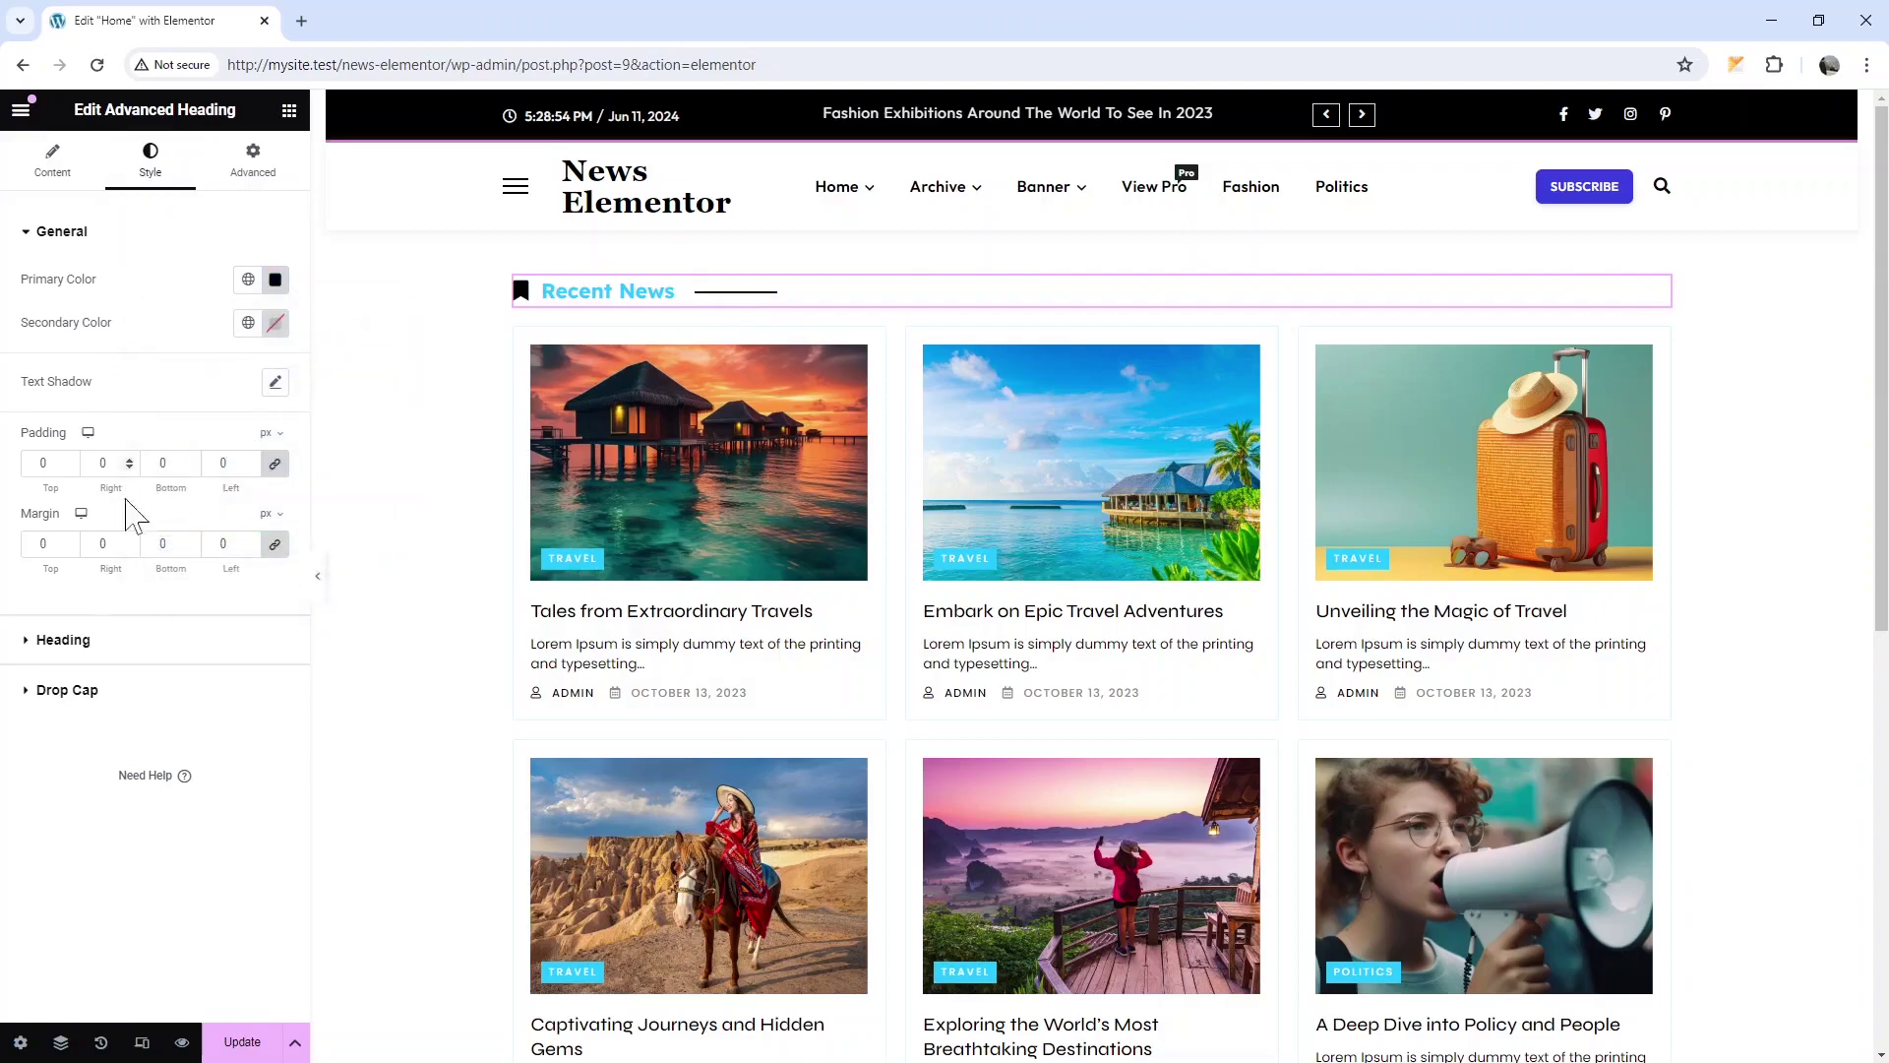
click(62, 640)
click(275, 373)
drag(223, 474, 148, 605)
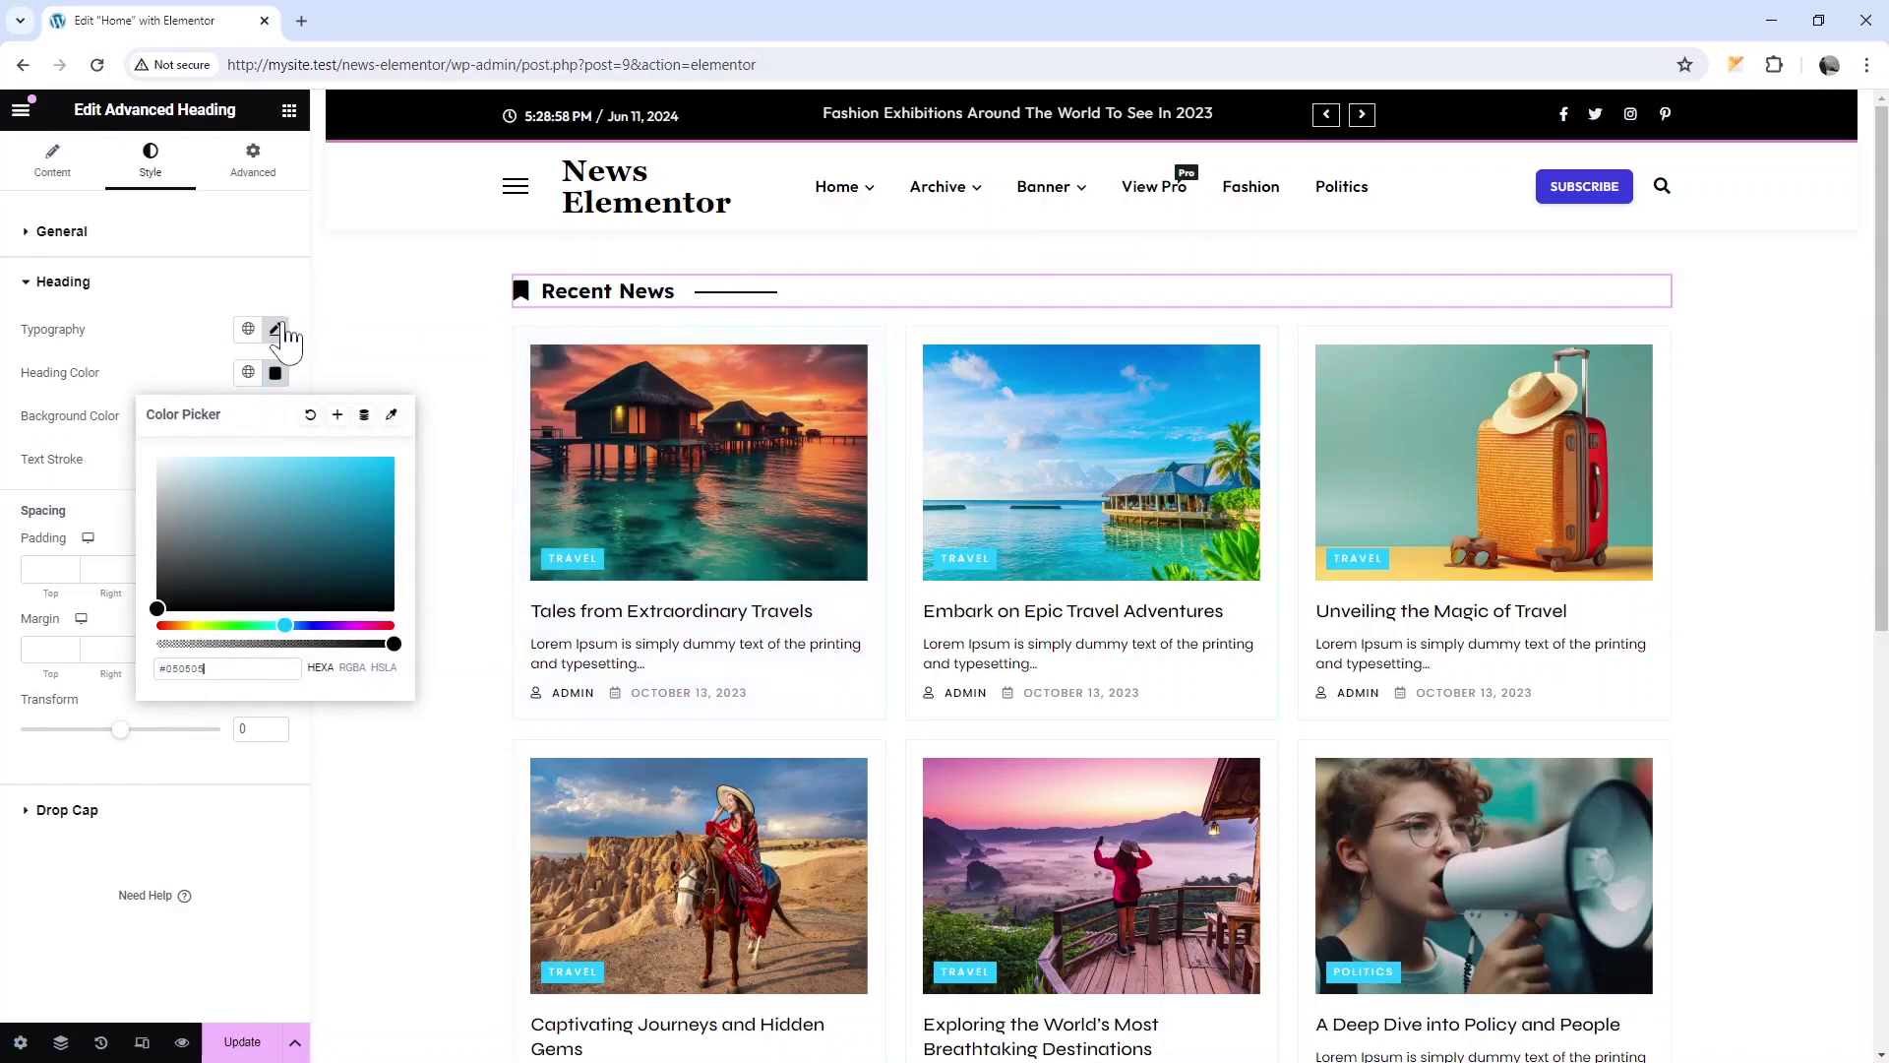
Set the Recent News typography to the Jost font at size 21
click(275, 328)
triple_click(261, 488)
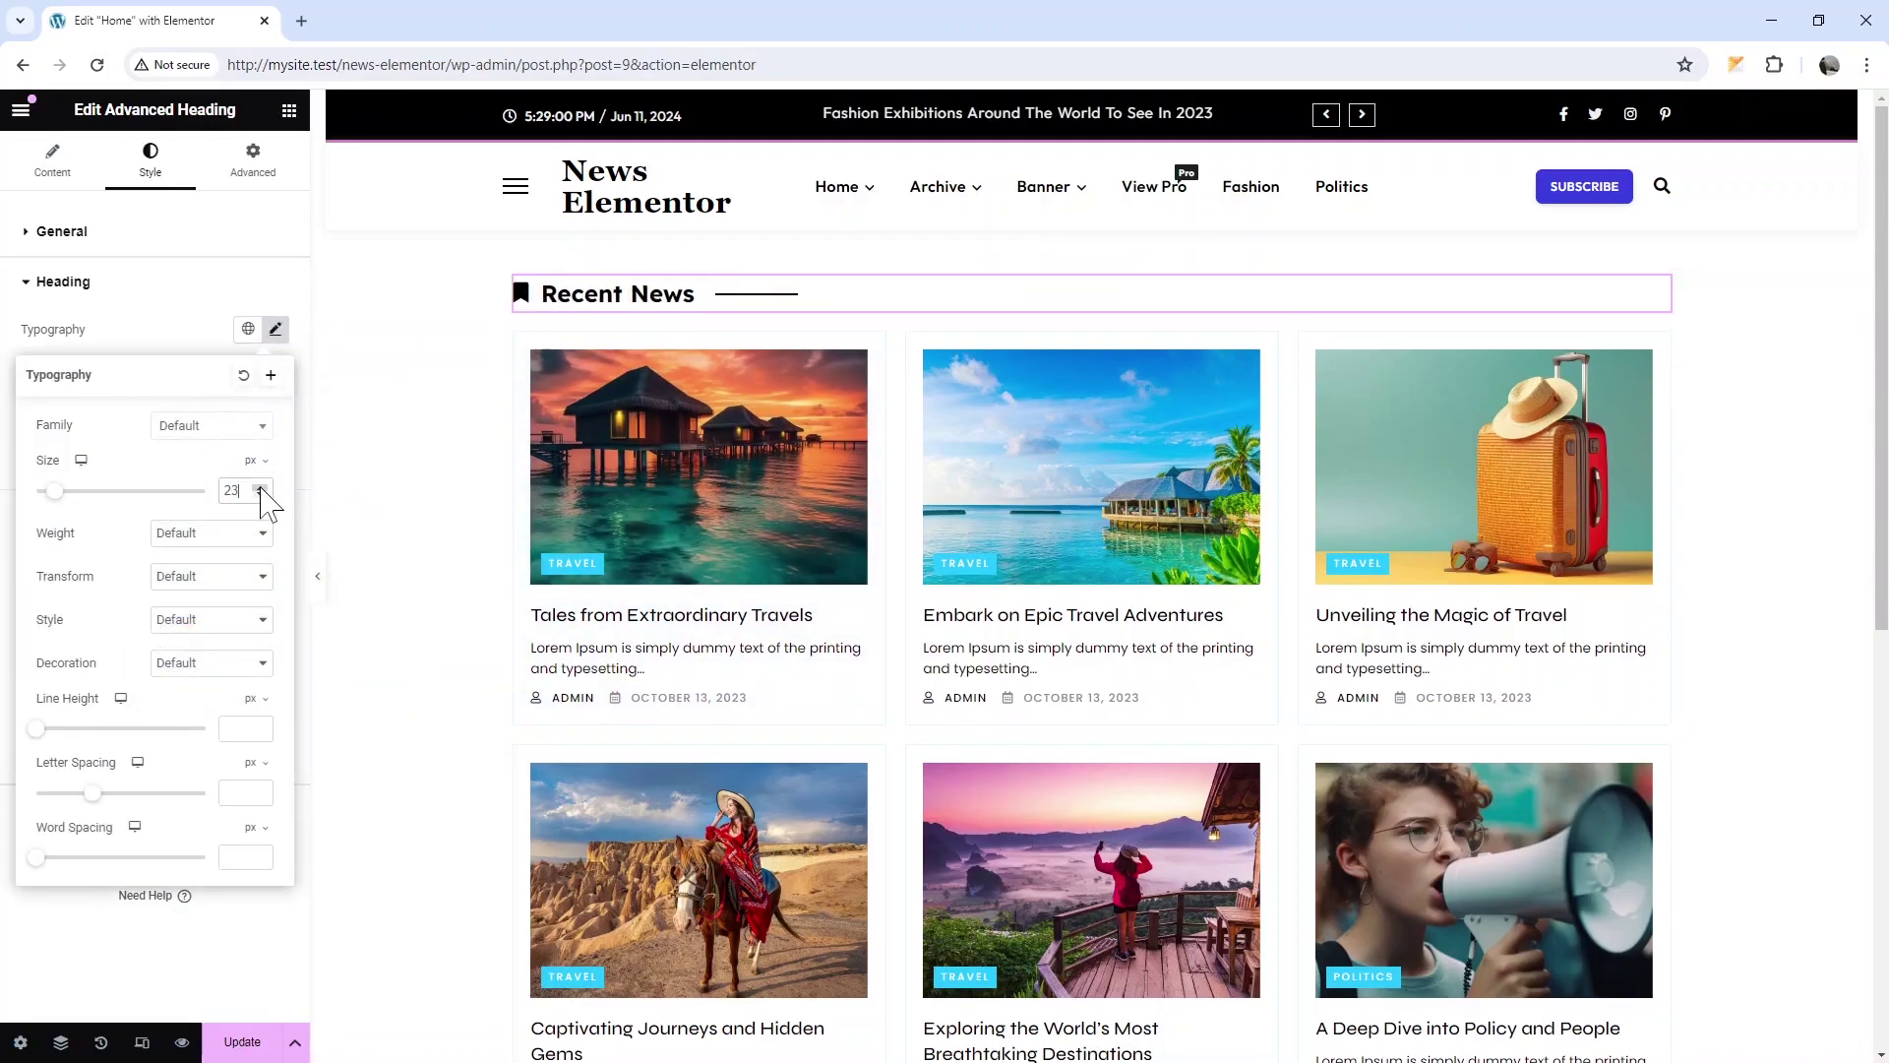
double_click(260, 495)
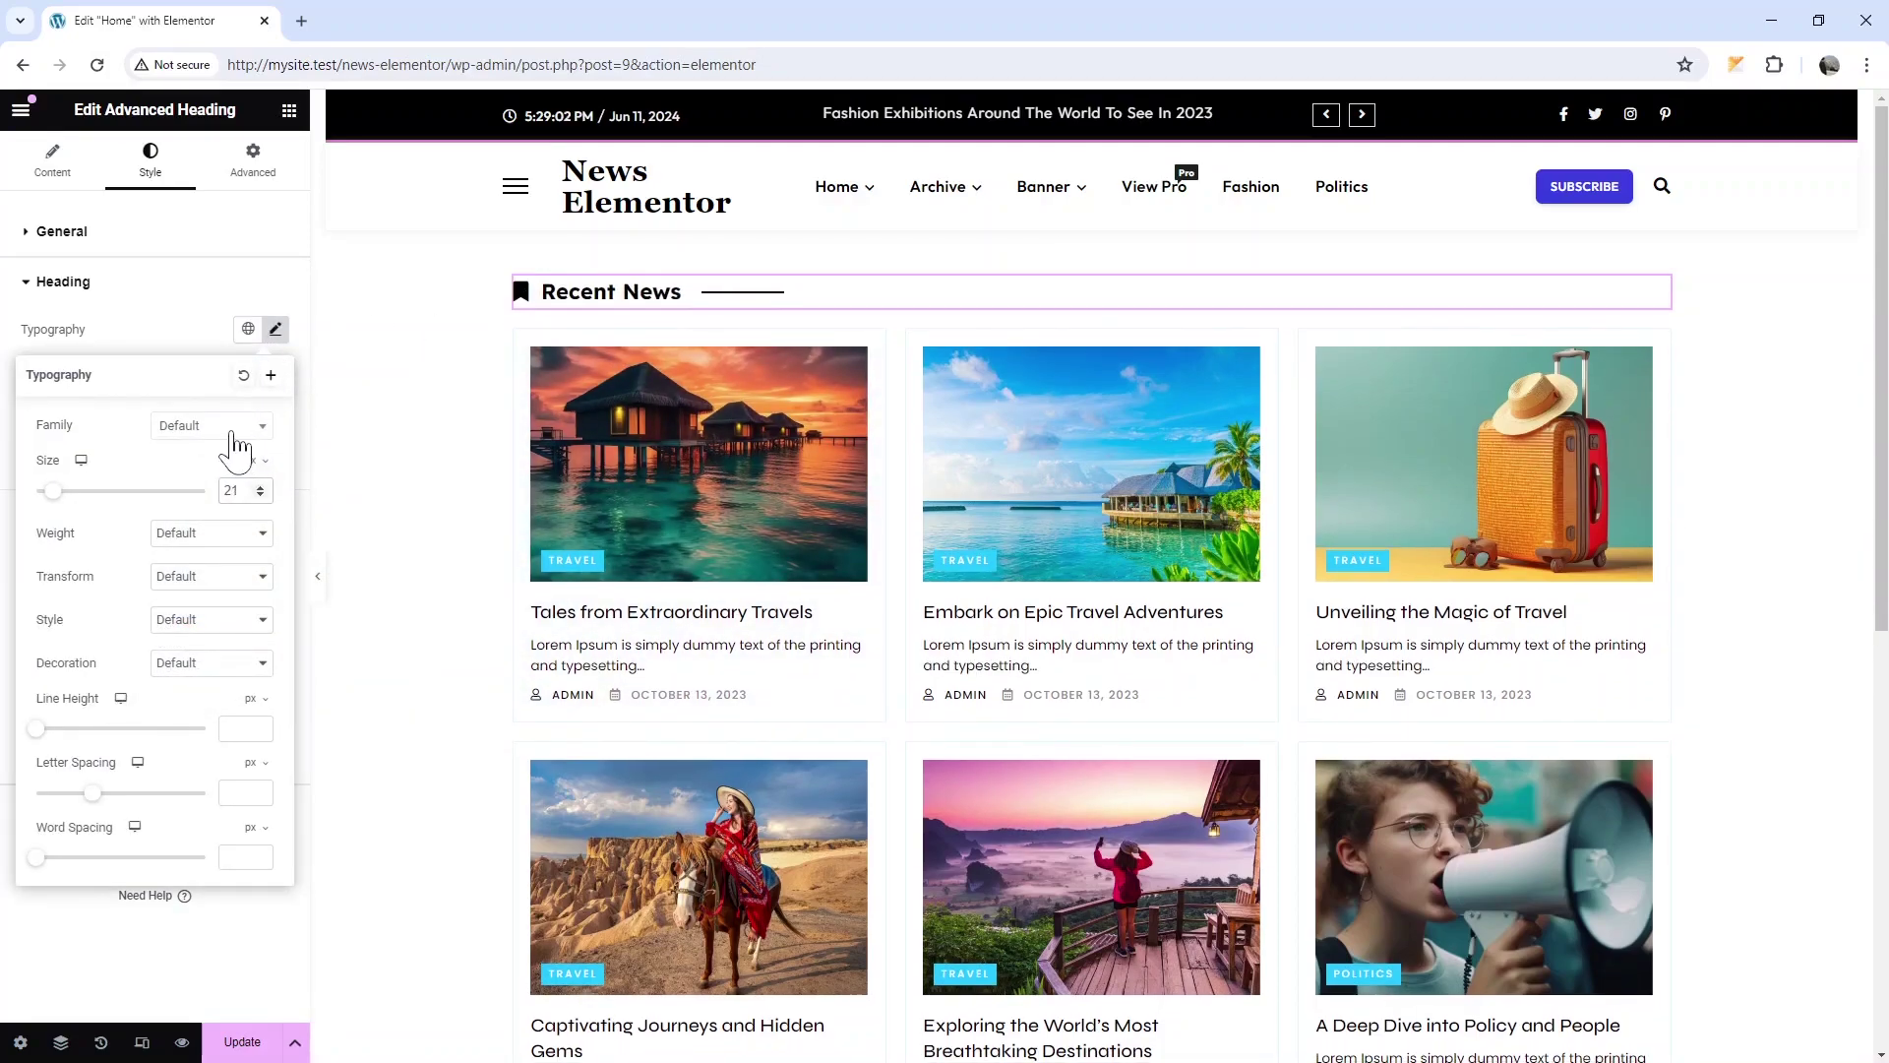
click(237, 447)
scroll(203, 562, down, 2)
scroll(206, 592, down, 2)
text(jos)
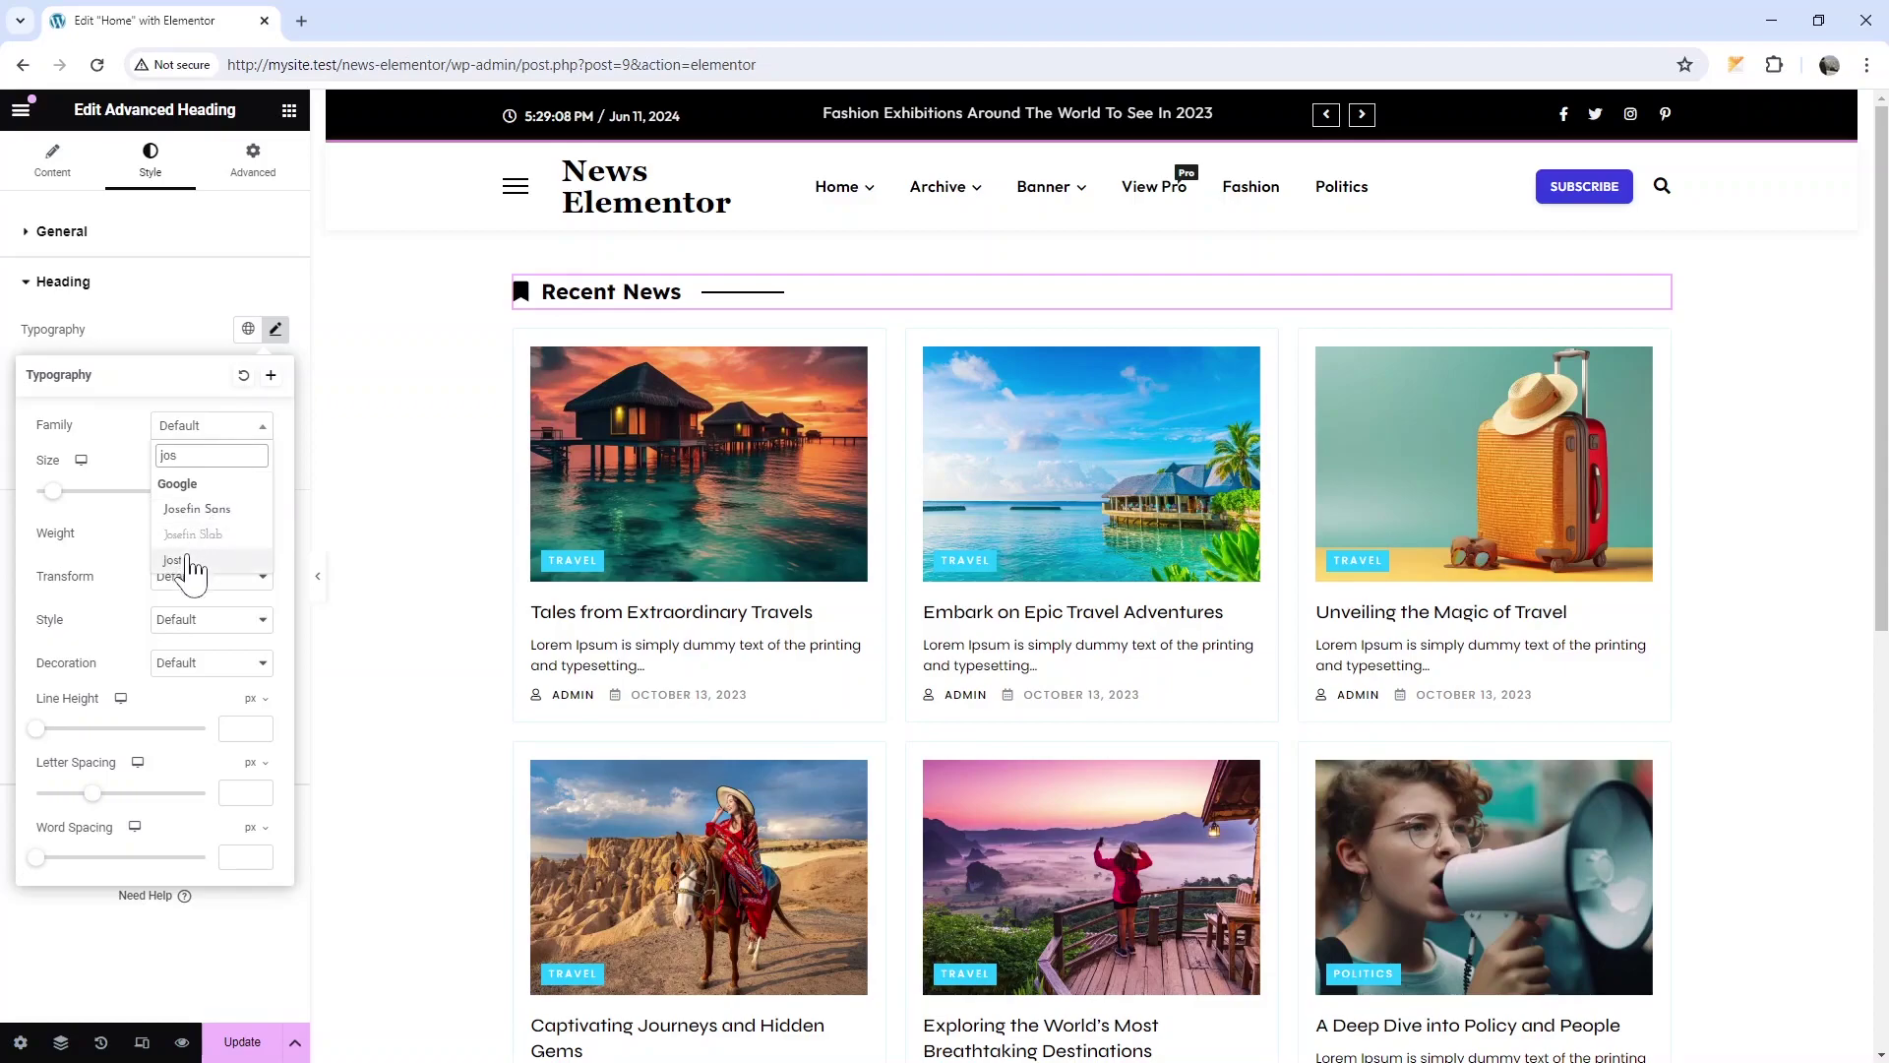
click(184, 561)
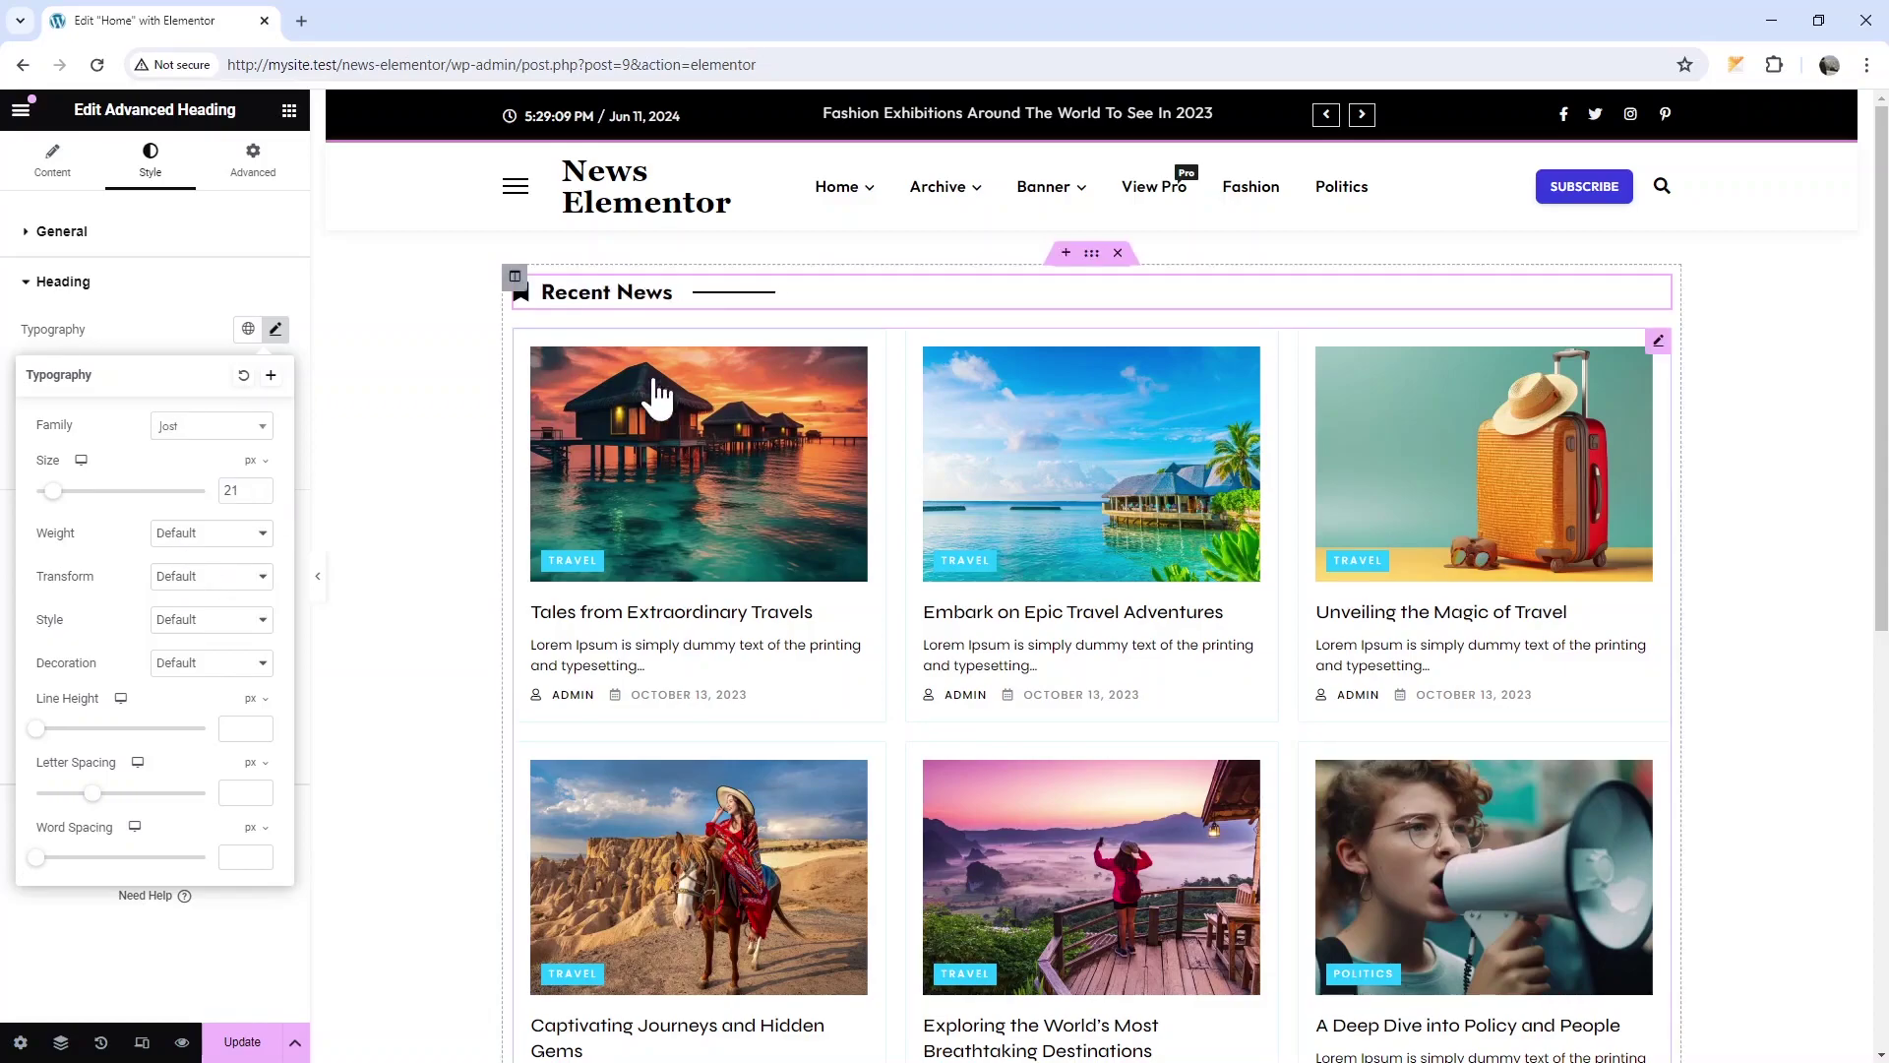
click(205, 351)
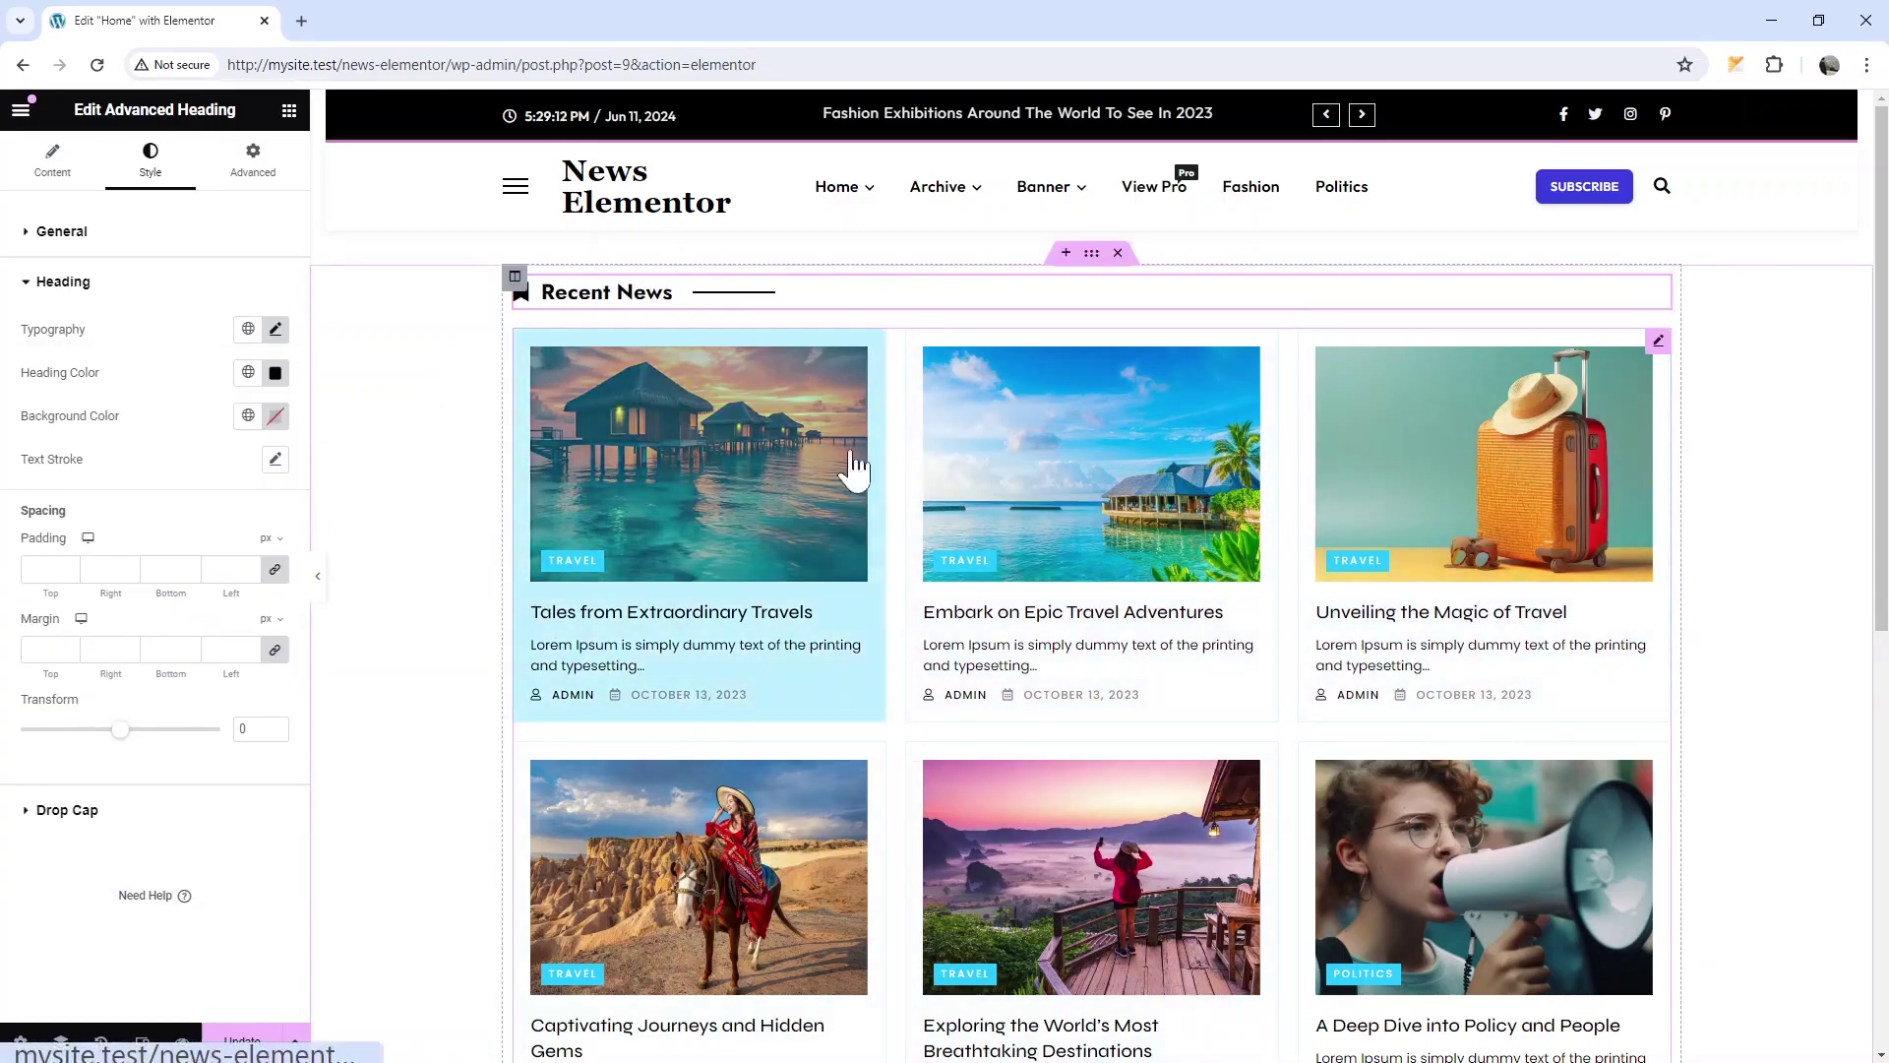
Select the News Grid widget, try the Classic skin, and return to Card
click(1658, 343)
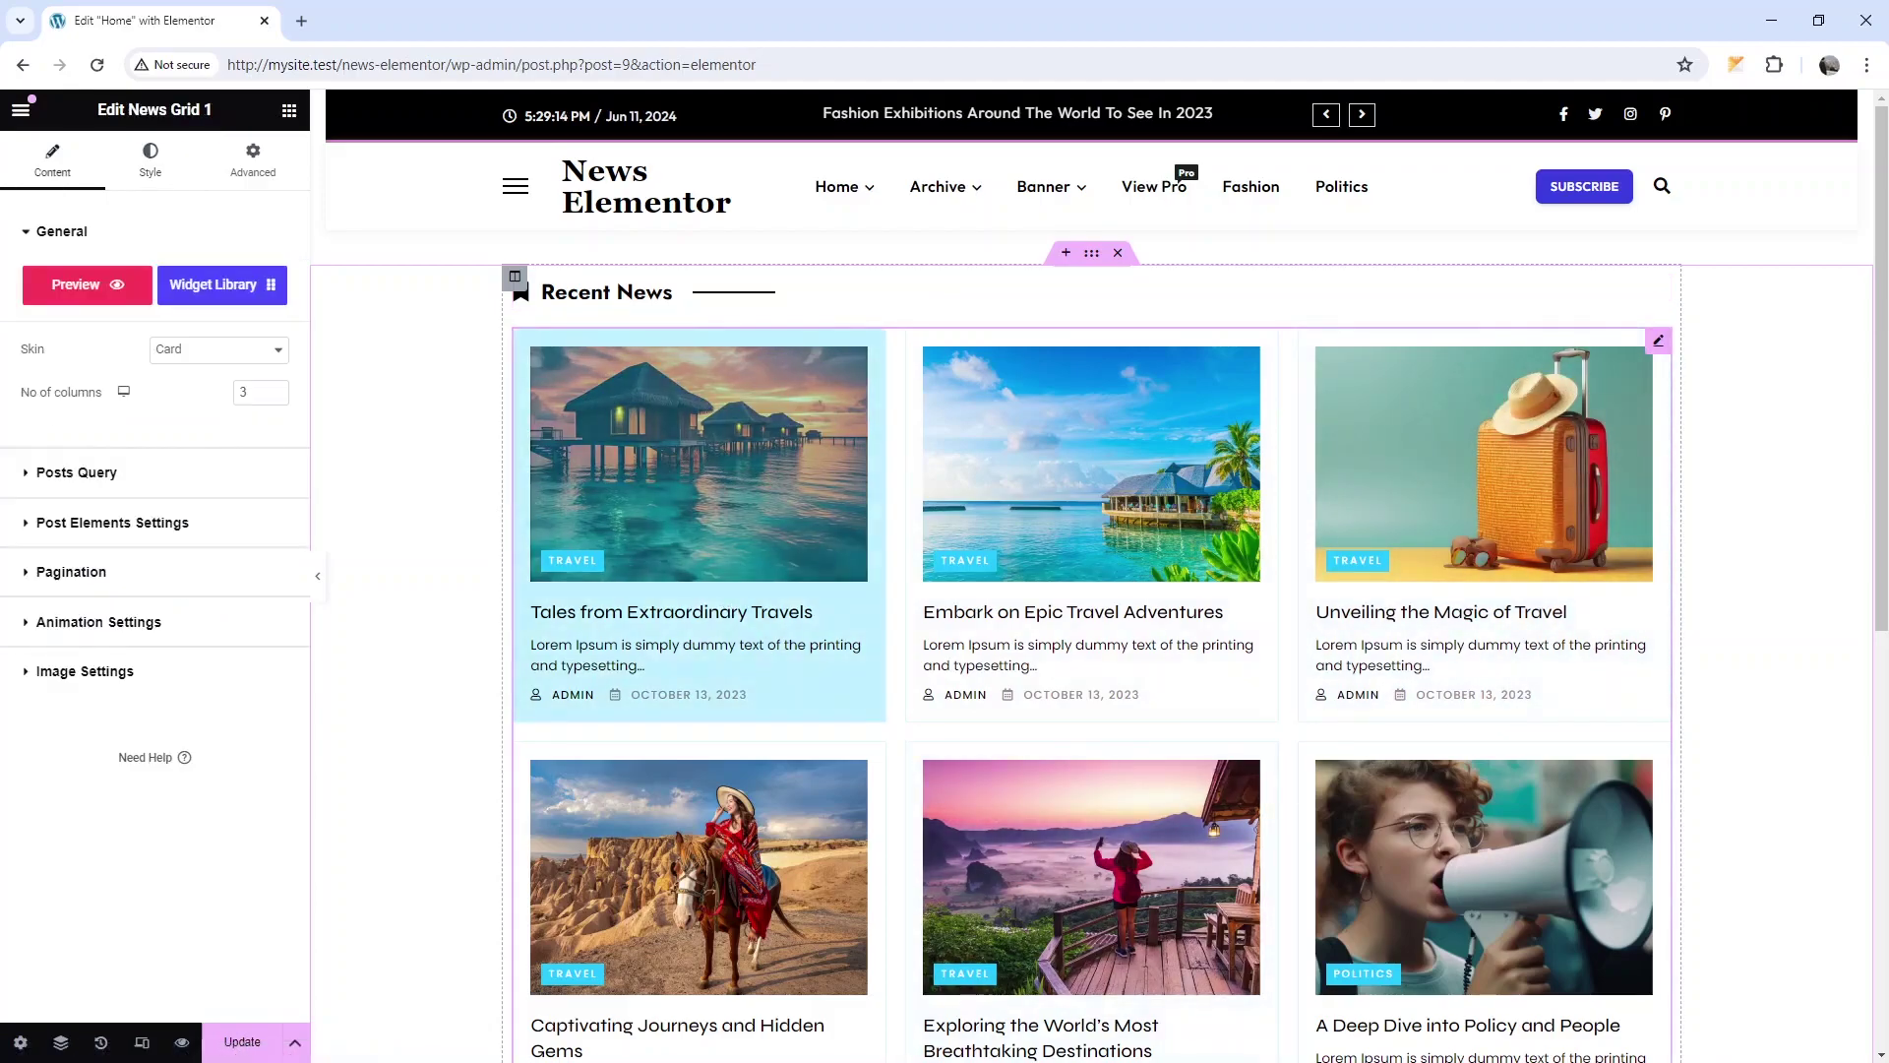
click(179, 354)
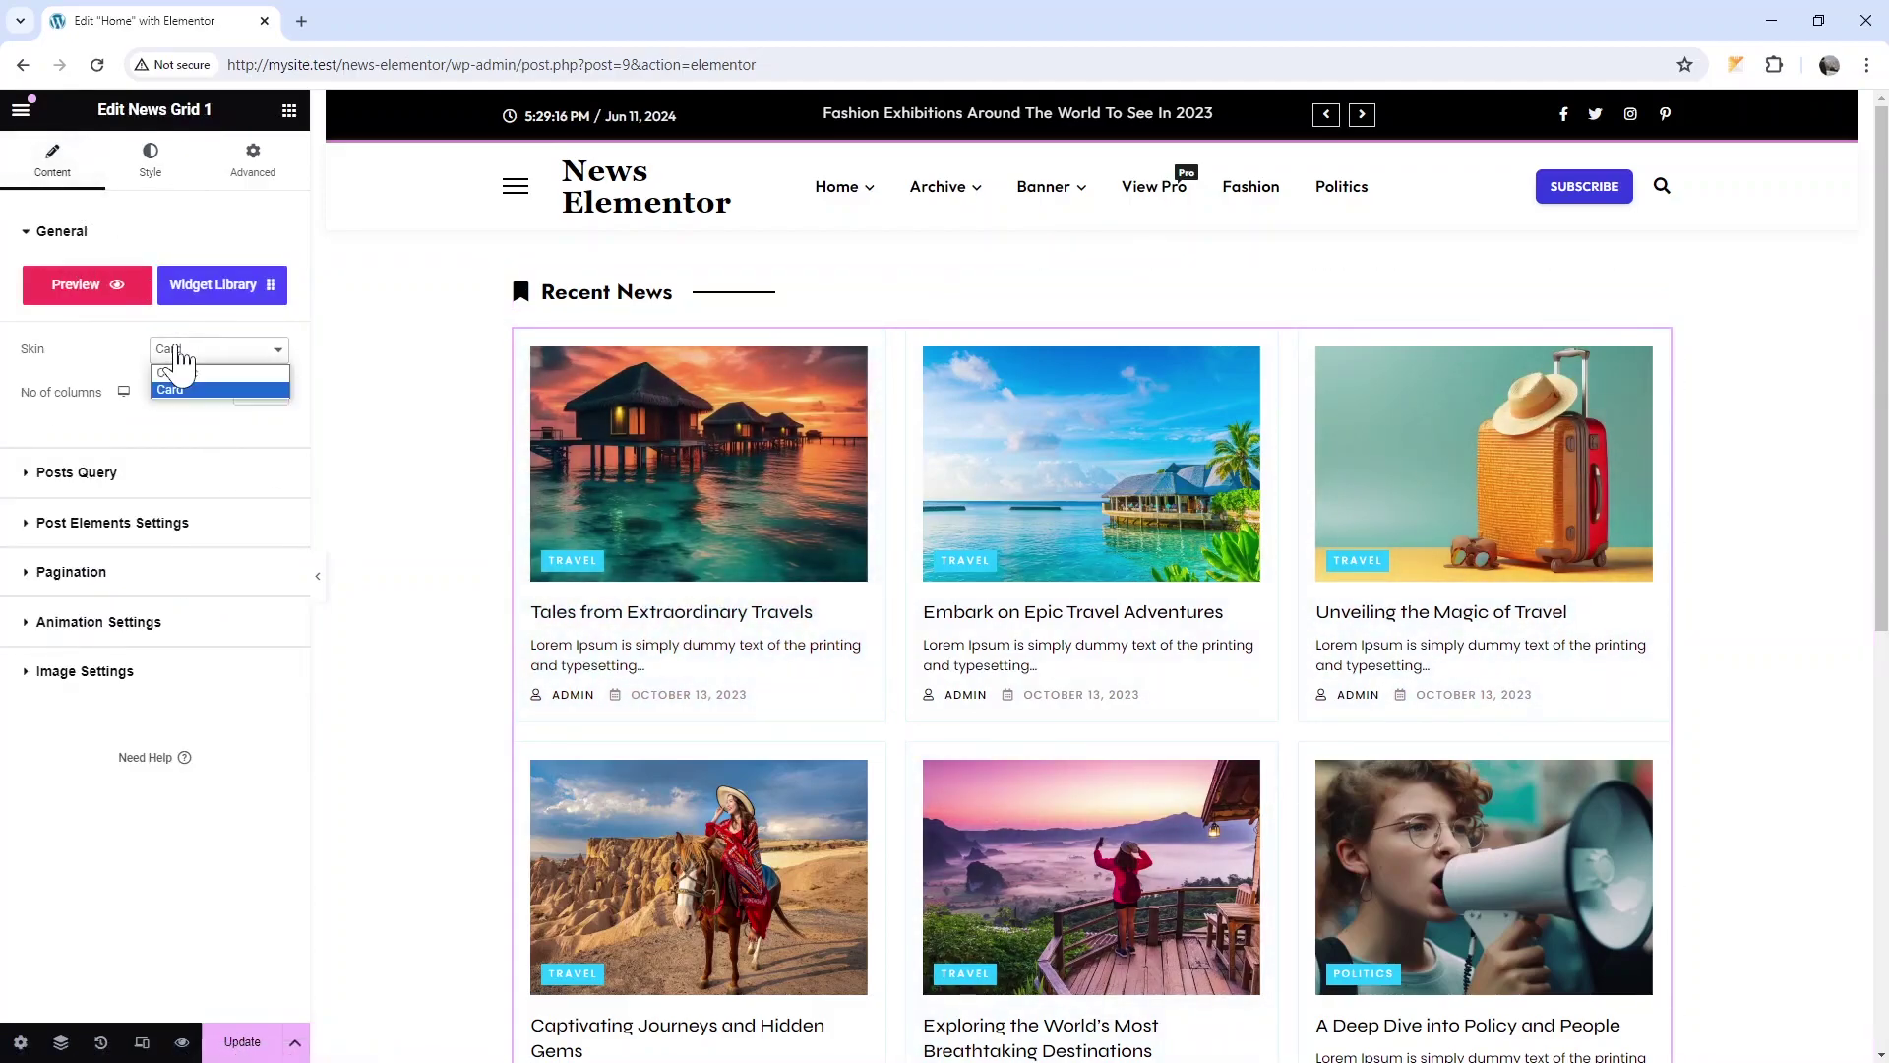
click(182, 373)
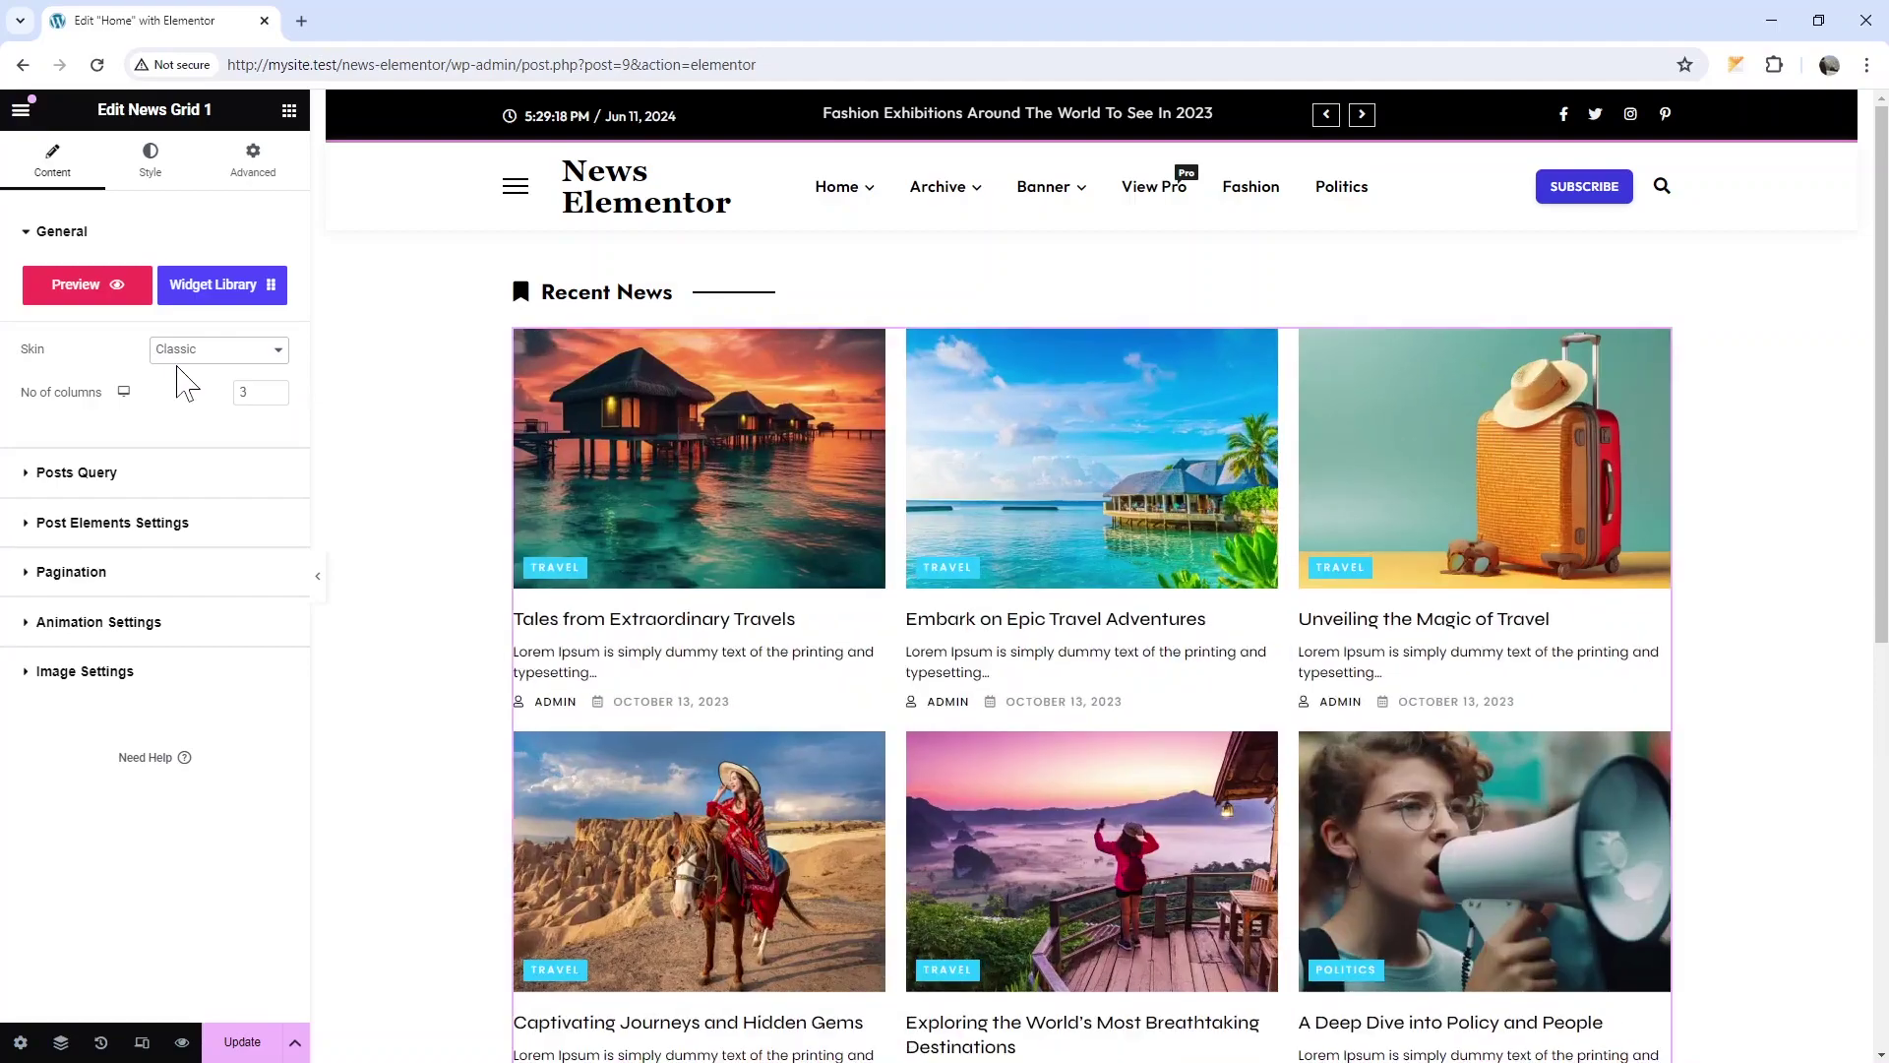
click(232, 350)
click(205, 386)
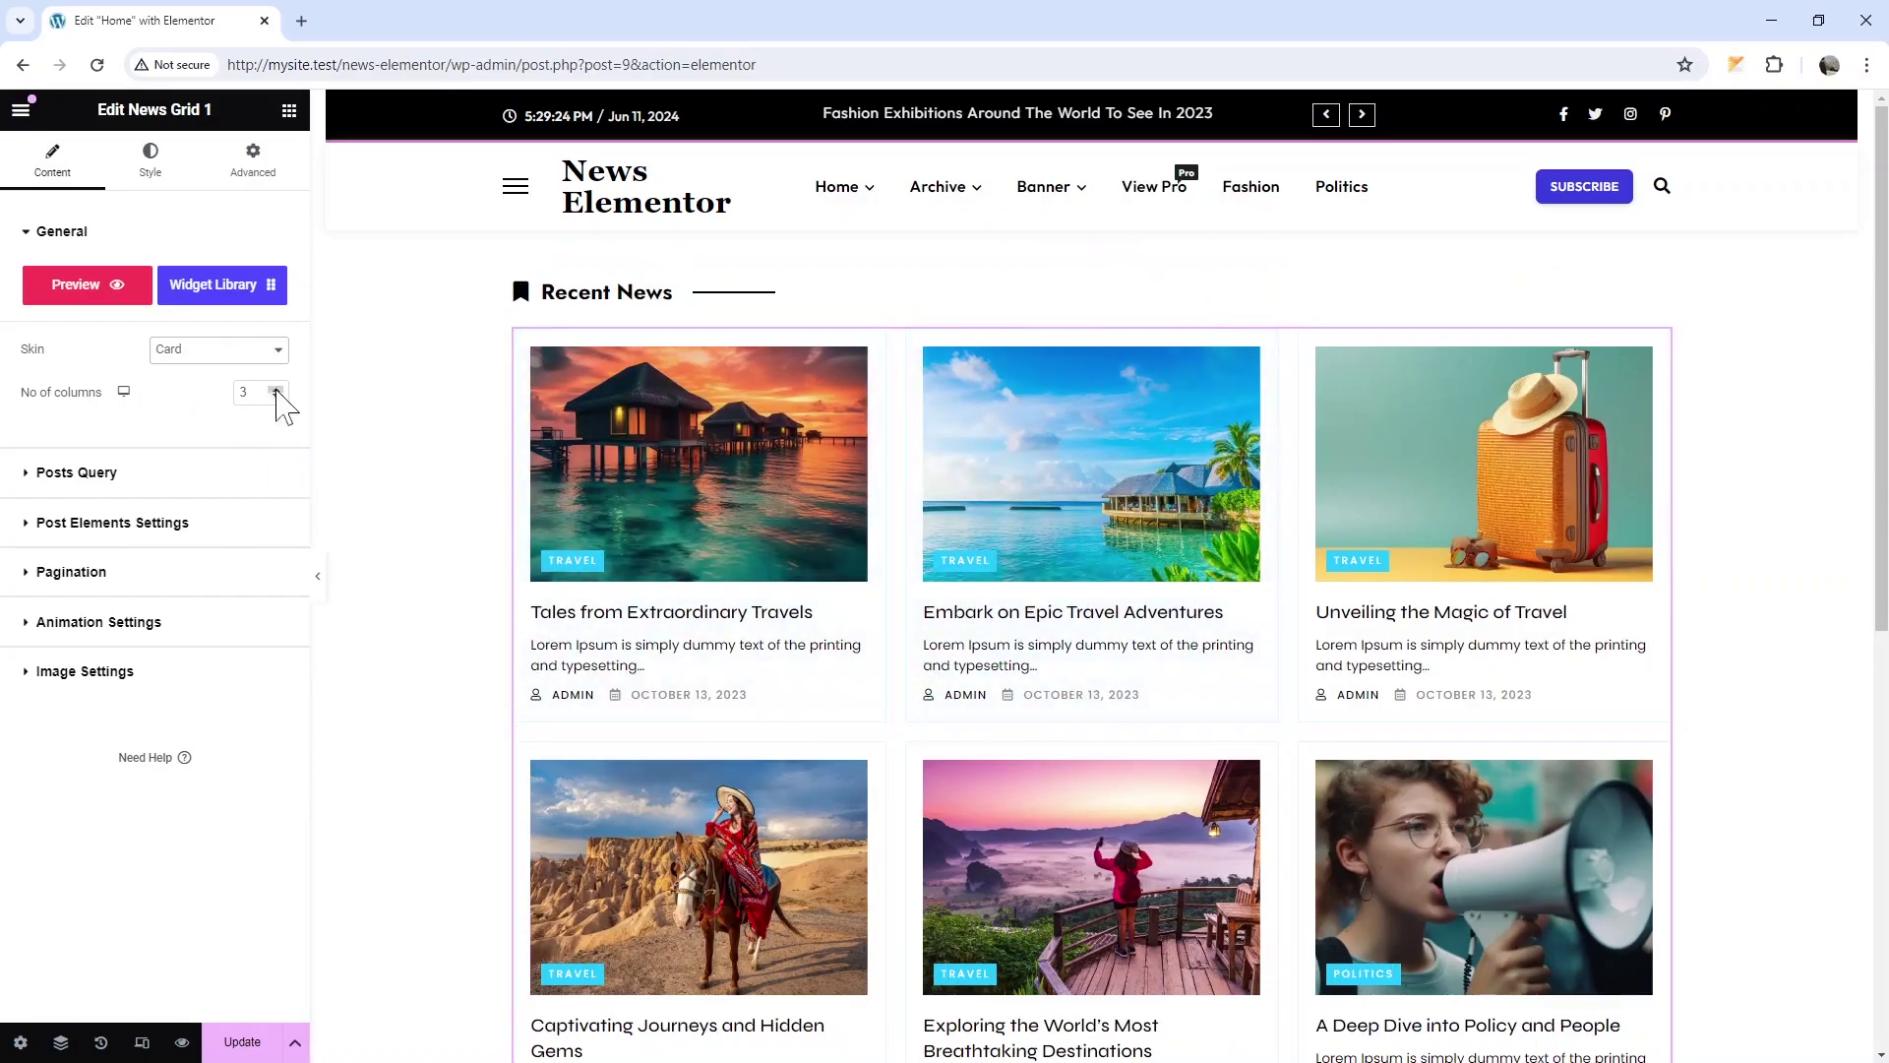
Try four and five grid columns, then go back to three columns
click(276, 388)
click(276, 389)
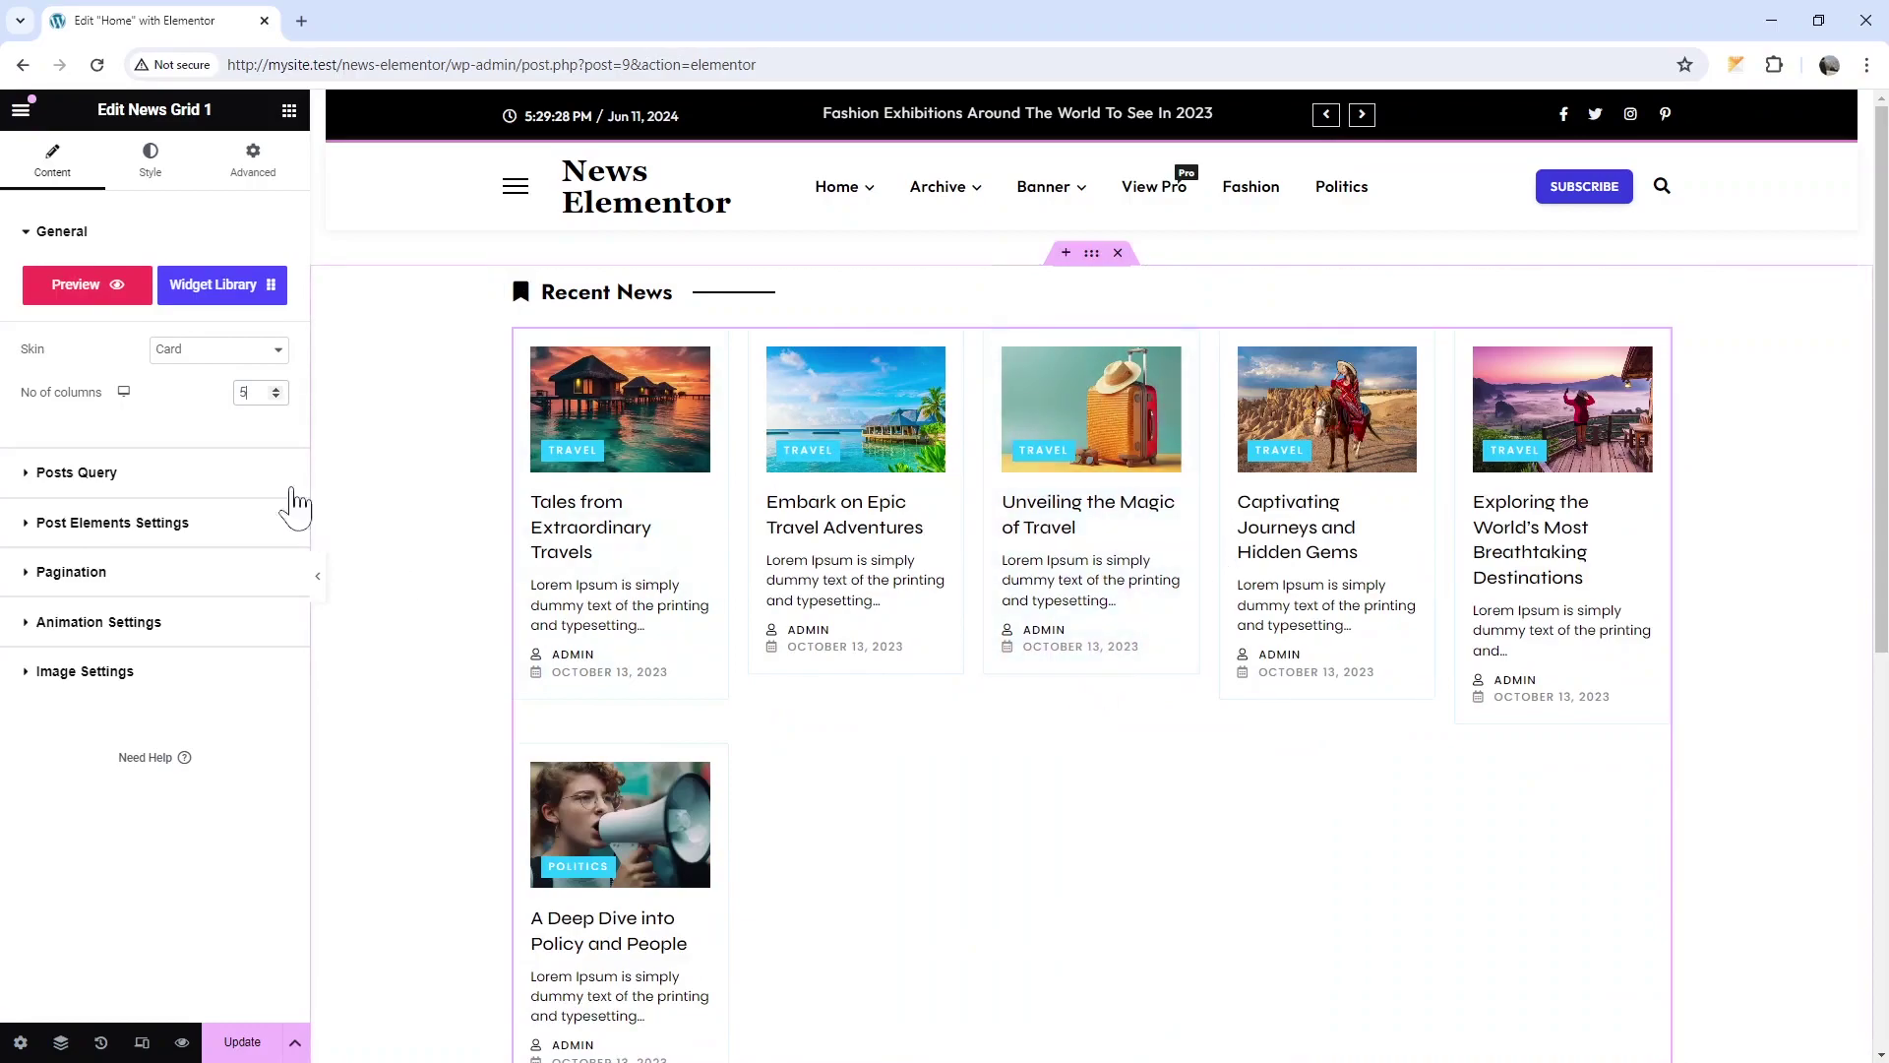
click(276, 396)
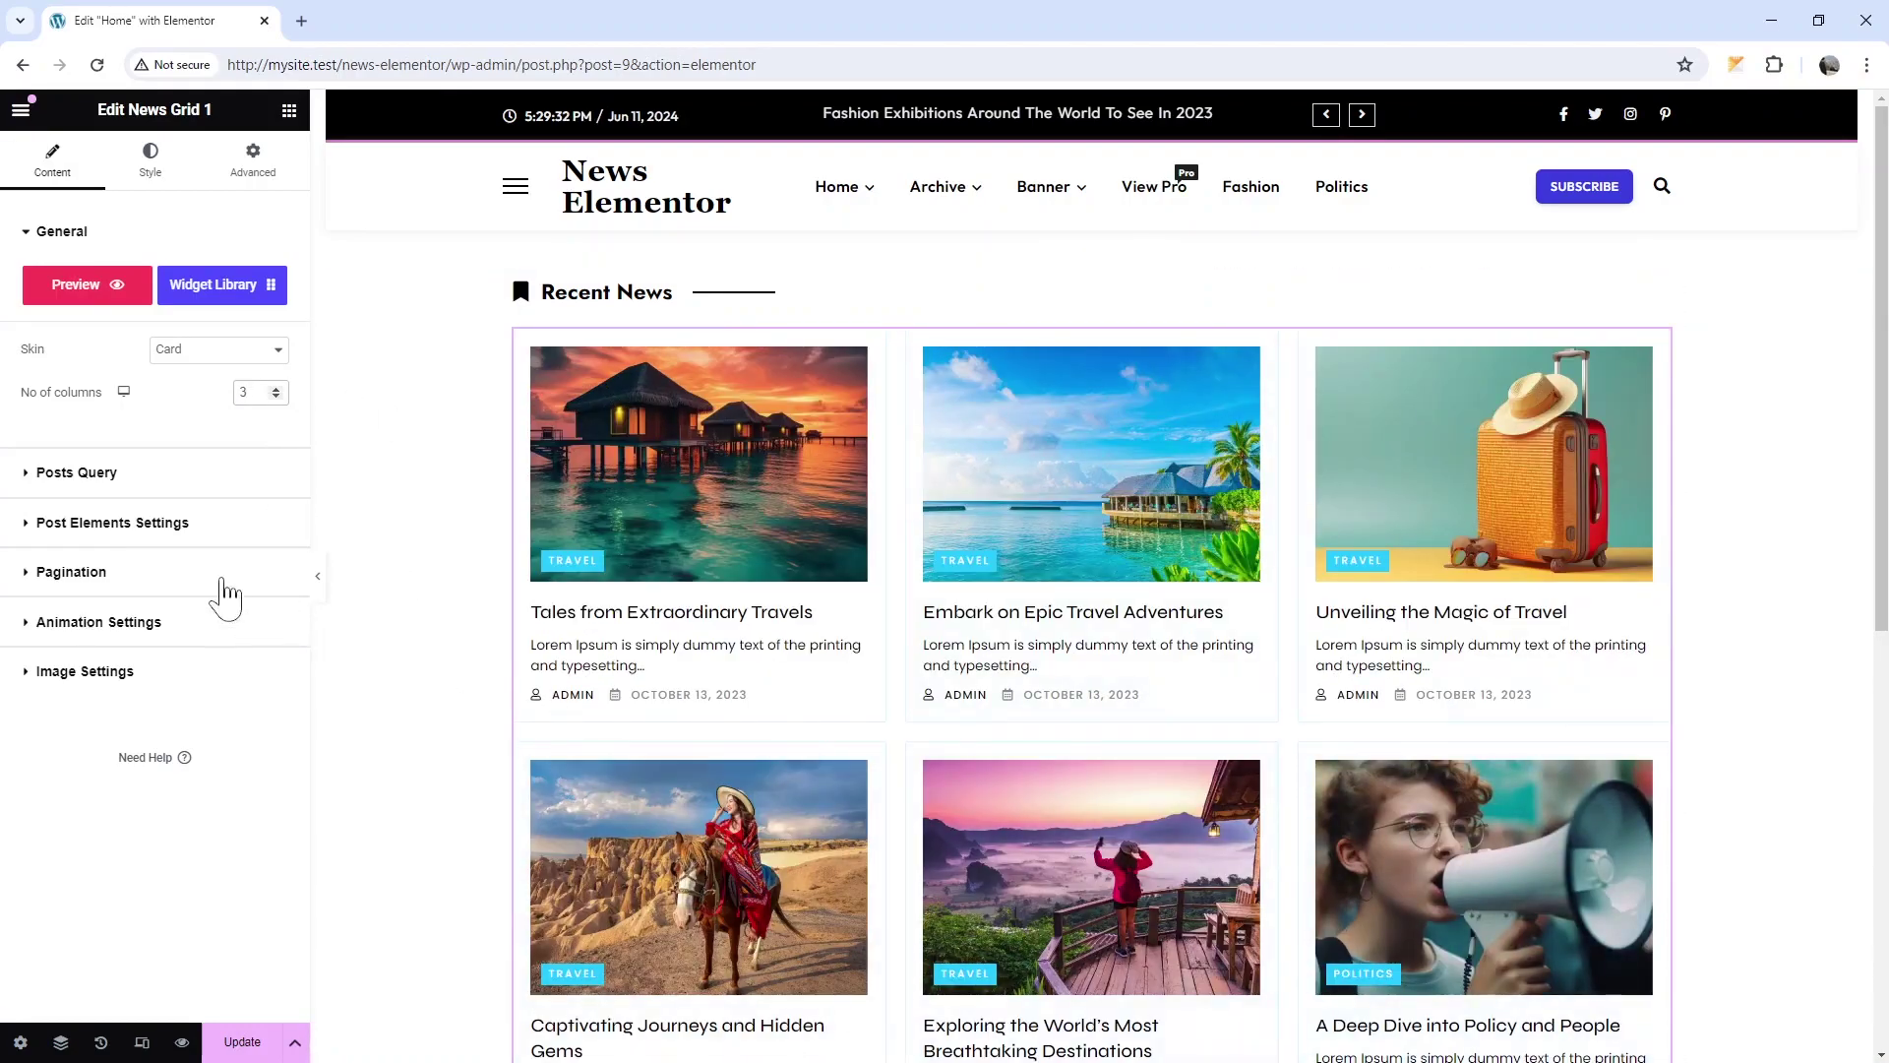
In Posts Query, test 7 and 8 posts and the Technology category, then clear the category
click(77, 476)
scroll(1079, 708, down, 4)
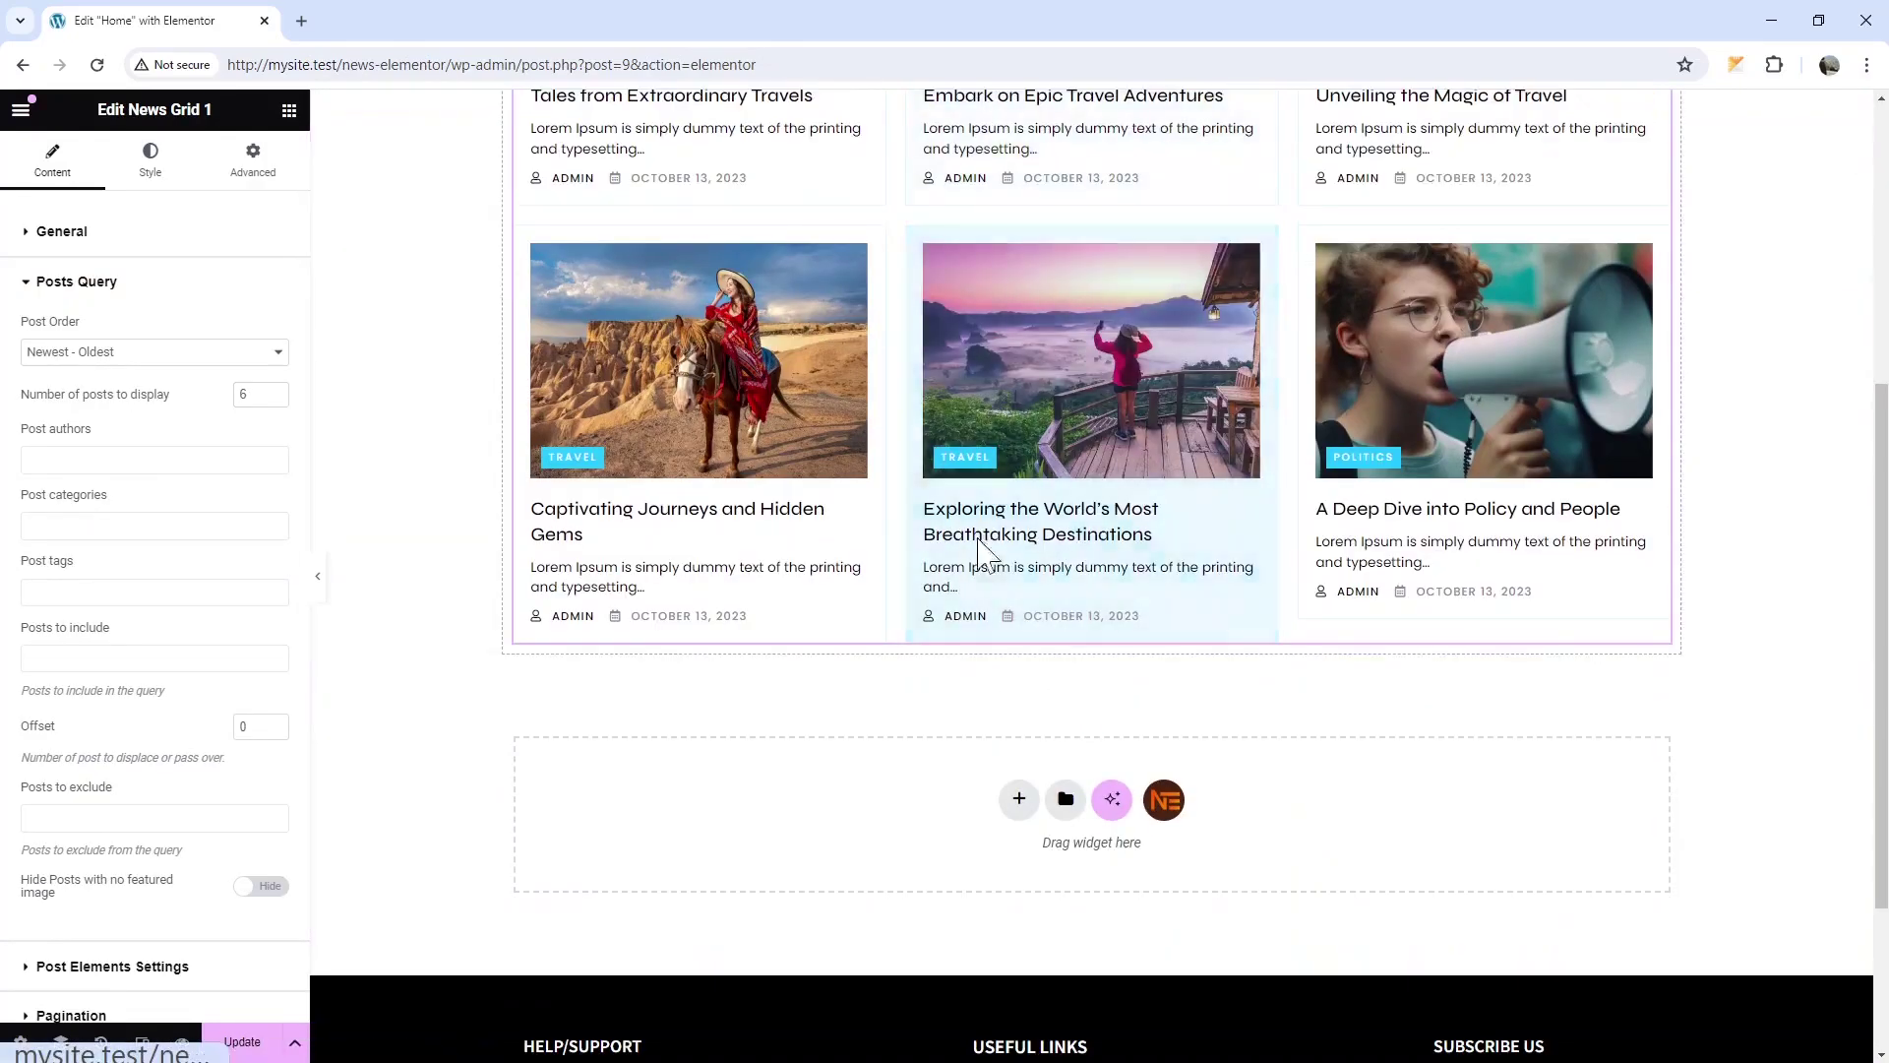
scroll(732, 581, up, 2)
click(275, 390)
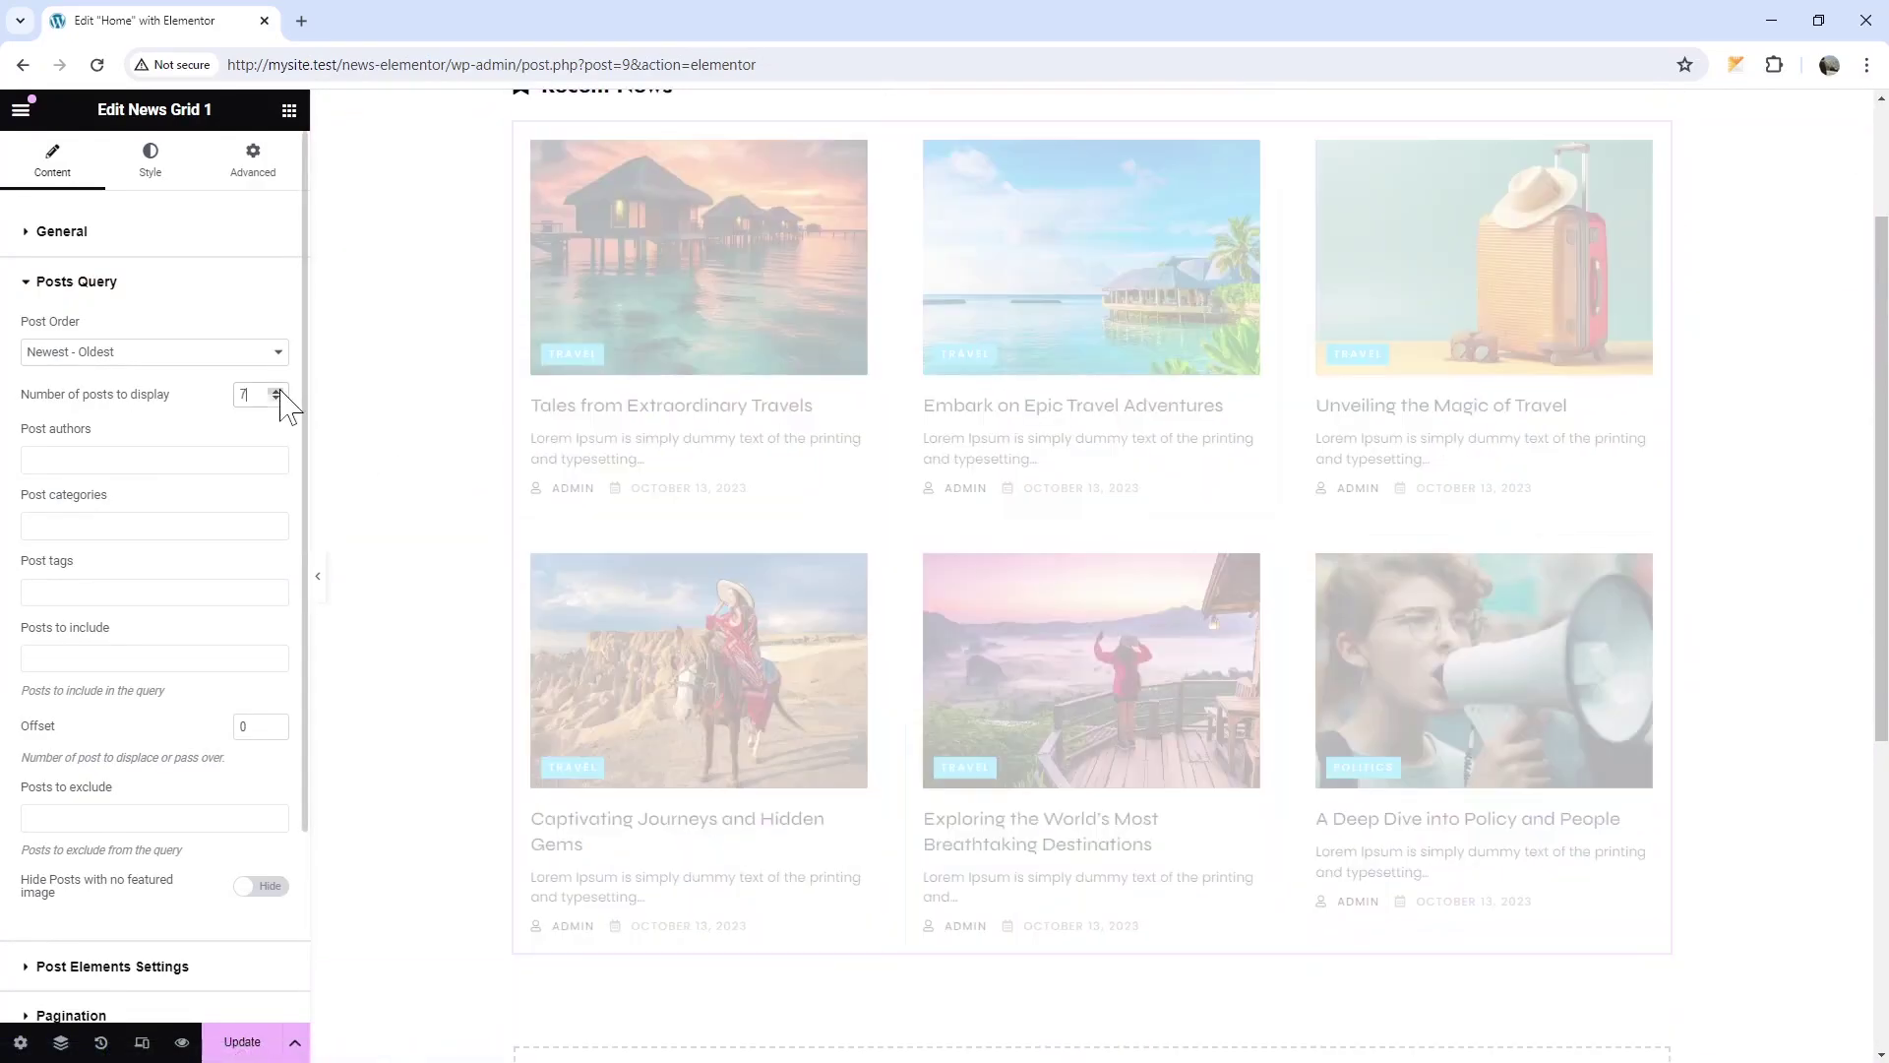
scroll(927, 543, down, 1)
scroll(767, 709, down, 1)
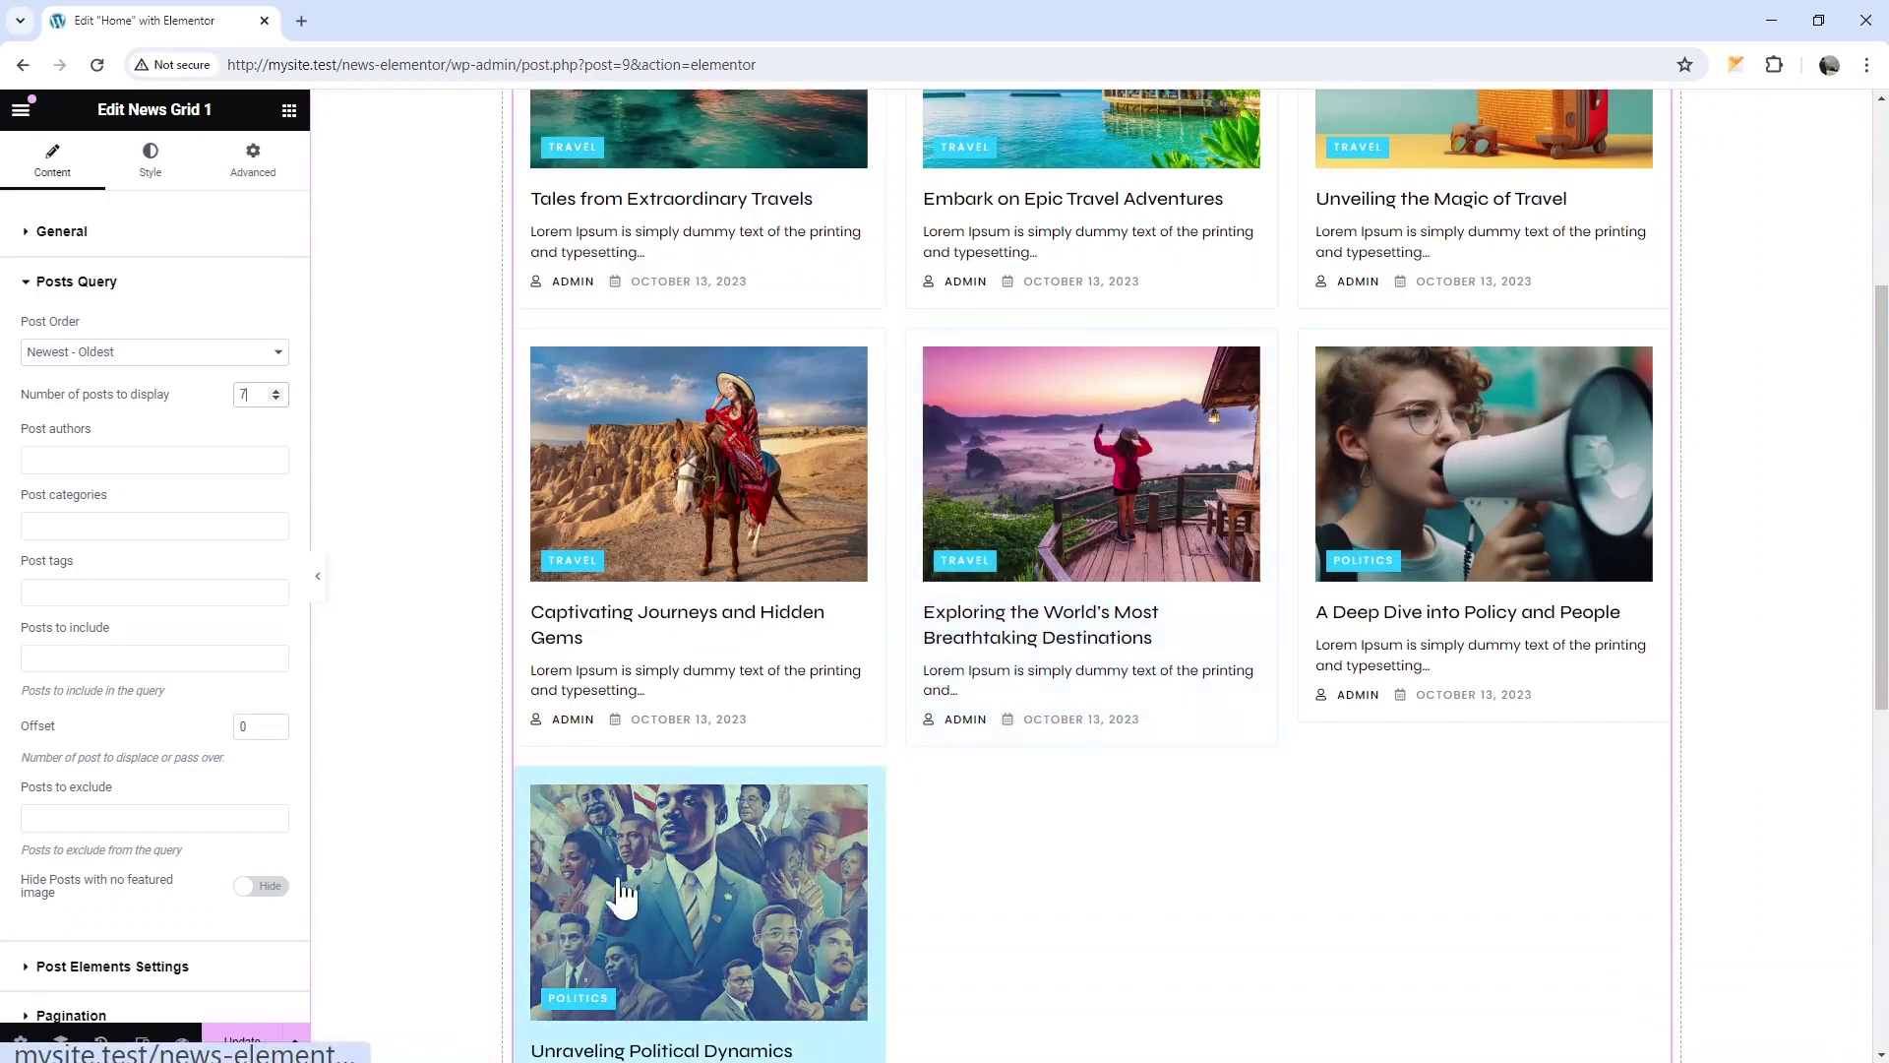
click(275, 389)
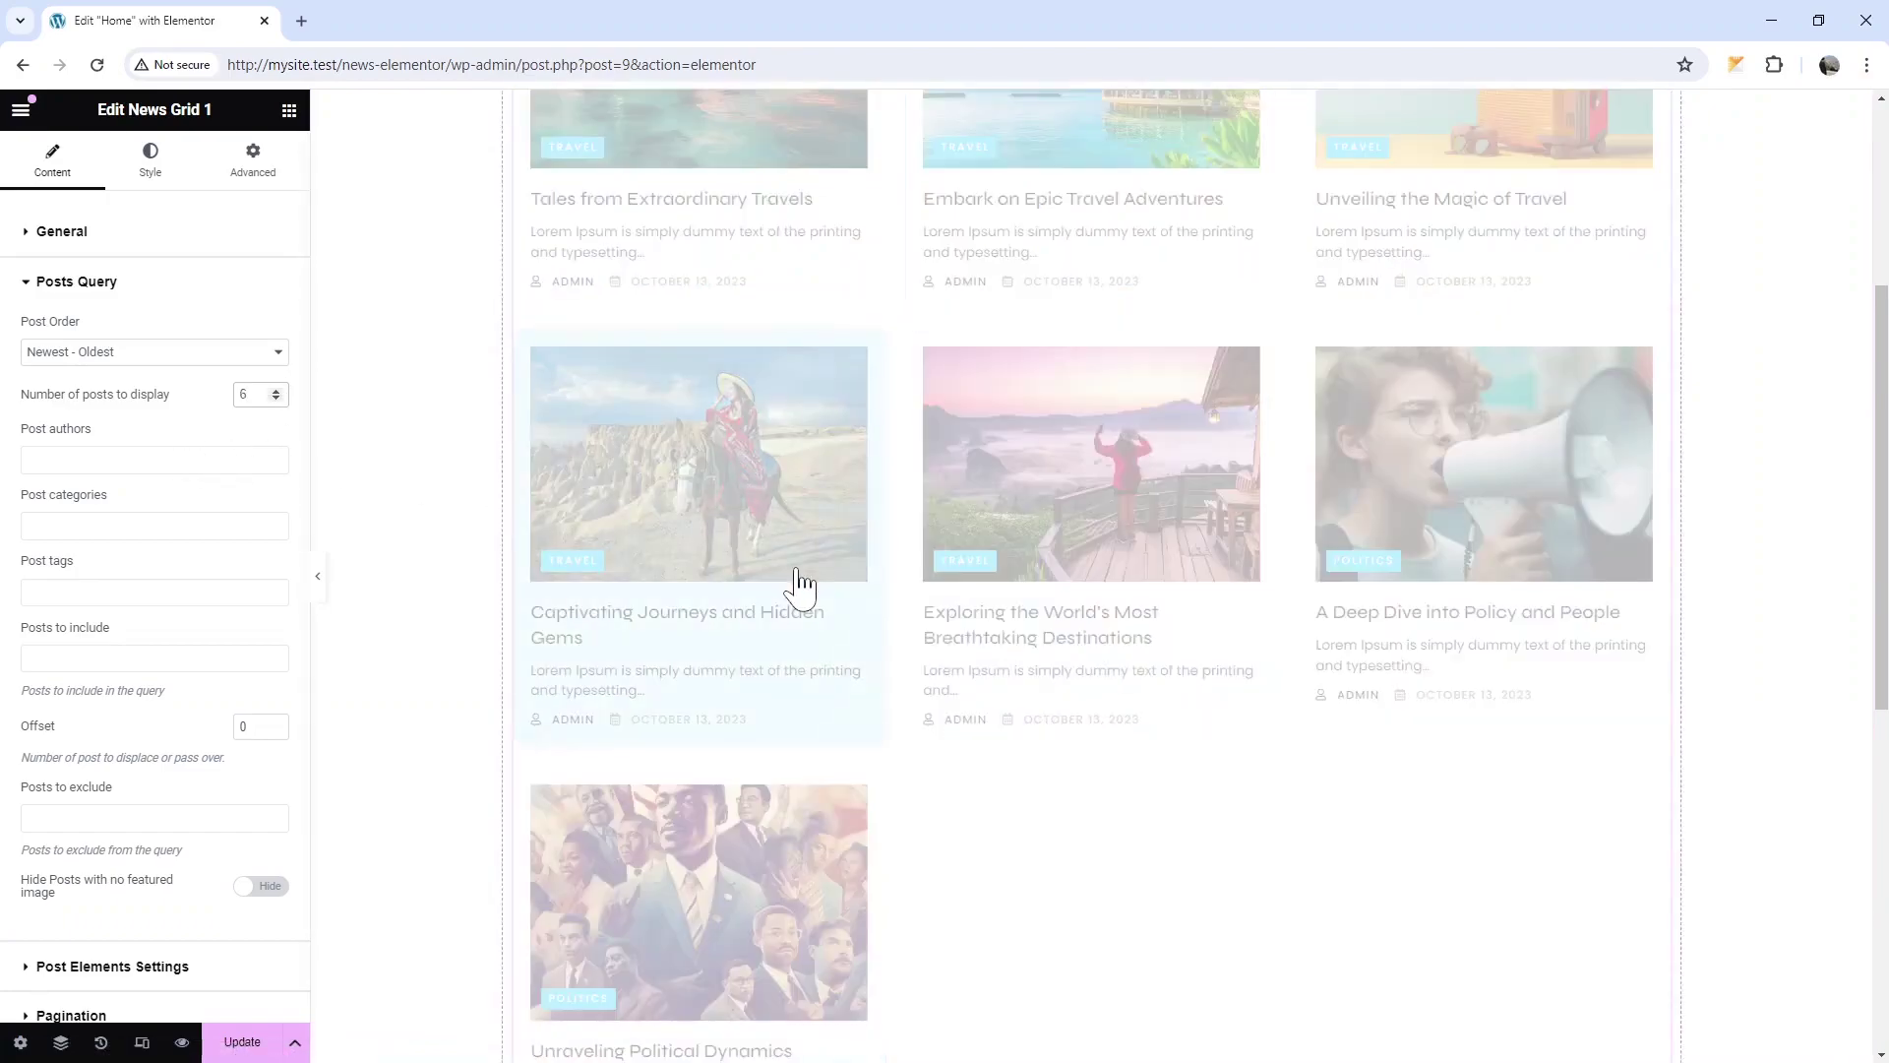
scroll(798, 583, up, 1)
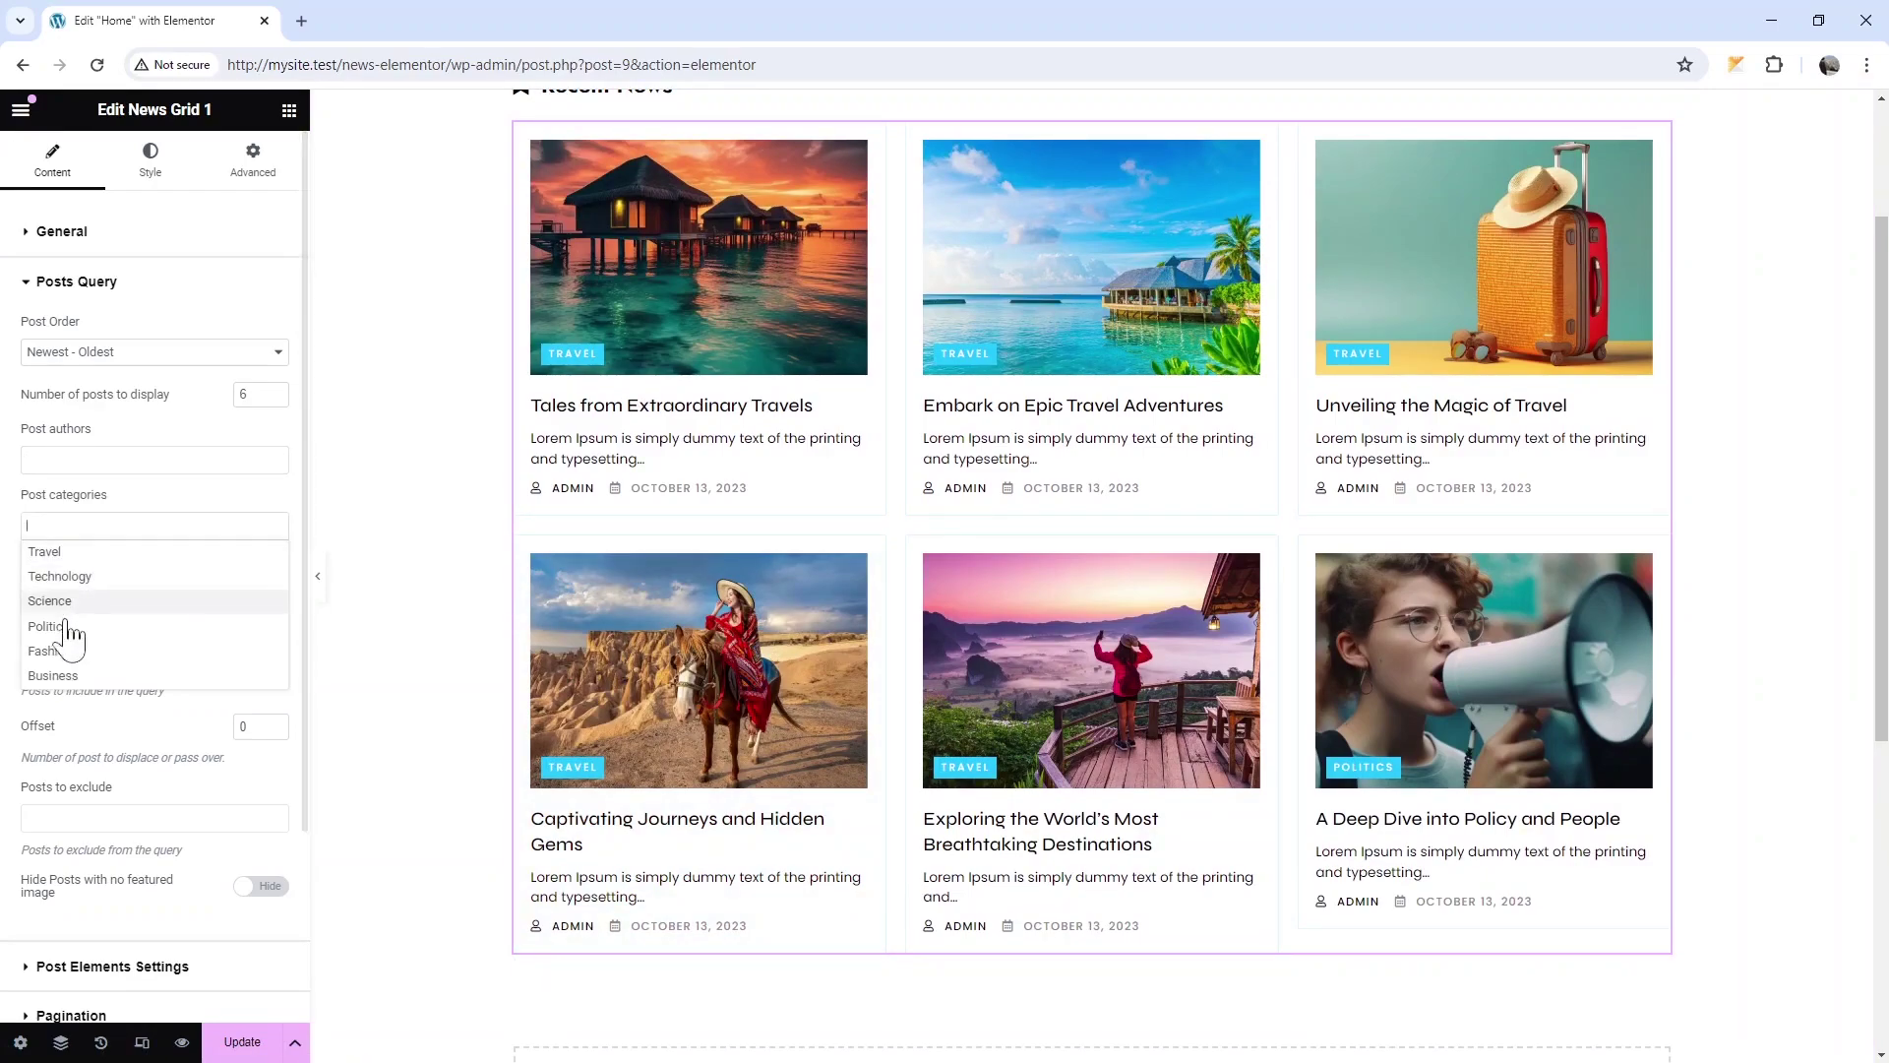
click(78, 580)
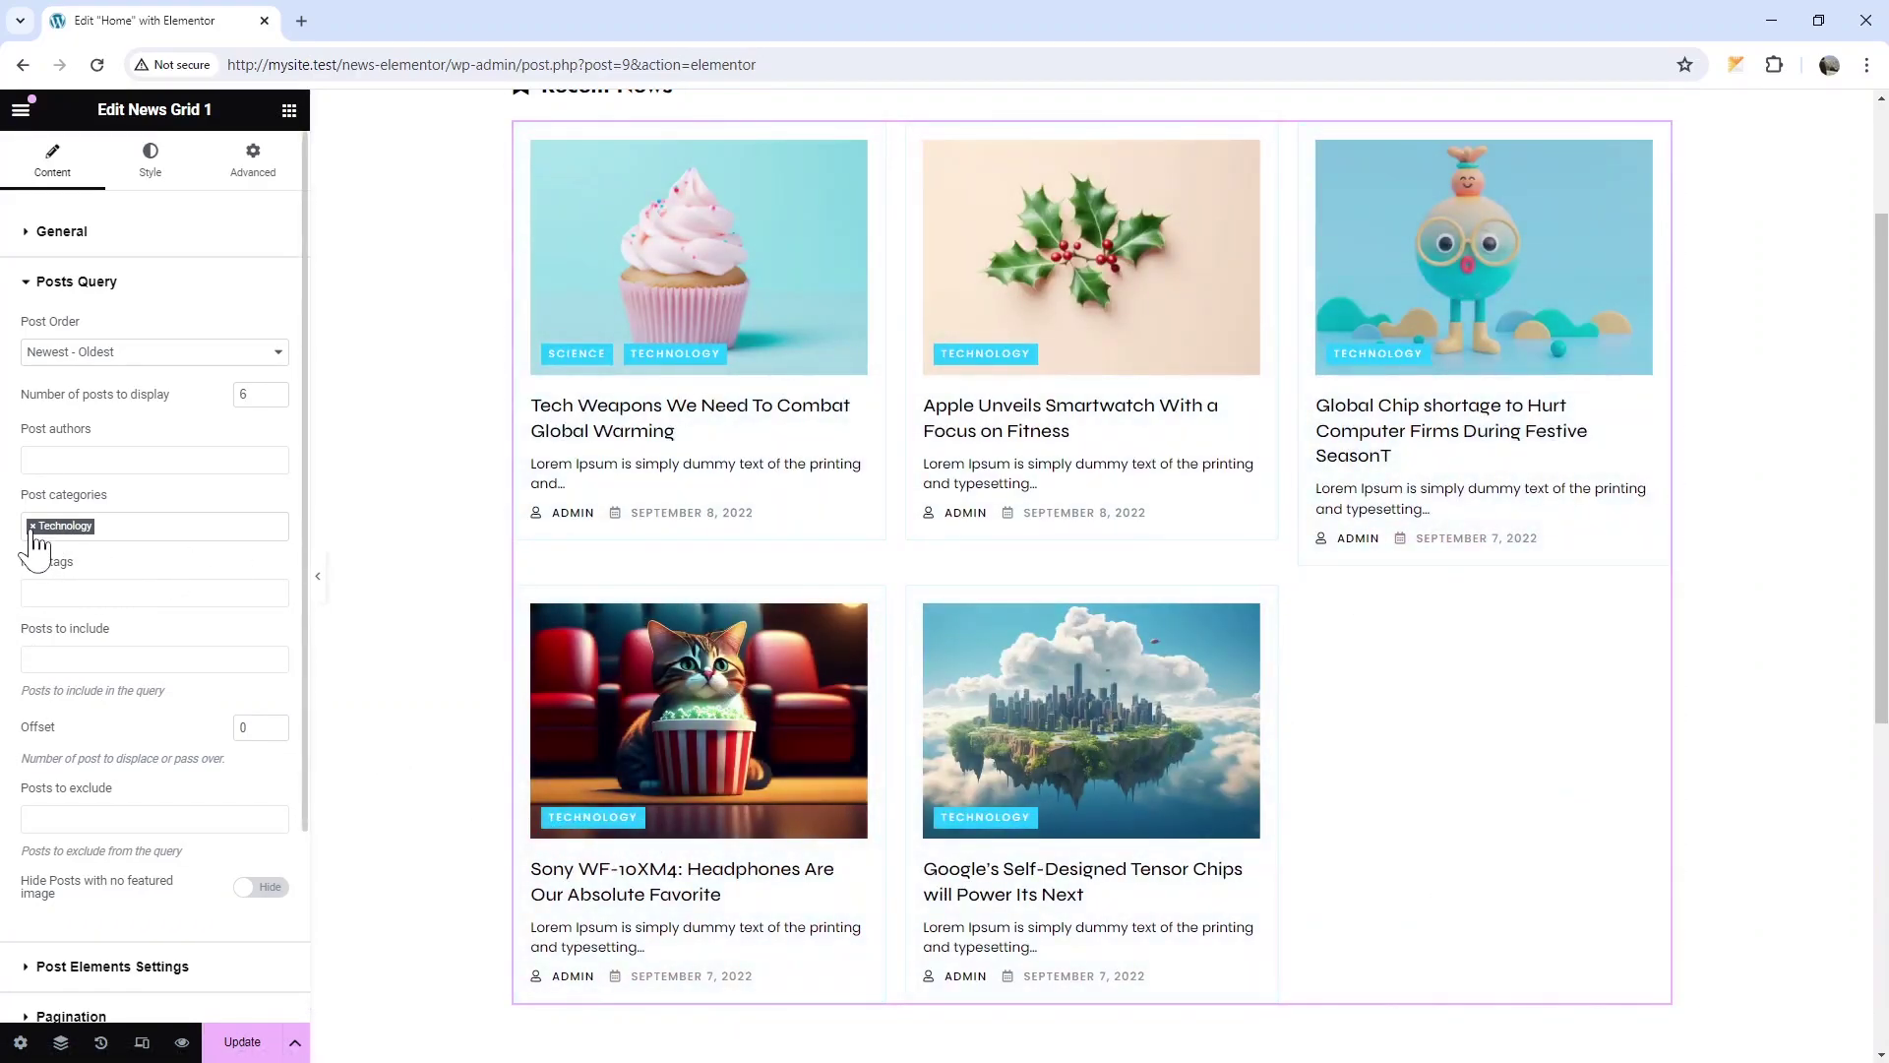
click(31, 527)
click(162, 504)
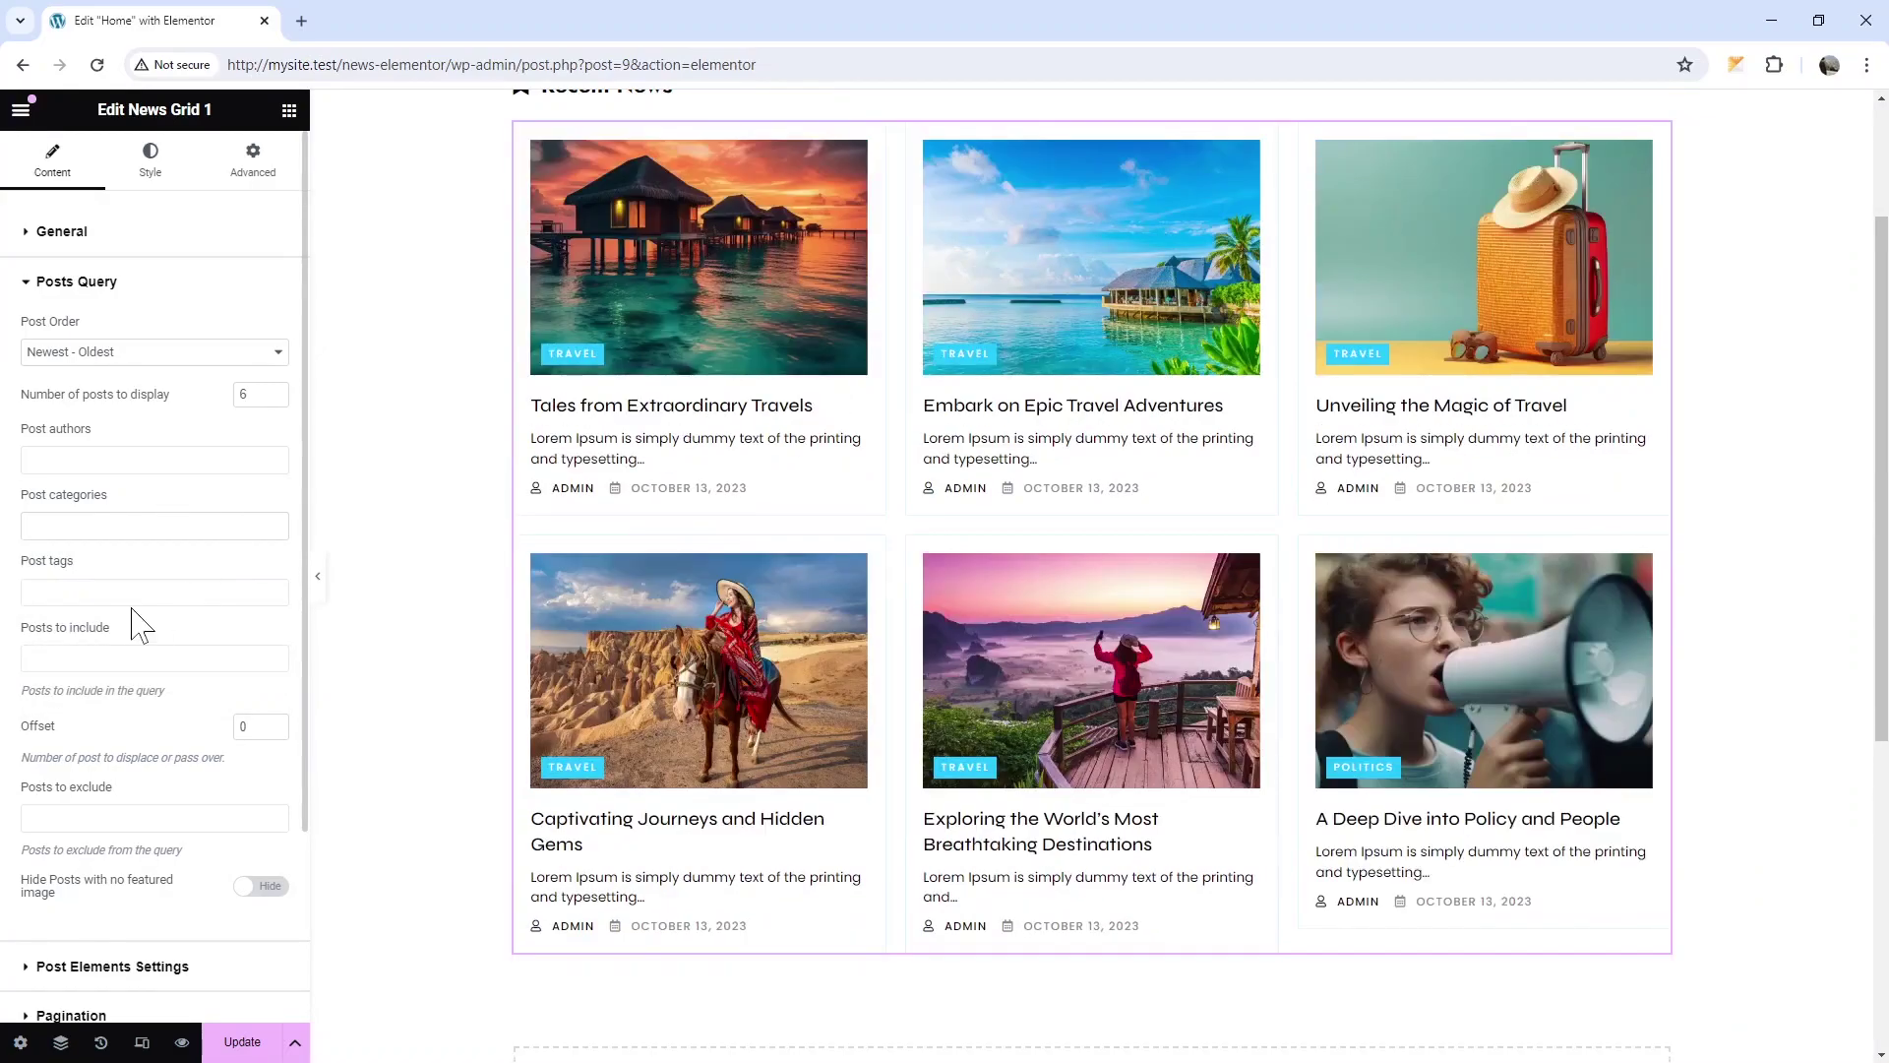
scroll(245, 733, down, 2)
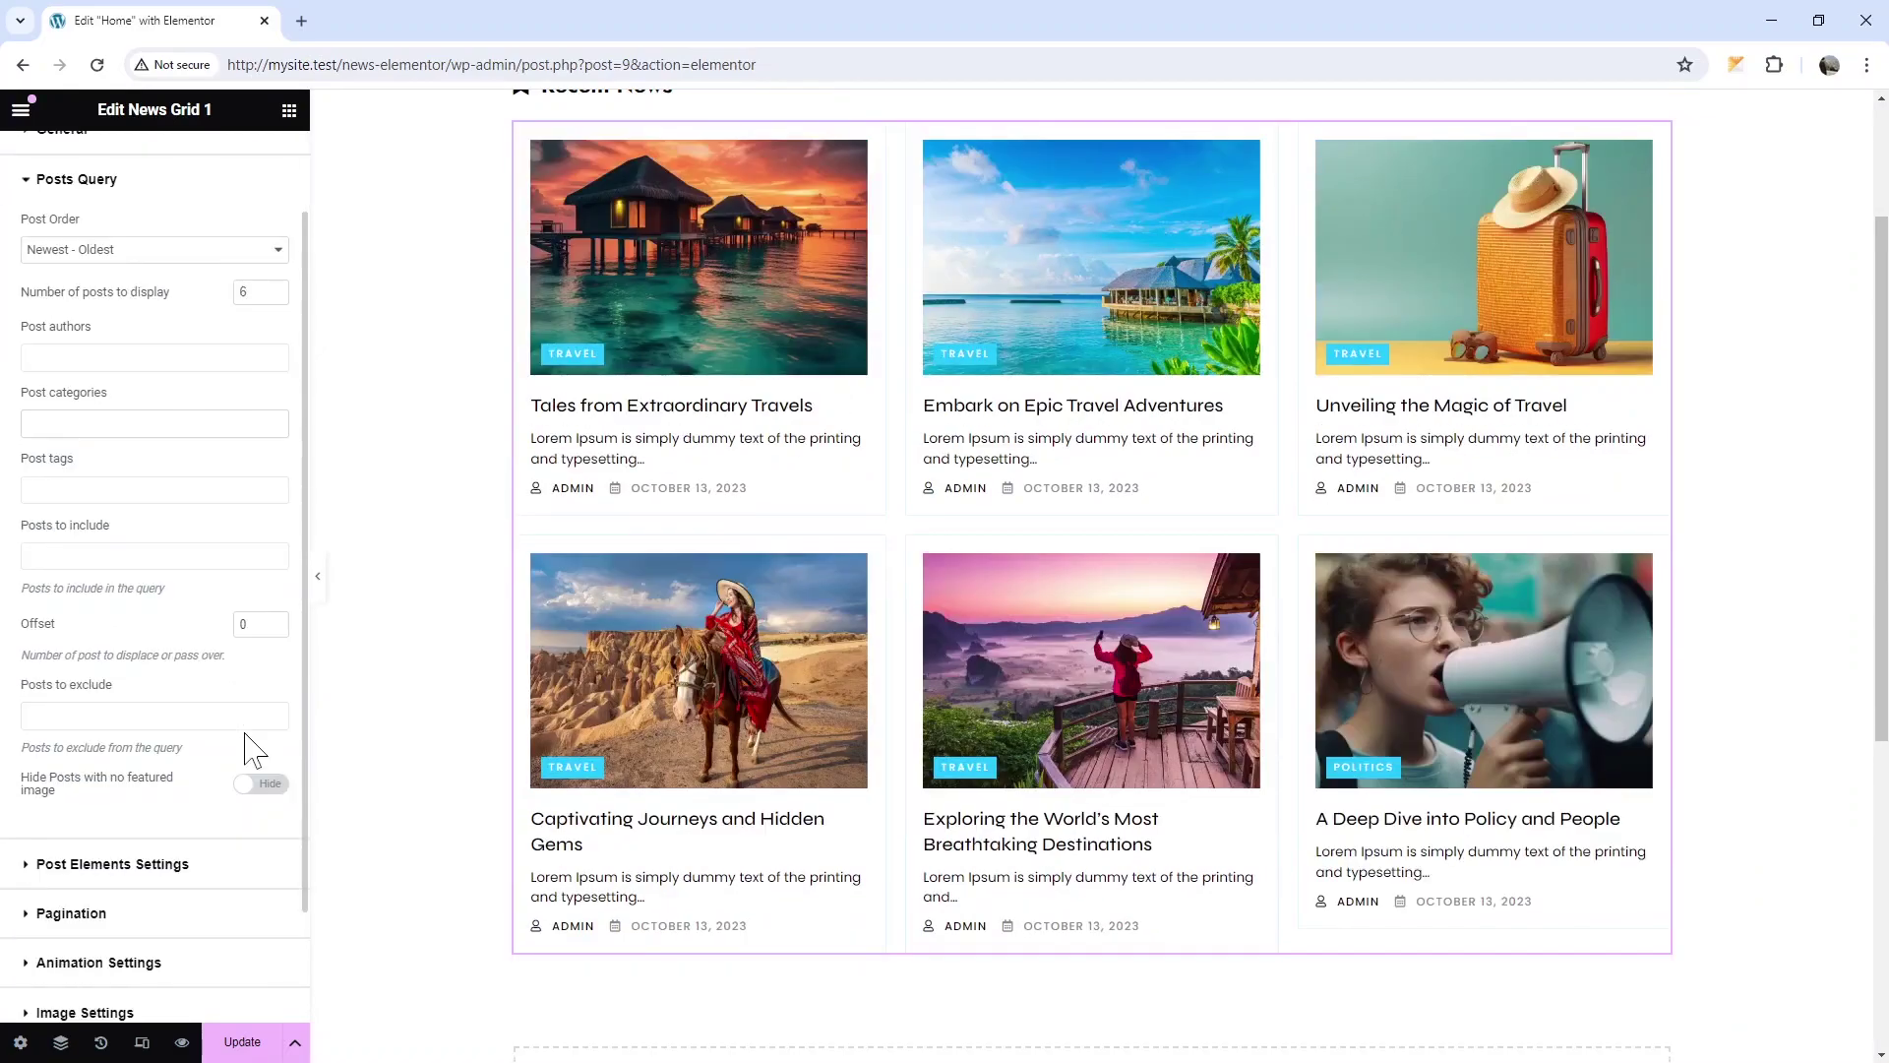
scroll(113, 739, down, 1)
scroll(114, 738, down, 1)
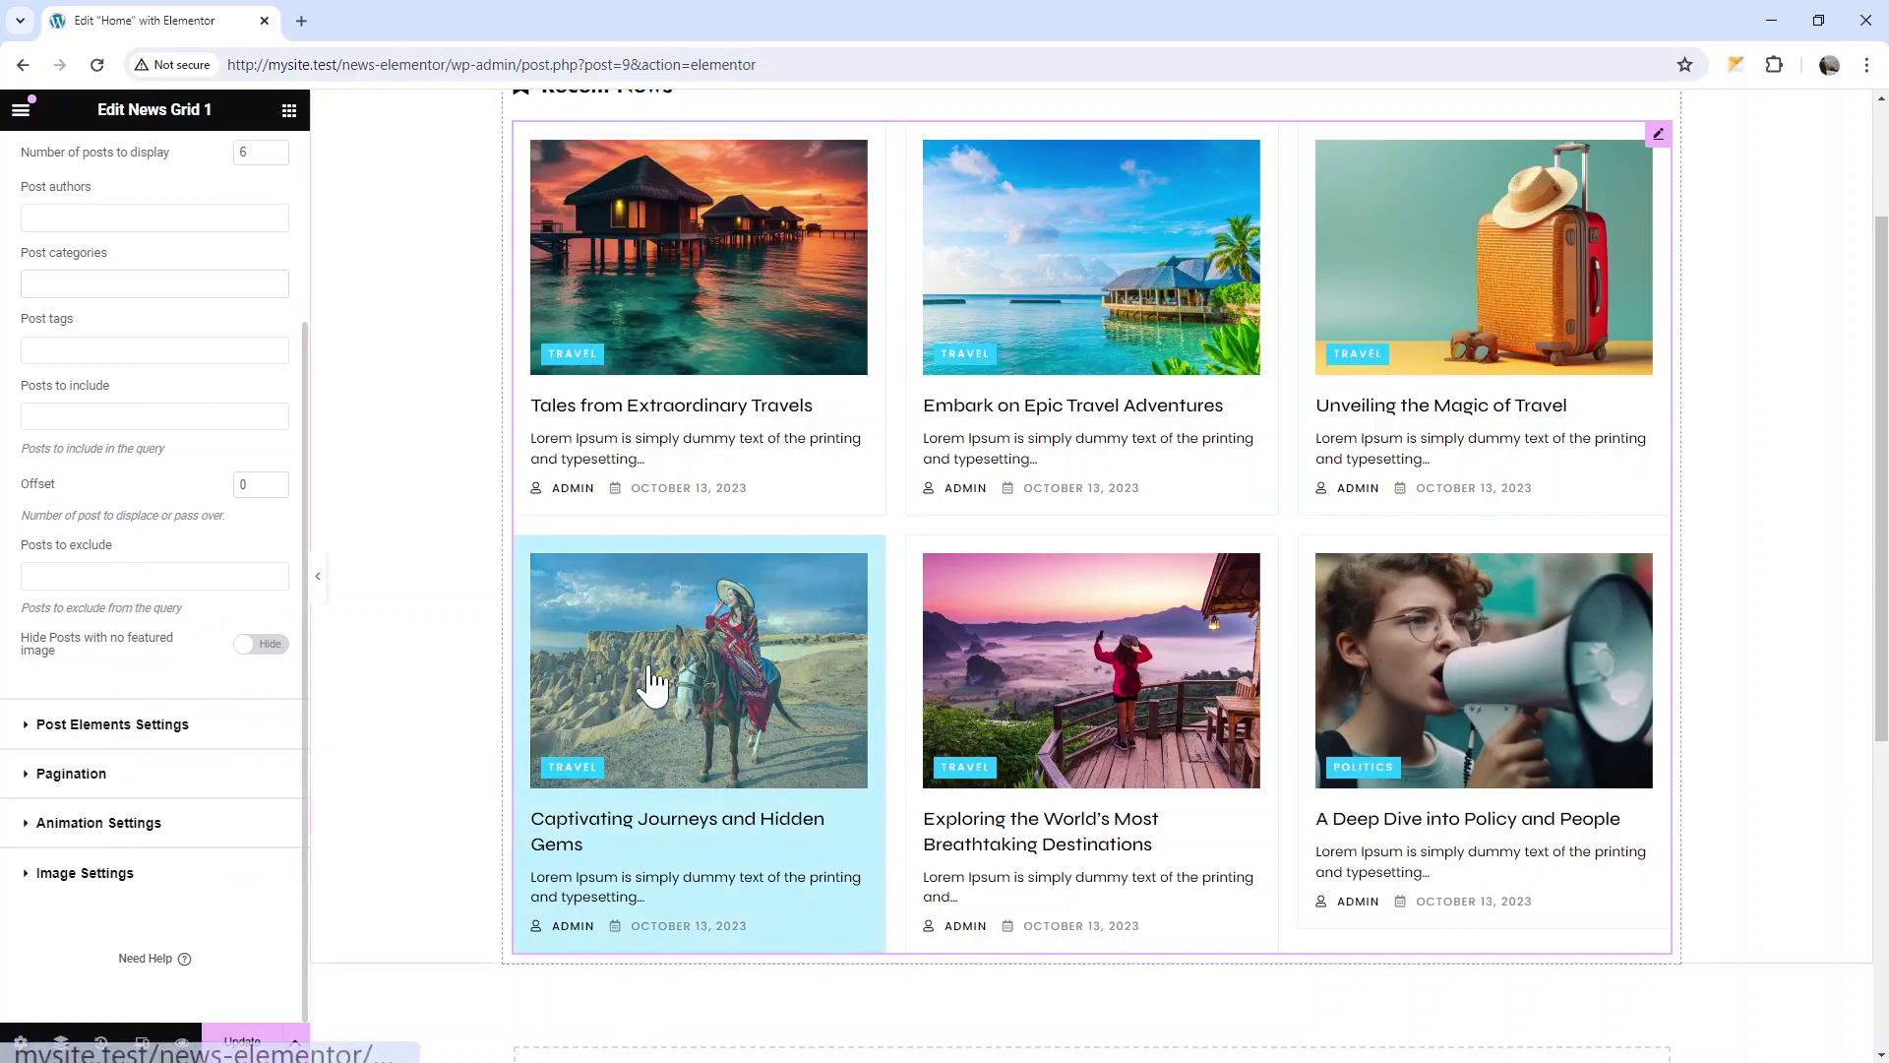
scroll(657, 683, up, 2)
scroll(658, 681, down, 1)
Turn Show Post Categories off and back on in Post Elements Settings
click(107, 726)
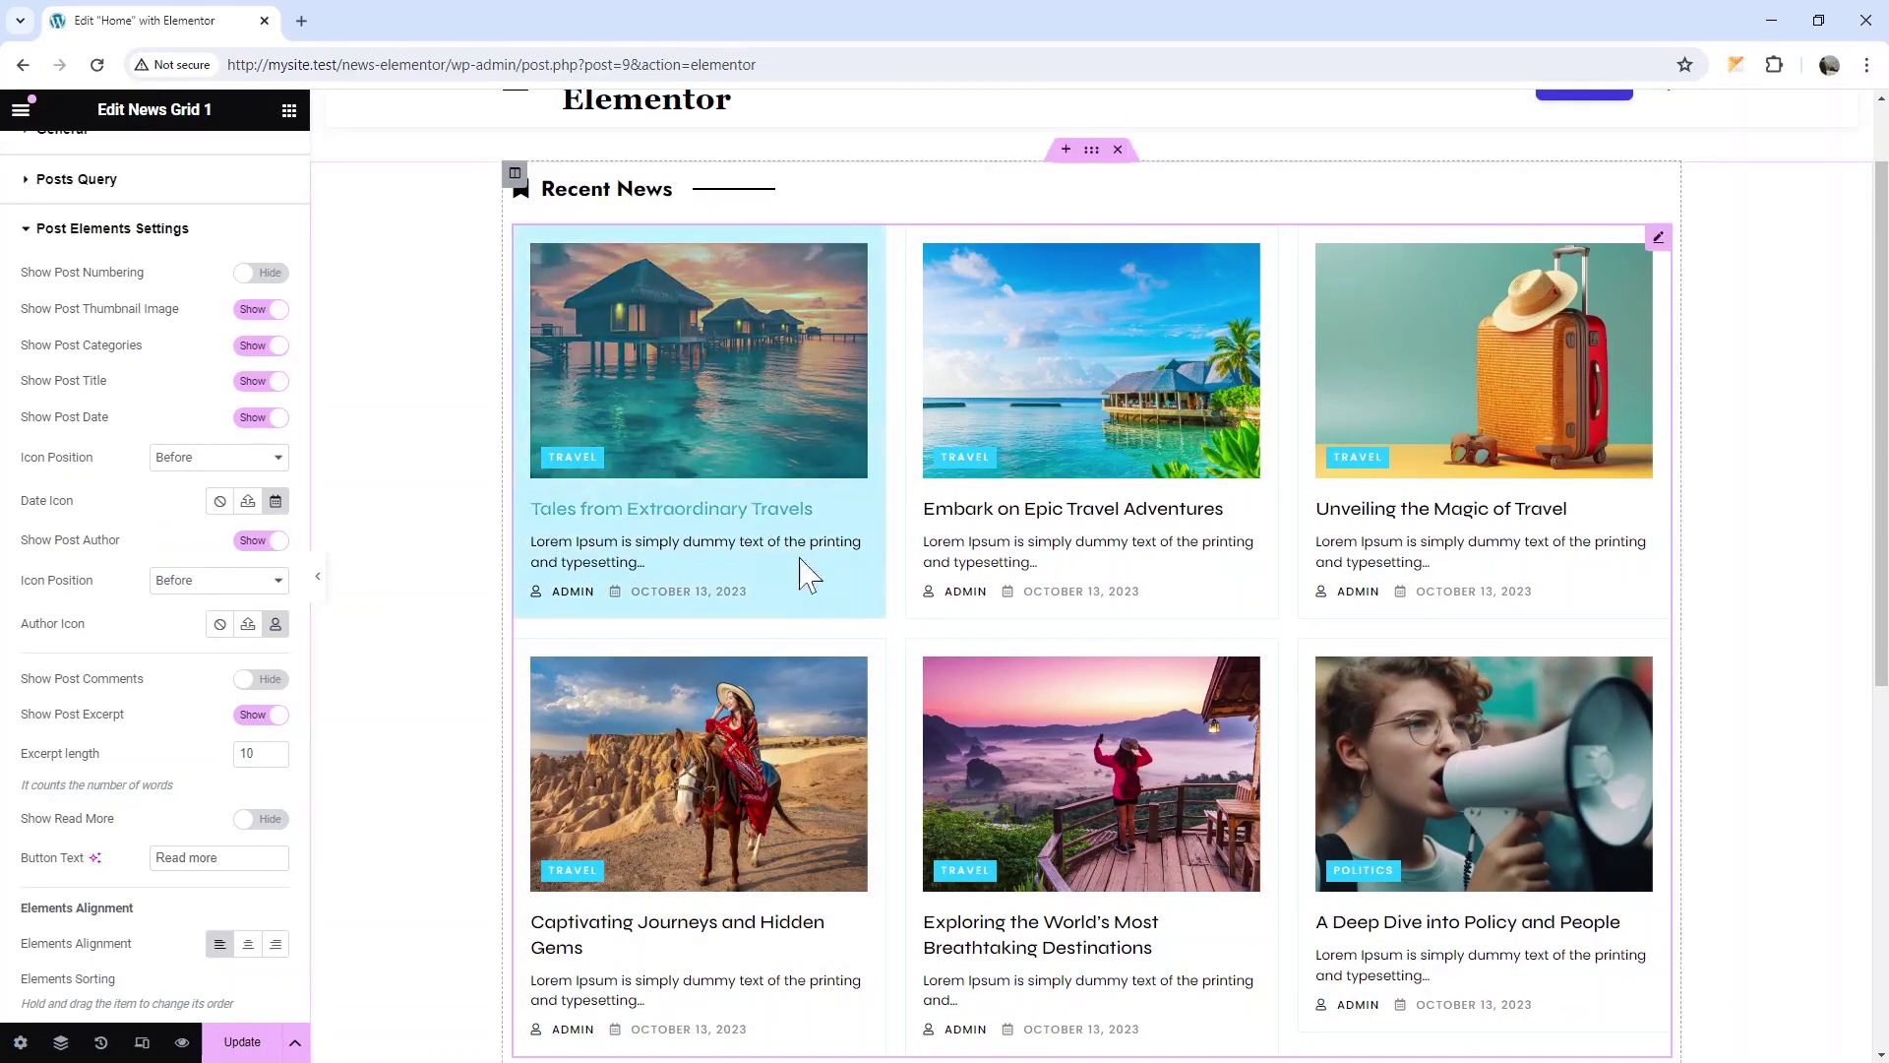
click(257, 348)
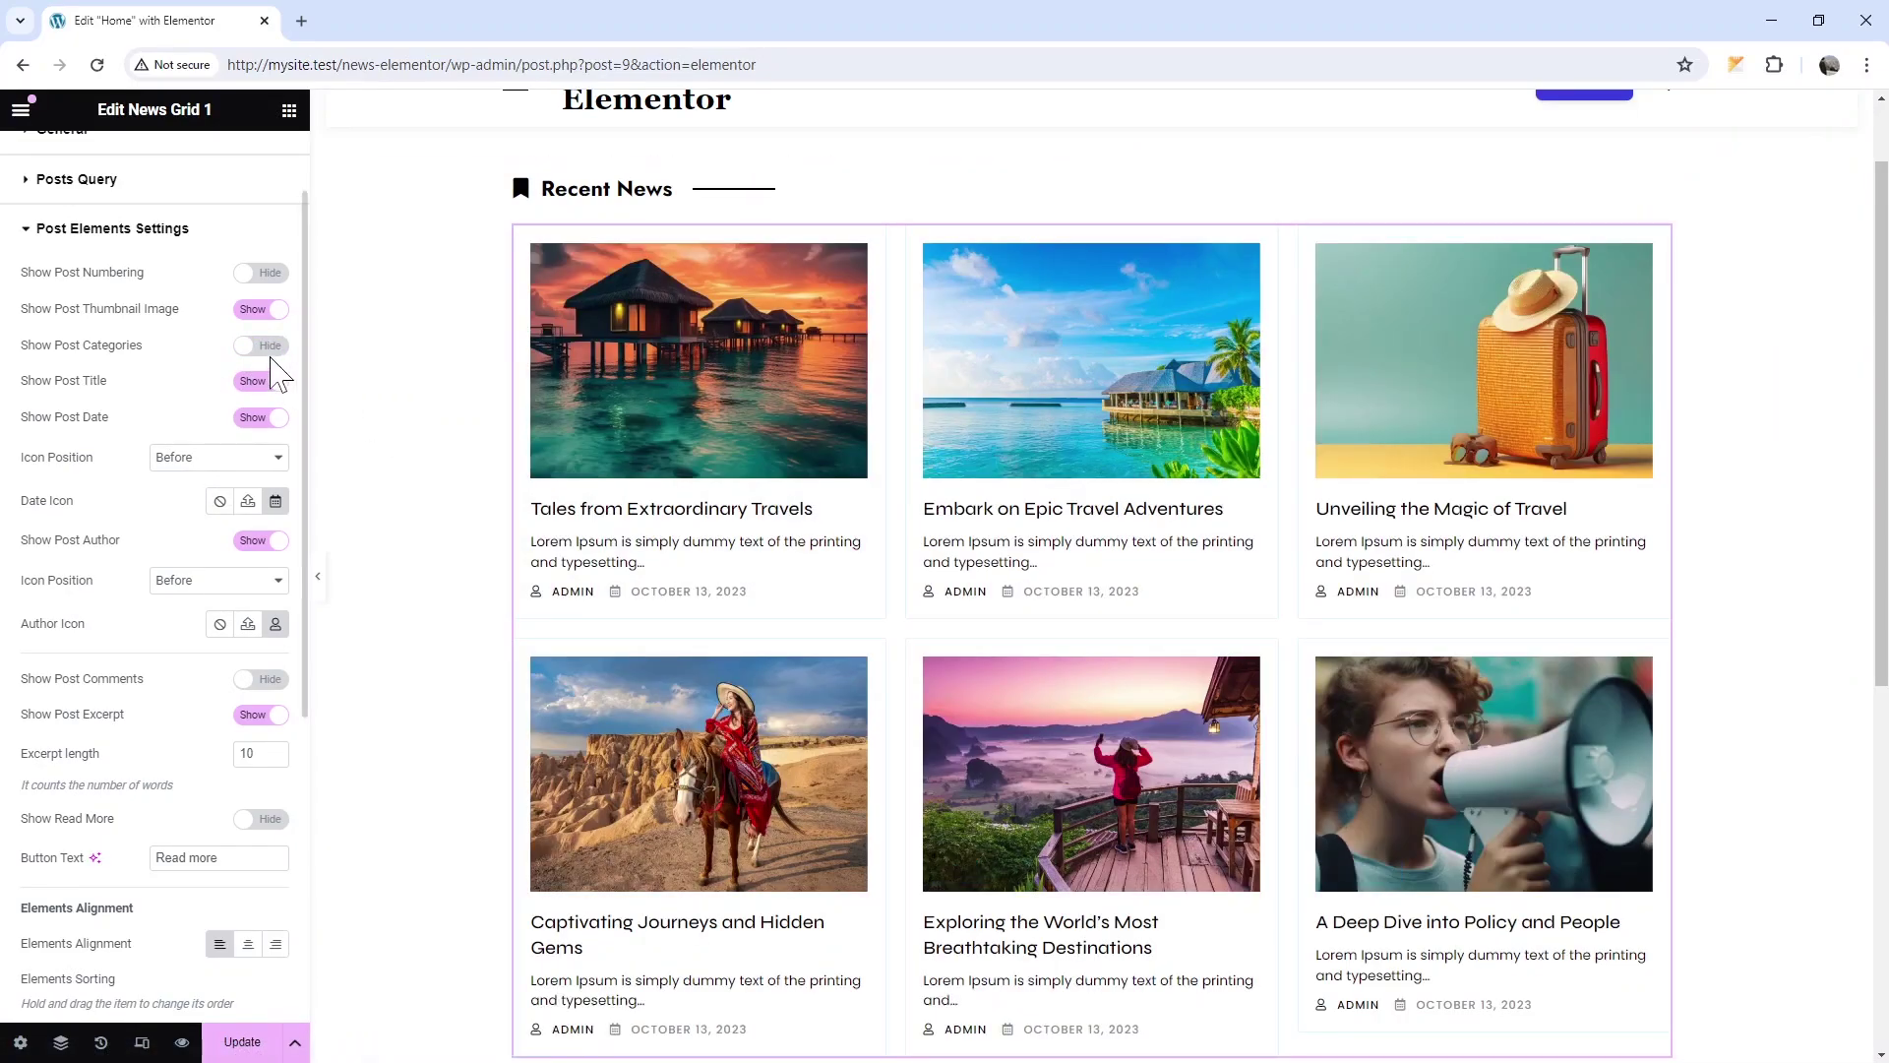
click(272, 362)
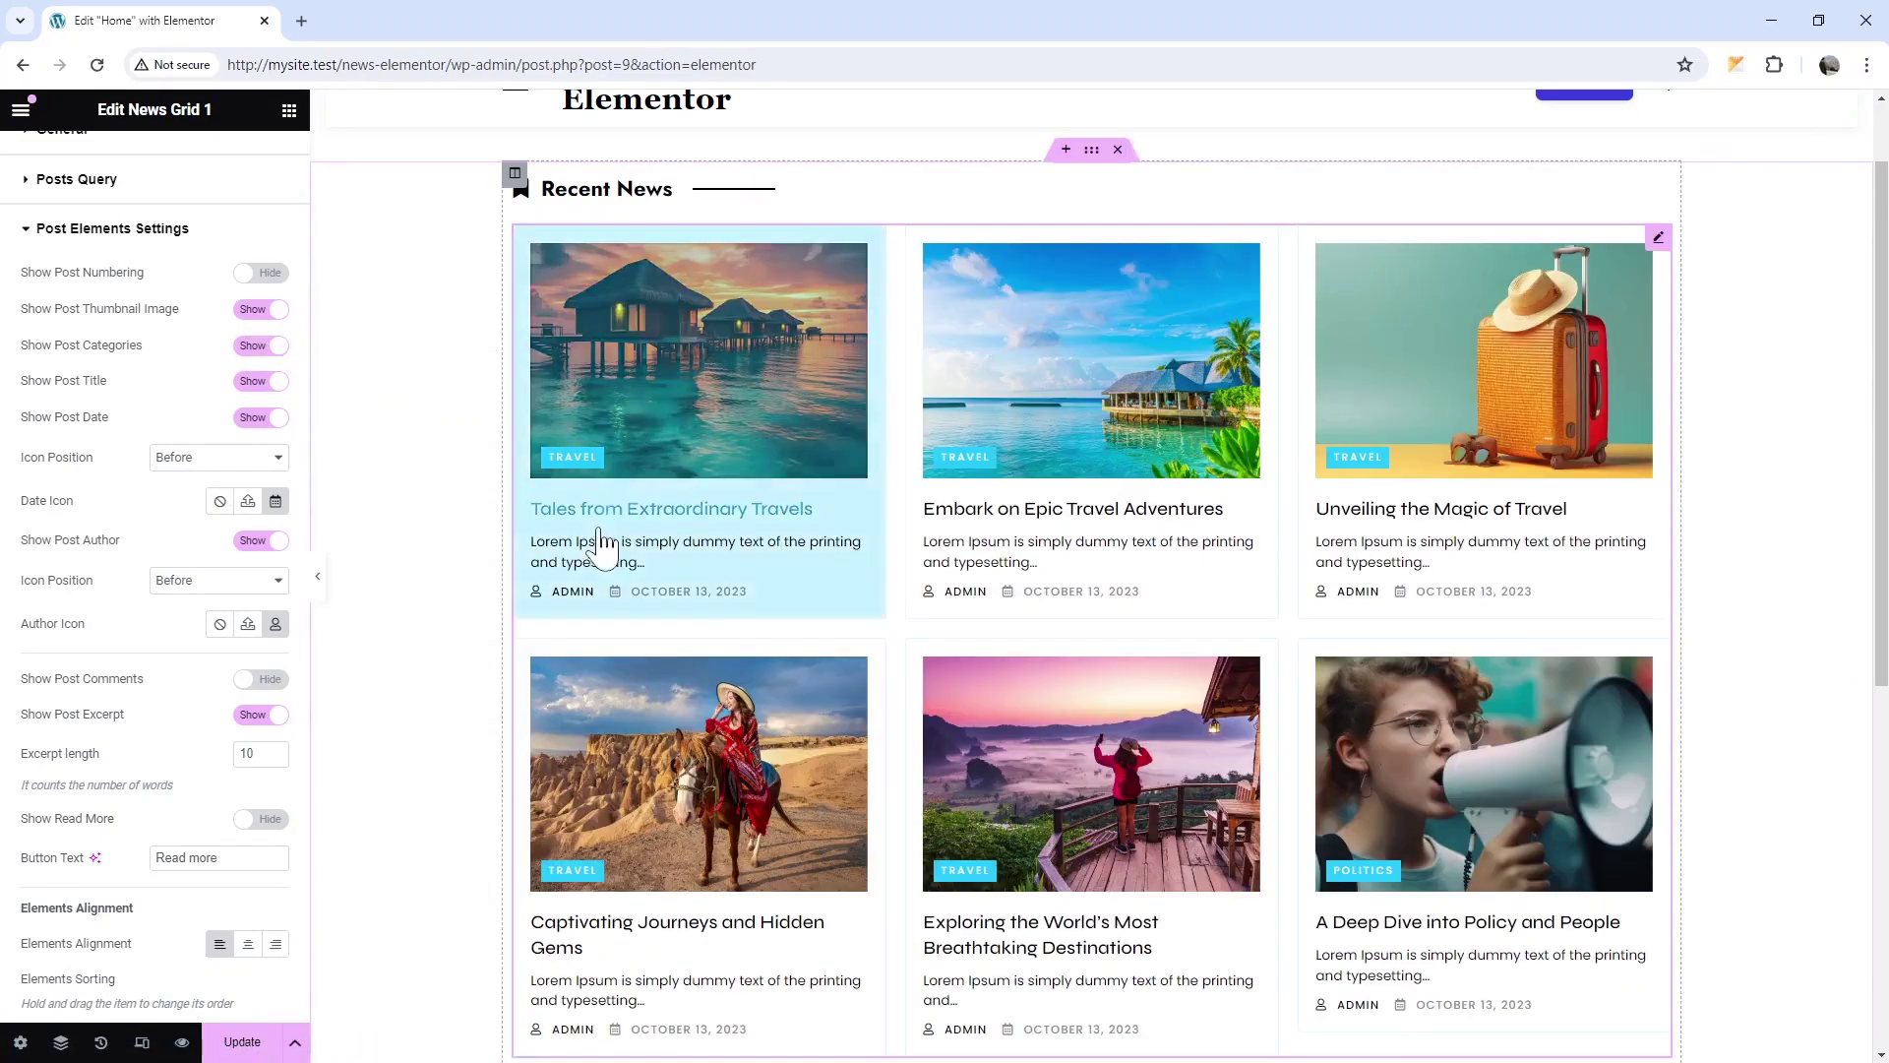
scroll(148, 665, down, 4)
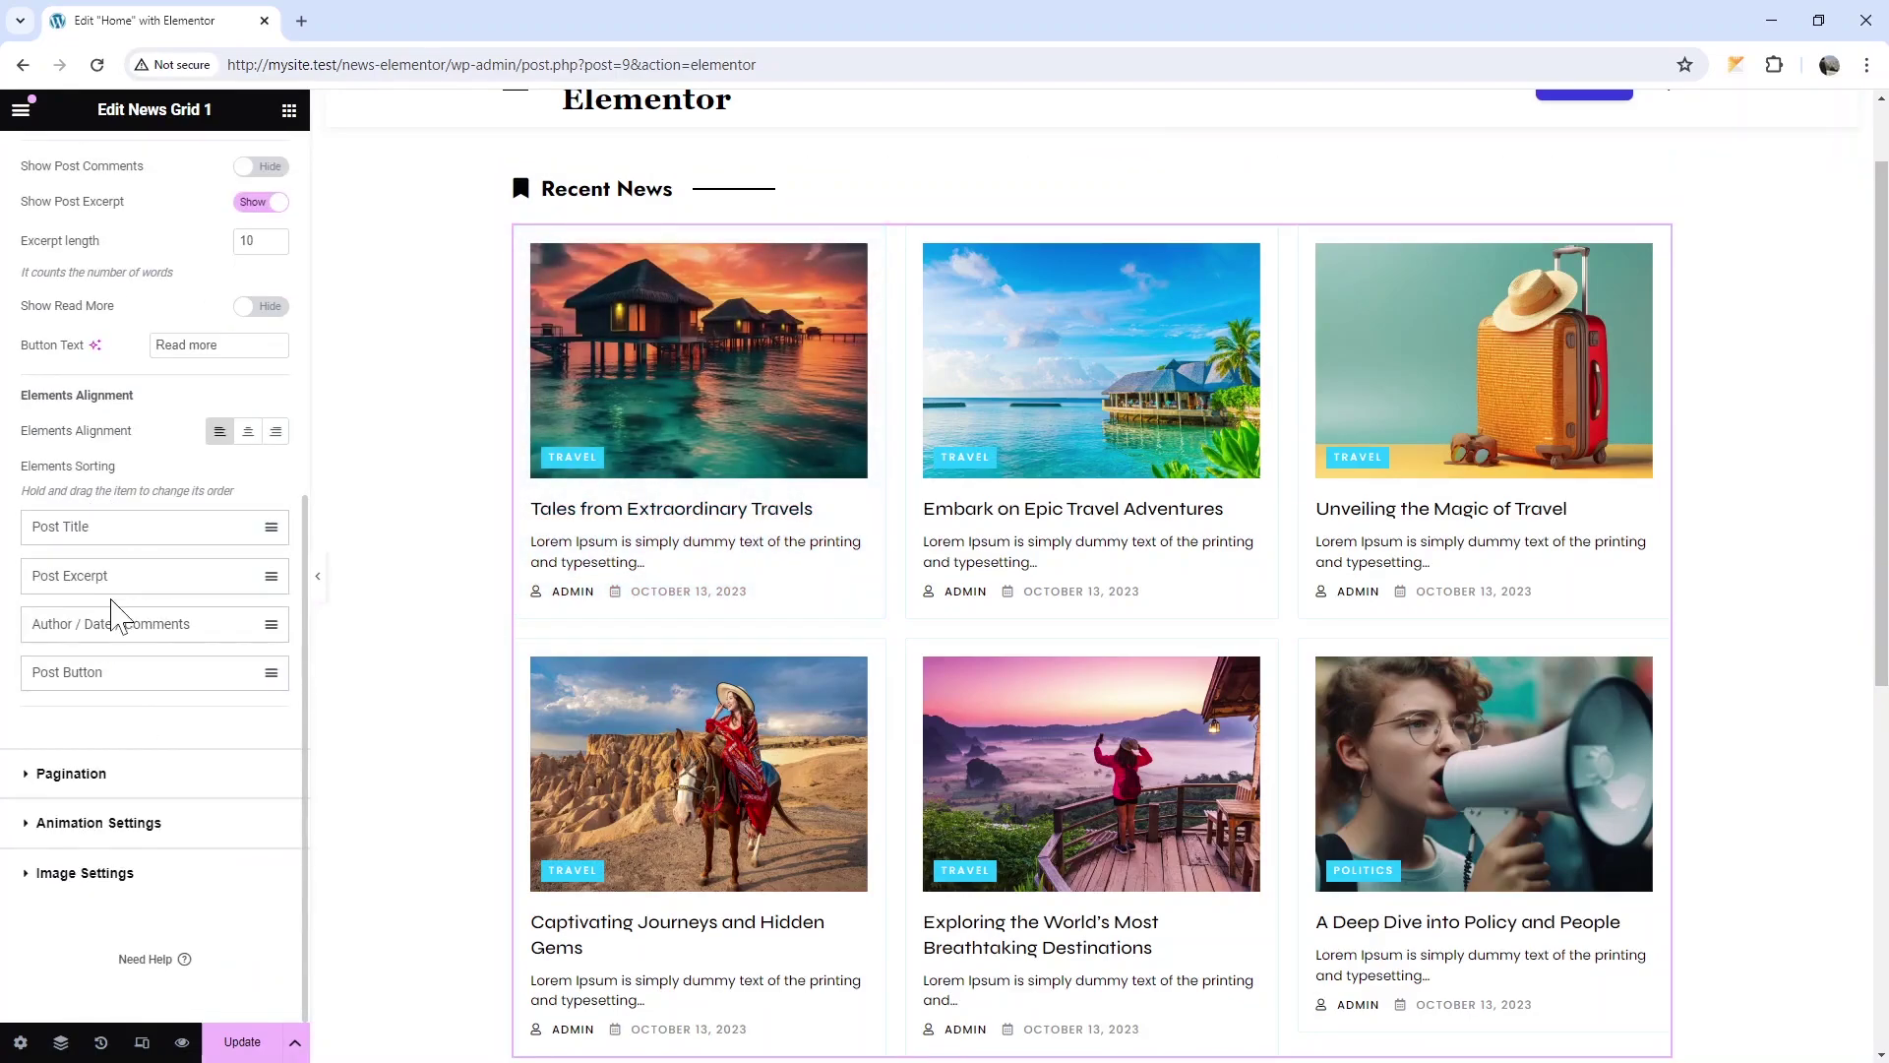
Move Post Excerpt below the author/date line and back, keeping the original order
drag(113, 575, 103, 635)
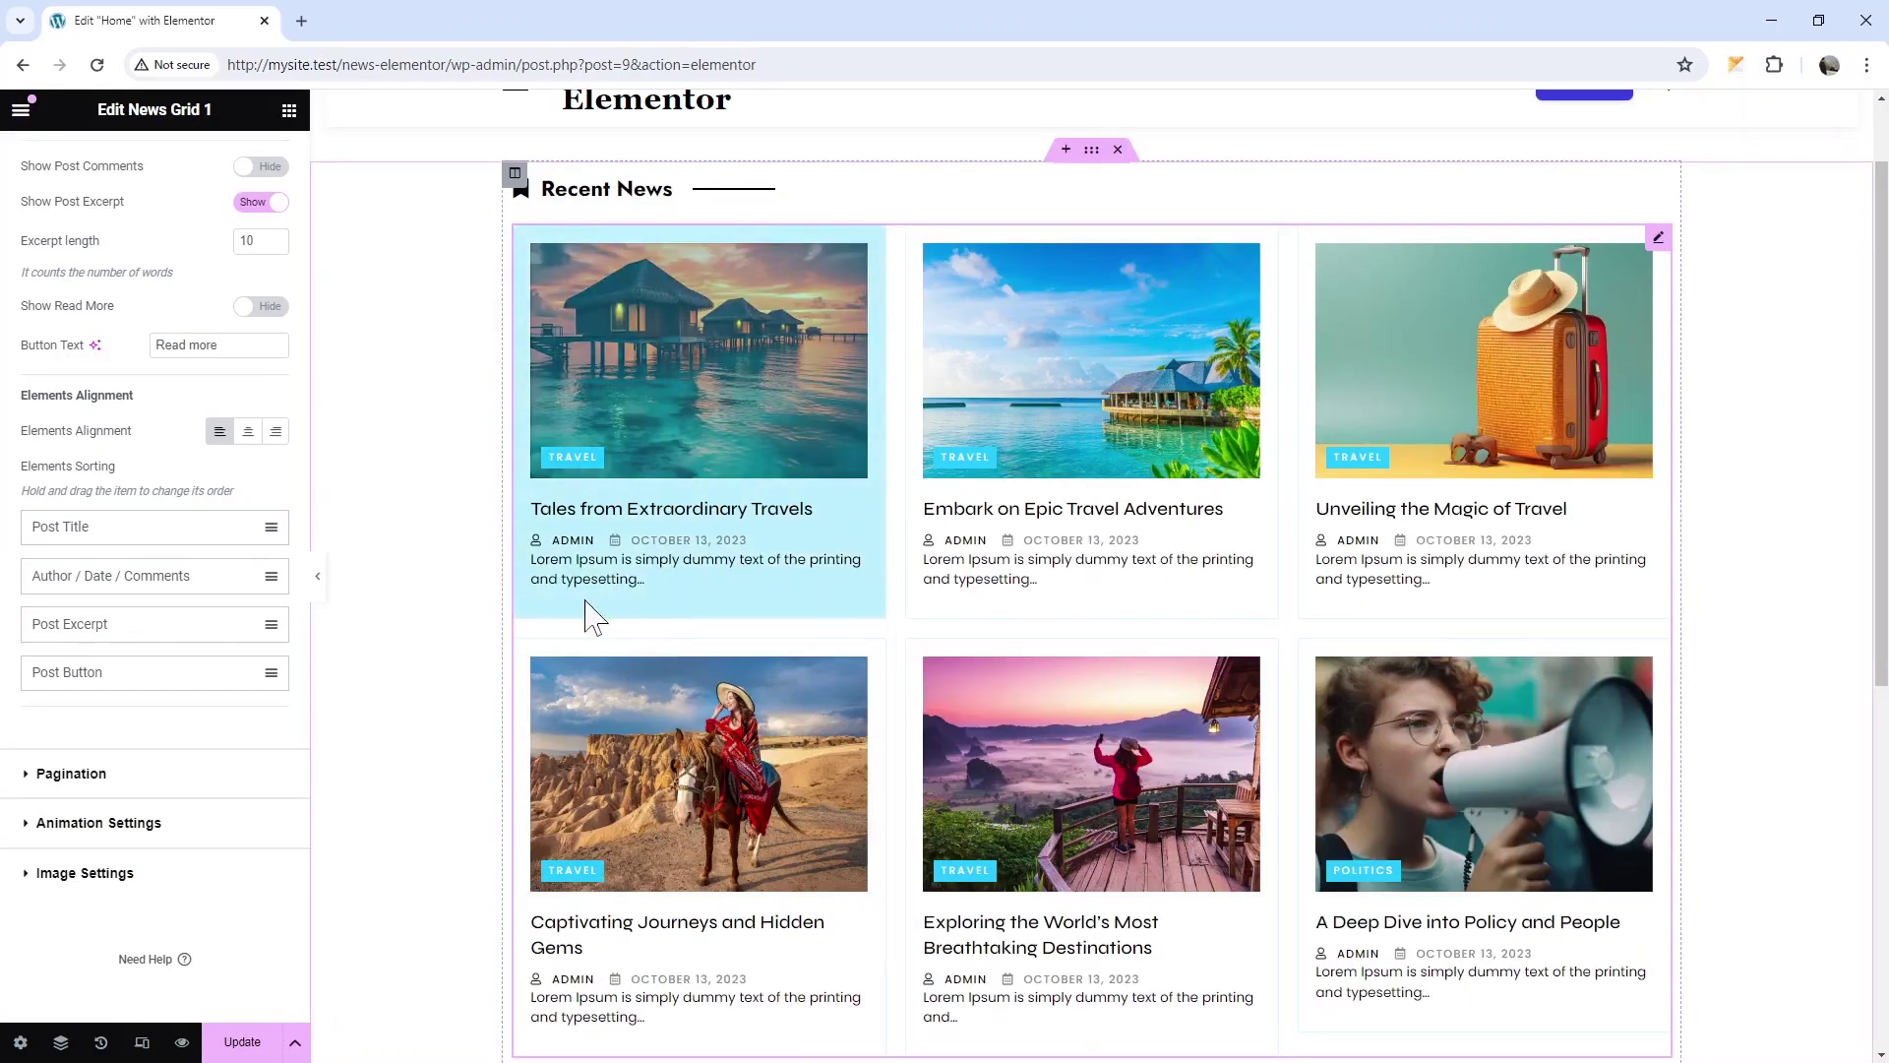
drag(143, 575, 148, 625)
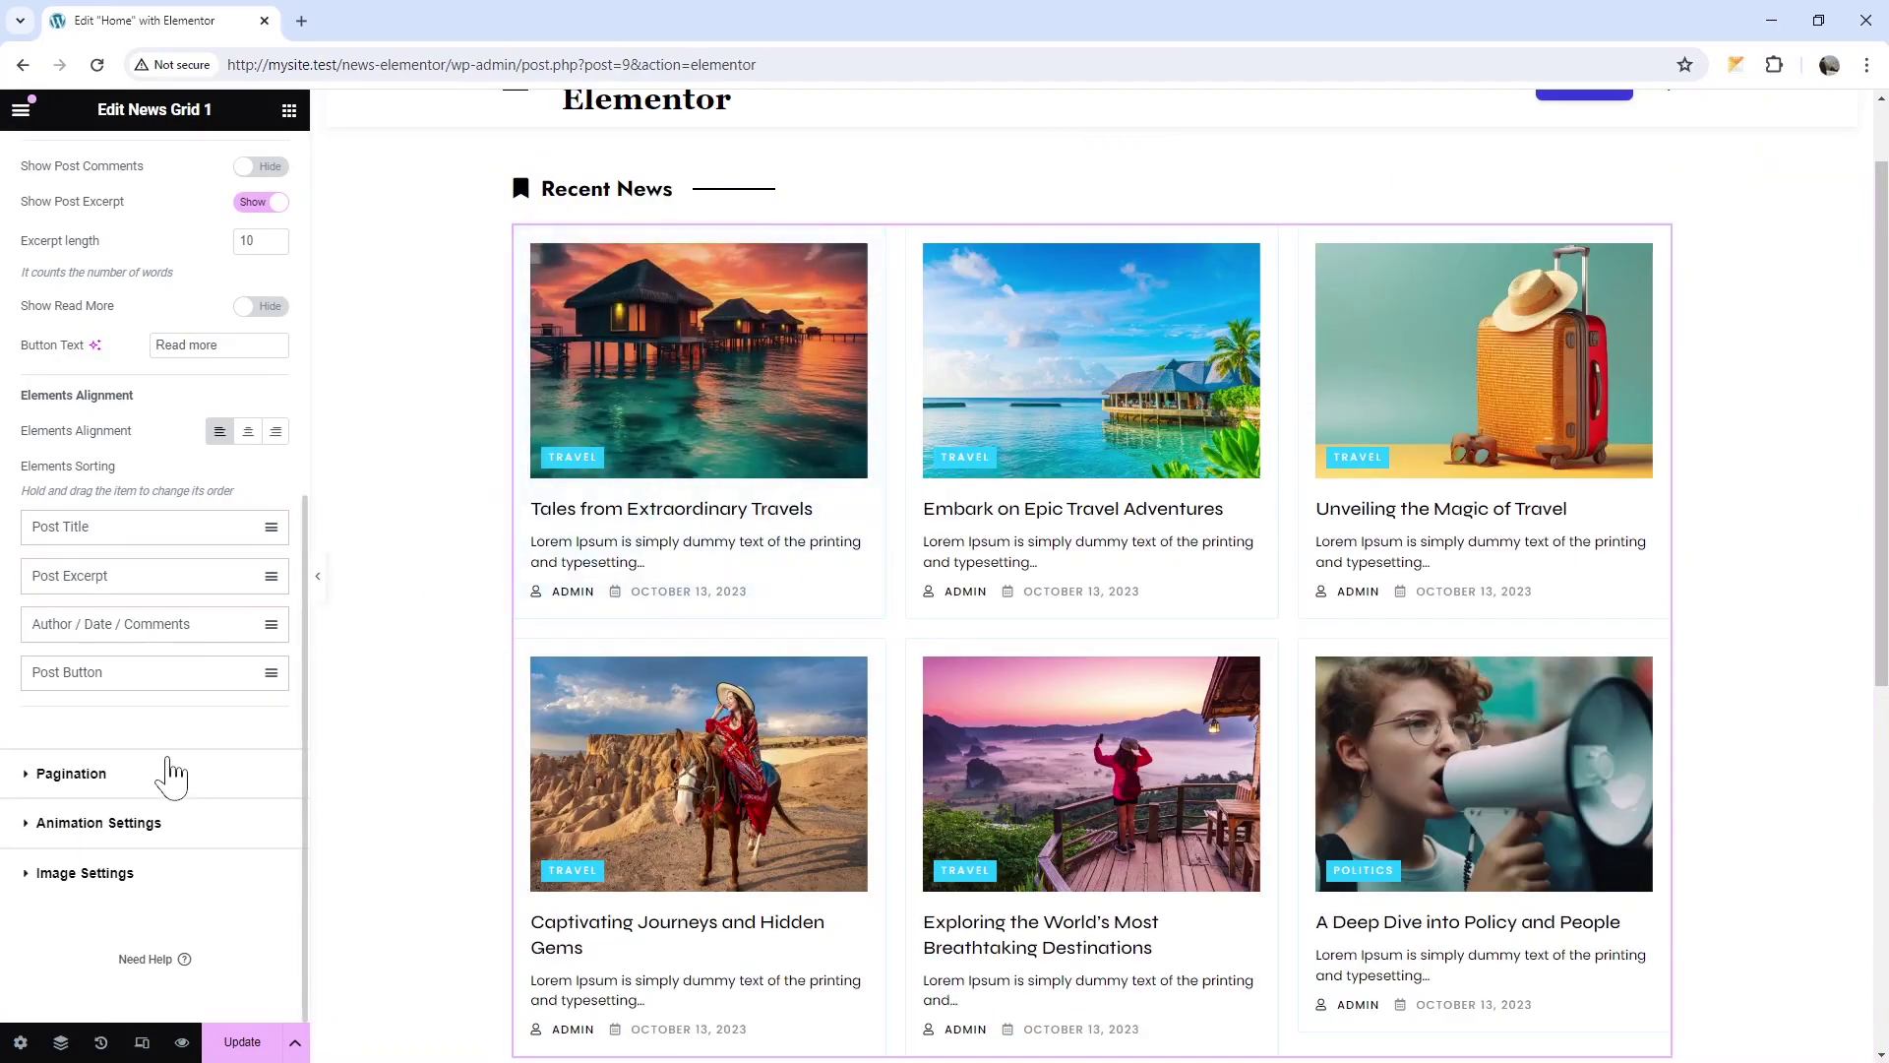
click(172, 772)
scroll(792, 596, down, 3)
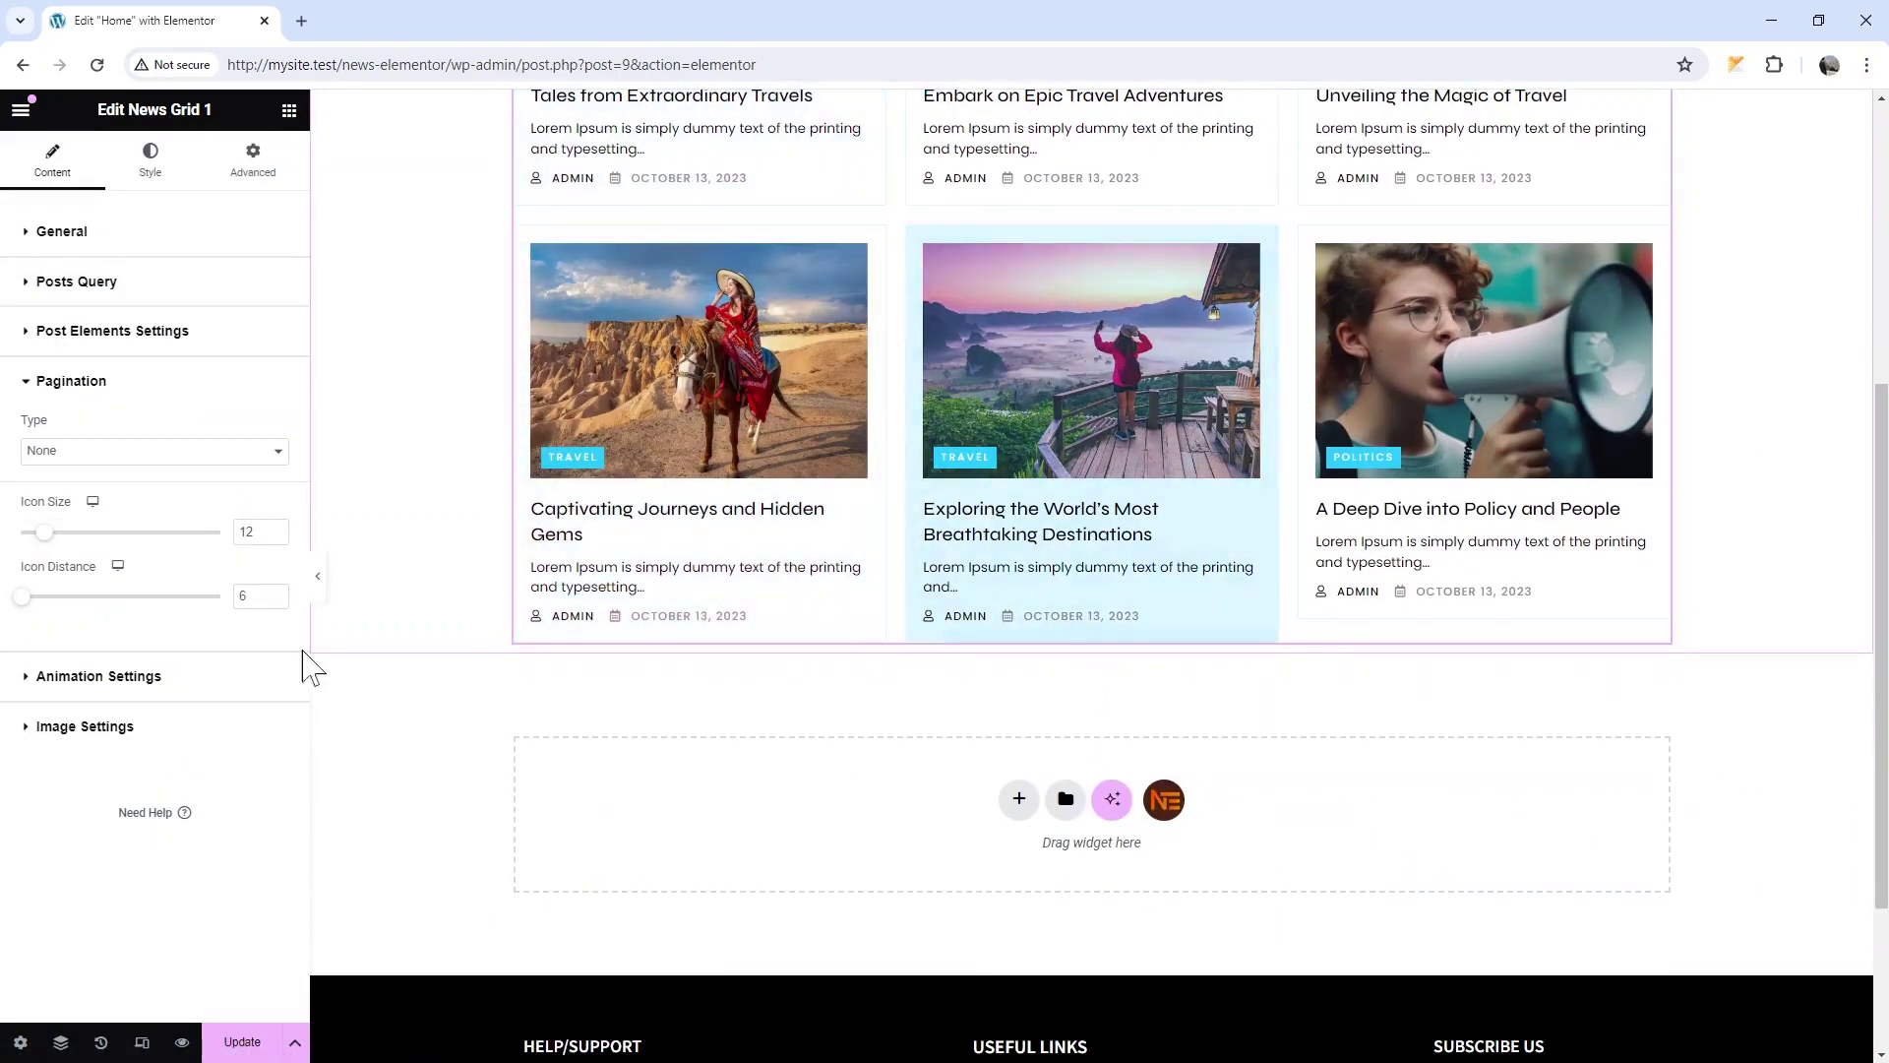
Try Arrow and Load More pagination types, settling on previous/next Arrow pagination
click(261, 469)
click(192, 493)
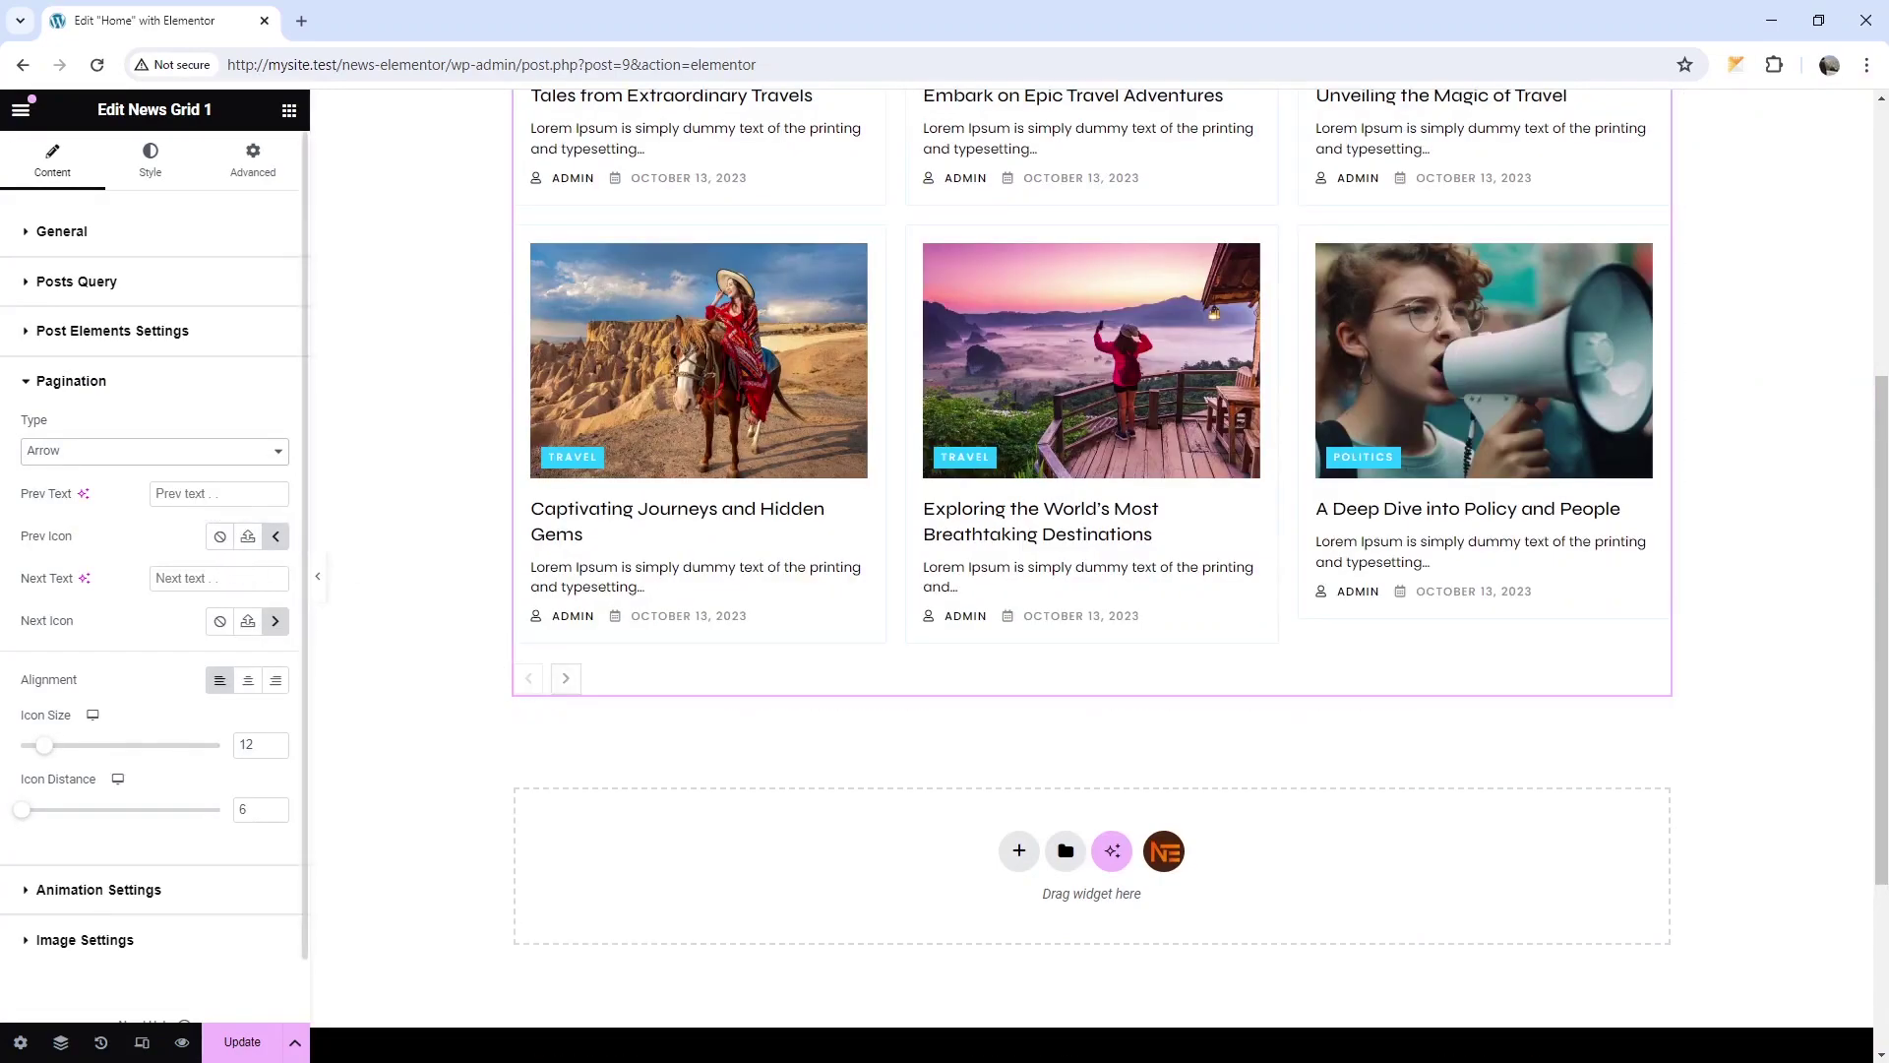
click(193, 466)
click(148, 506)
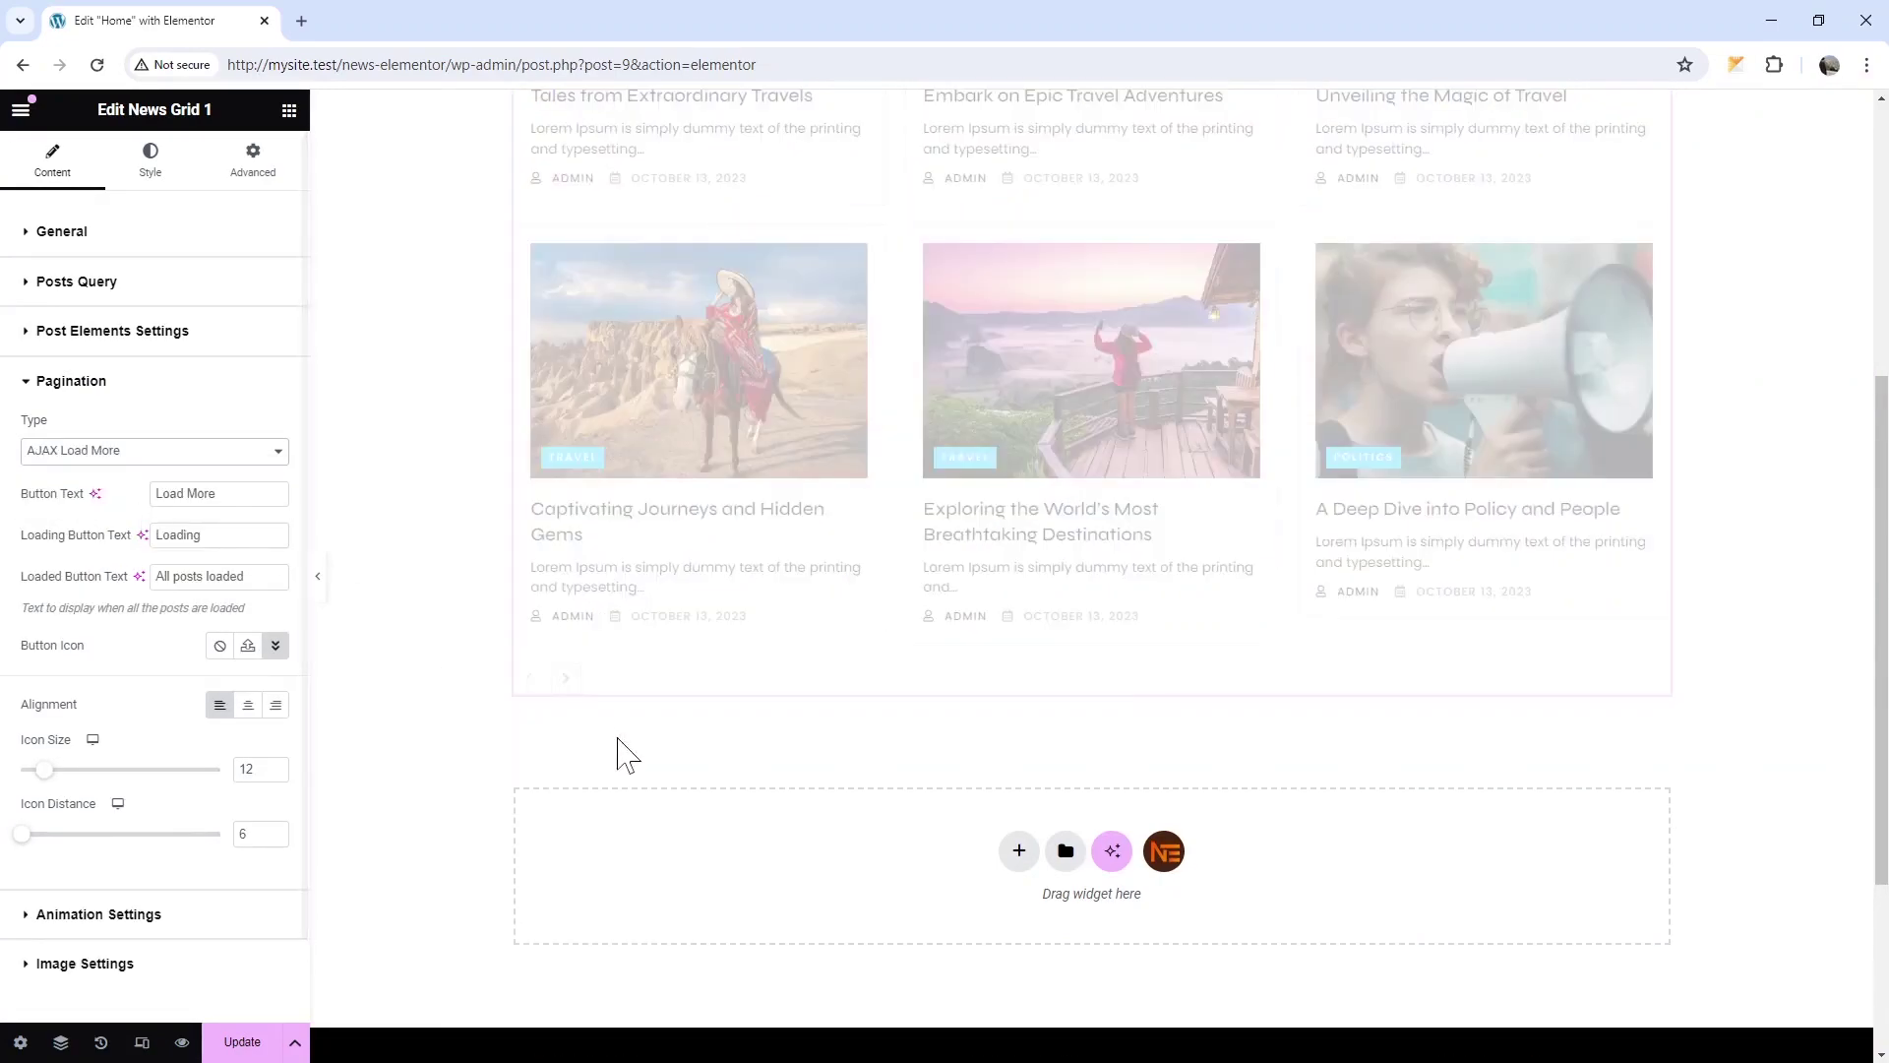
click(207, 451)
click(166, 491)
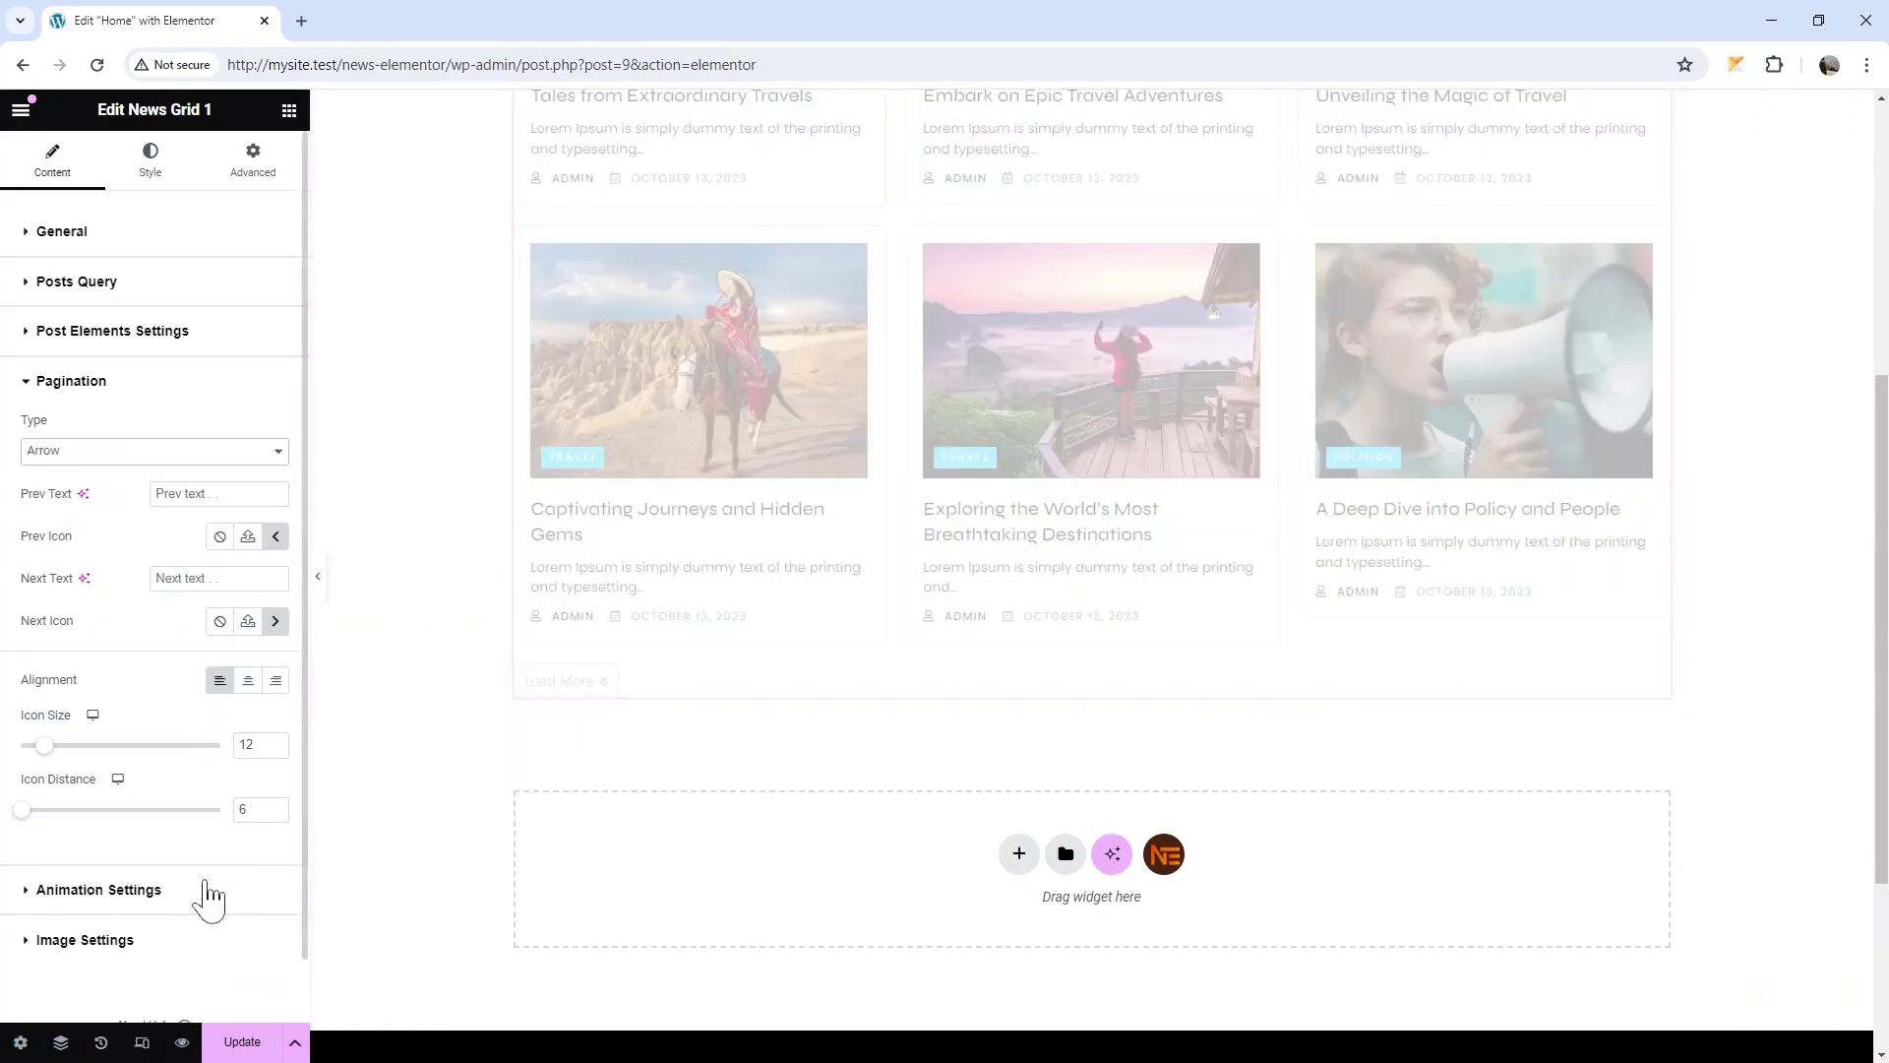
Expand Animation Settings and set Image Hover Animation to Grow
click(102, 892)
click(166, 573)
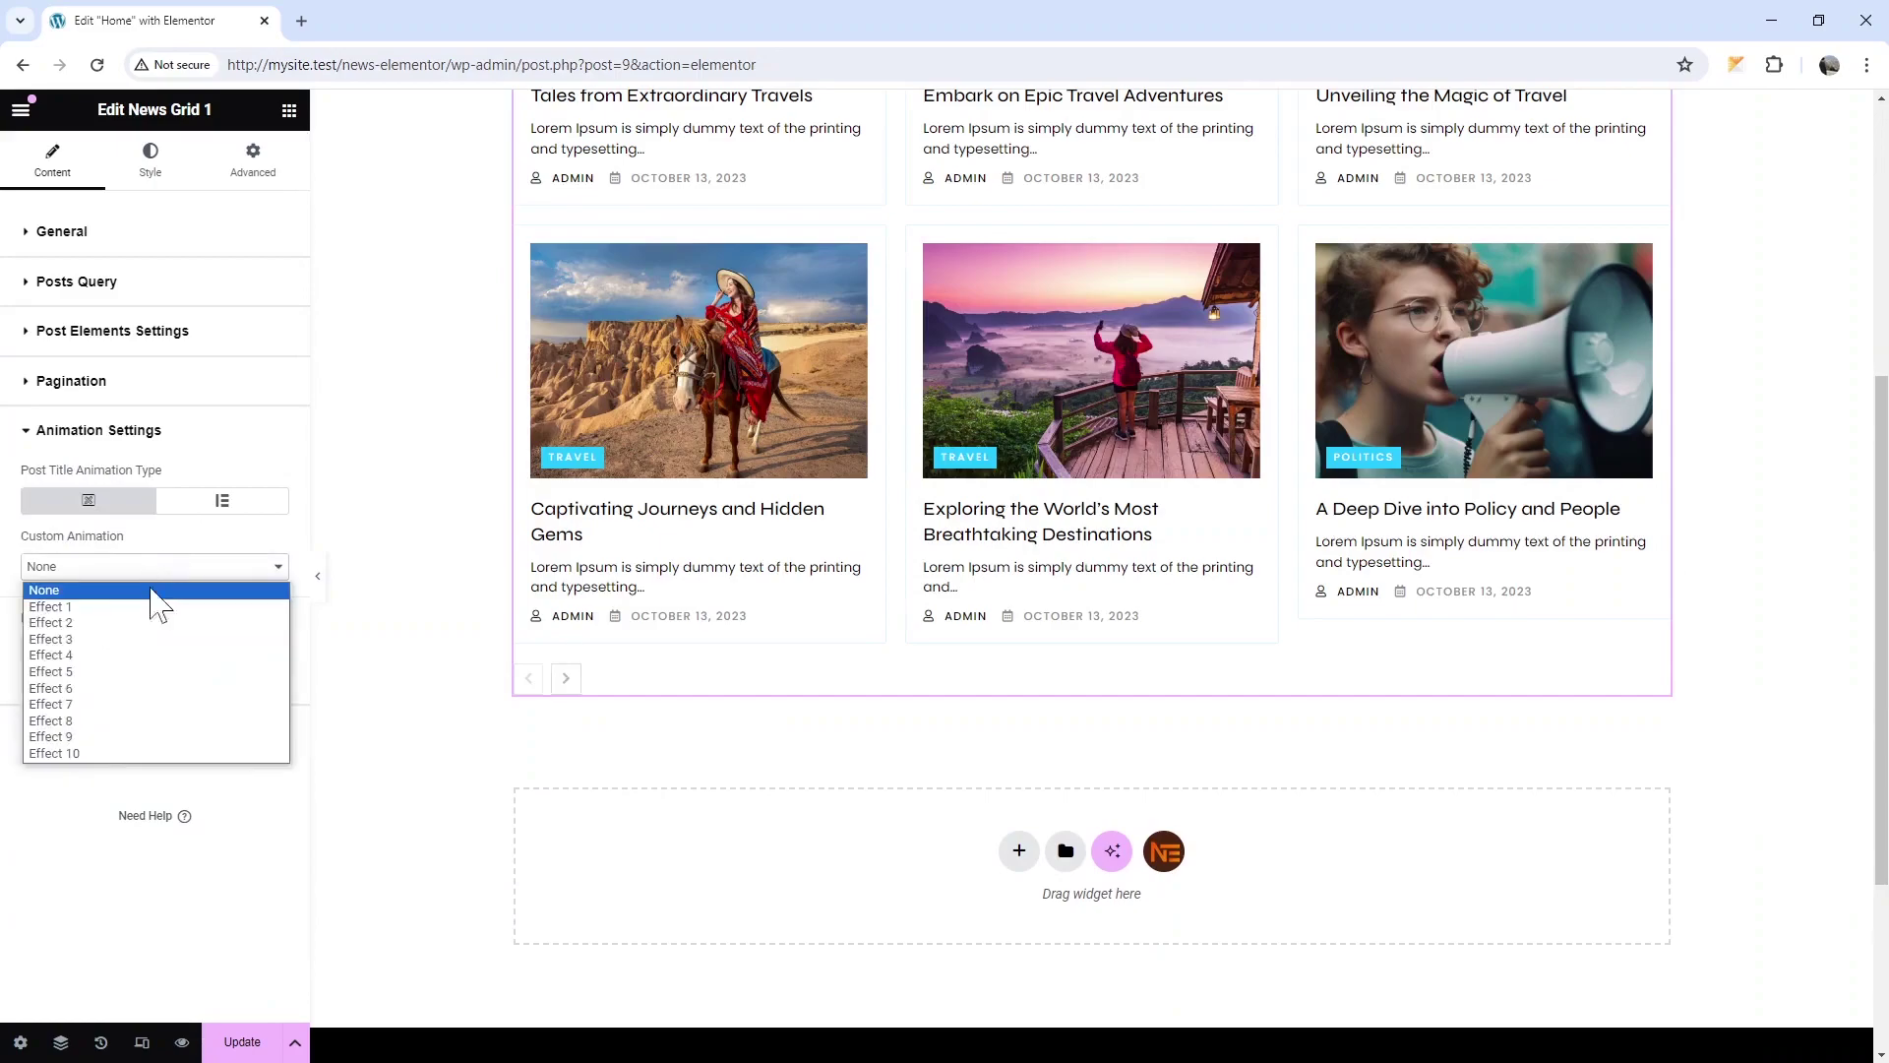
click(155, 549)
click(104, 649)
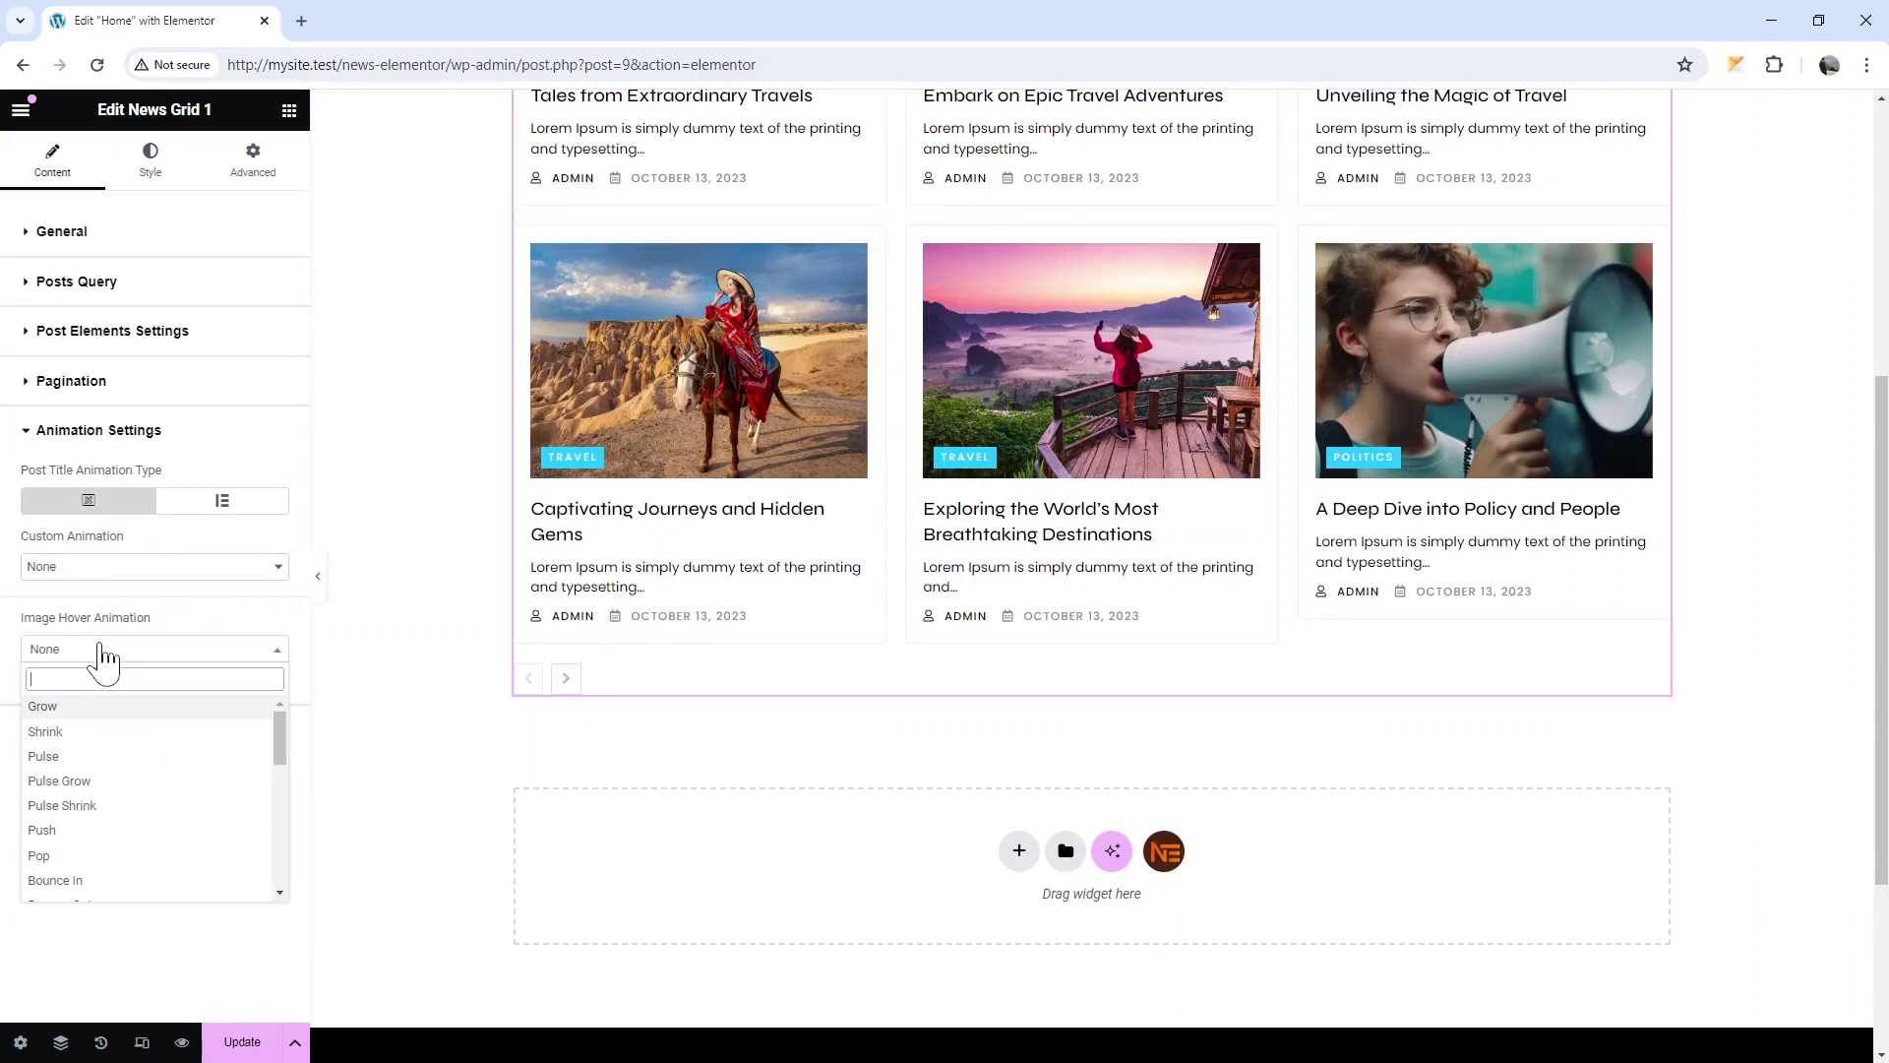
scroll(119, 727, down, 1)
click(113, 708)
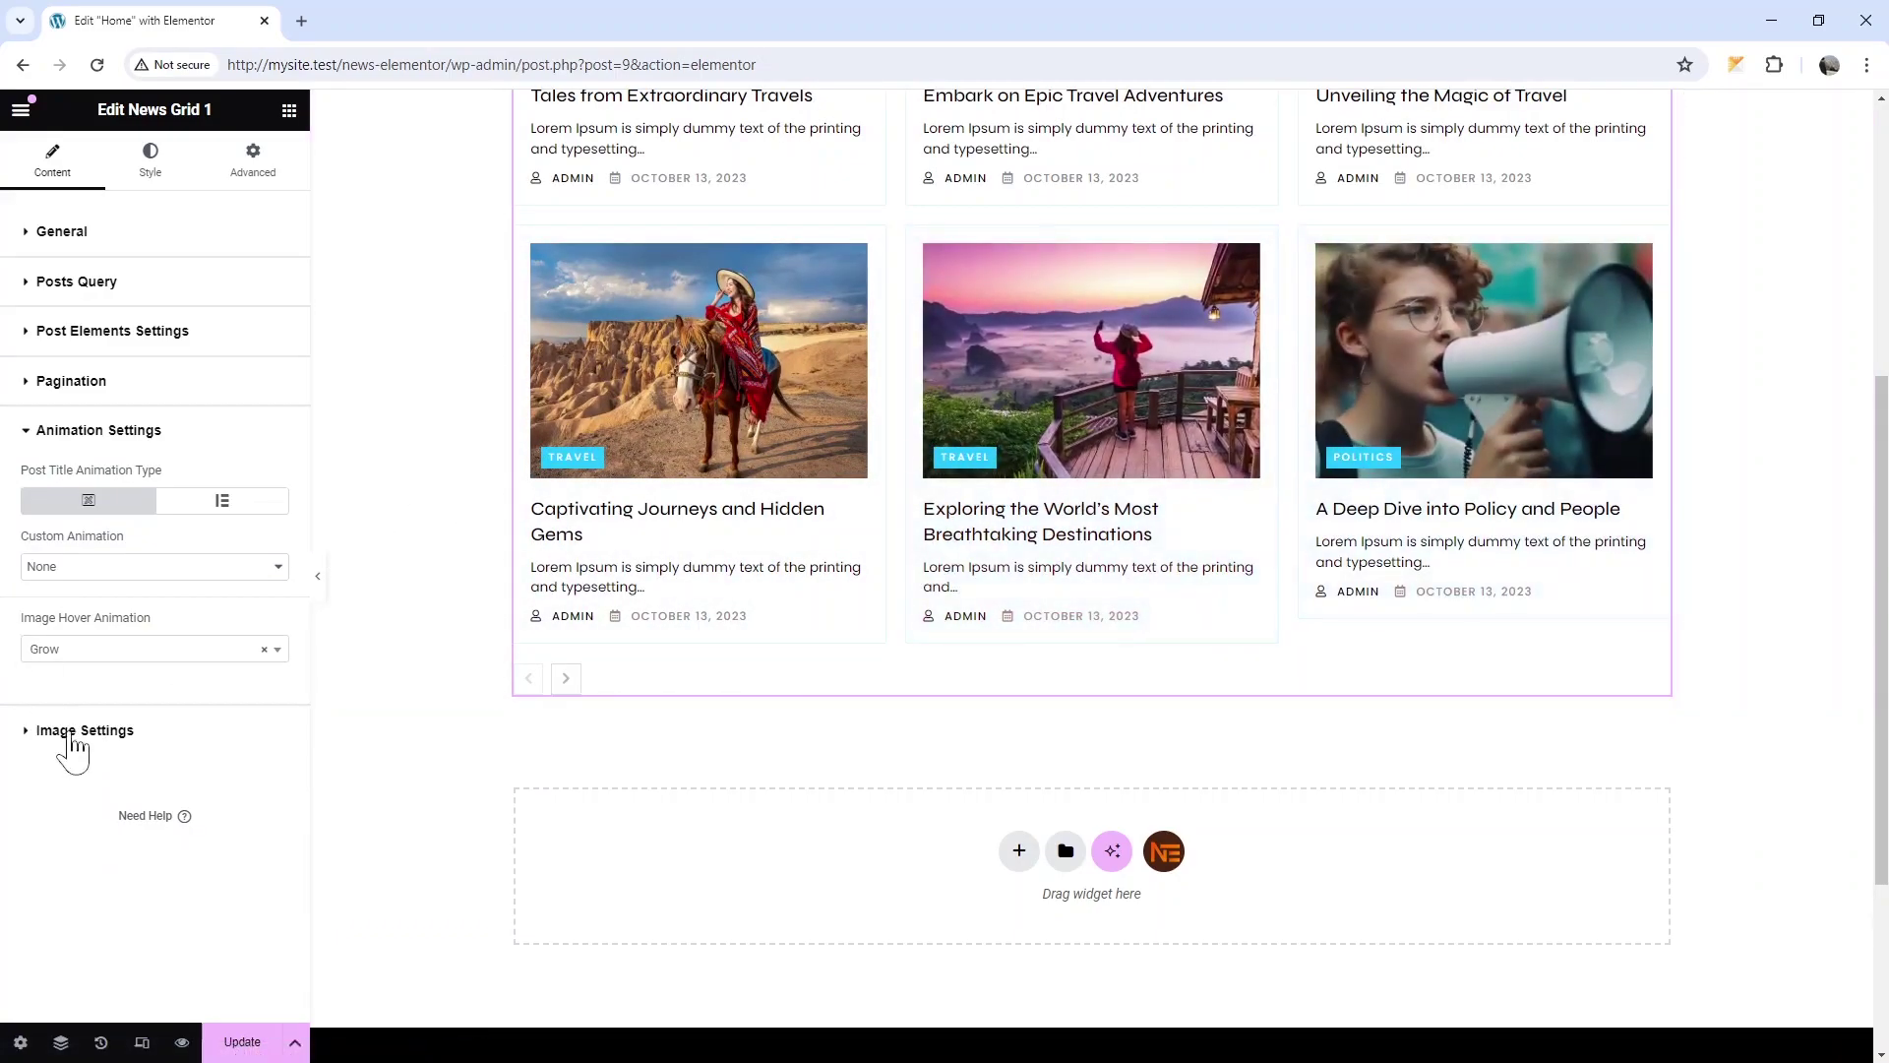
Expand Image Settings, try image ratios 1 and 0.8, and keep 0.7
click(85, 731)
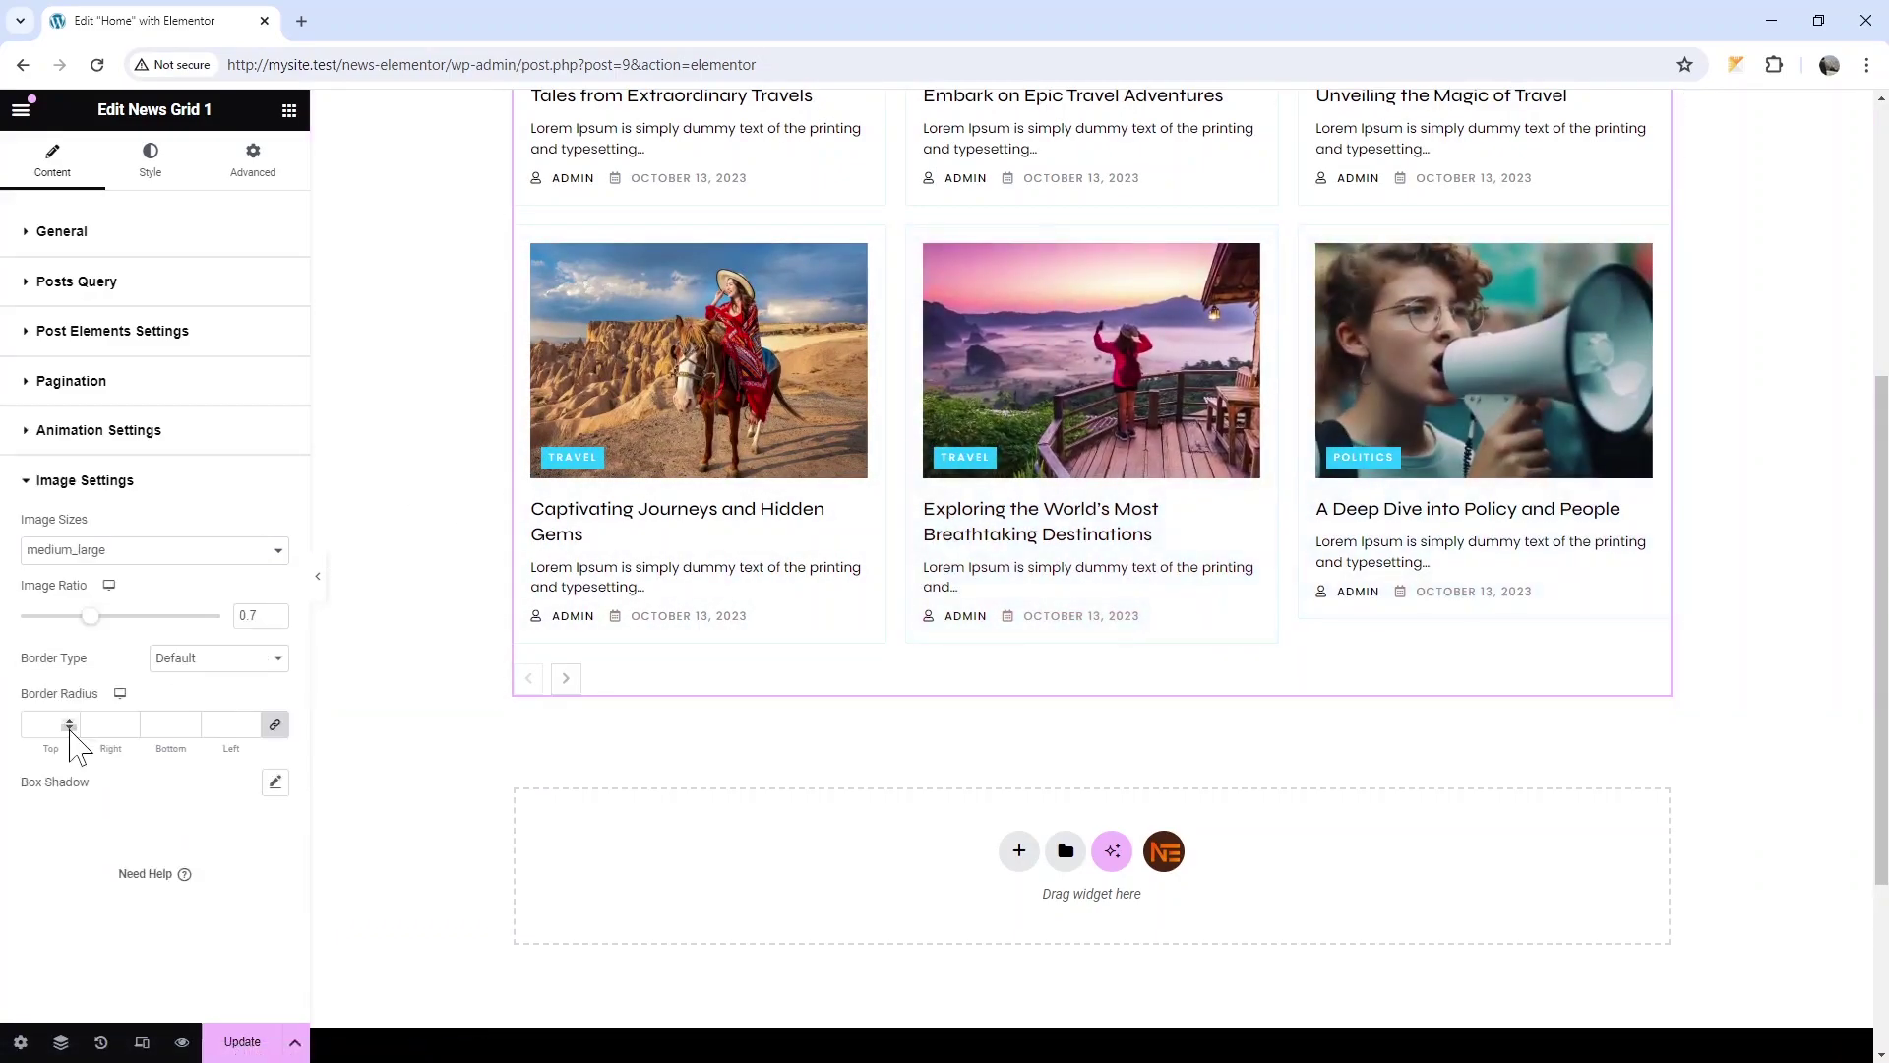
click(277, 612)
click(277, 613)
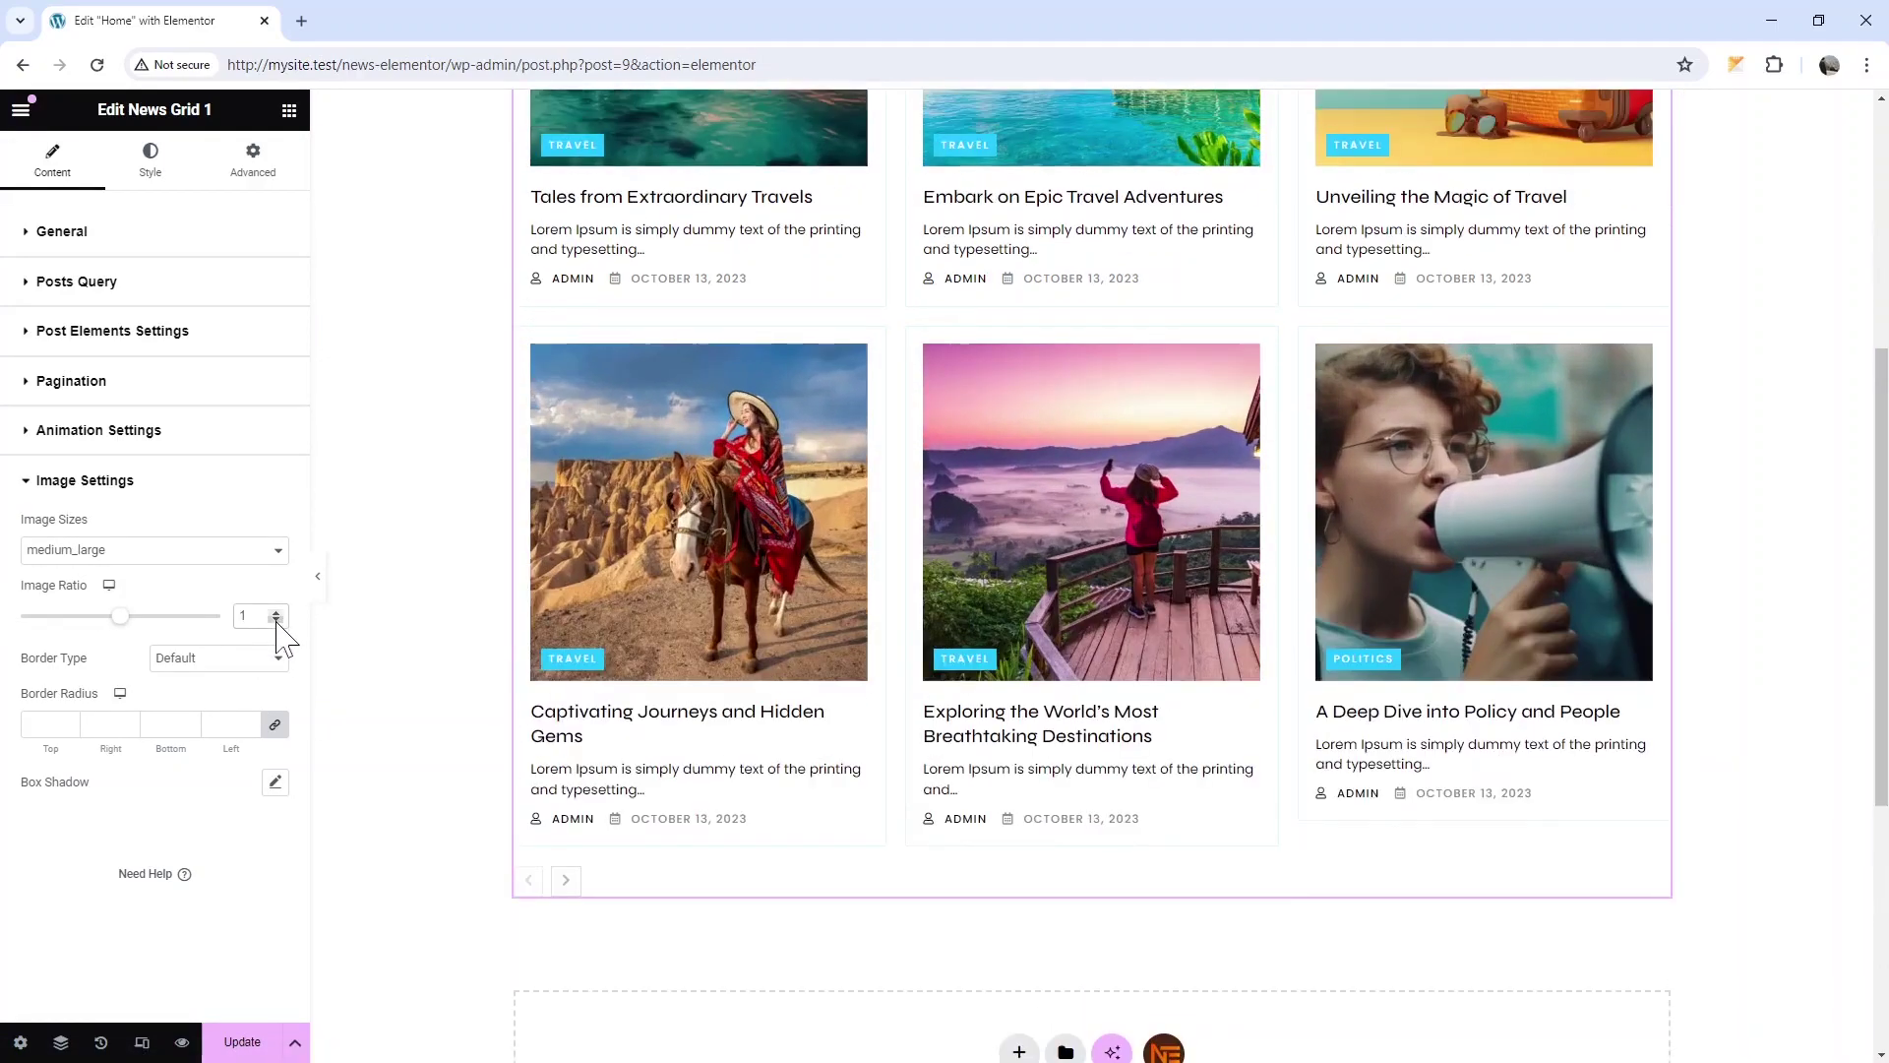
click(277, 620)
click(277, 620)
text(2)
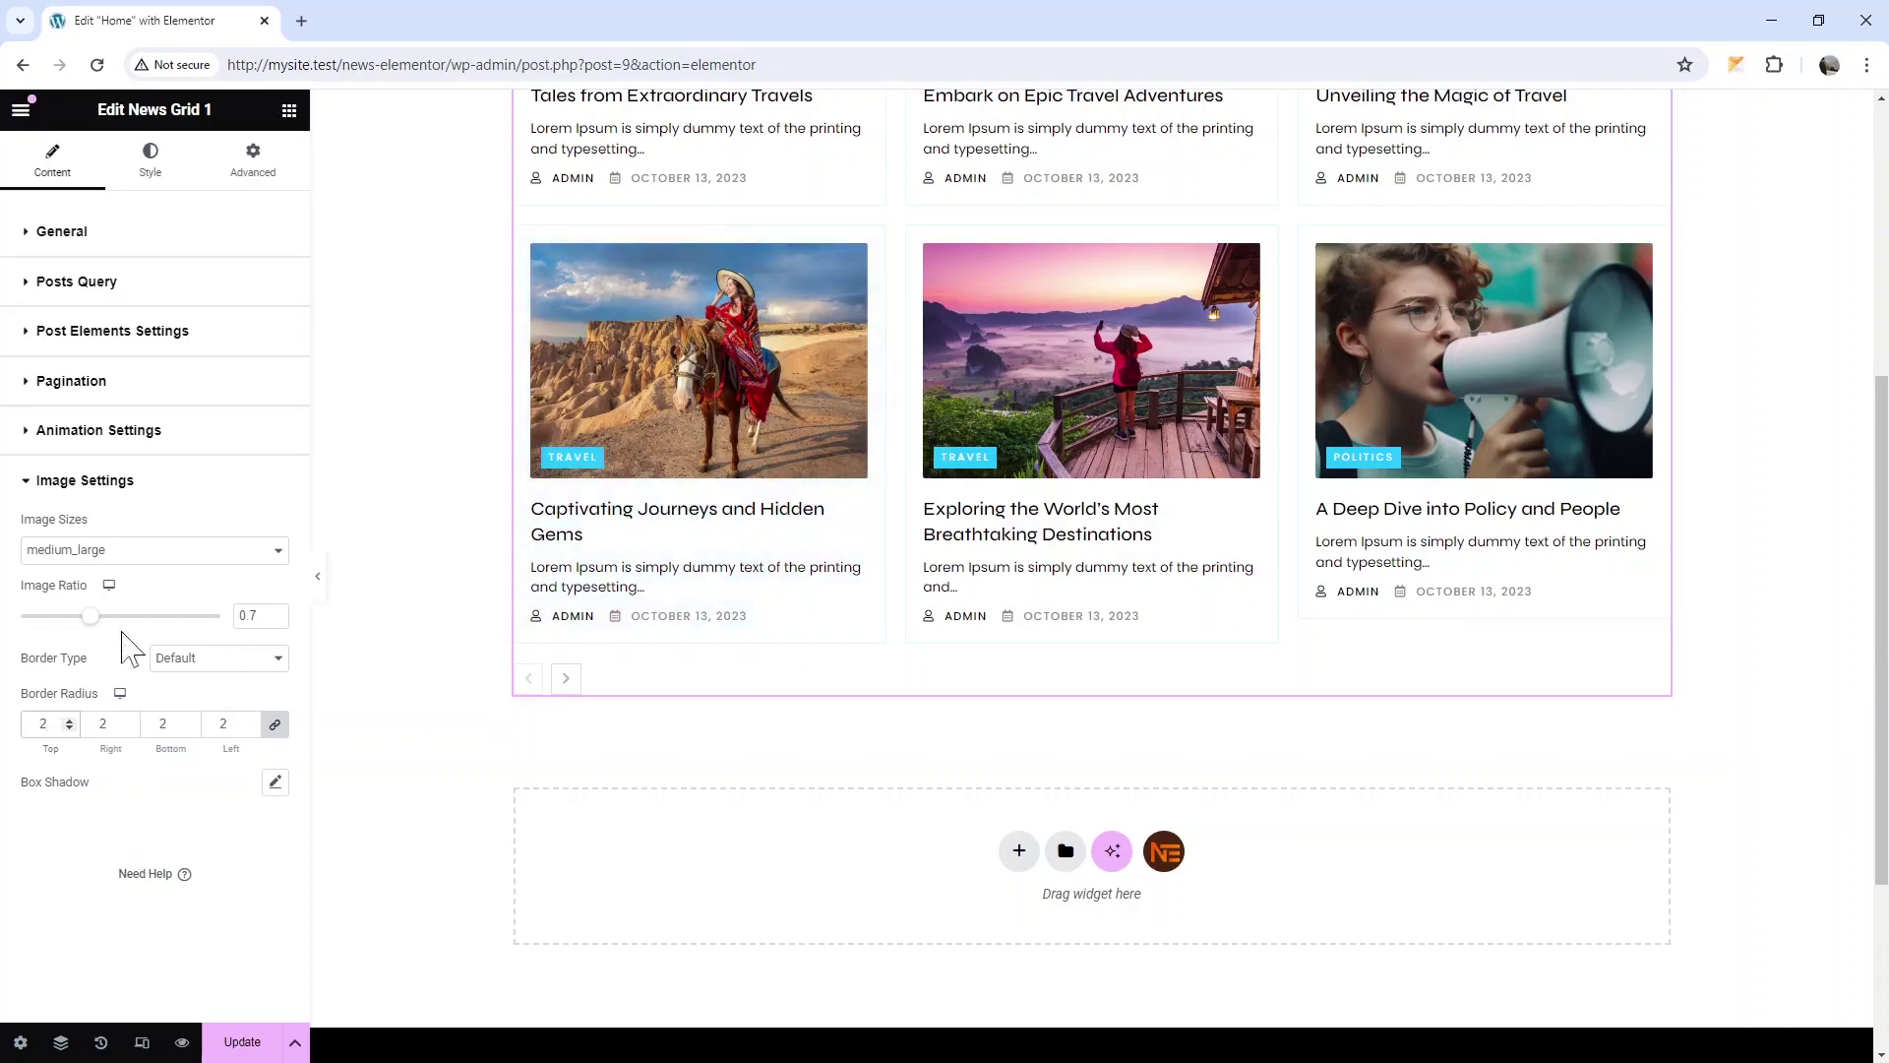
In the General style section, set the News Grid column gap and row gap to 9
click(150, 162)
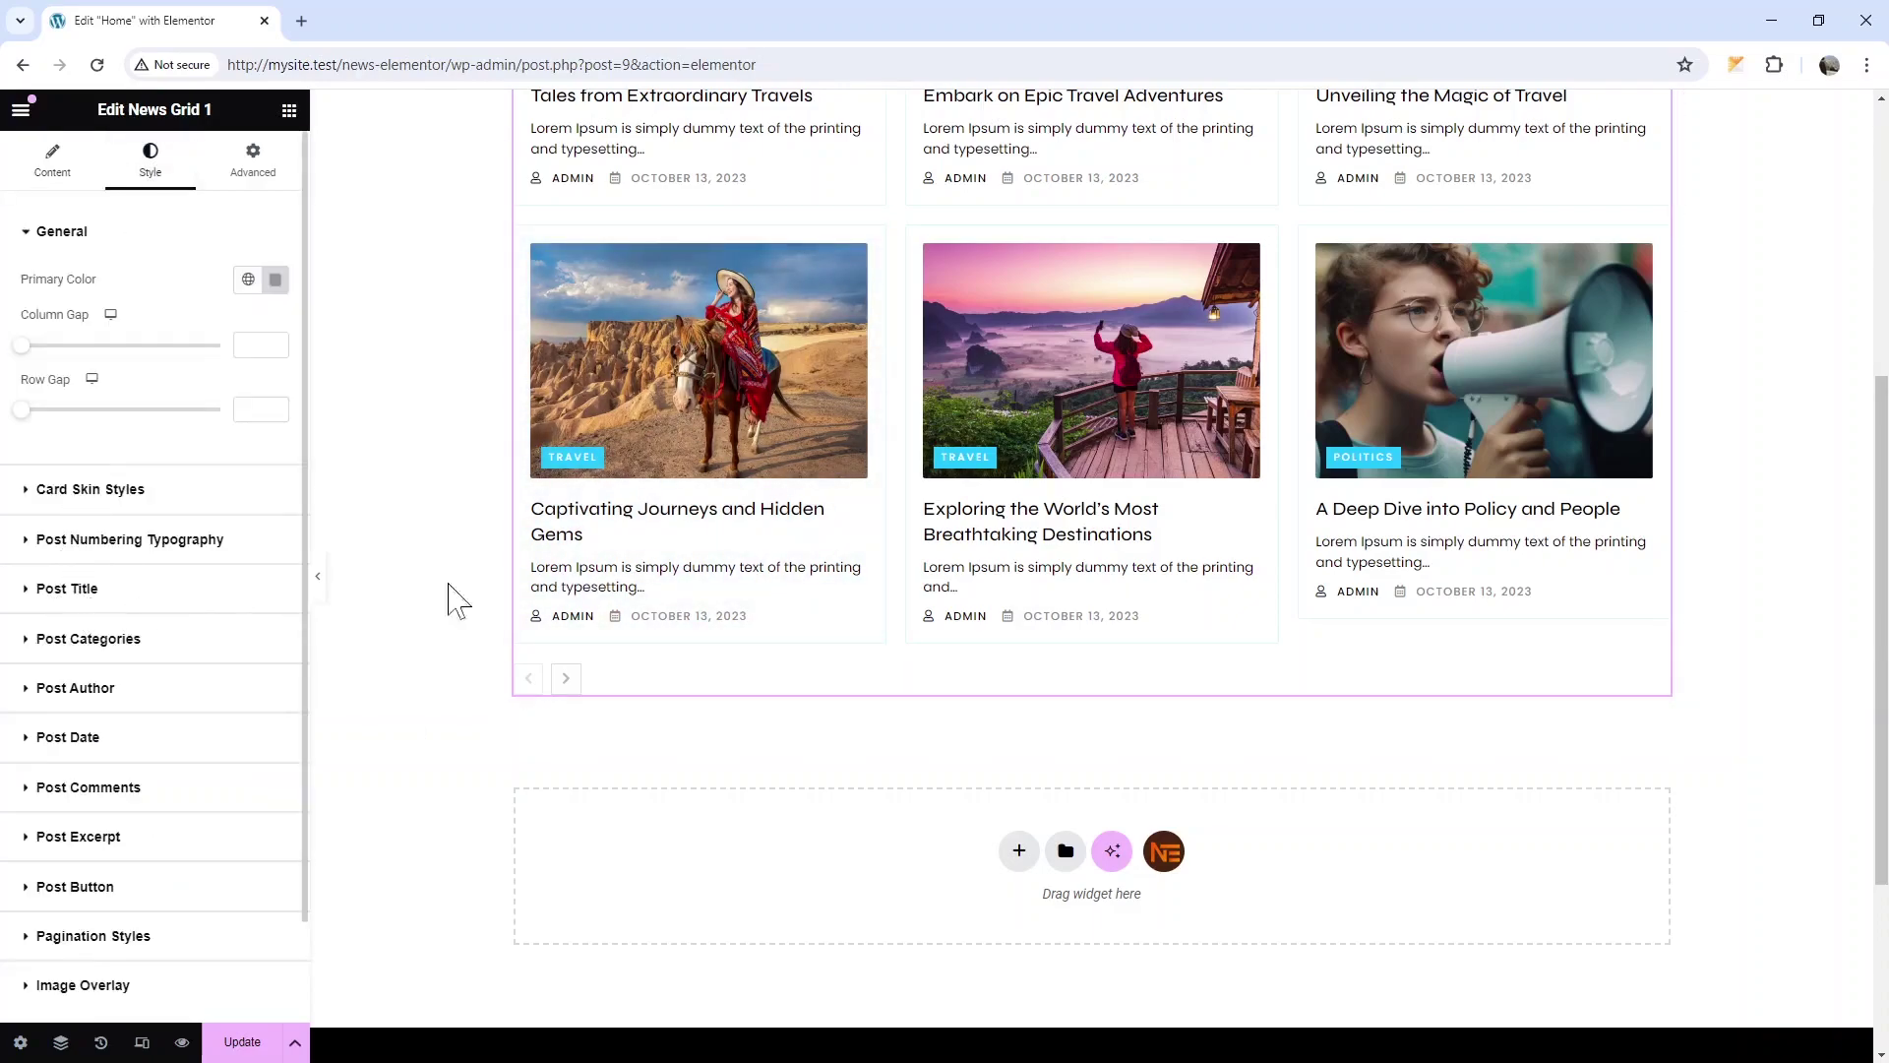
scroll(563, 583, up, 4)
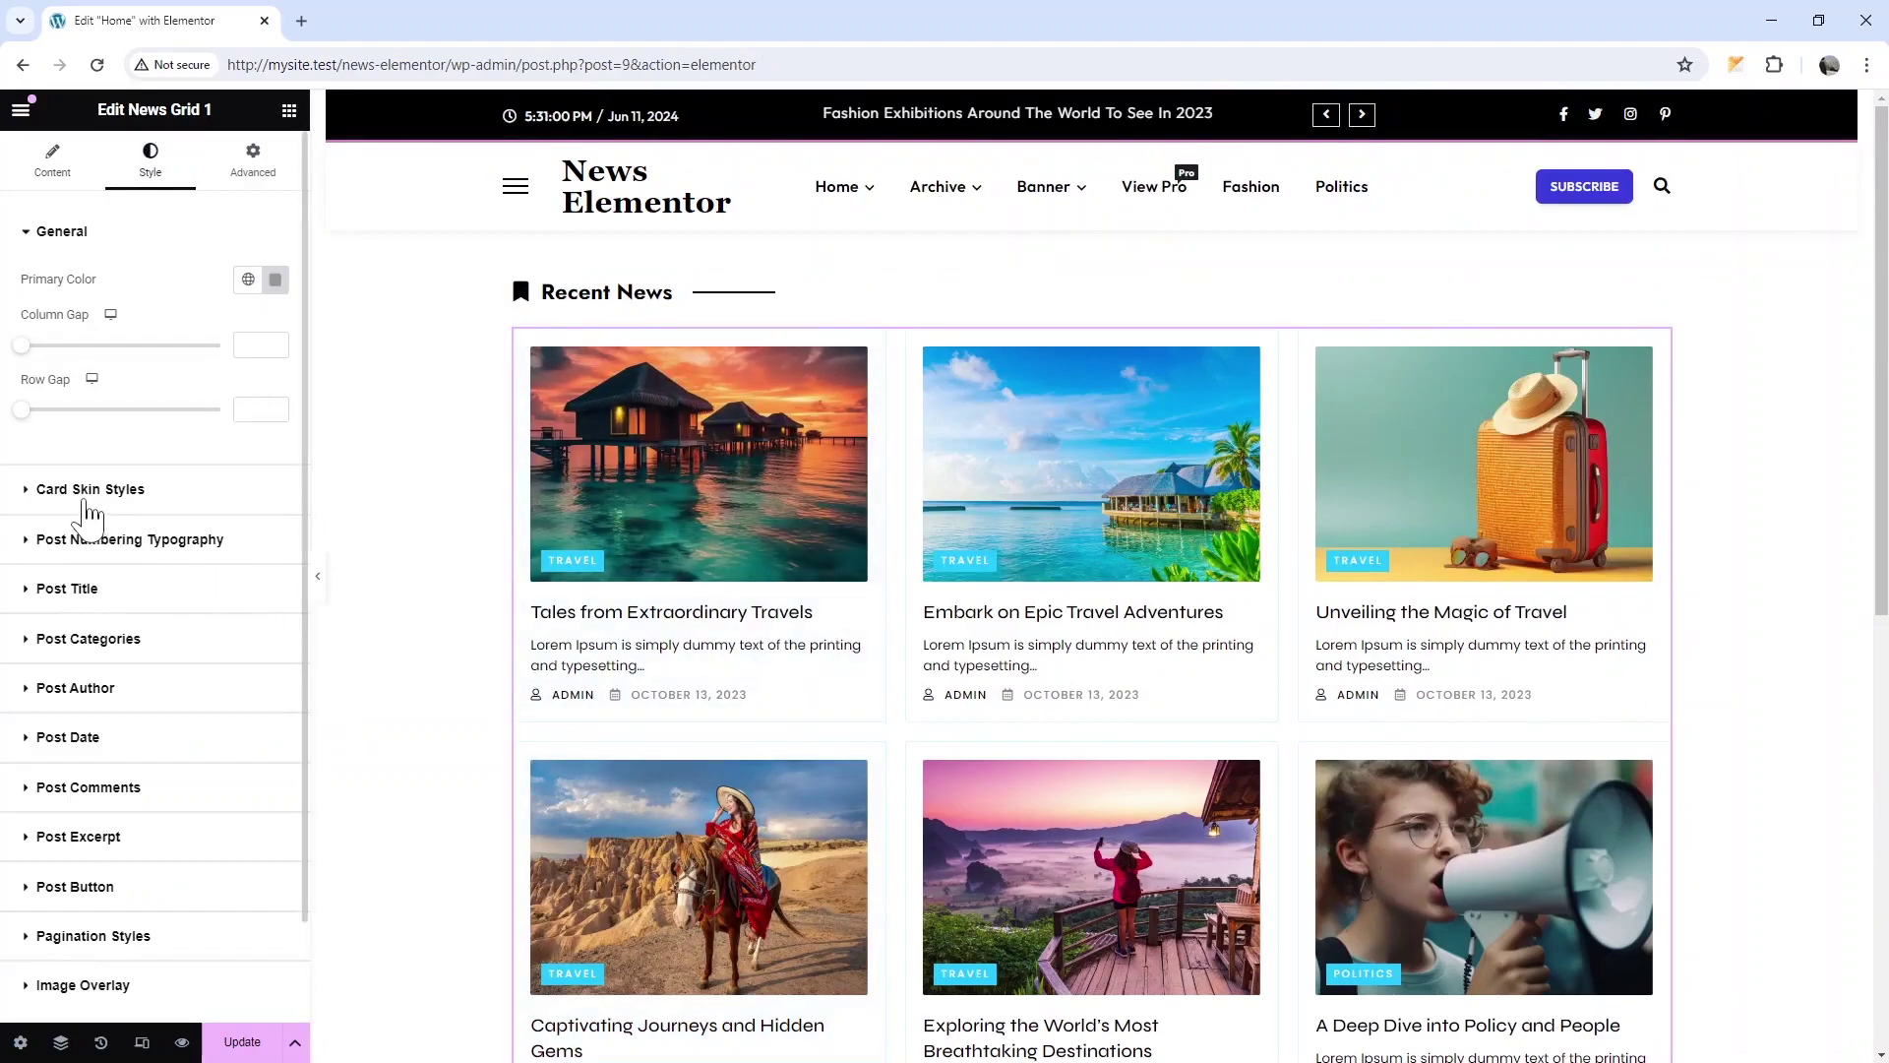
click(85, 492)
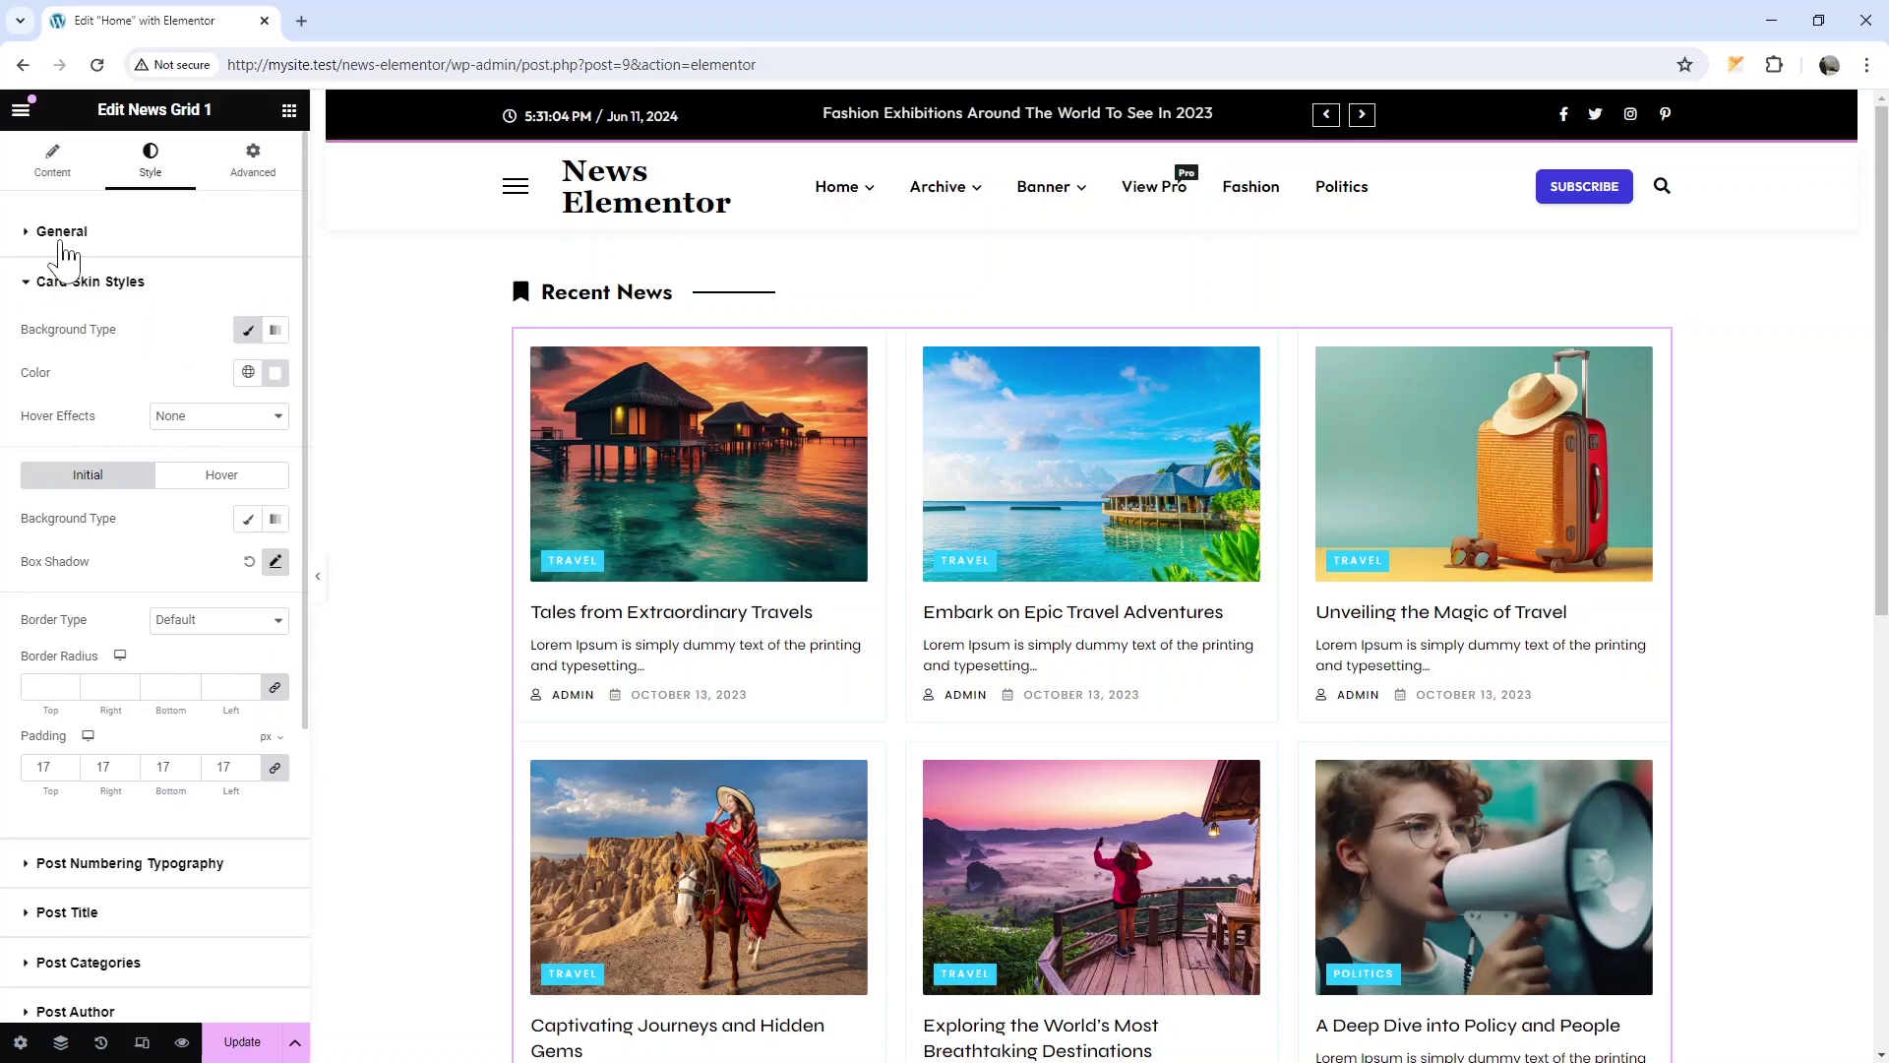
click(63, 236)
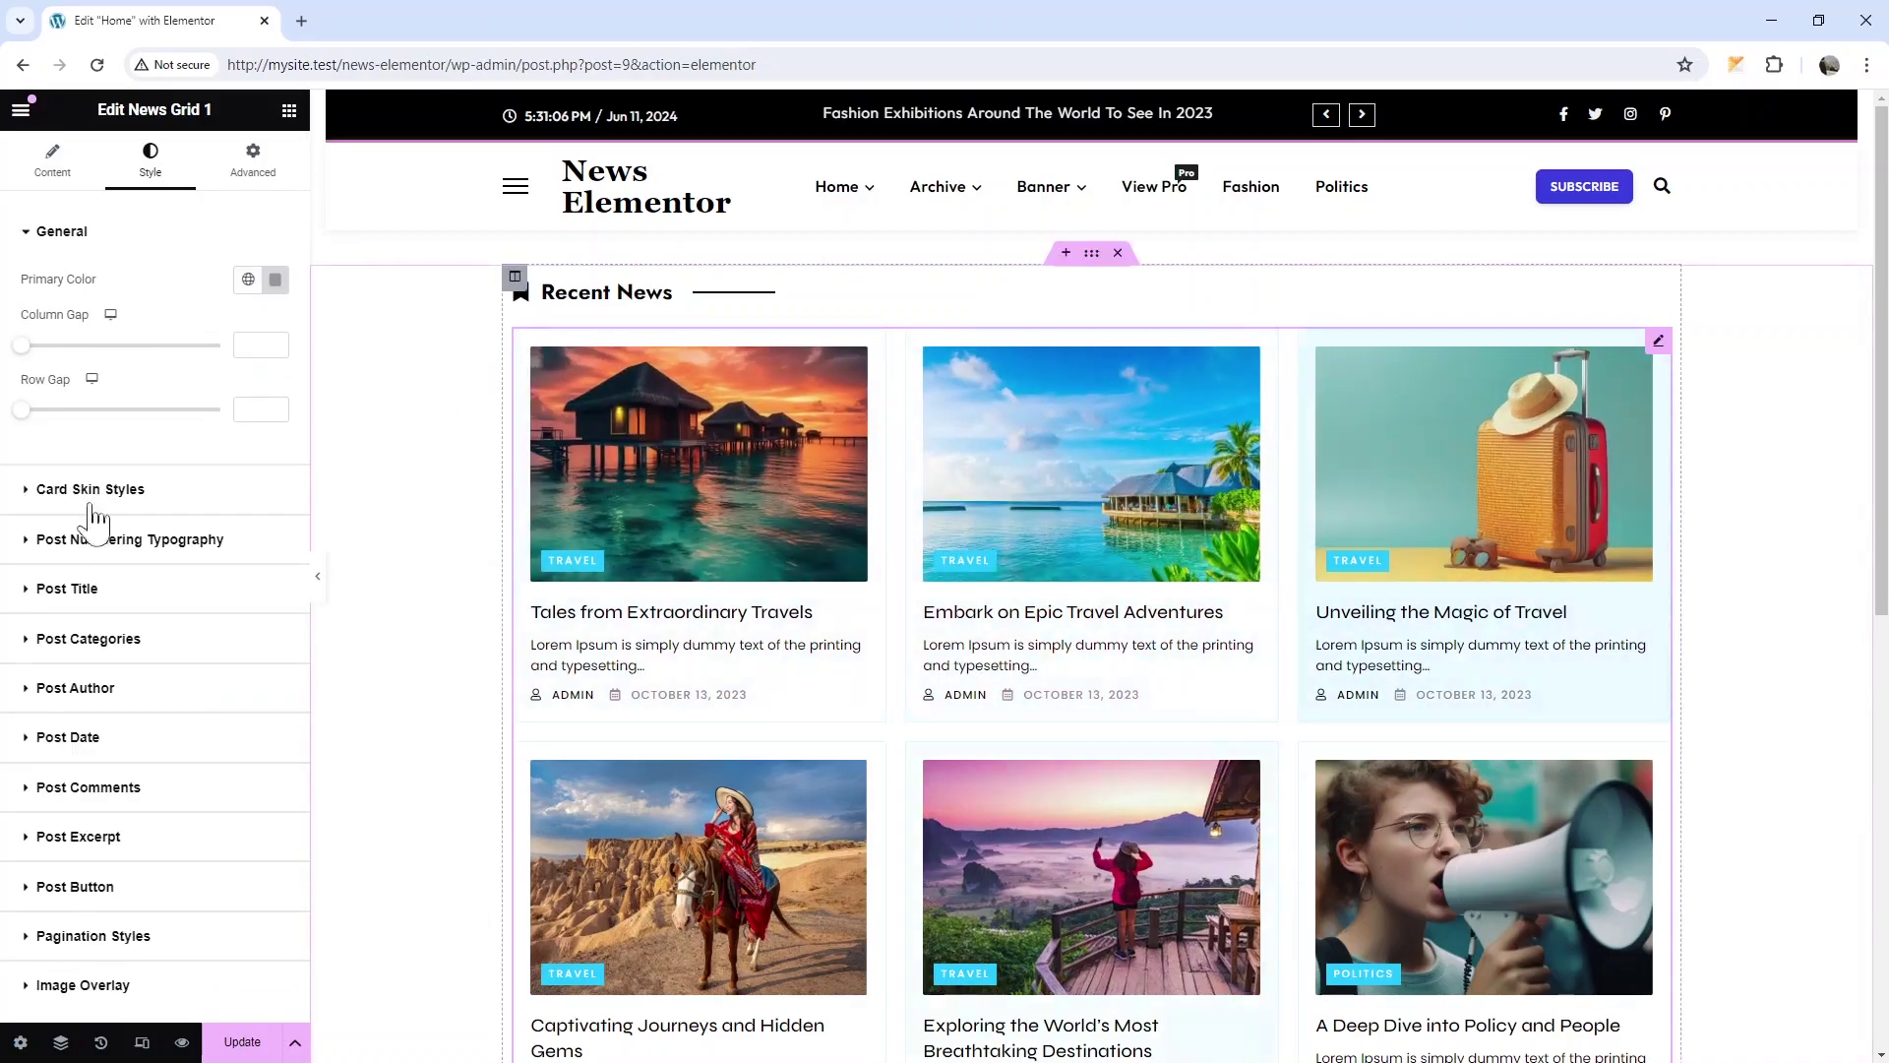
drag(23, 358, 23, 427)
scroll(71, 517, down, 1)
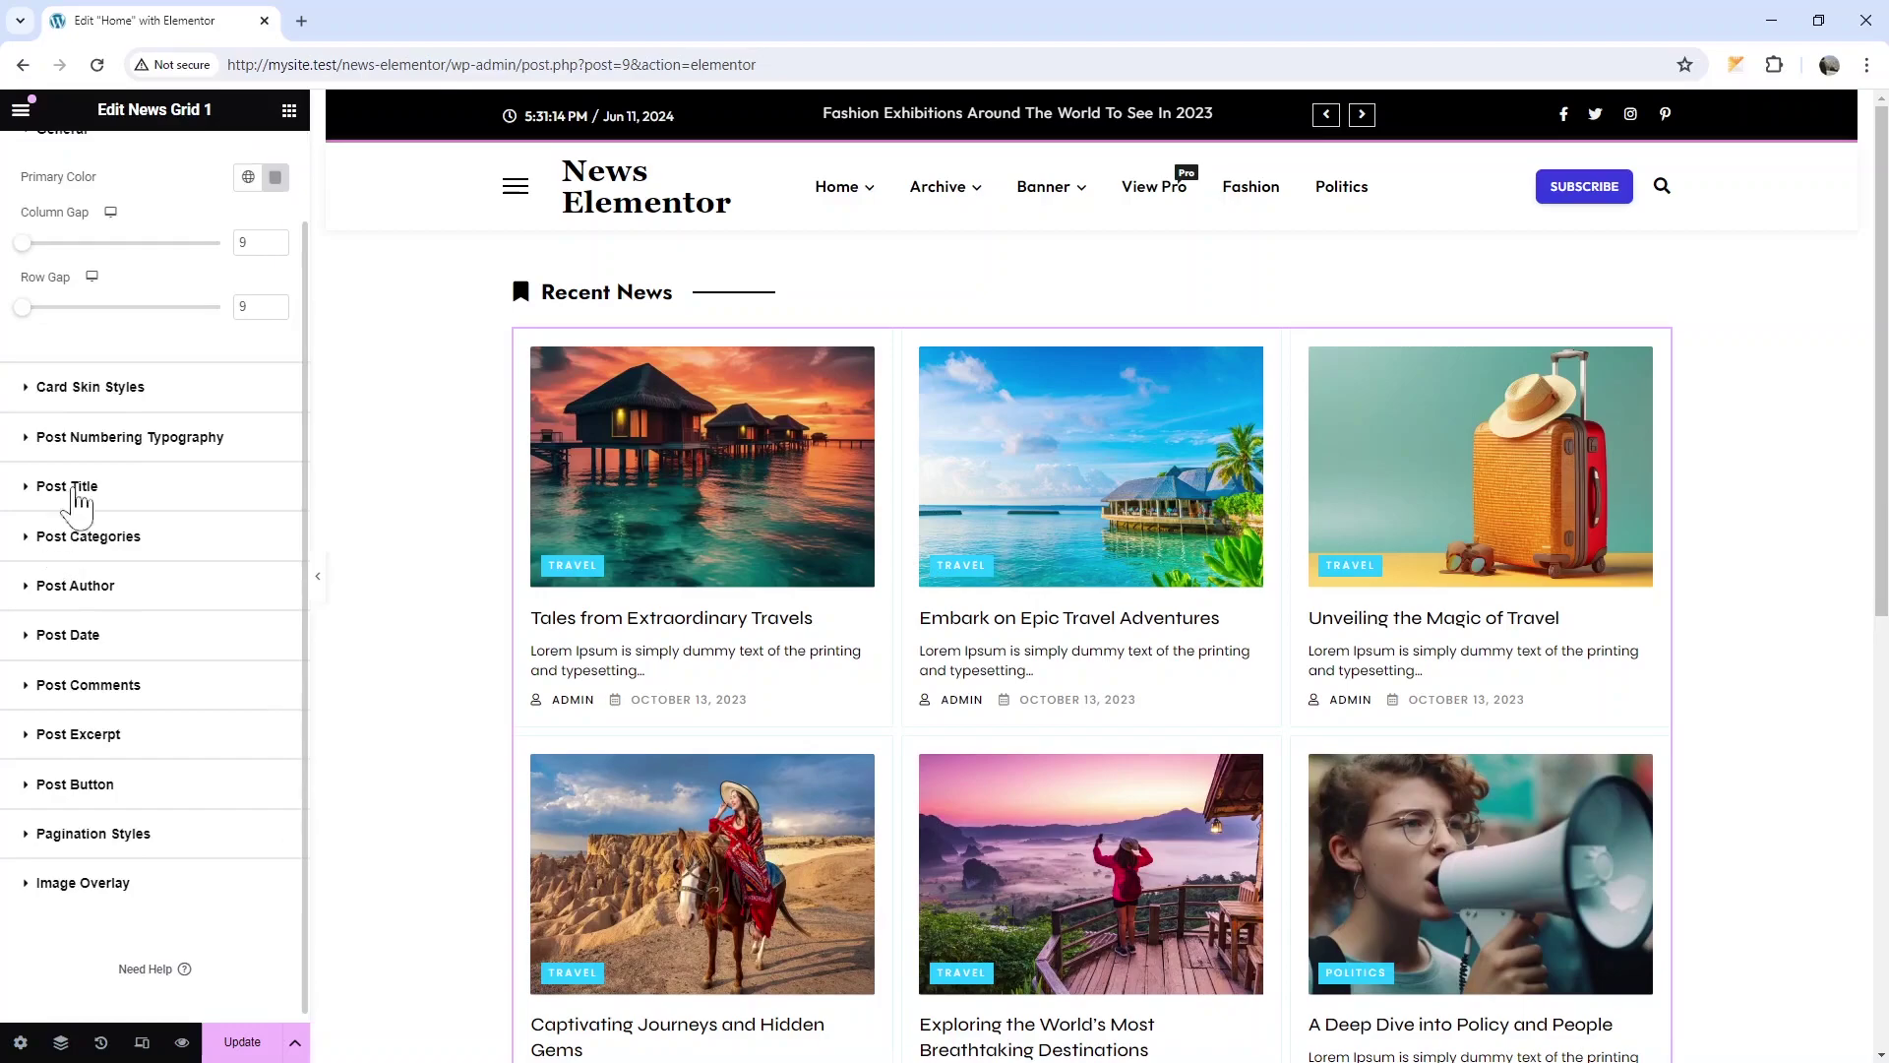
In Card Skin hover styles, set a light translucent purple background colour
click(124, 390)
scroll(127, 414, down, 1)
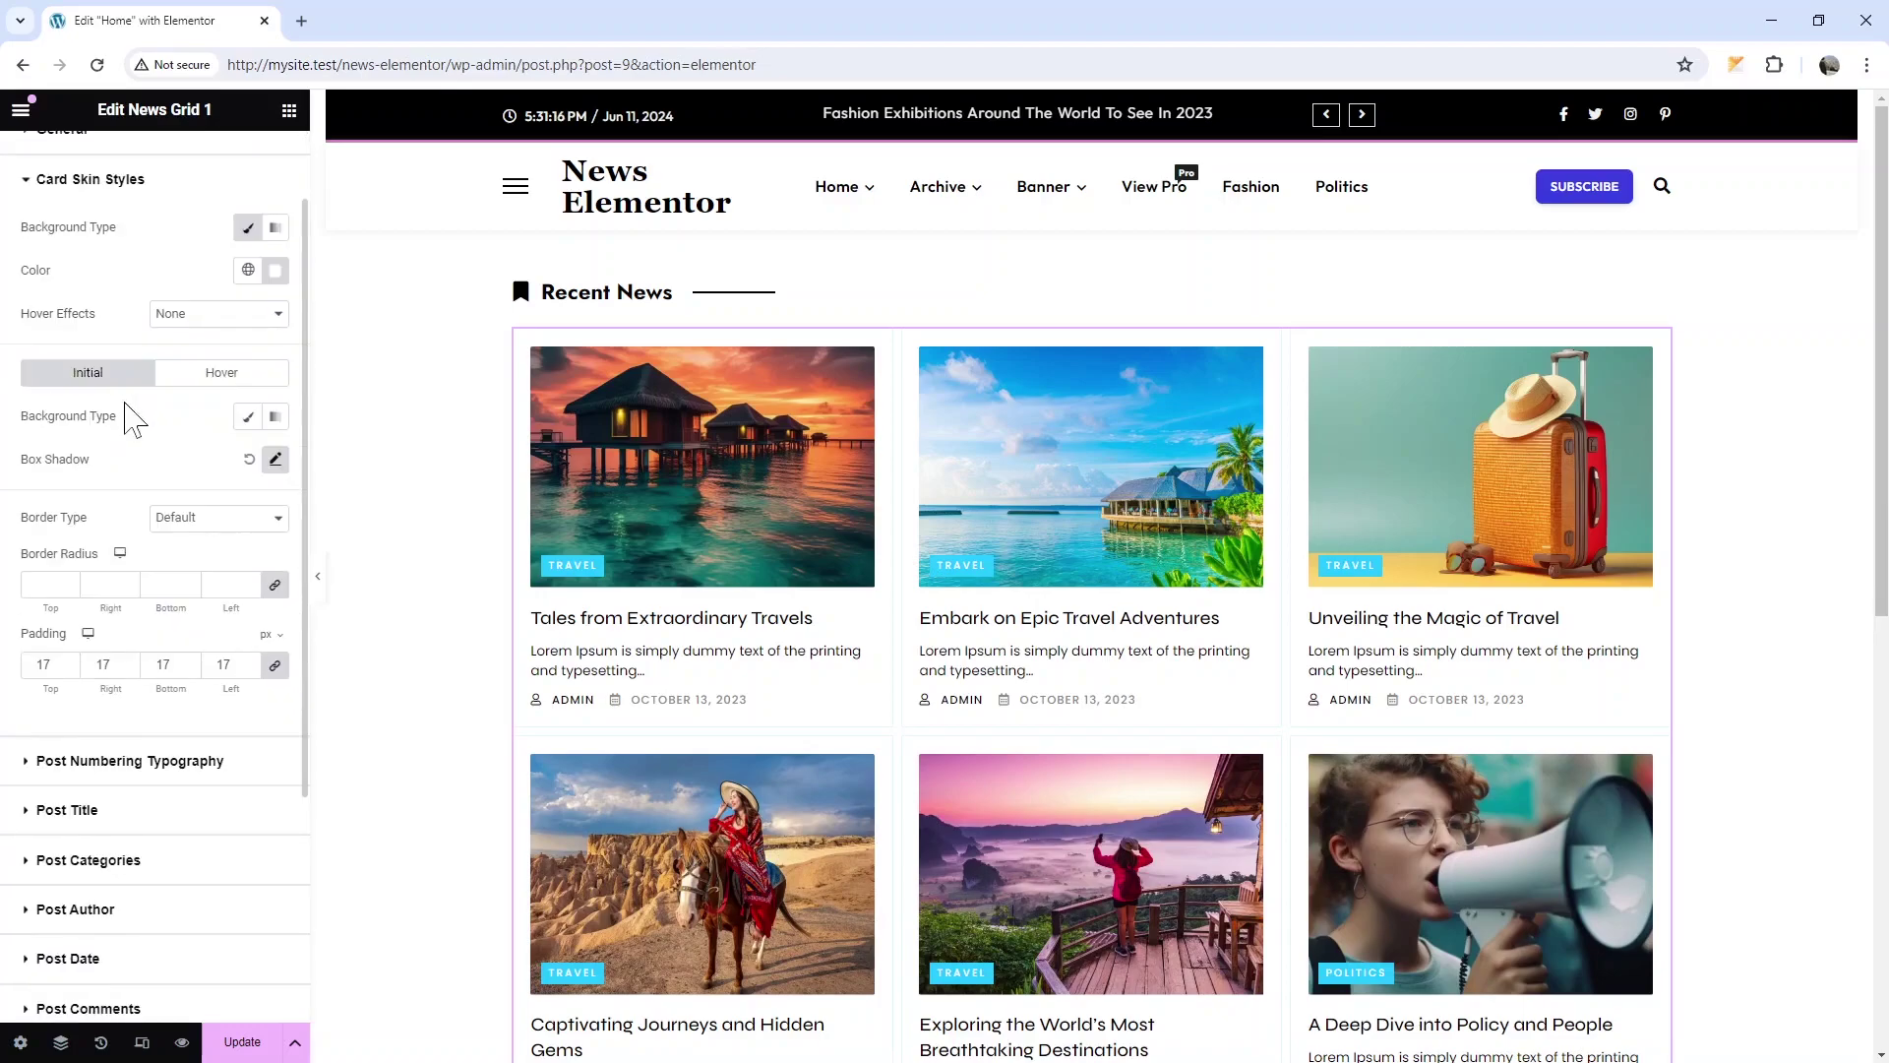
scroll(118, 494, up, 1)
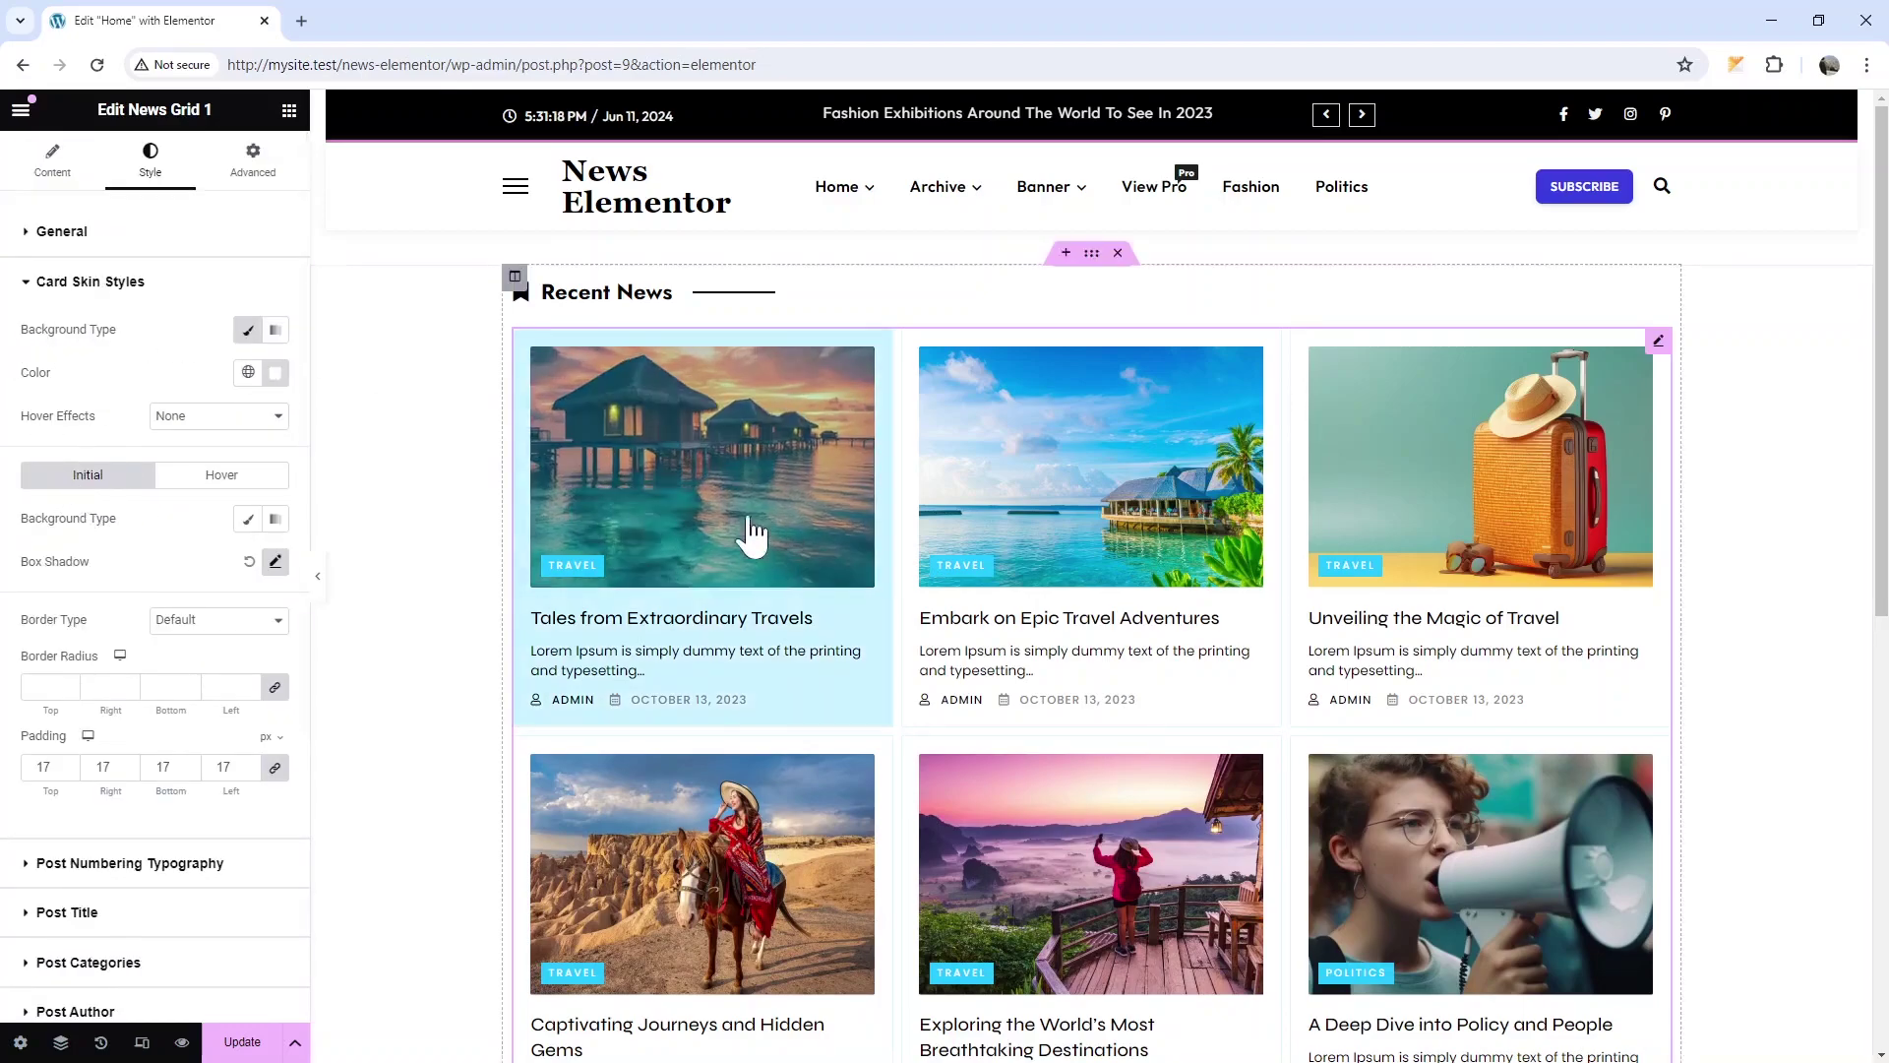
click(223, 474)
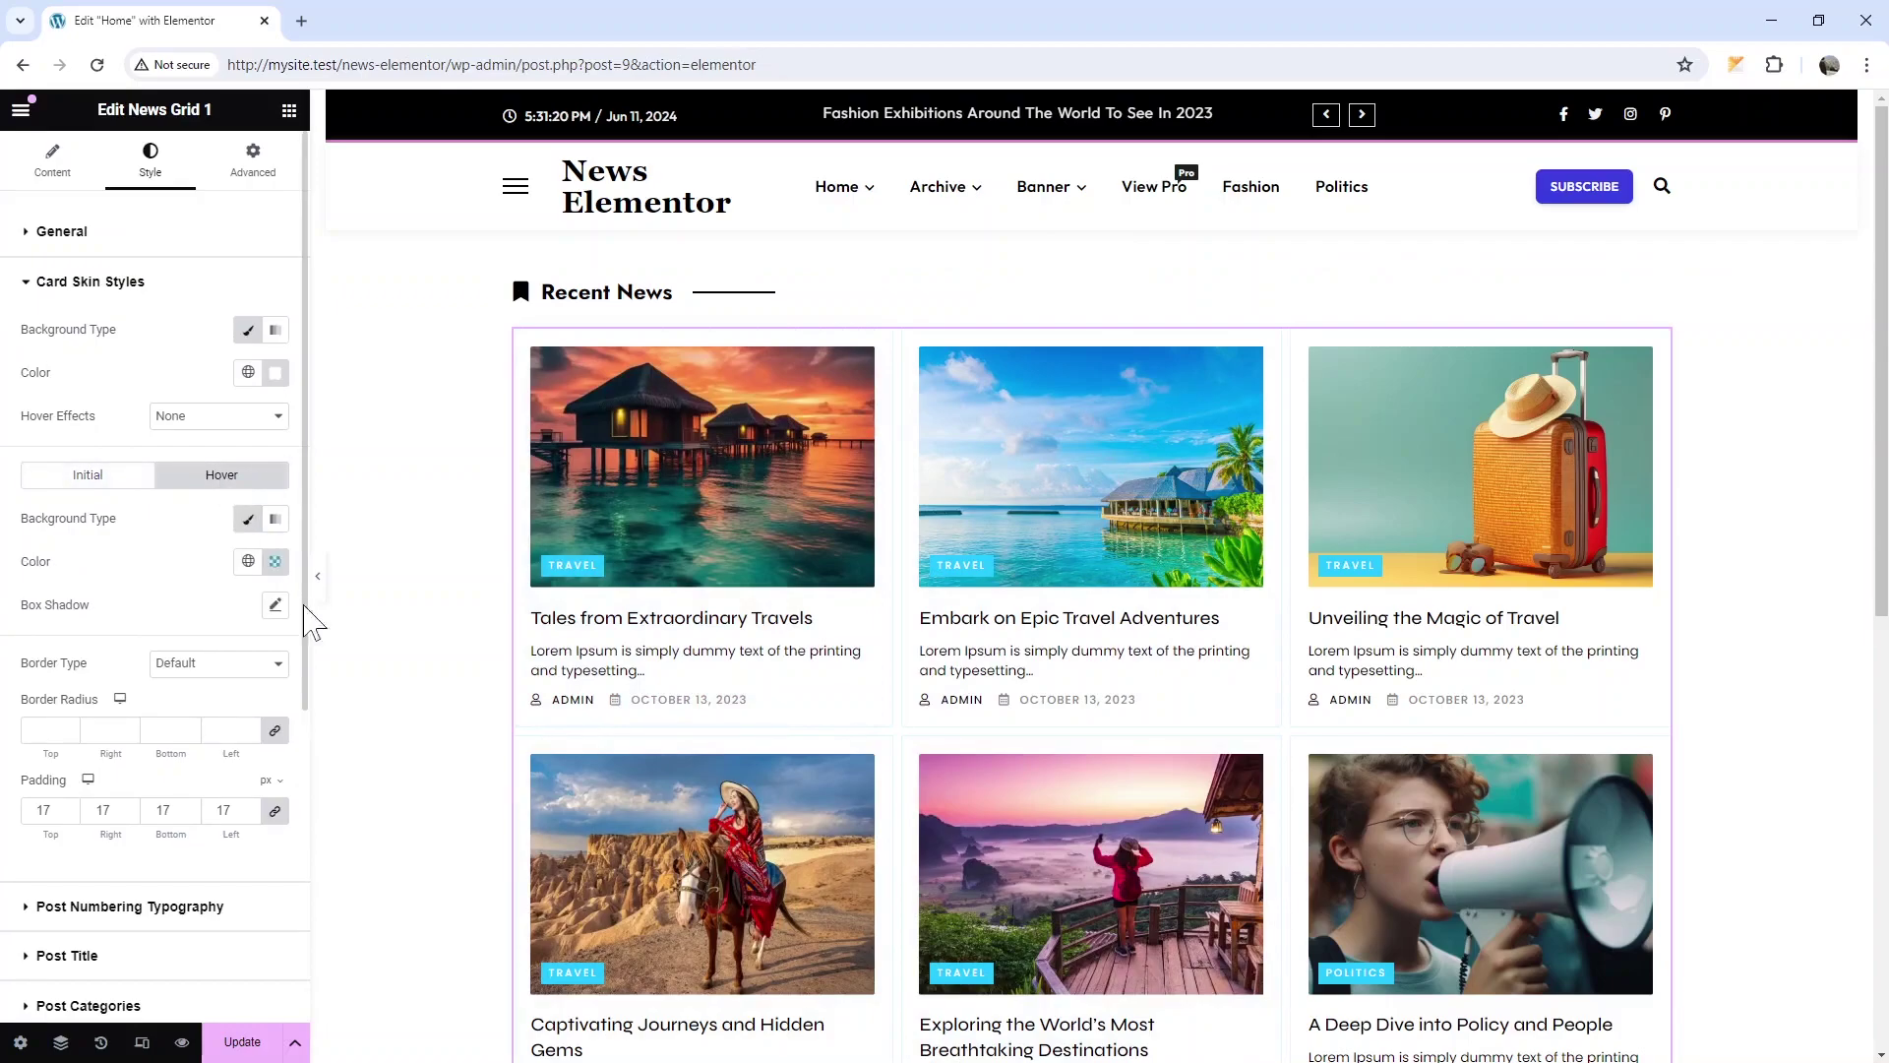
click(274, 561)
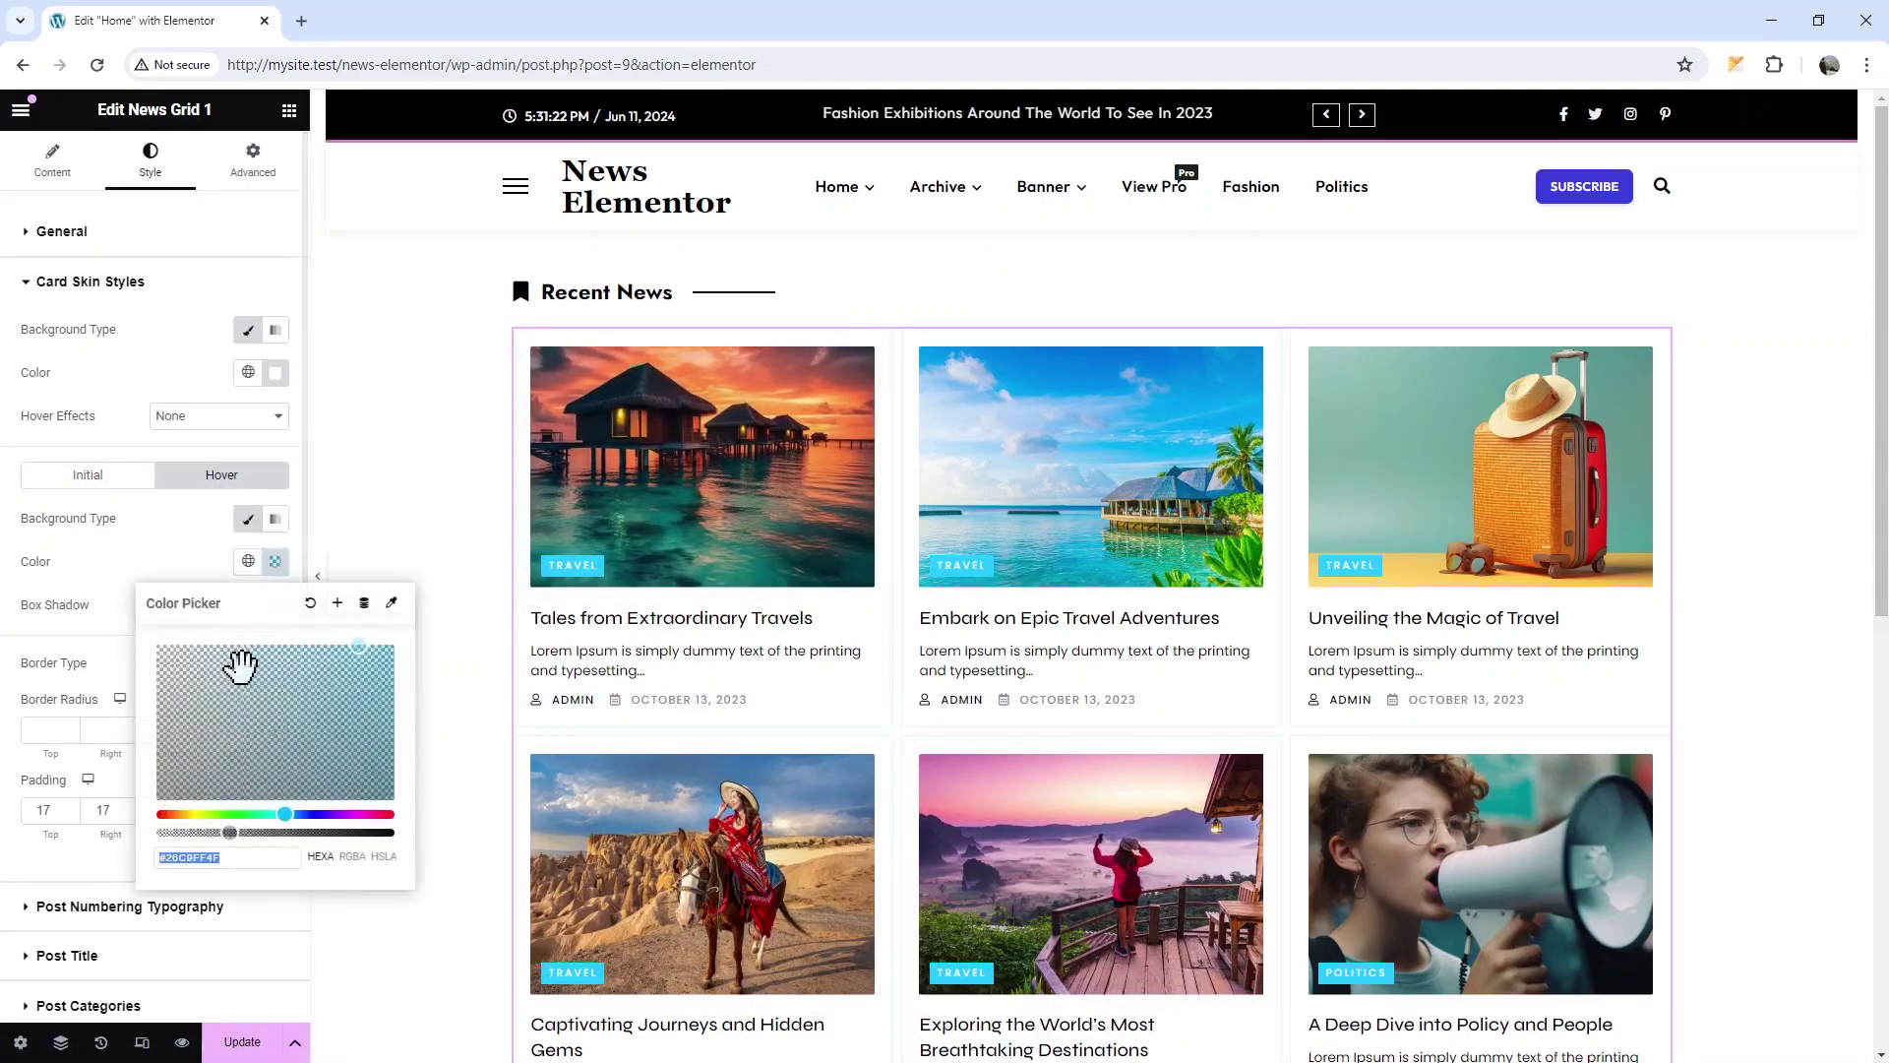
click(326, 813)
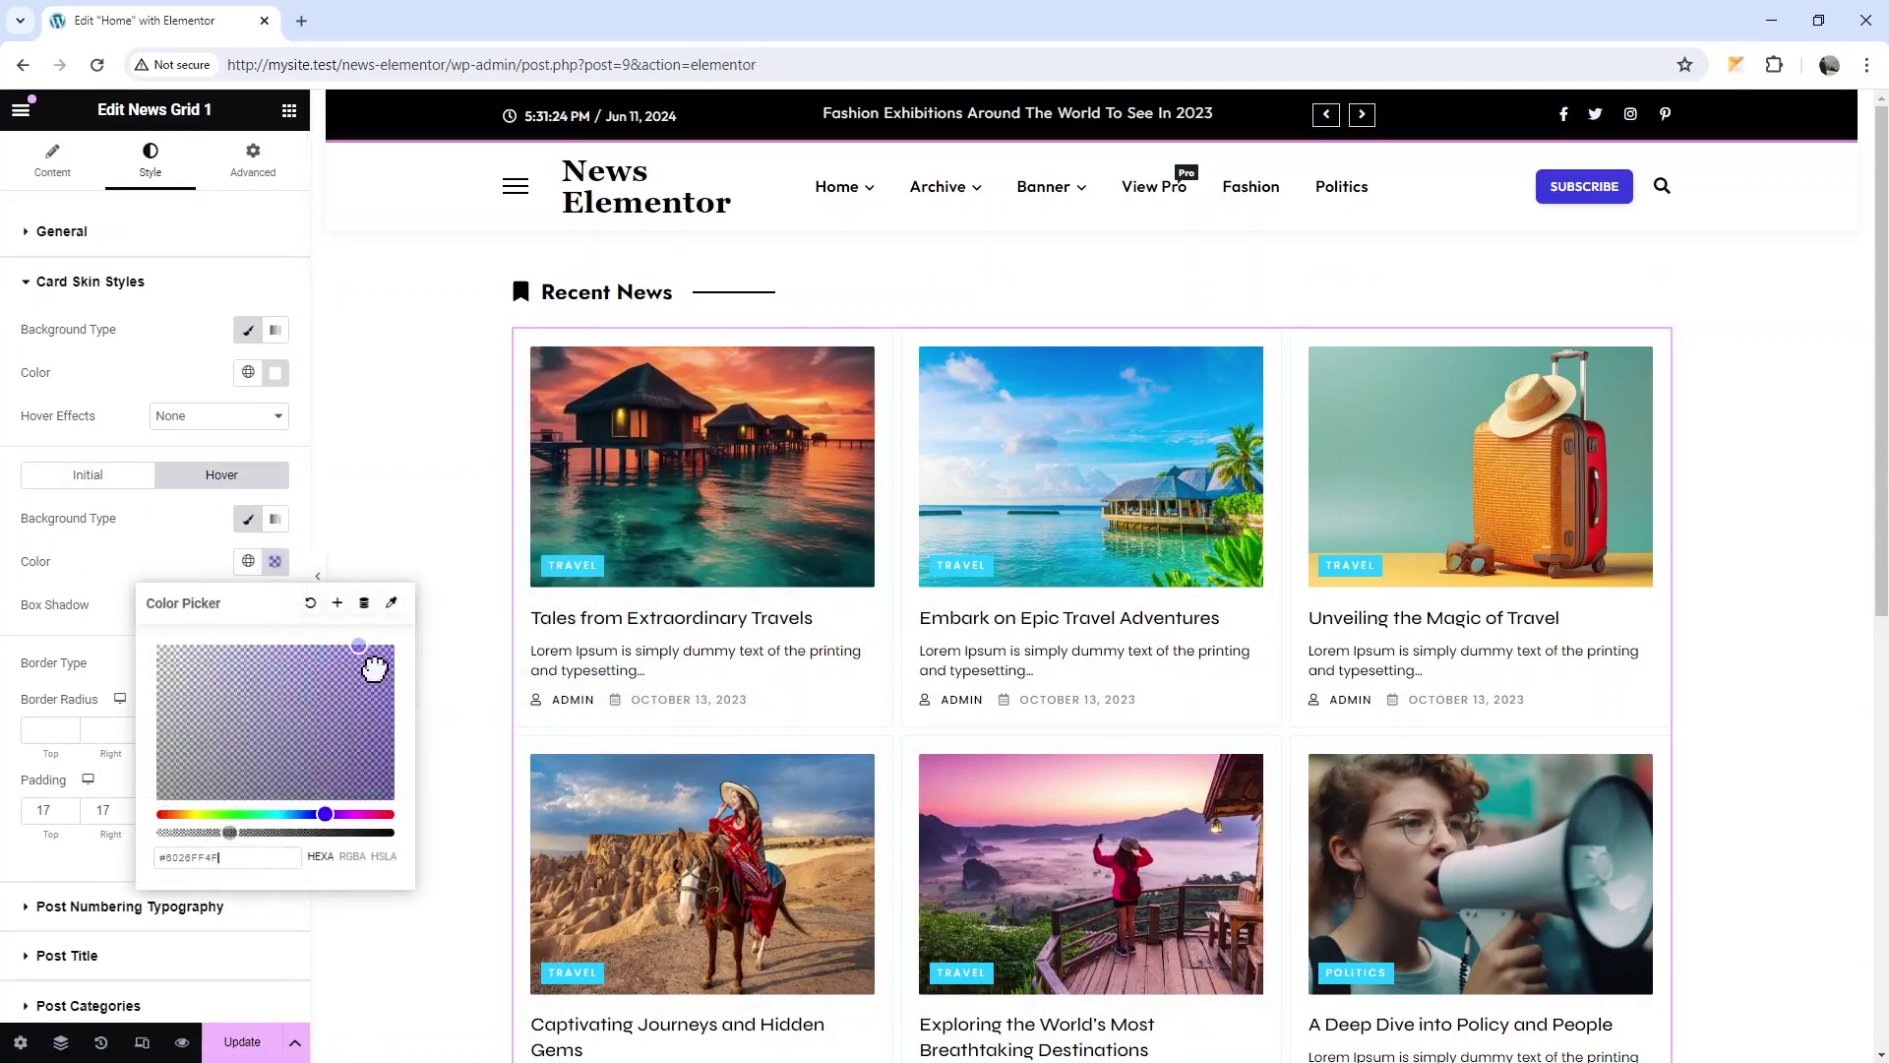
click(375, 662)
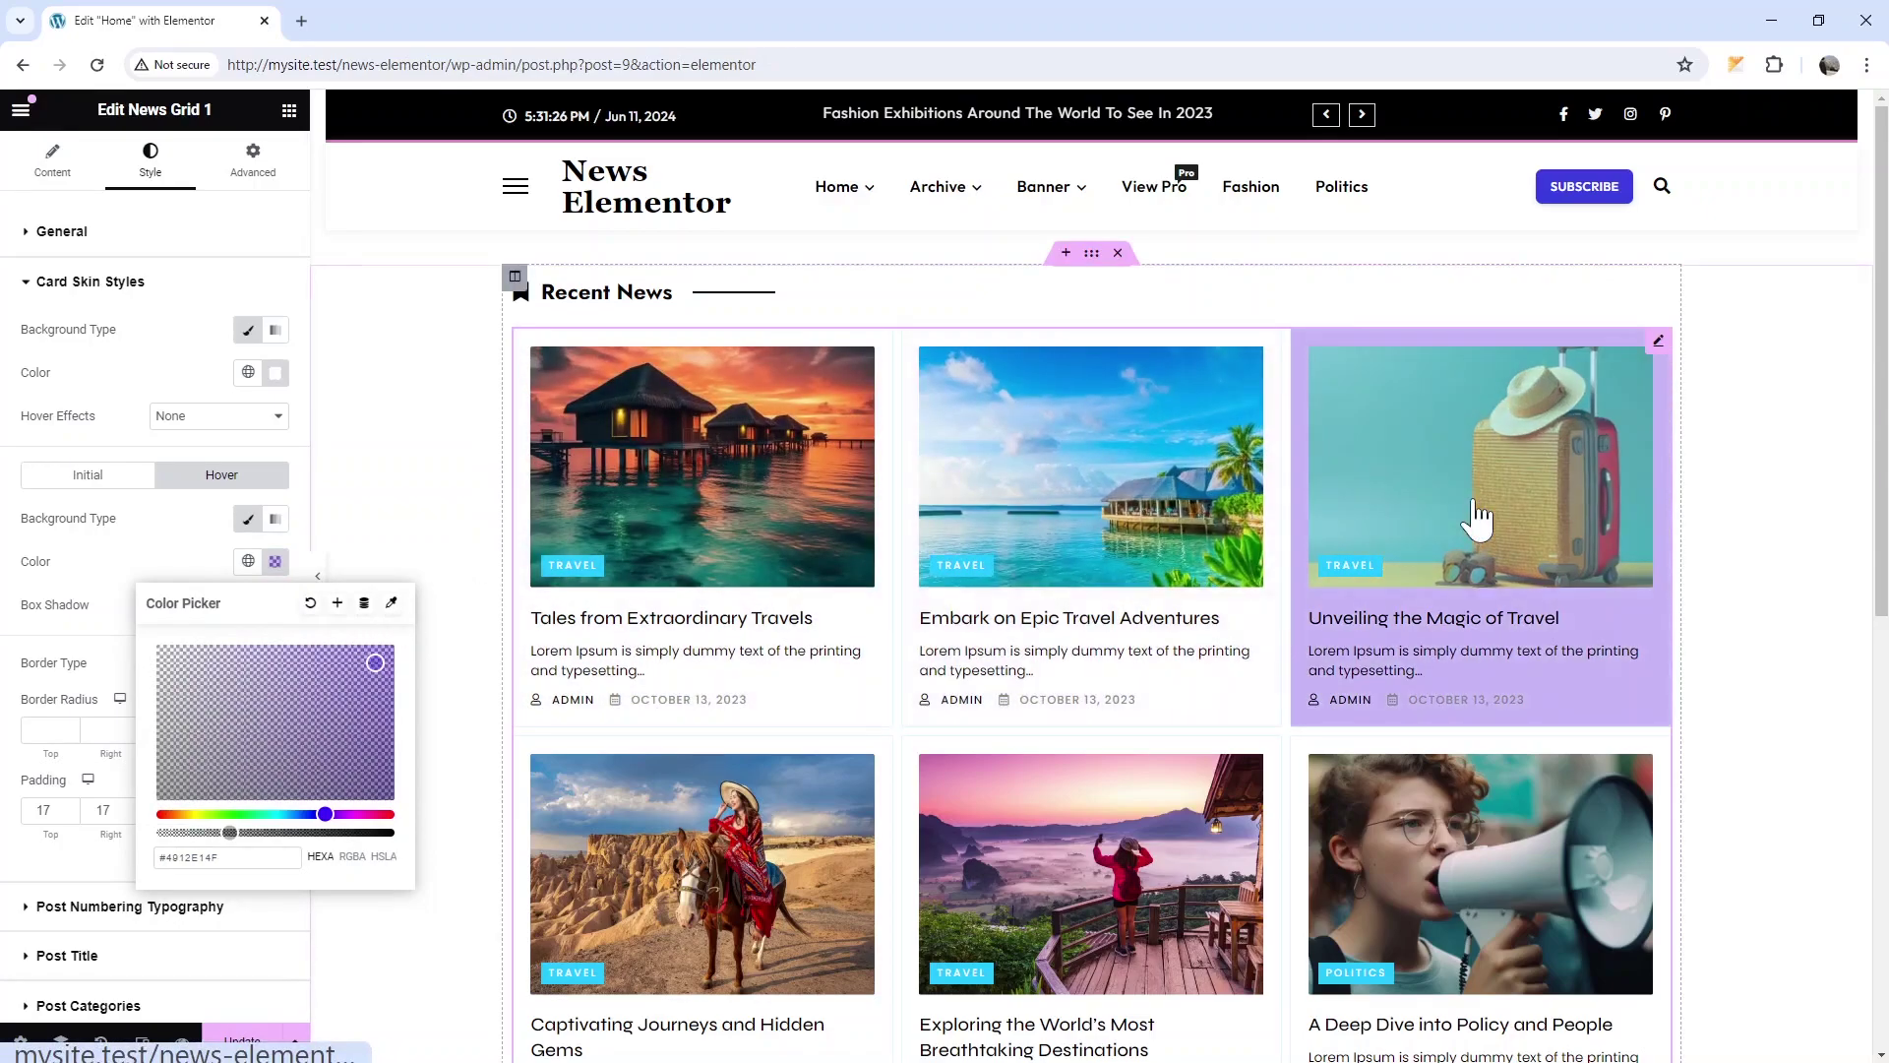
click(169, 580)
scroll(232, 718, down, 2)
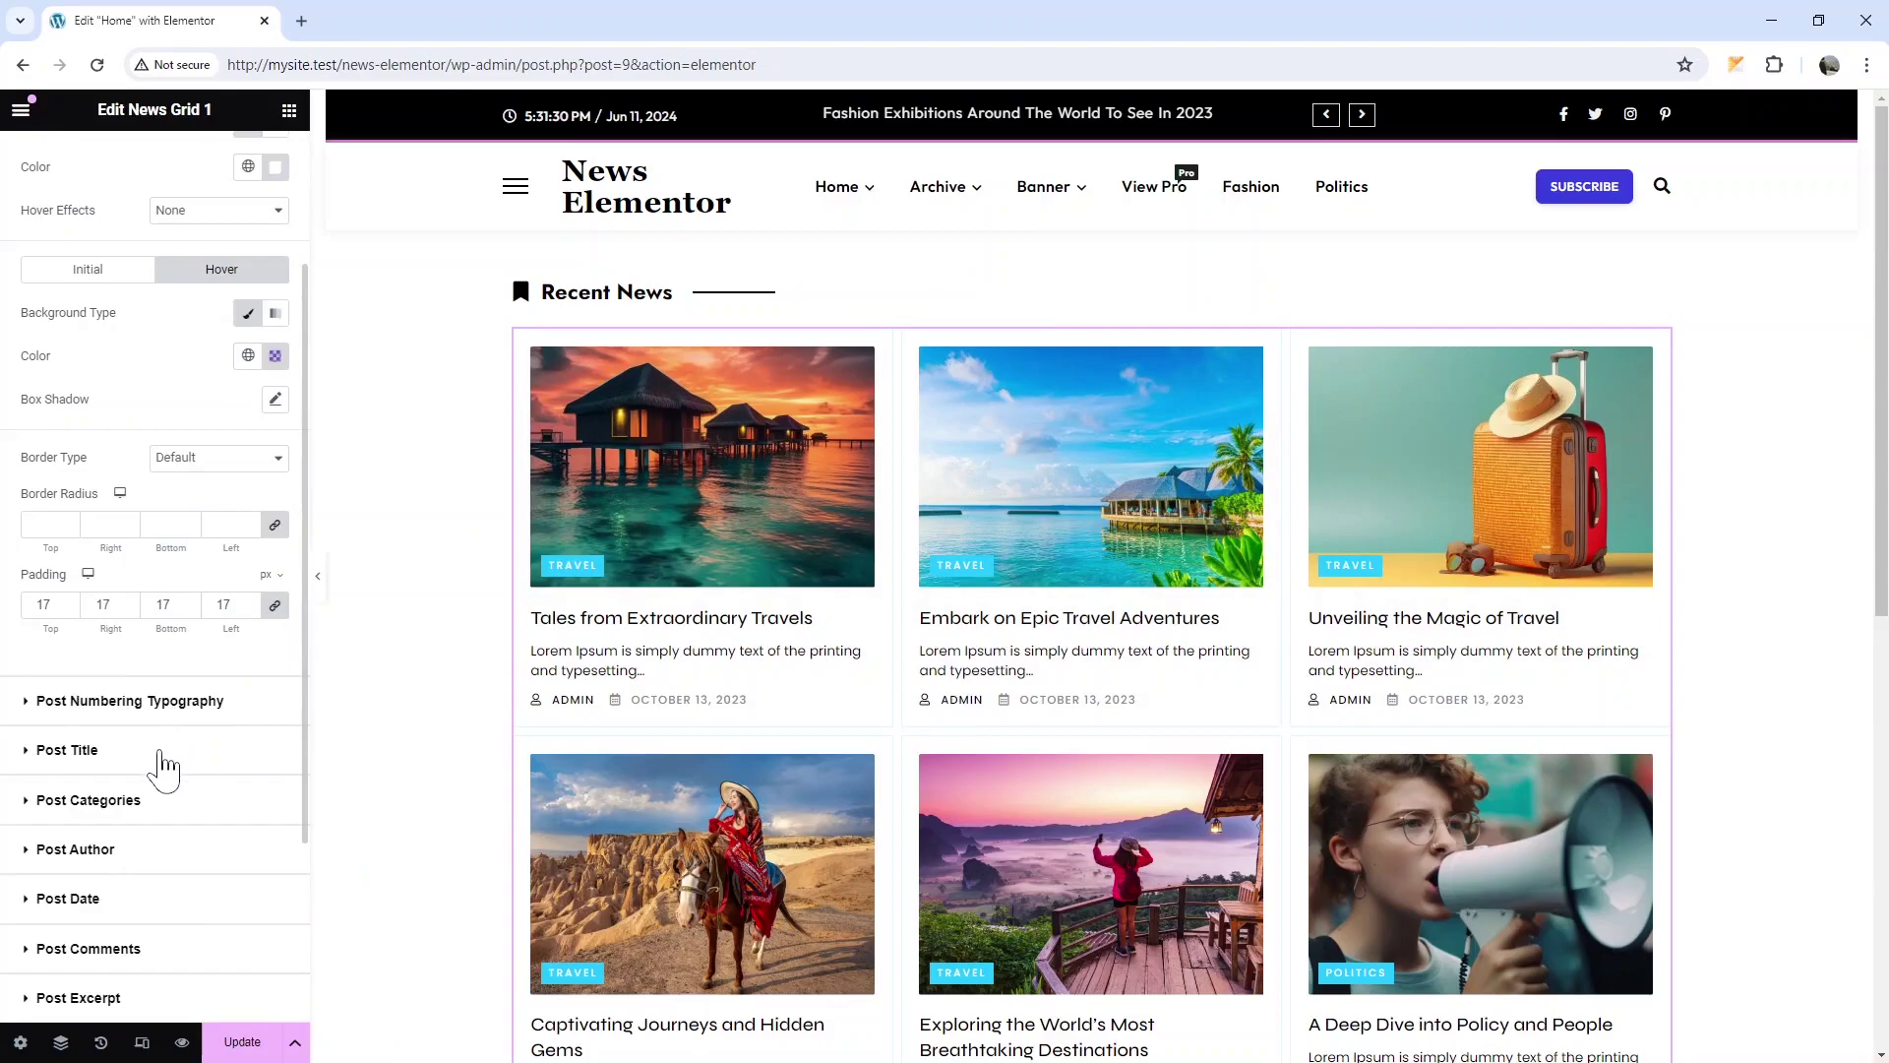
Set the Post Title typography size to 28
click(161, 752)
scroll(141, 739, down, 1)
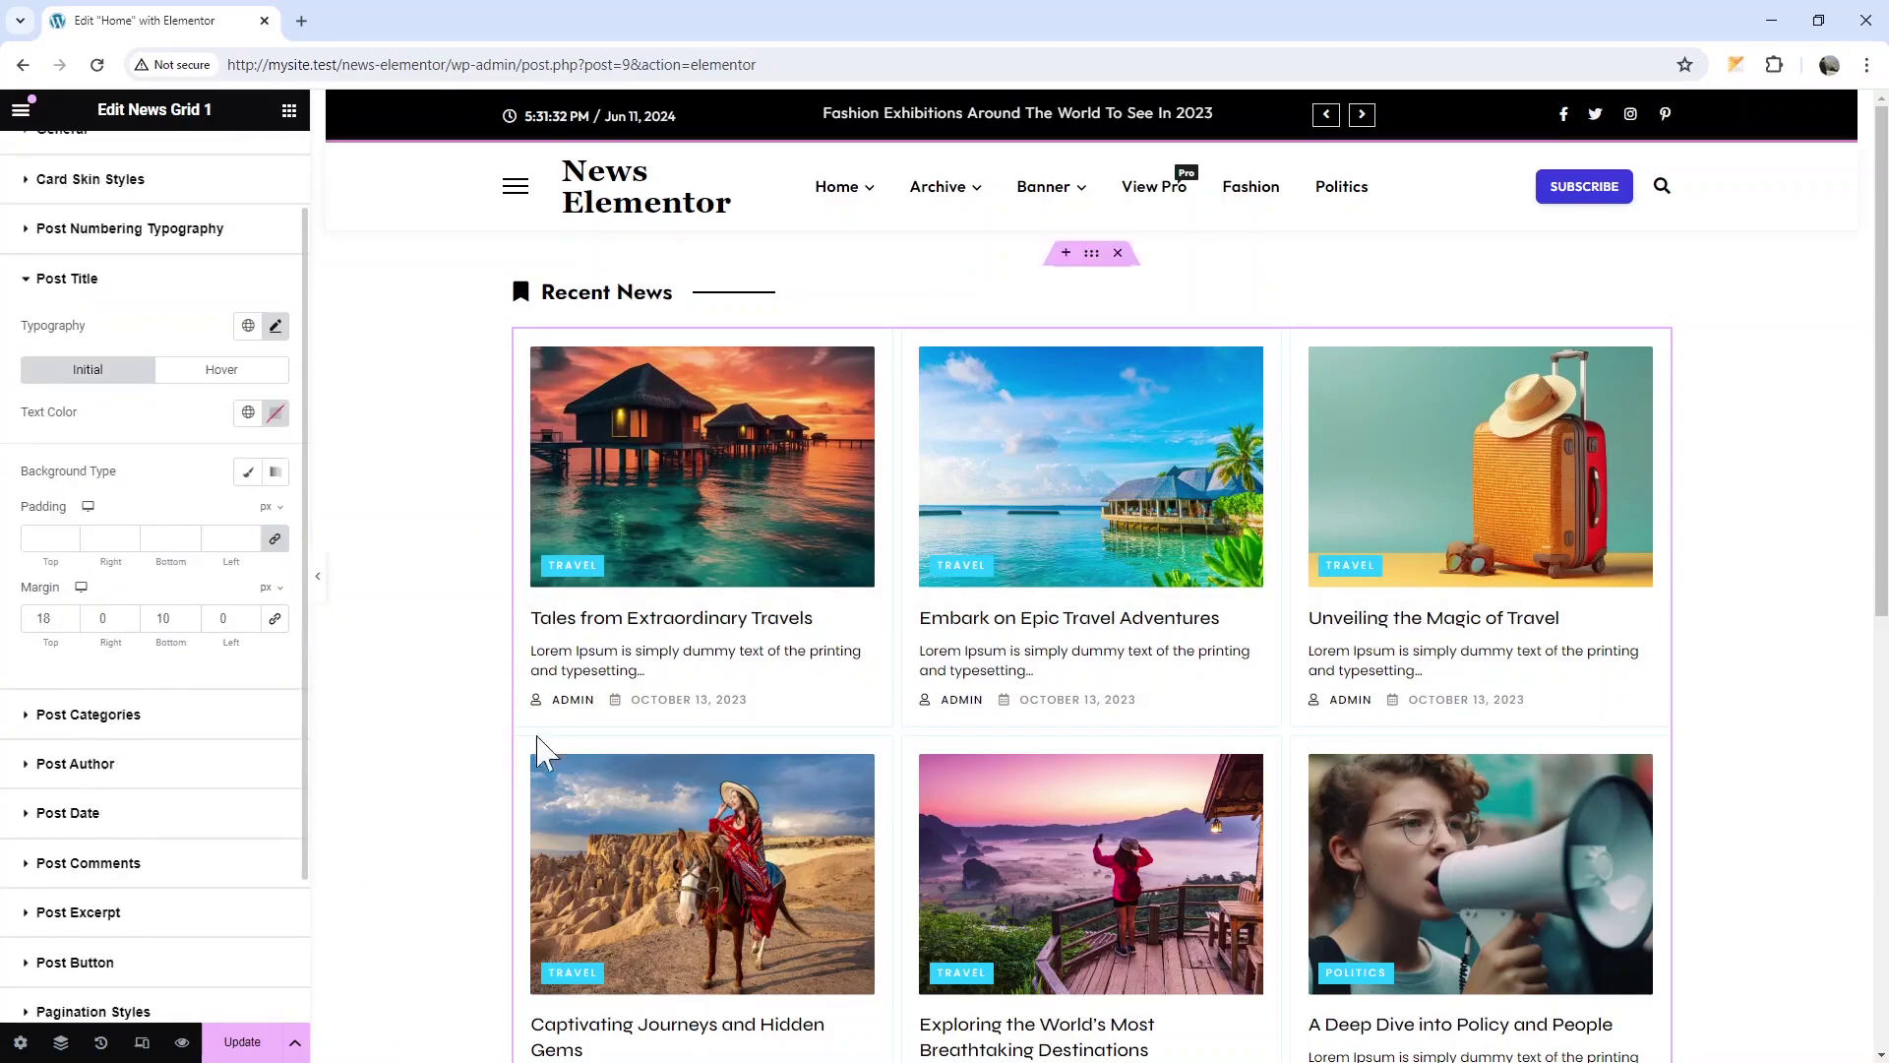
click(274, 324)
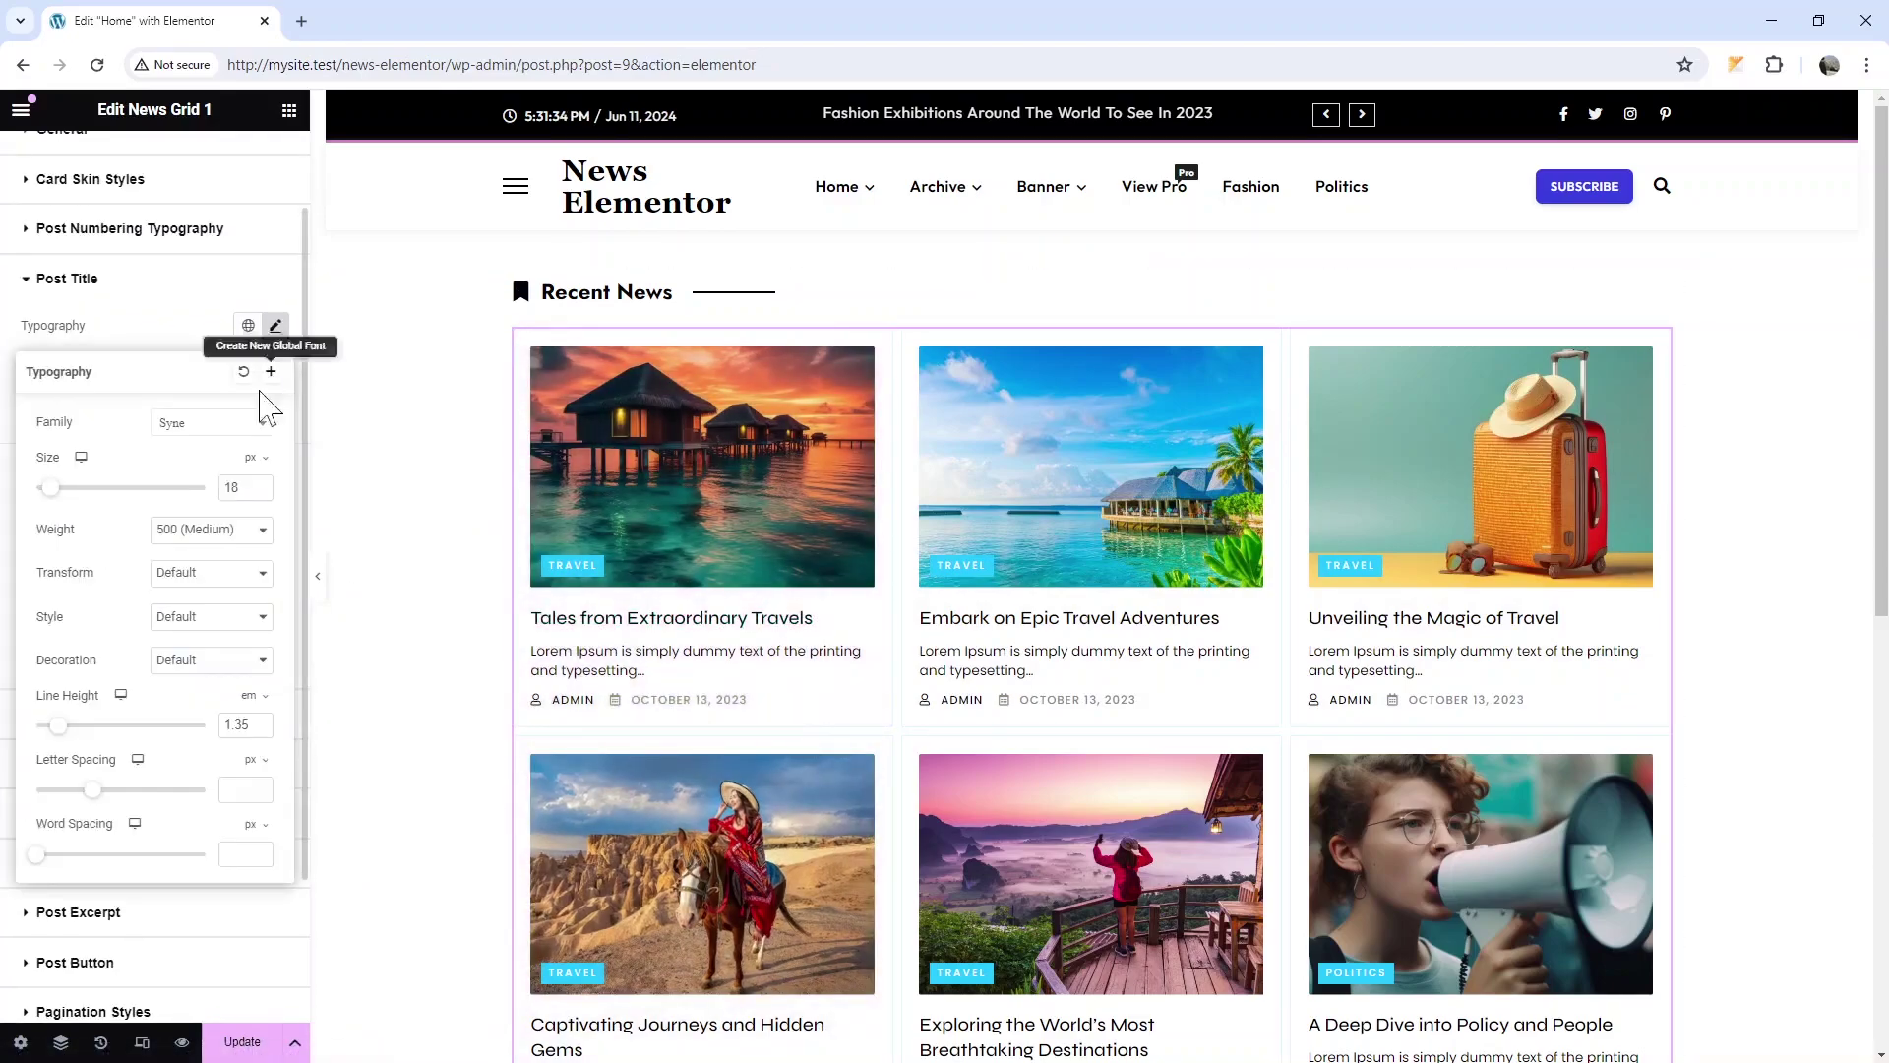
drag(52, 504, 64, 505)
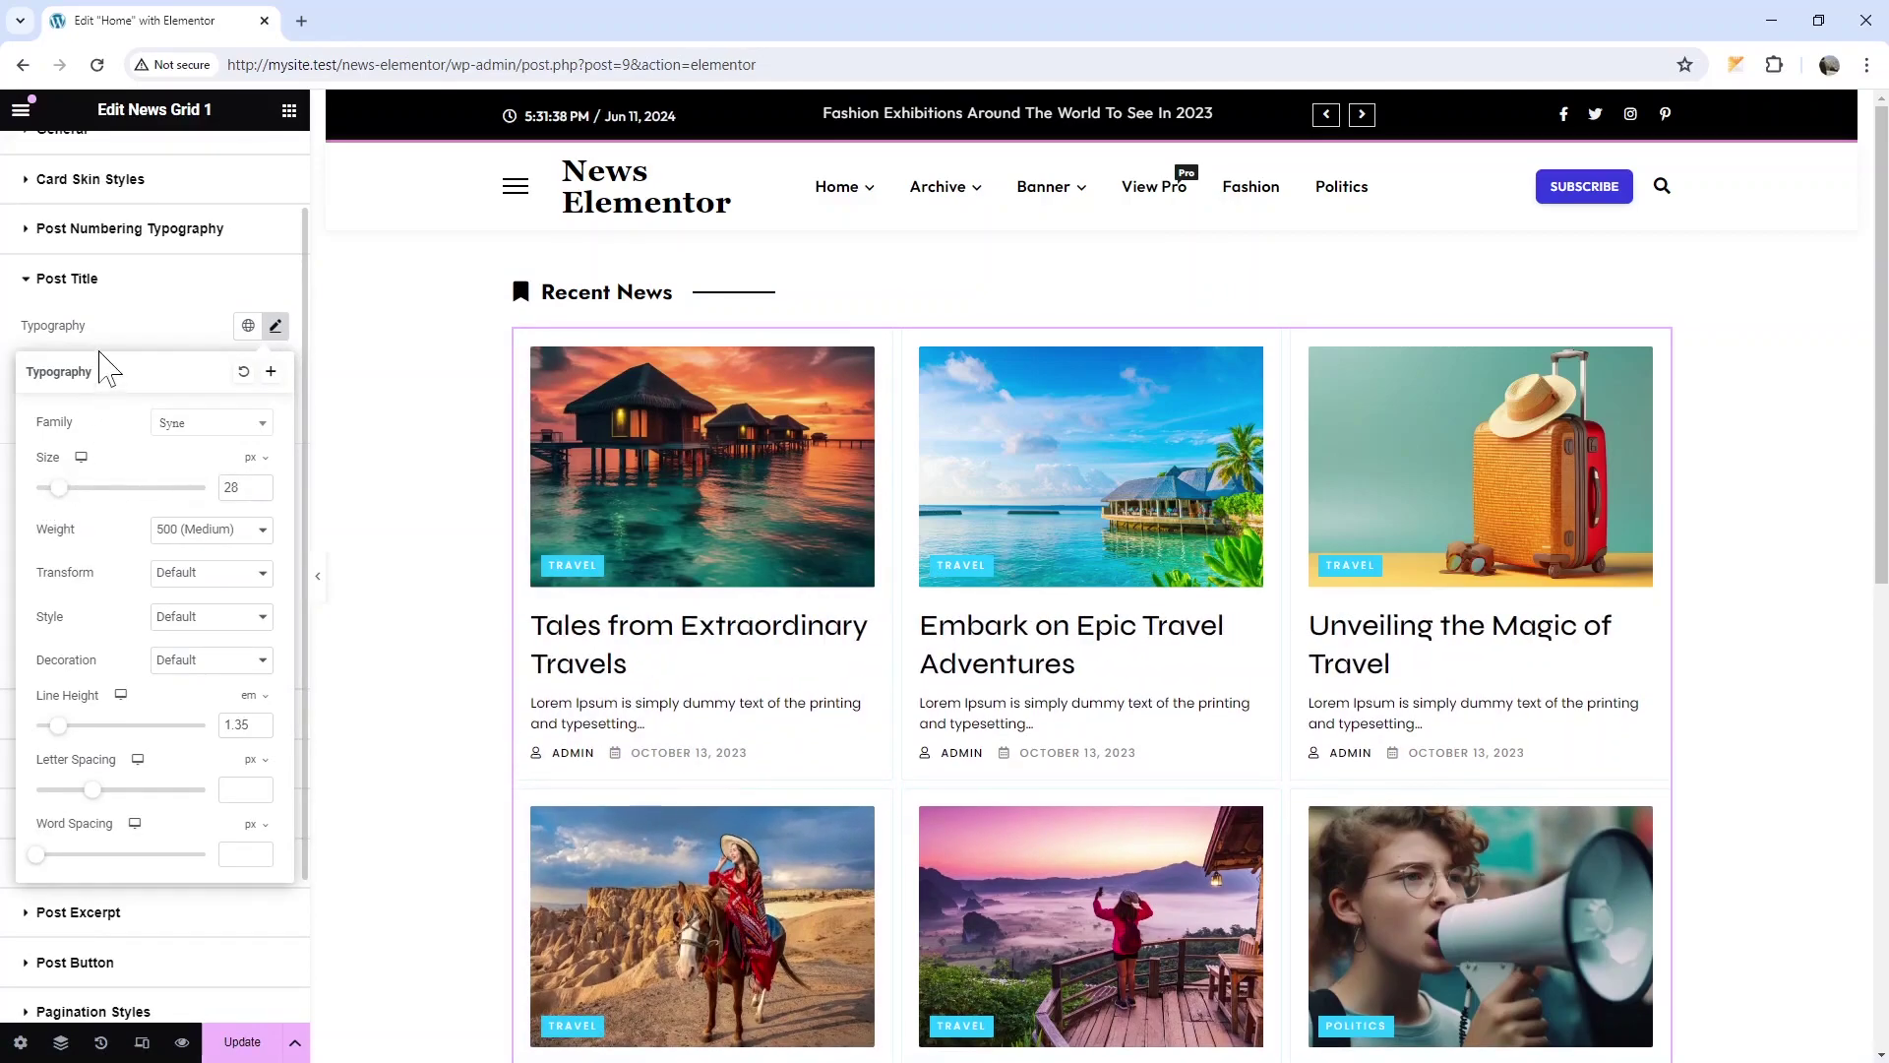
click(148, 330)
scroll(75, 798, down, 1)
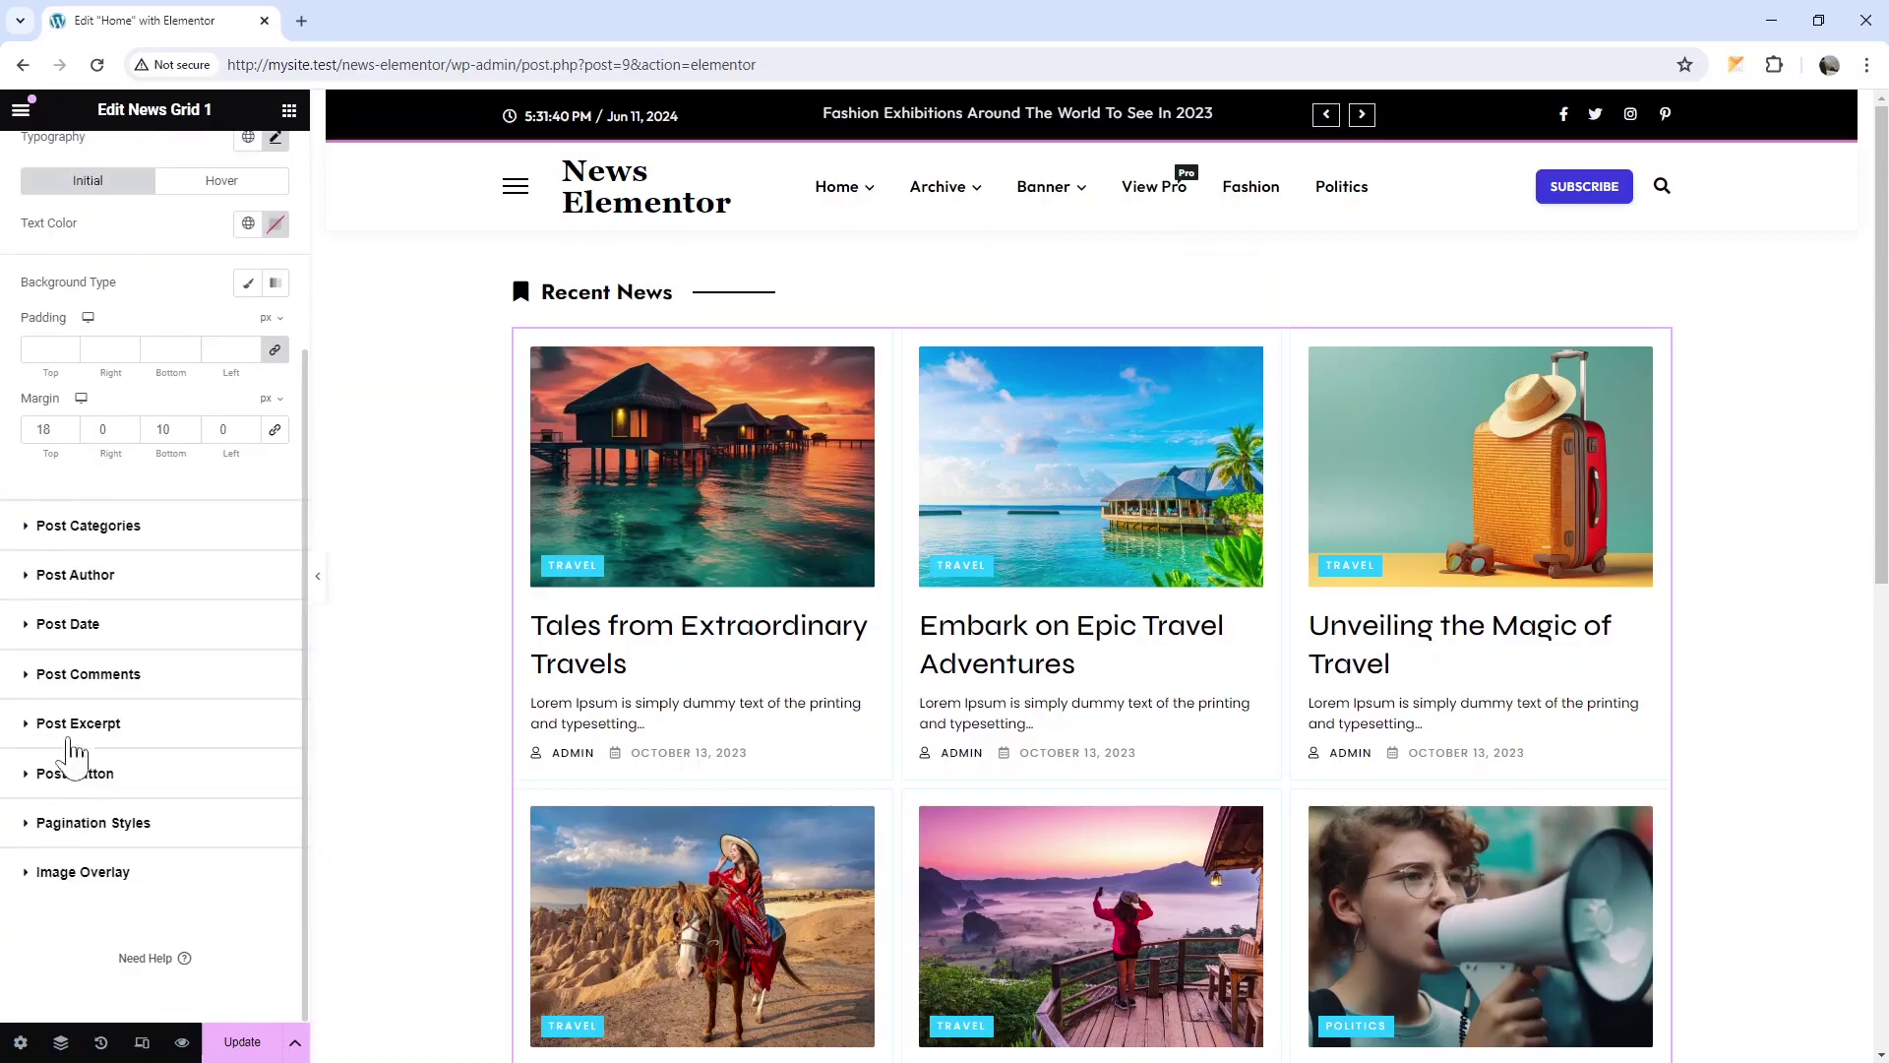
Give the post category labels a dark teal background colour
click(69, 541)
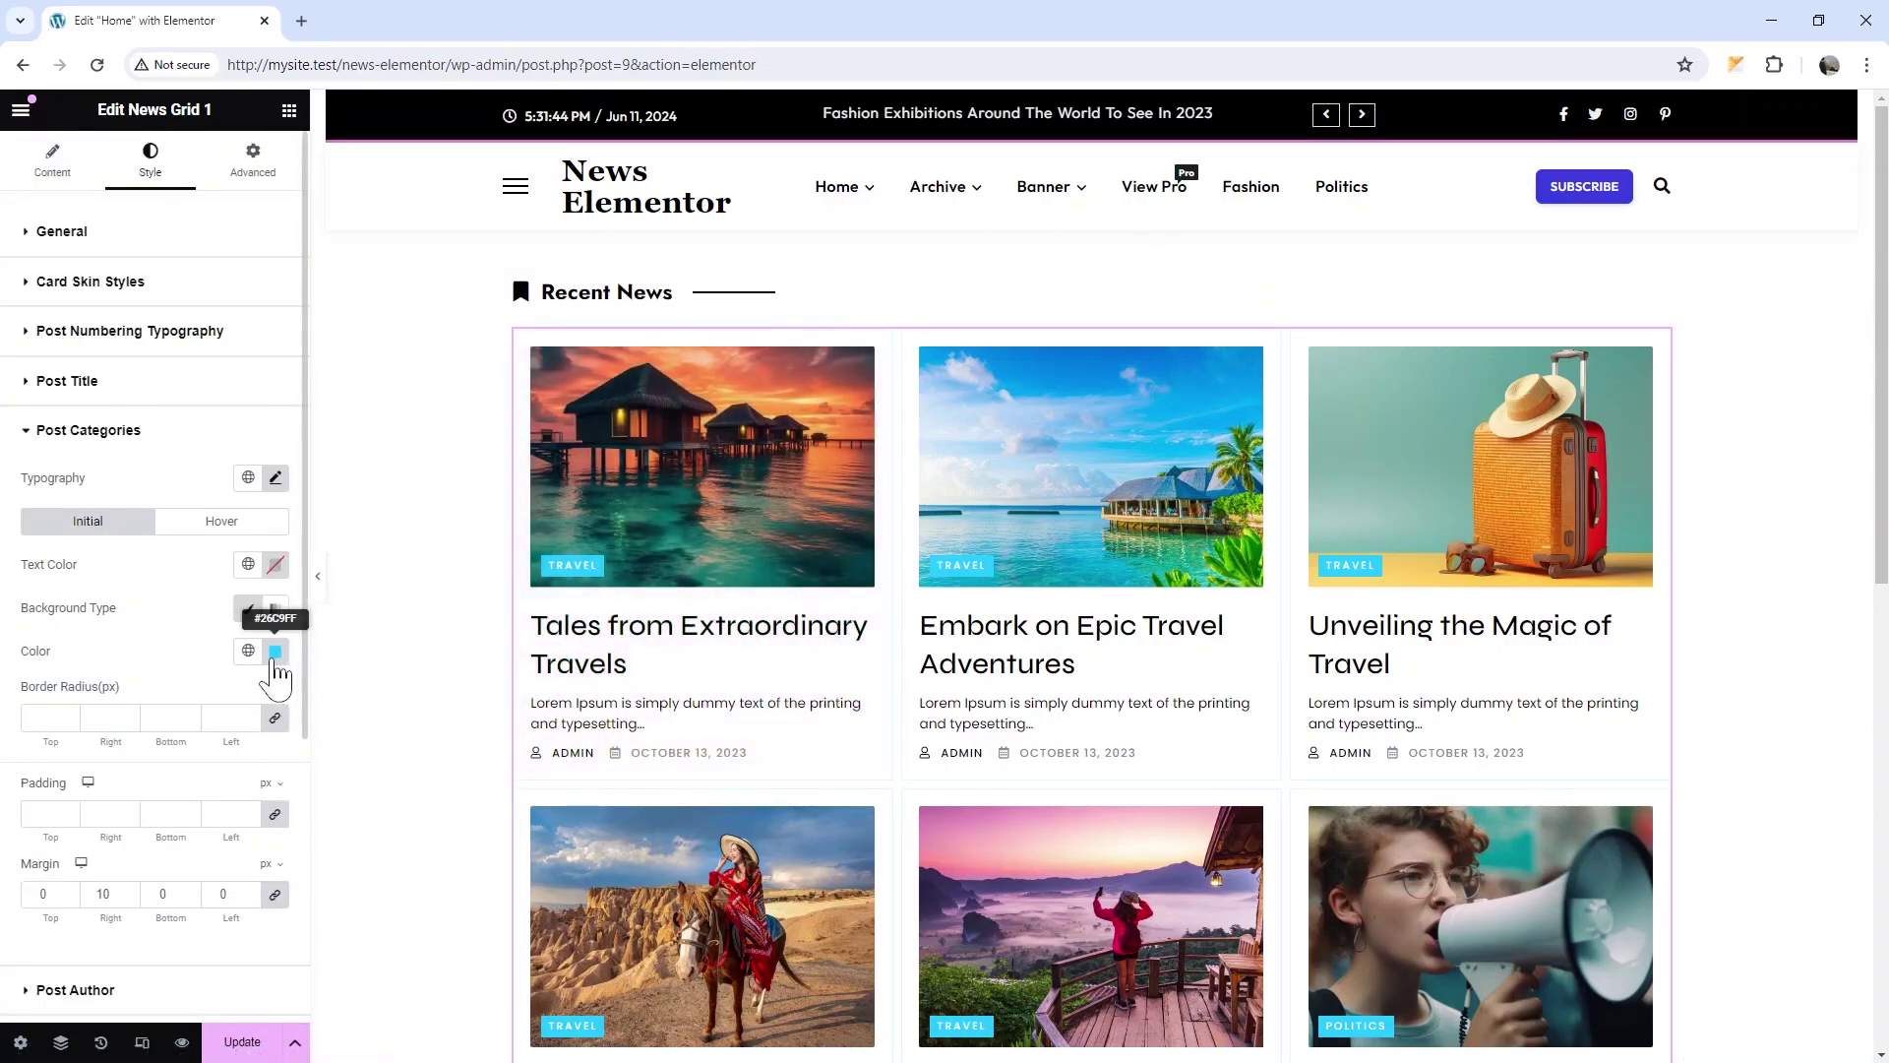
click(275, 653)
click(347, 844)
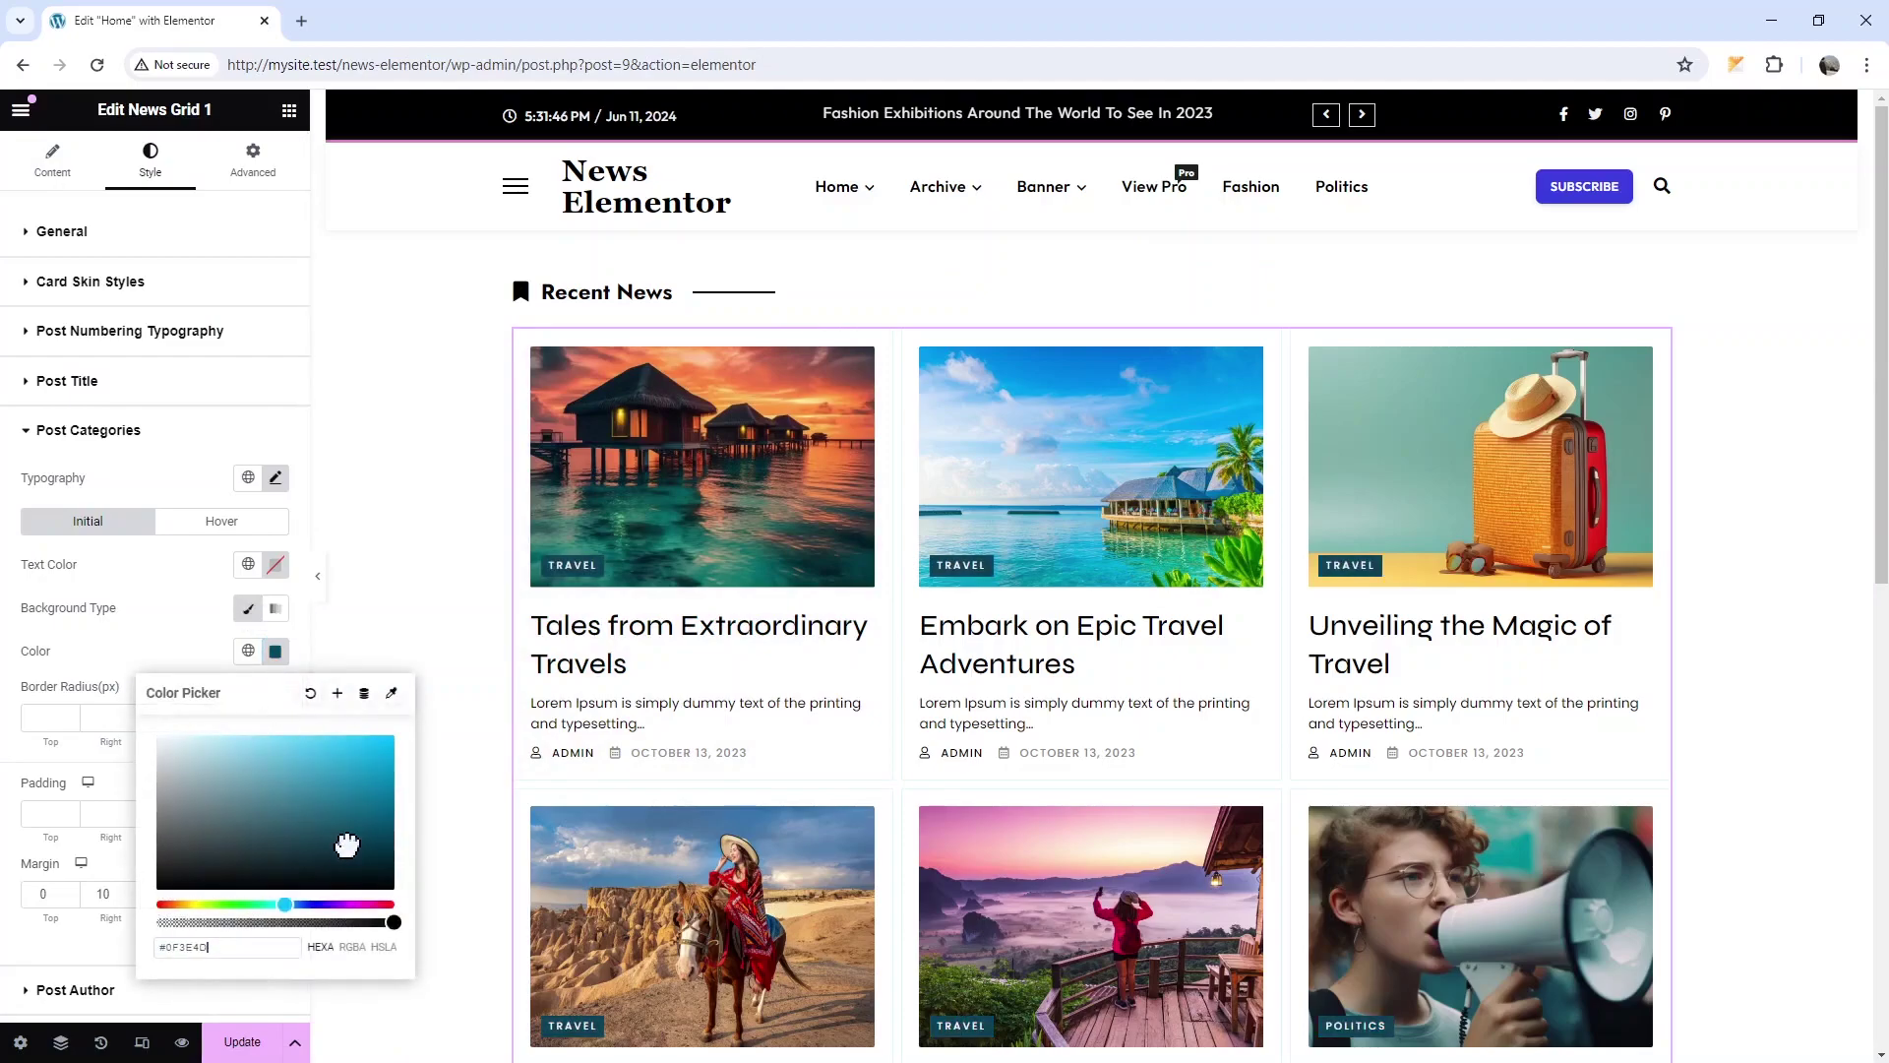
Give hovered category labels a Classic red background
click(201, 528)
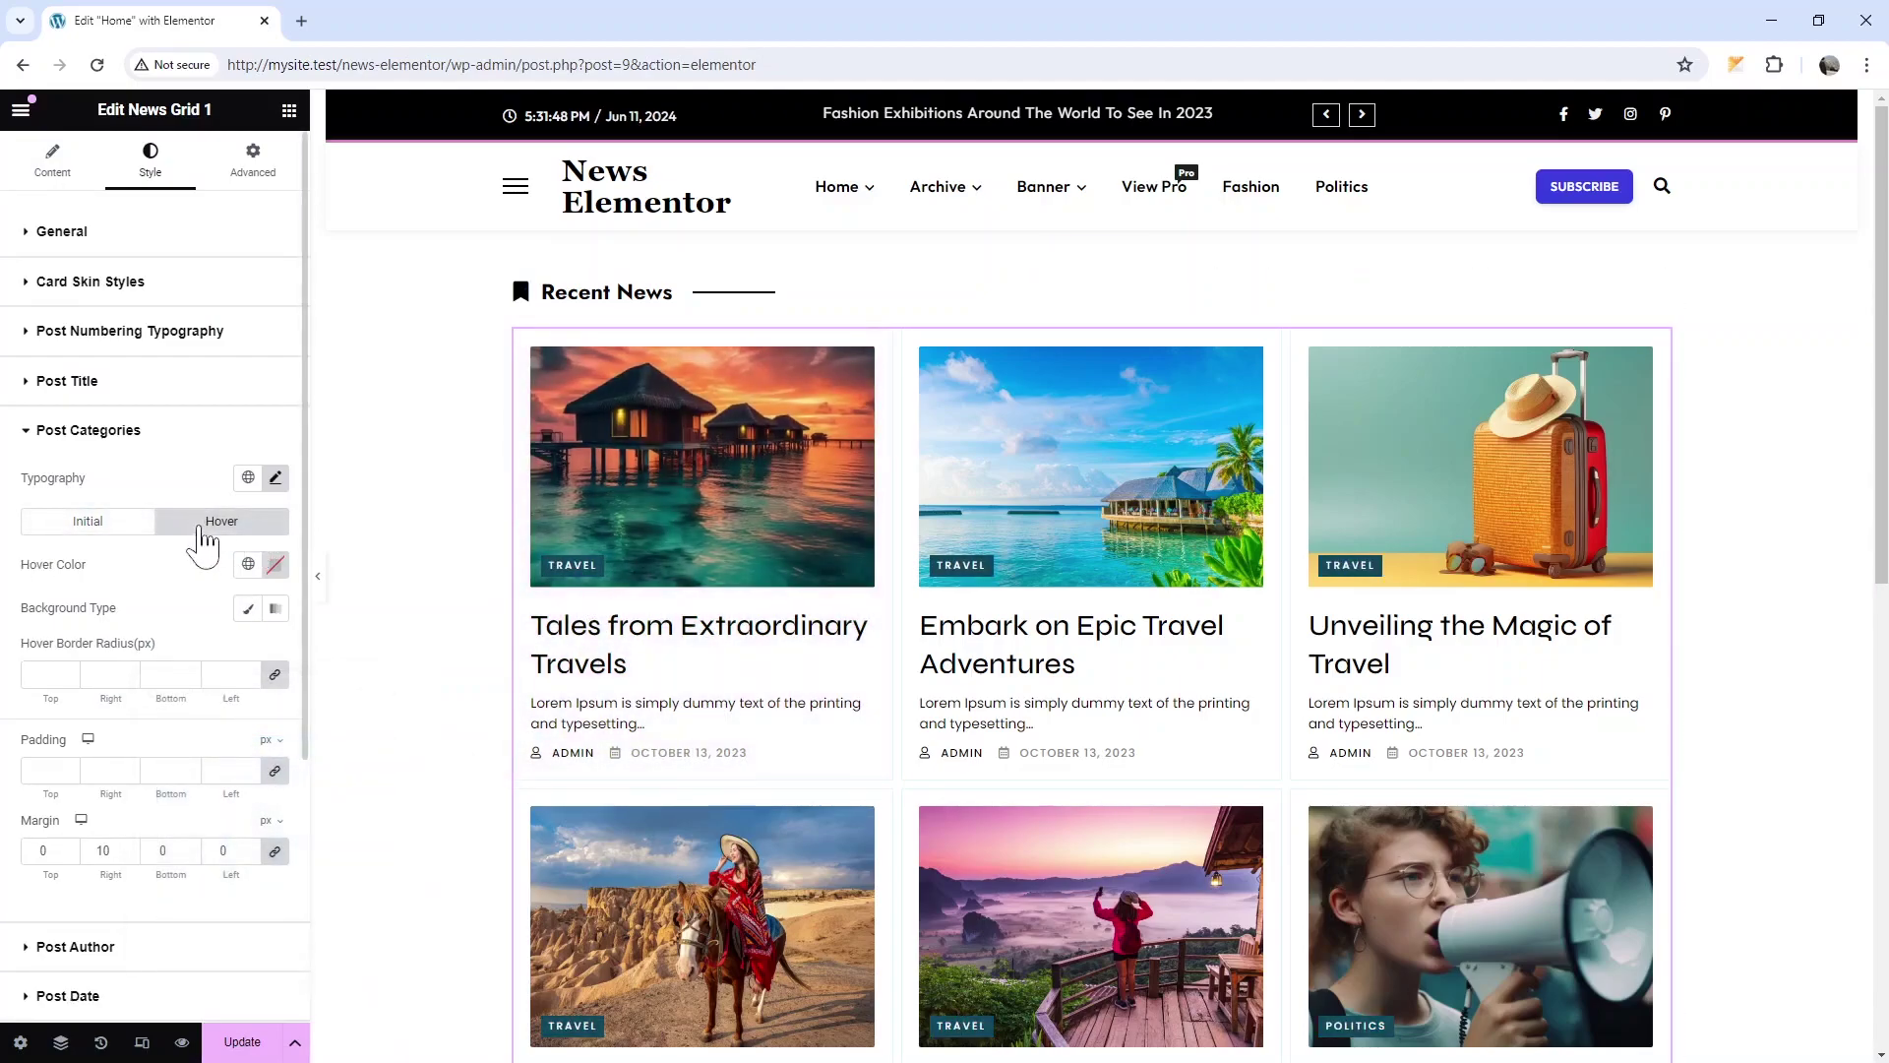
click(248, 609)
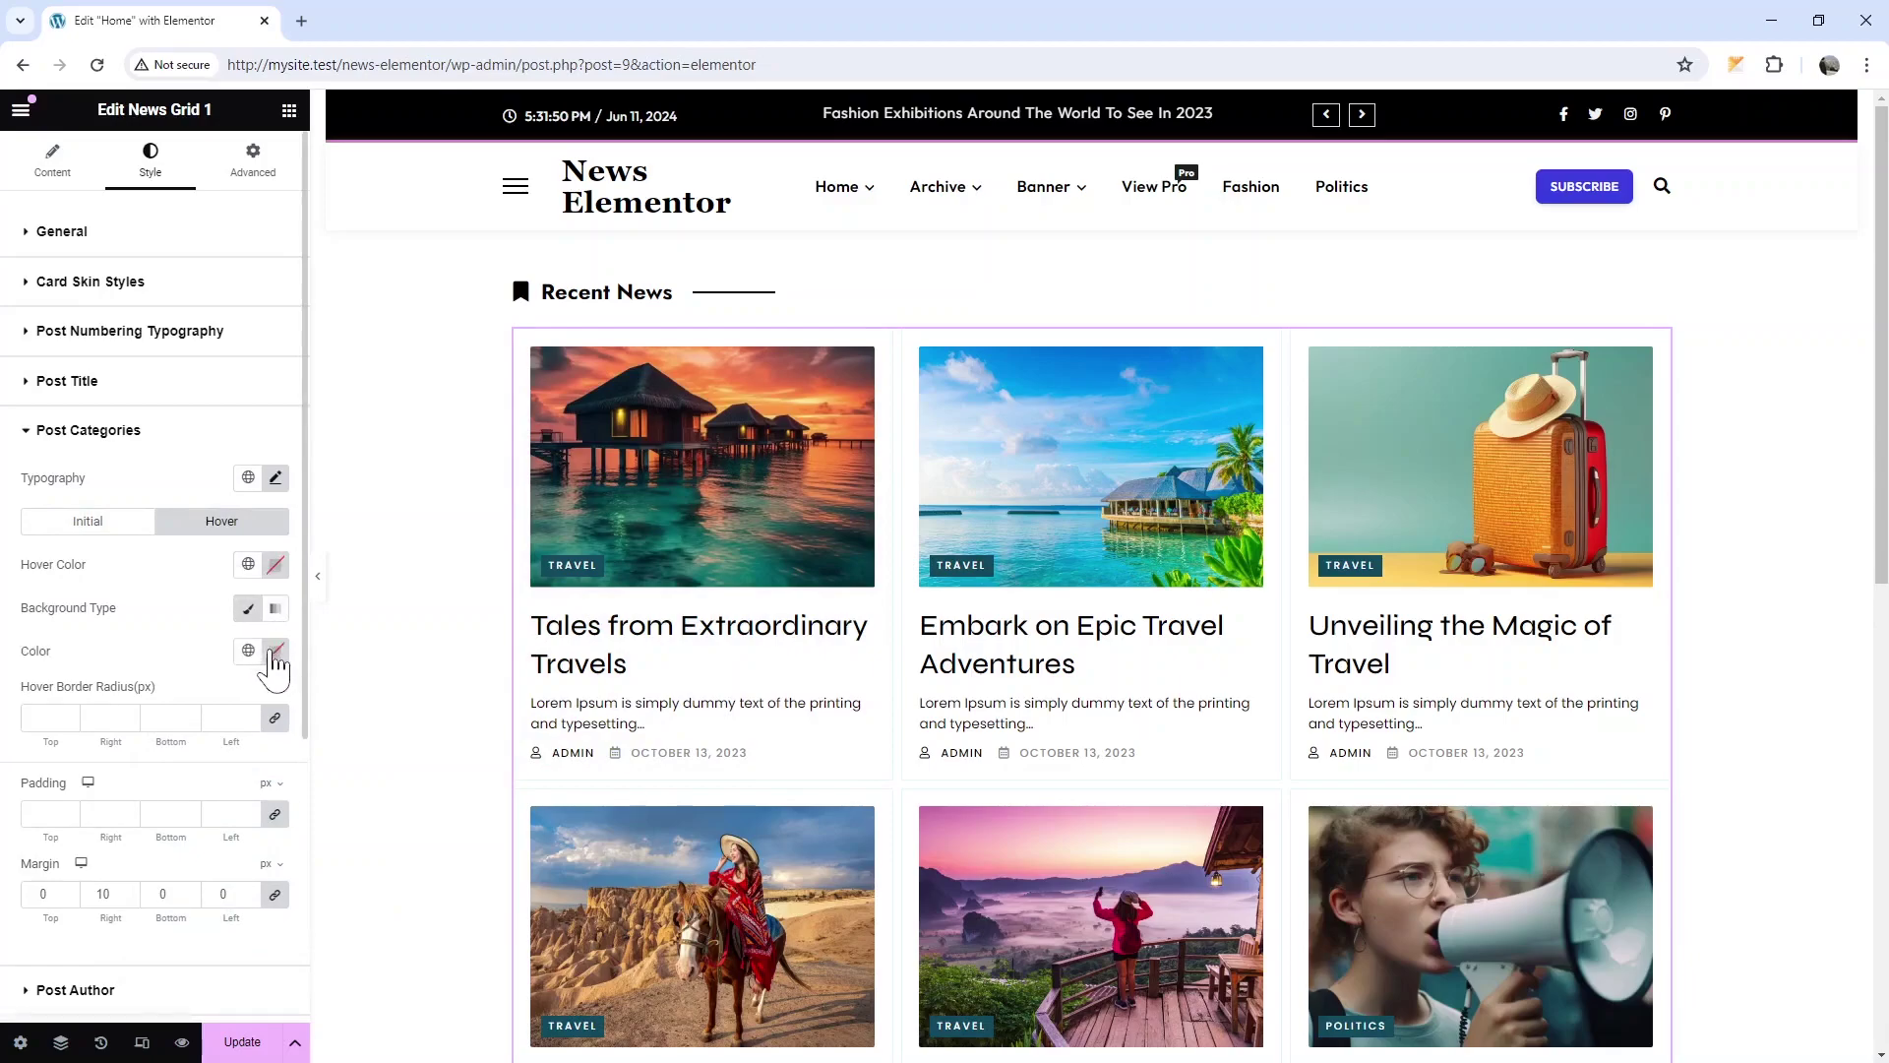
click(274, 650)
drag(300, 758, 413, 751)
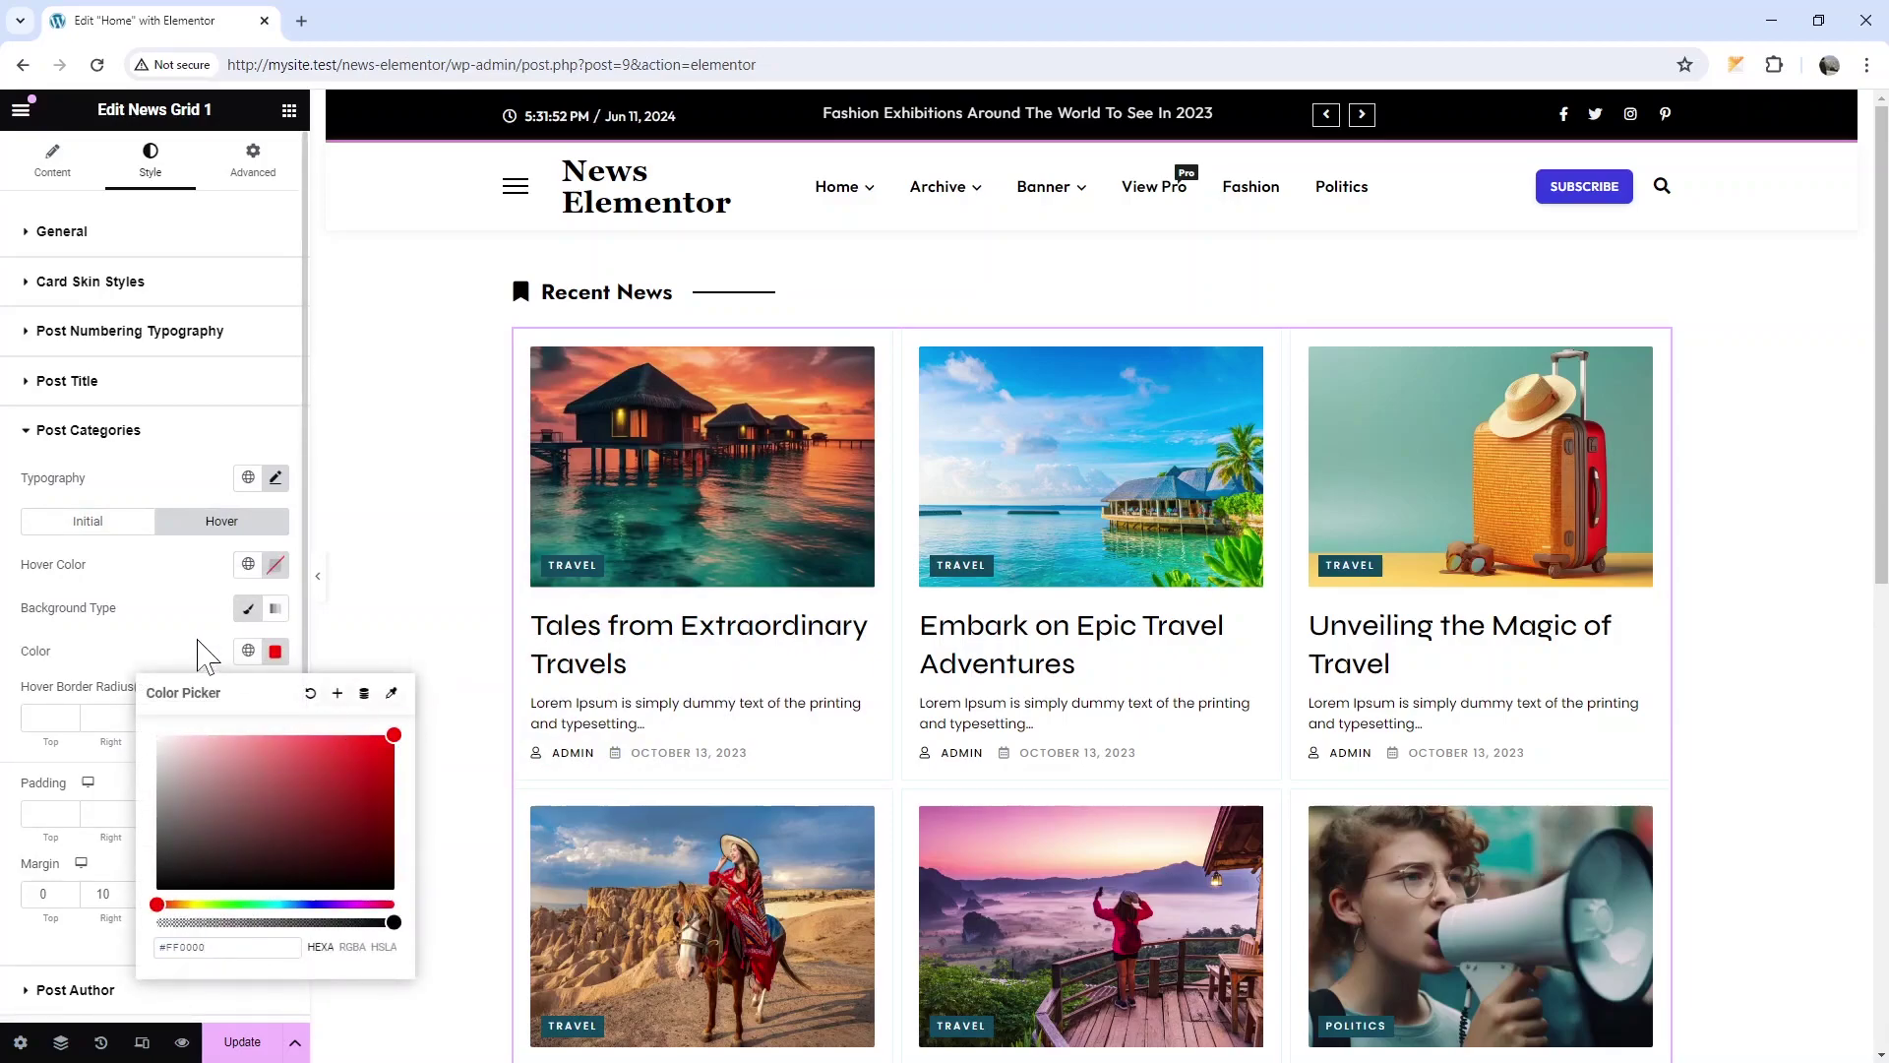
click(550, 582)
scroll(178, 709, down, 2)
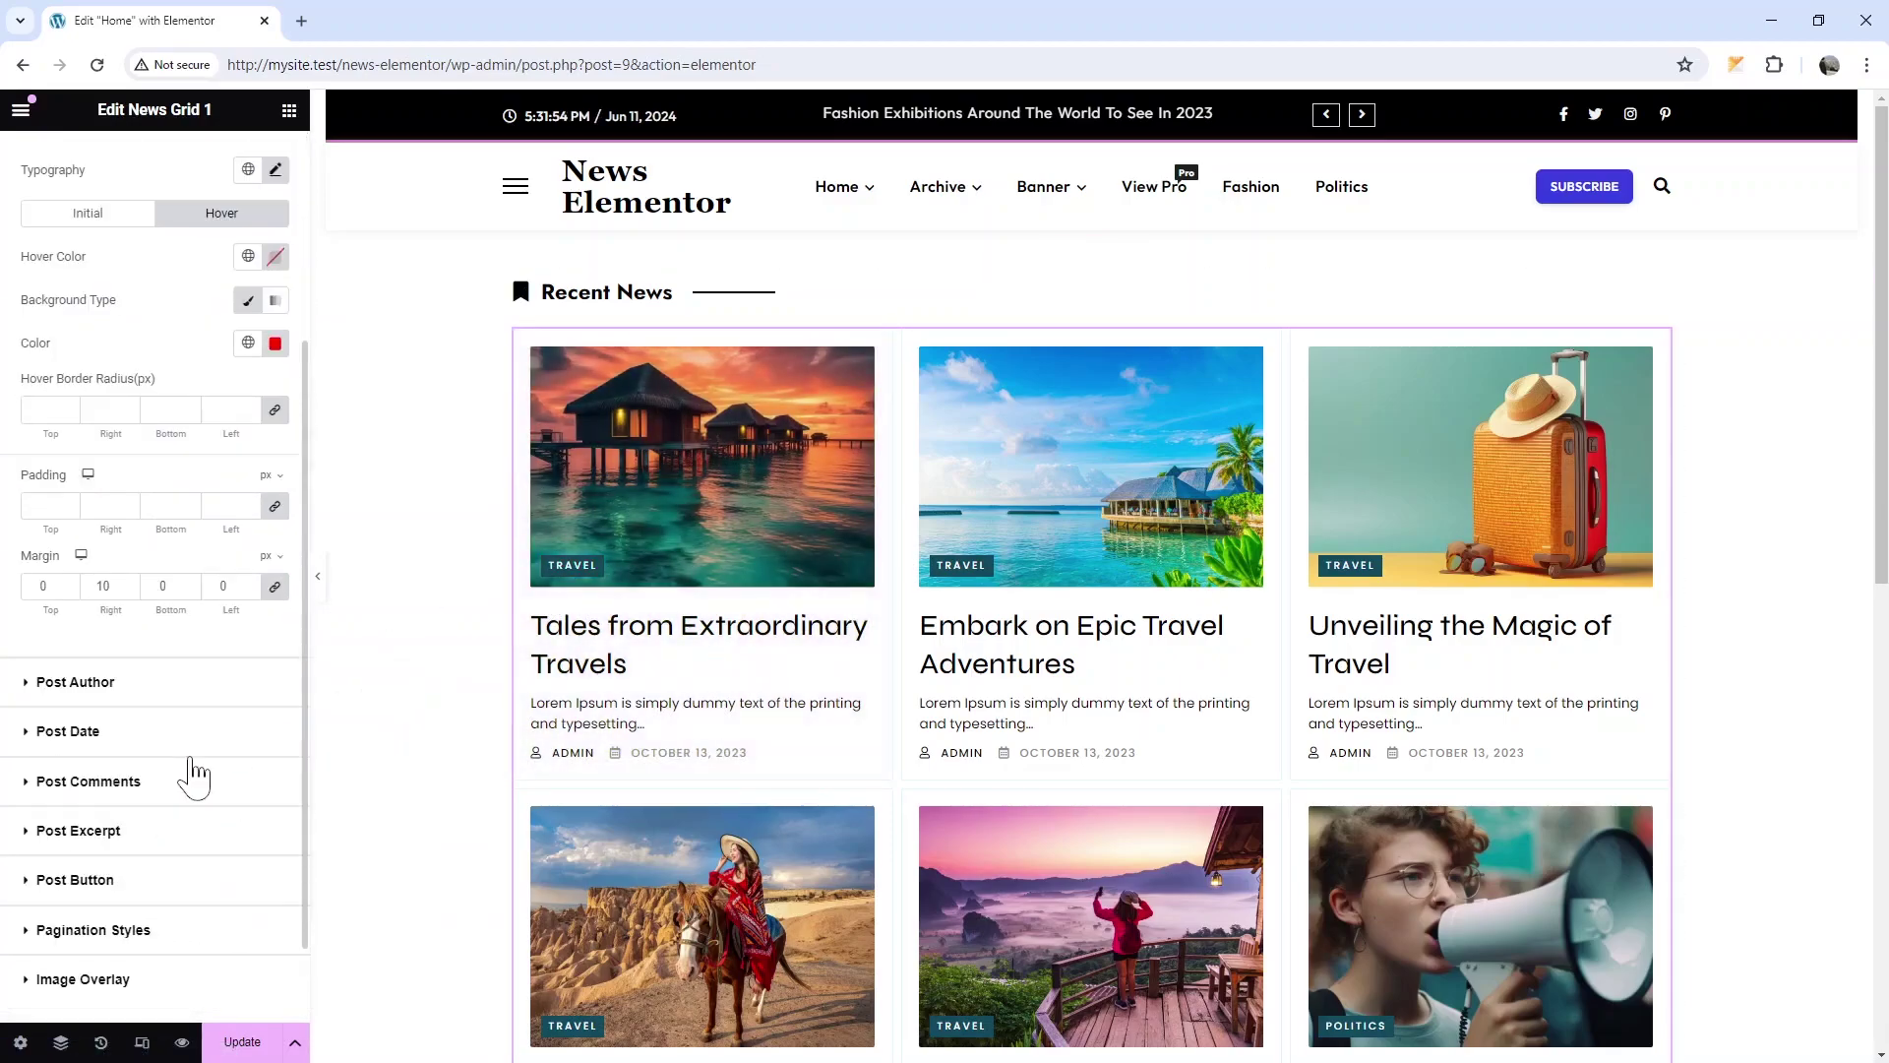
scroll(547, 759, down, 3)
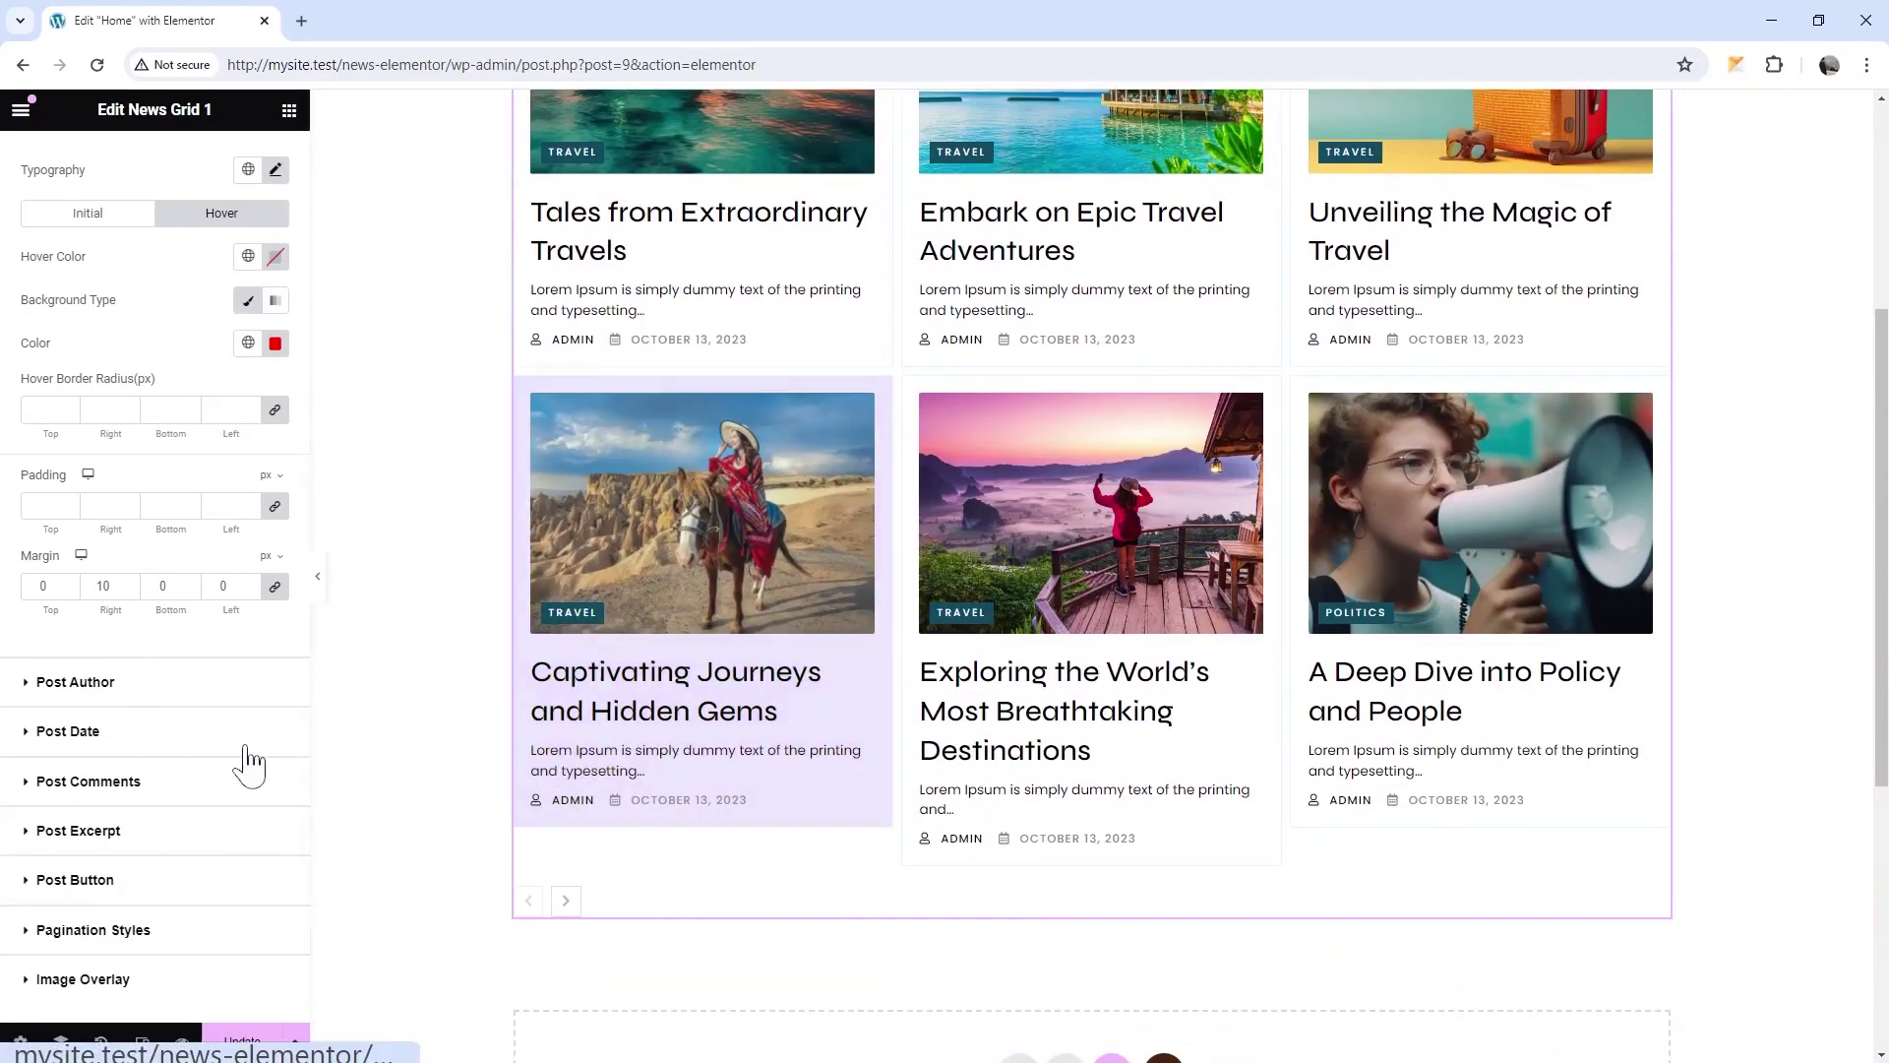
scroll(132, 748, down, 1)
Expand the Post Author and Post Date style sections to review them
click(84, 584)
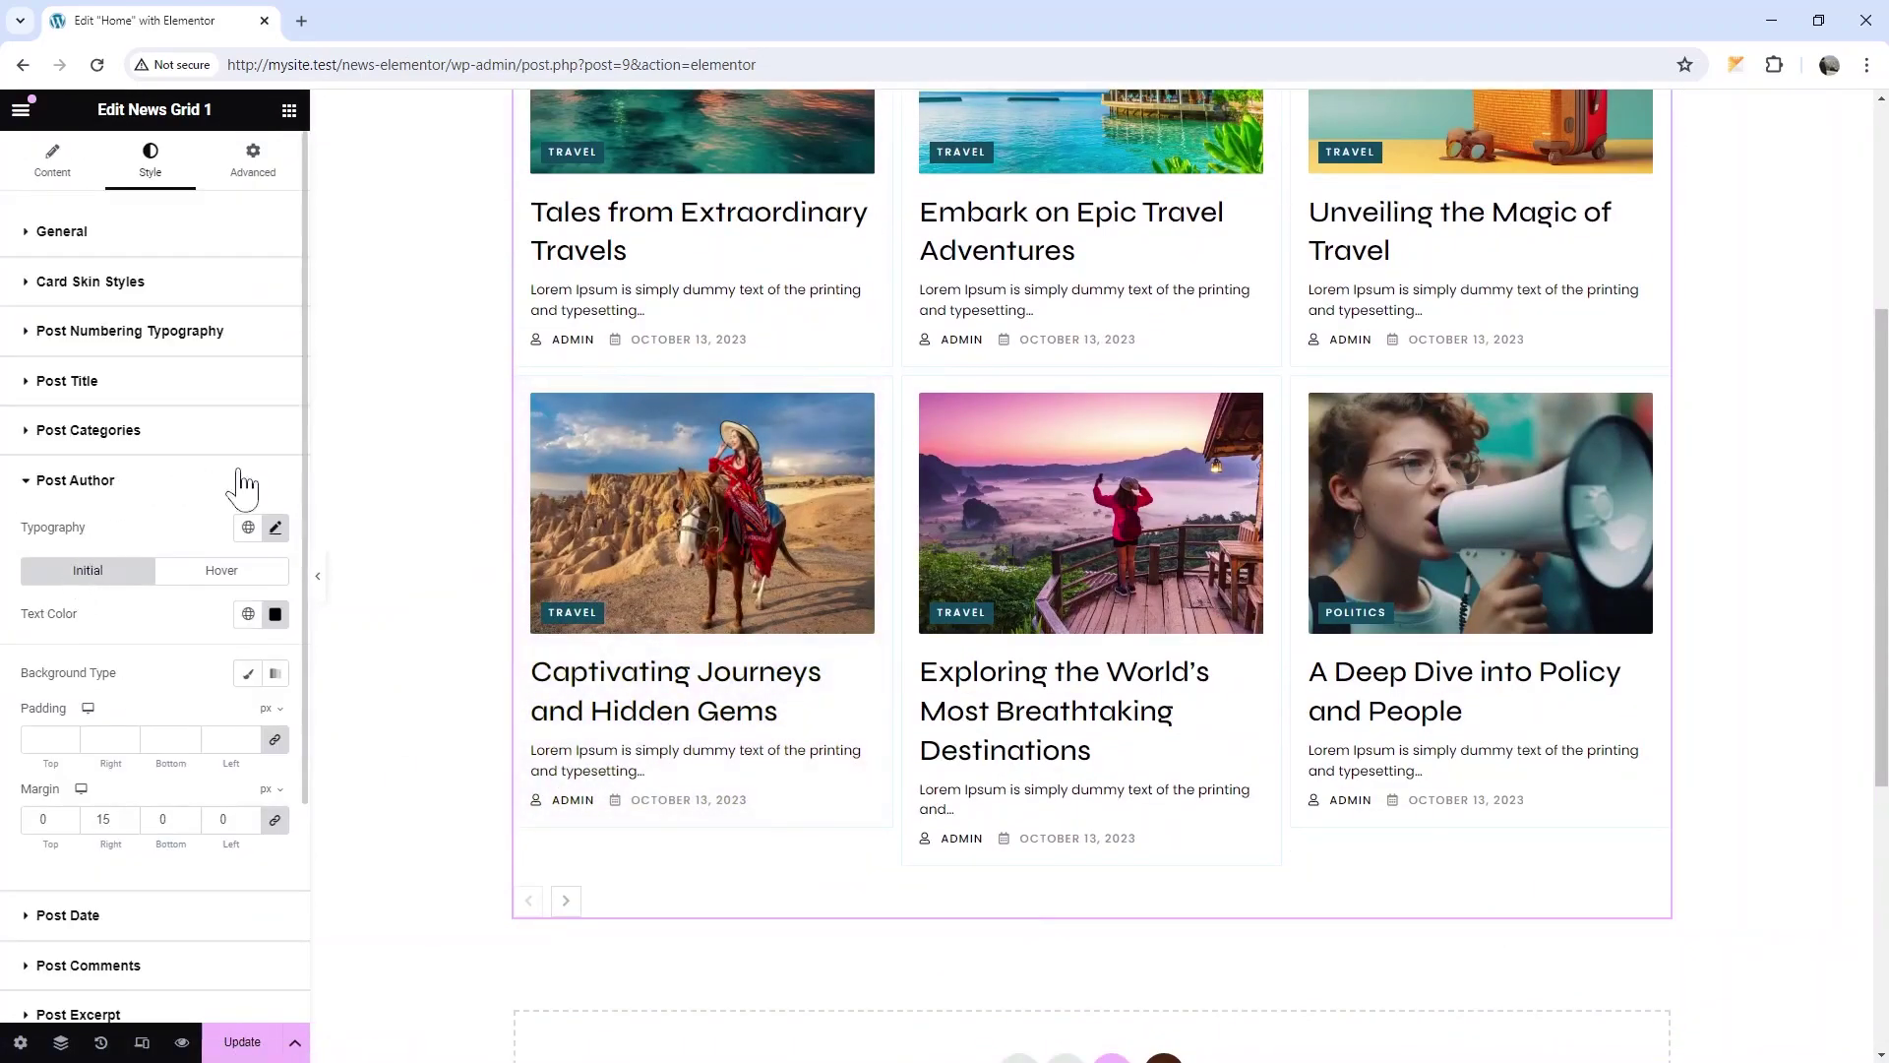
scroll(126, 713, down, 2)
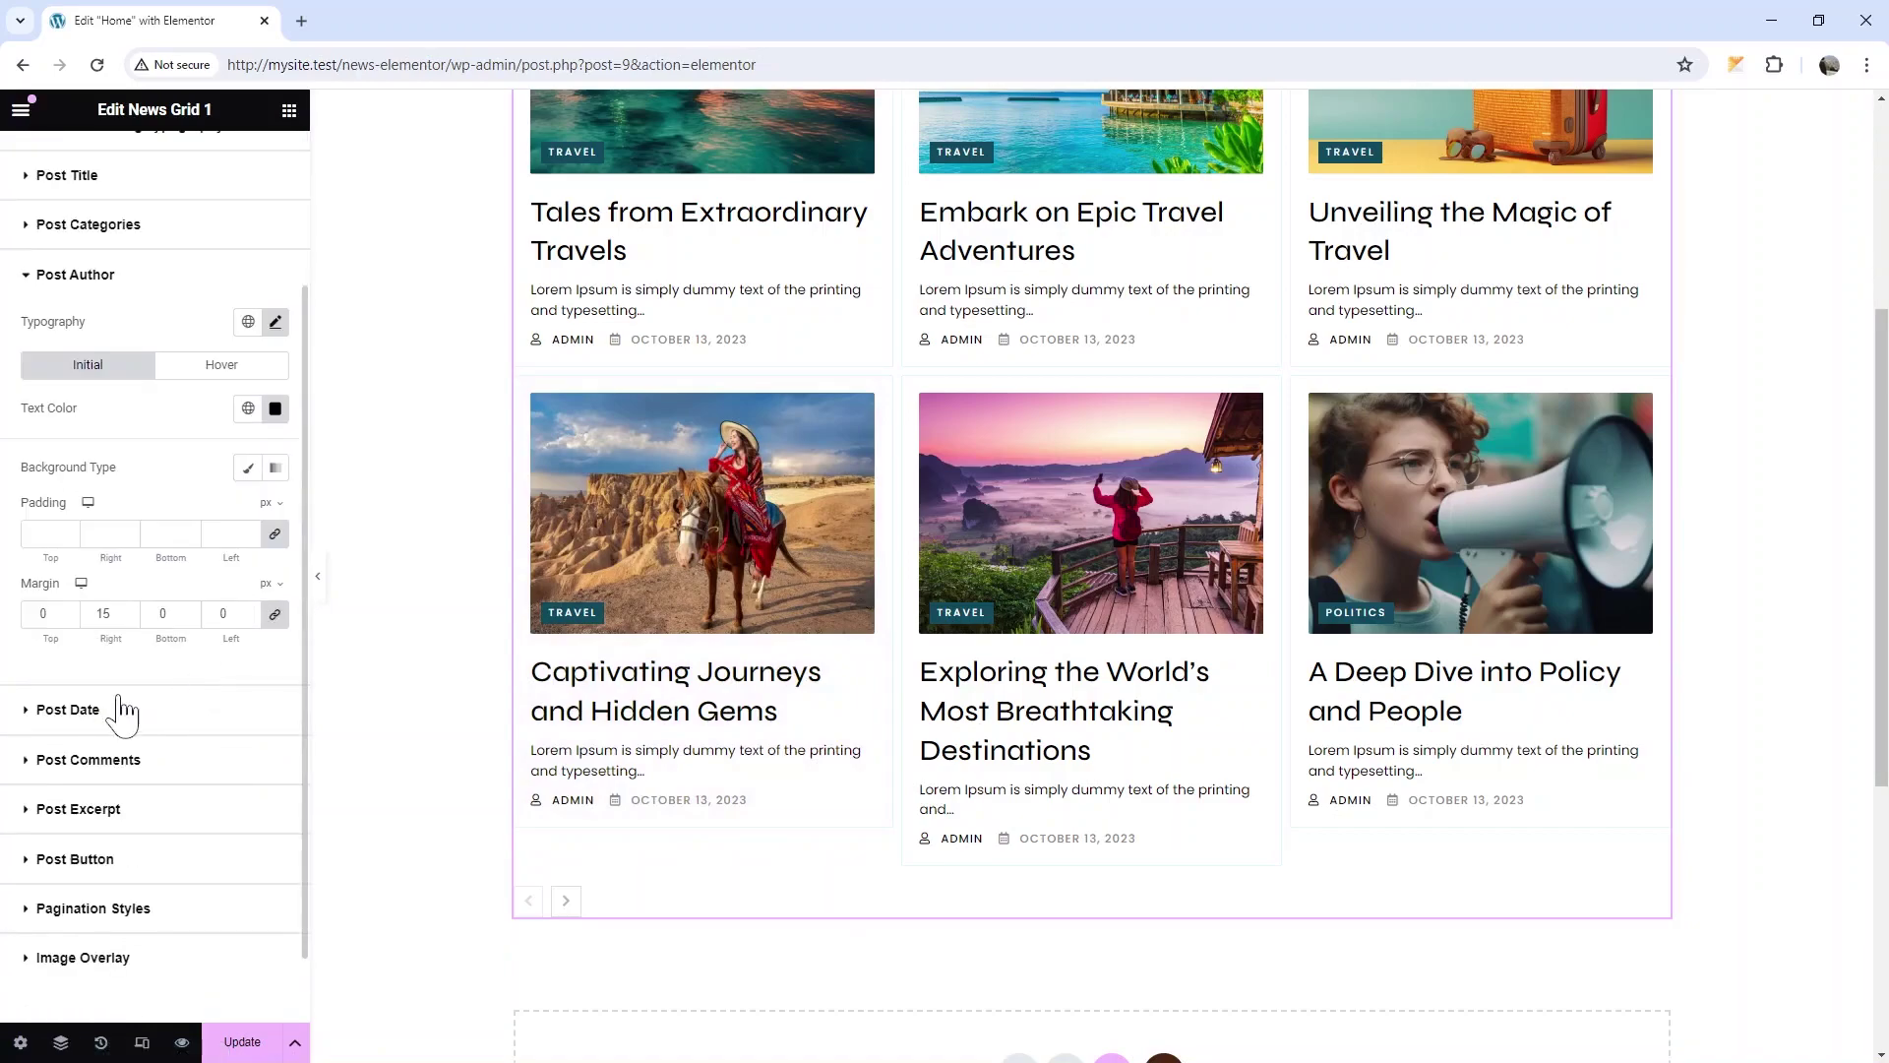
click(69, 711)
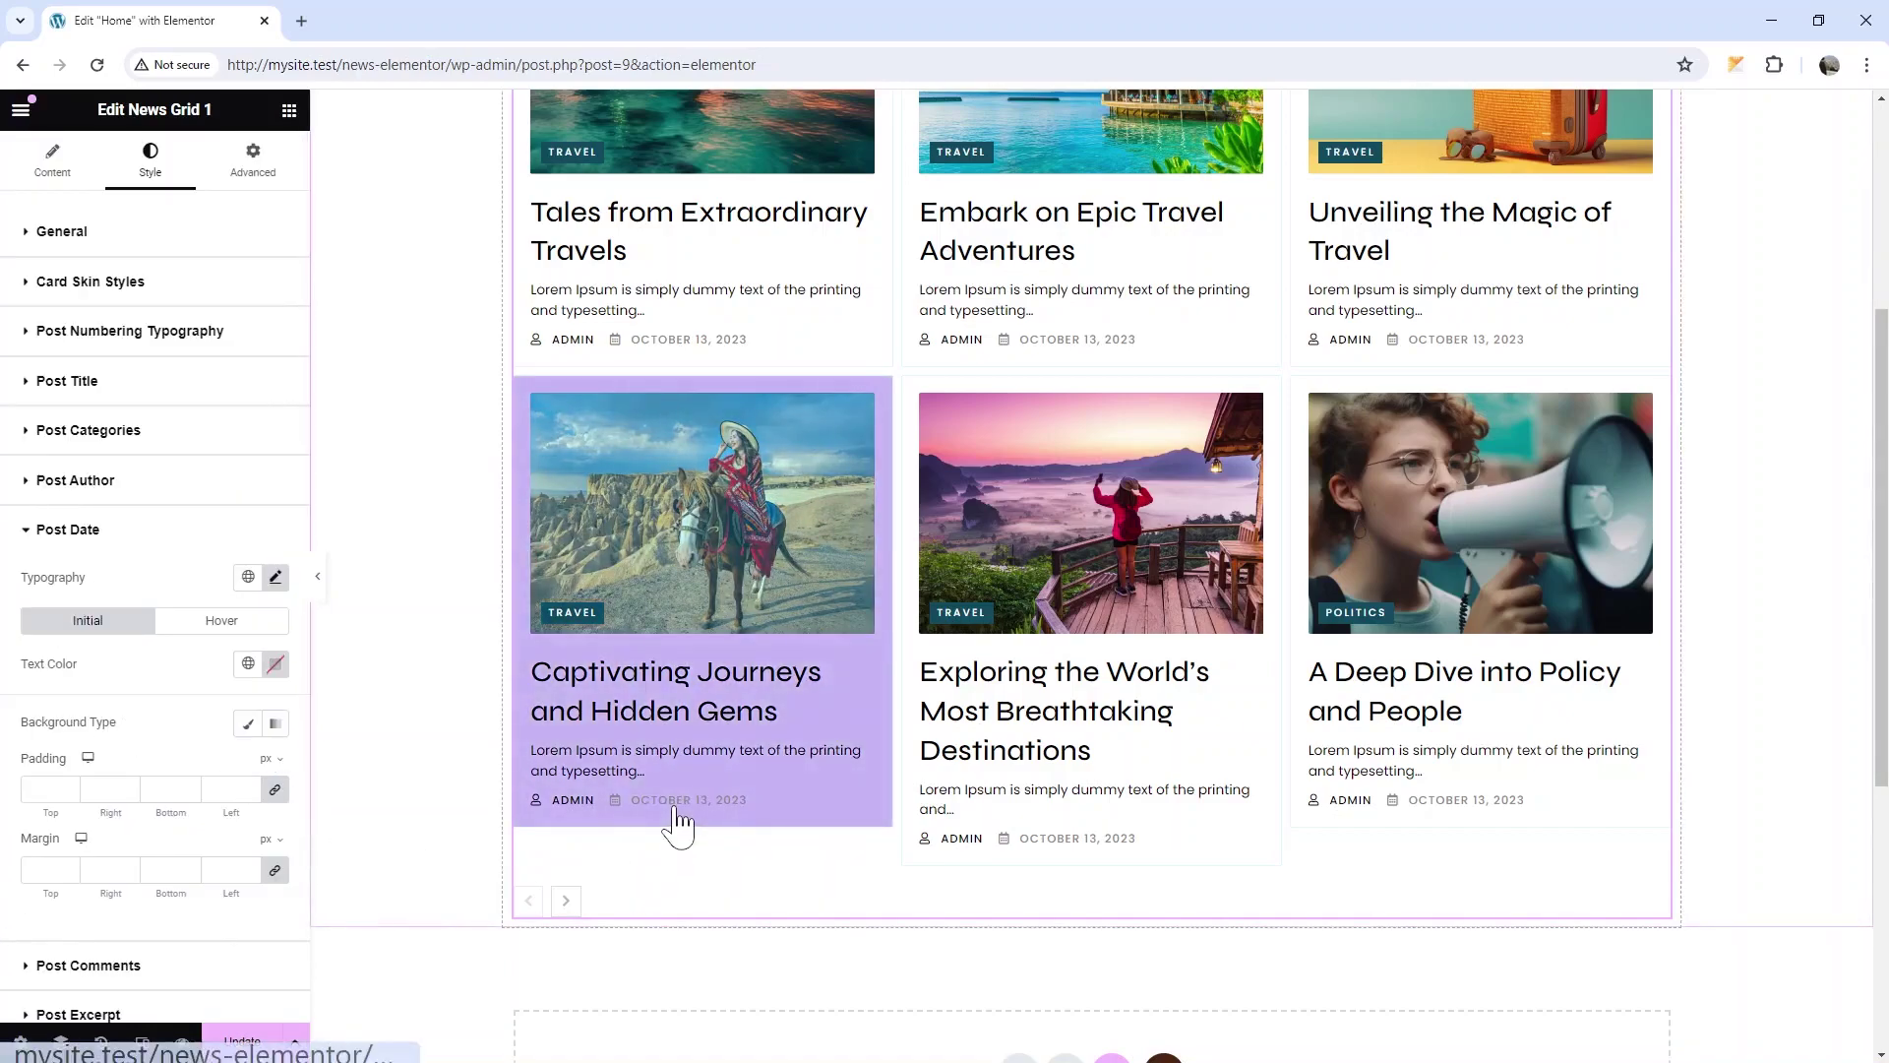
scroll(88, 790, down, 2)
scroll(75, 769, down, 1)
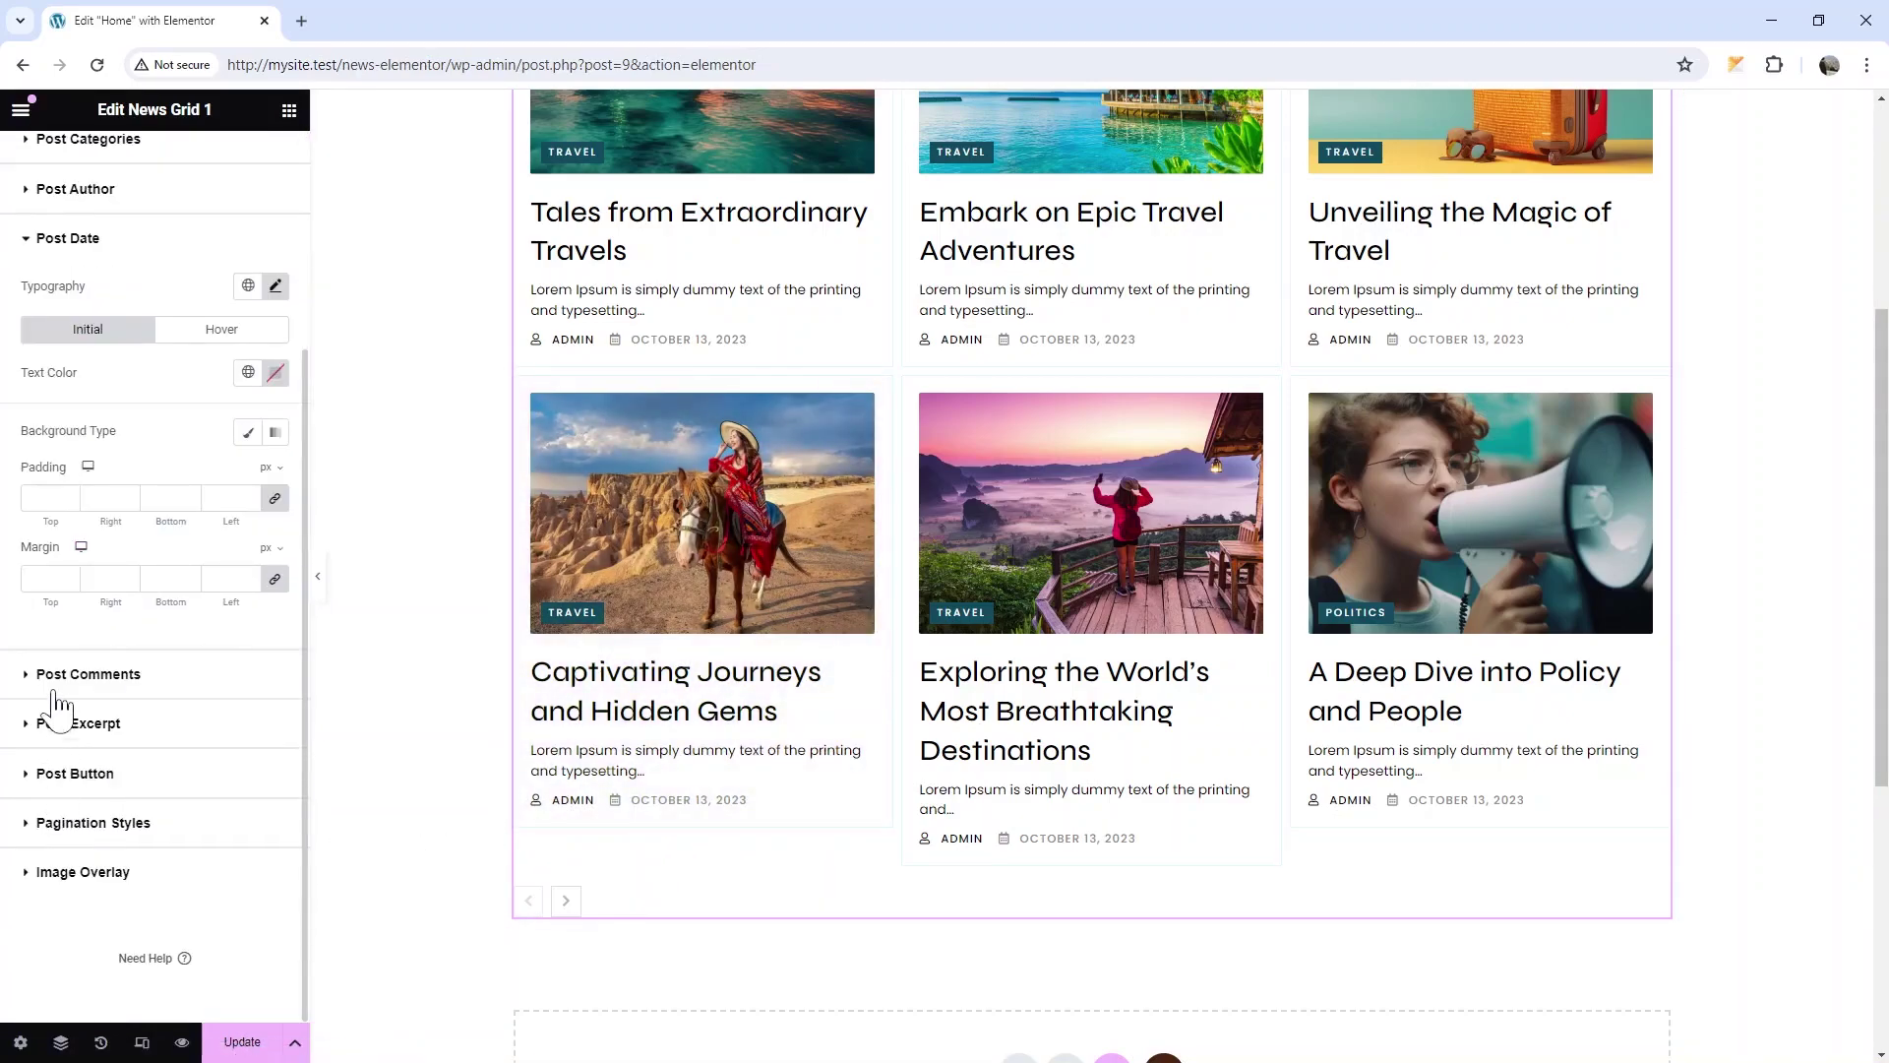
Turn on Show Post Comments in the Post Elements settings
click(100, 689)
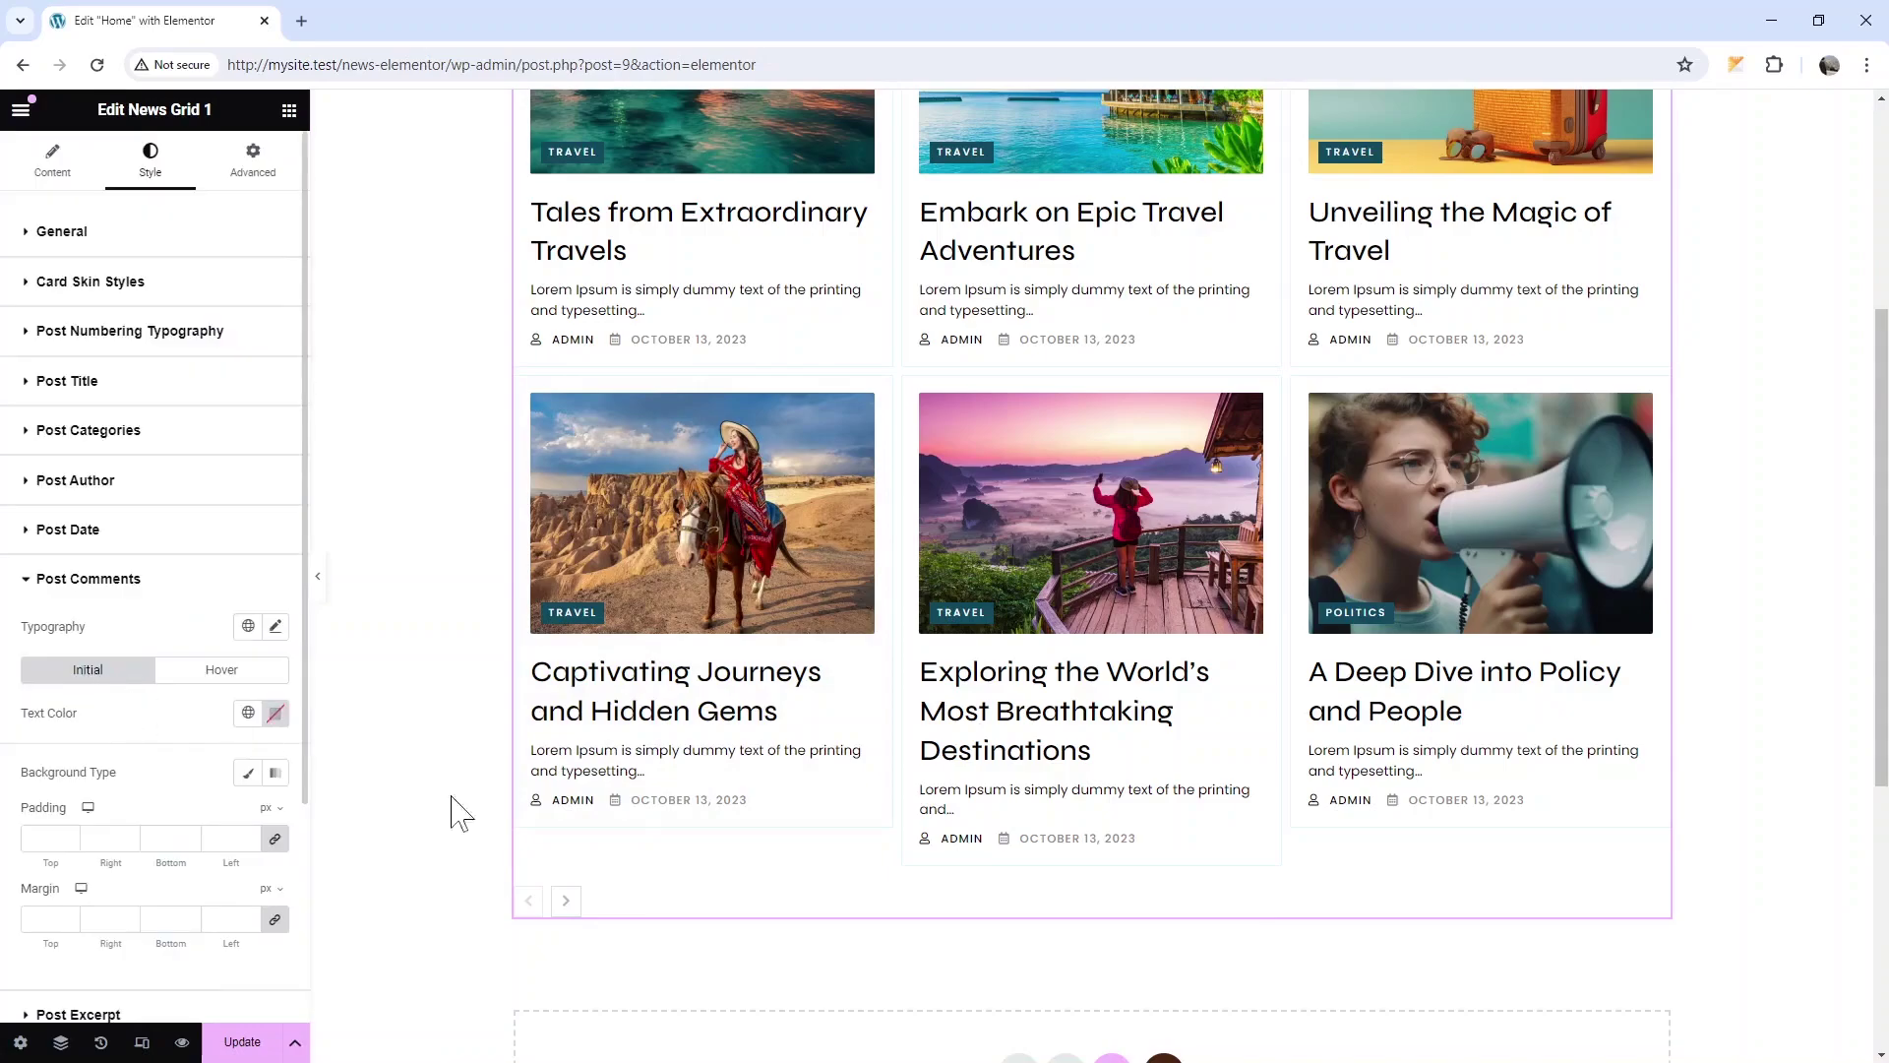
click(45, 165)
click(73, 534)
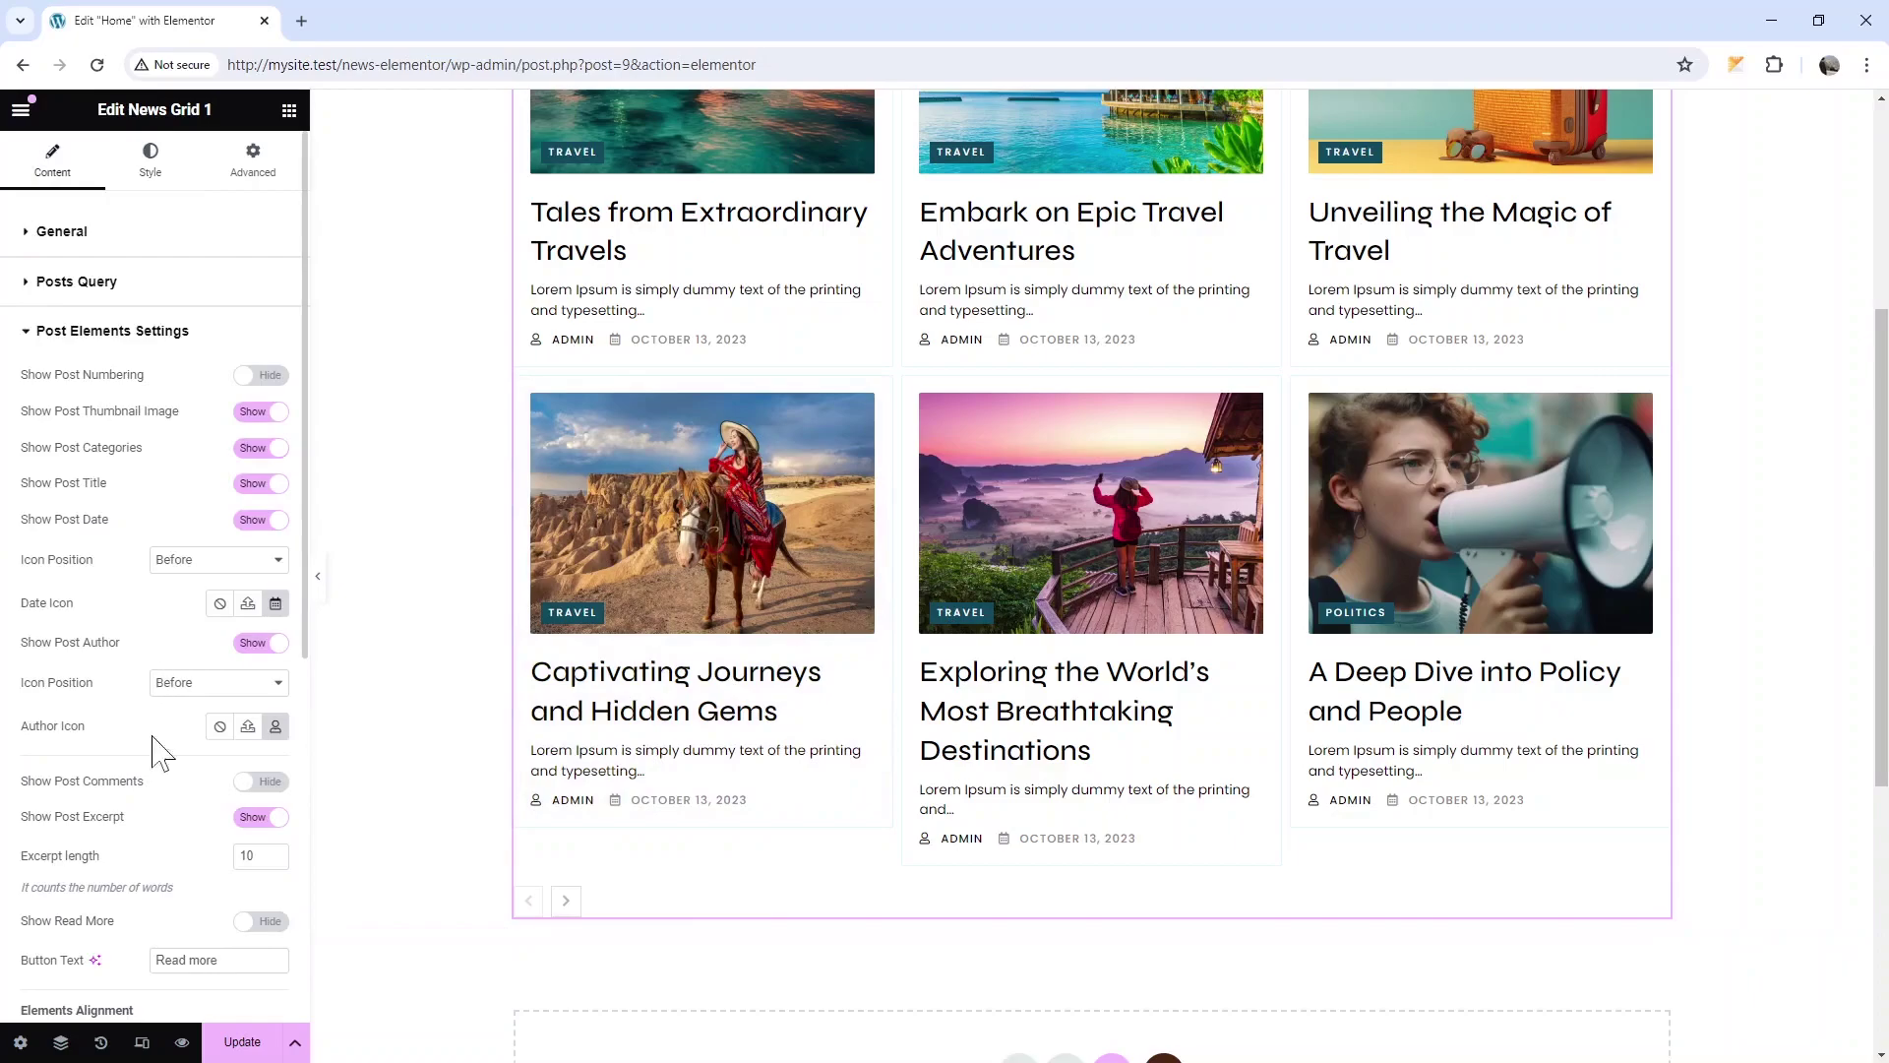
click(263, 781)
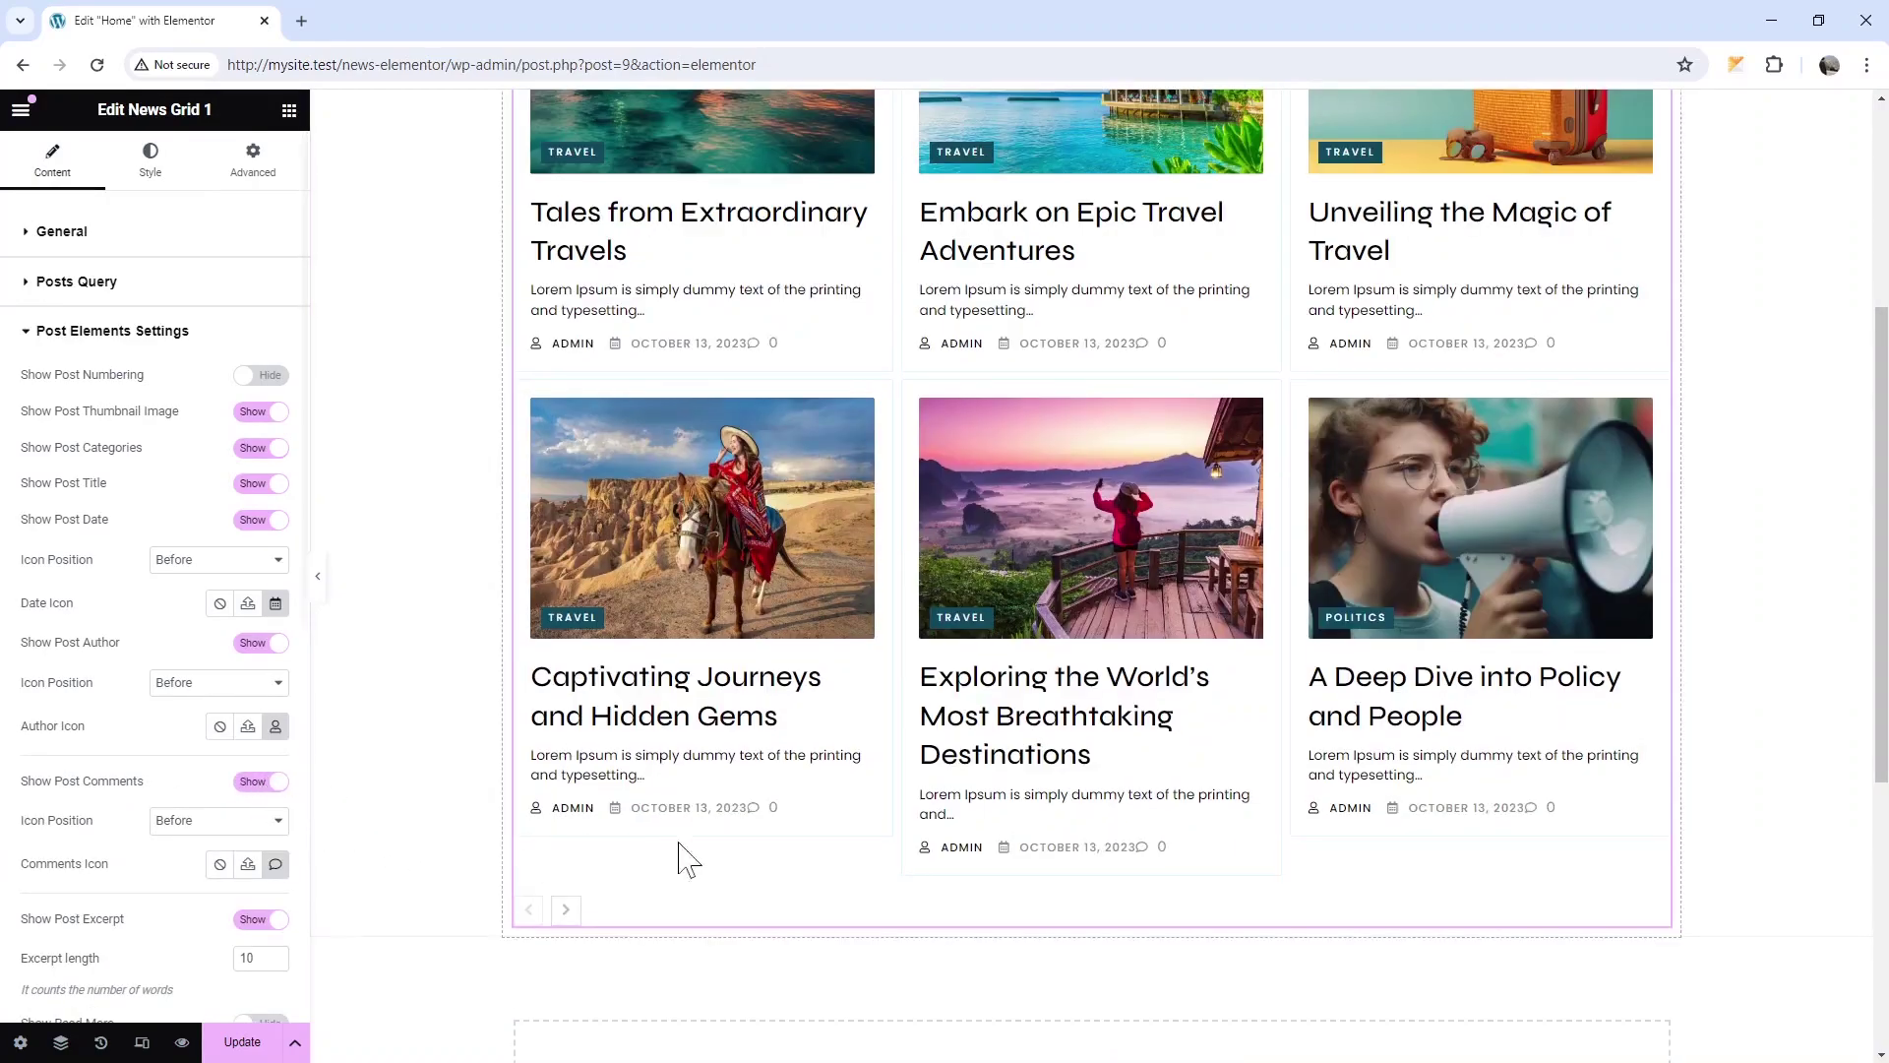
Unlink the Post Comments padding and set the left padding to 10
click(149, 159)
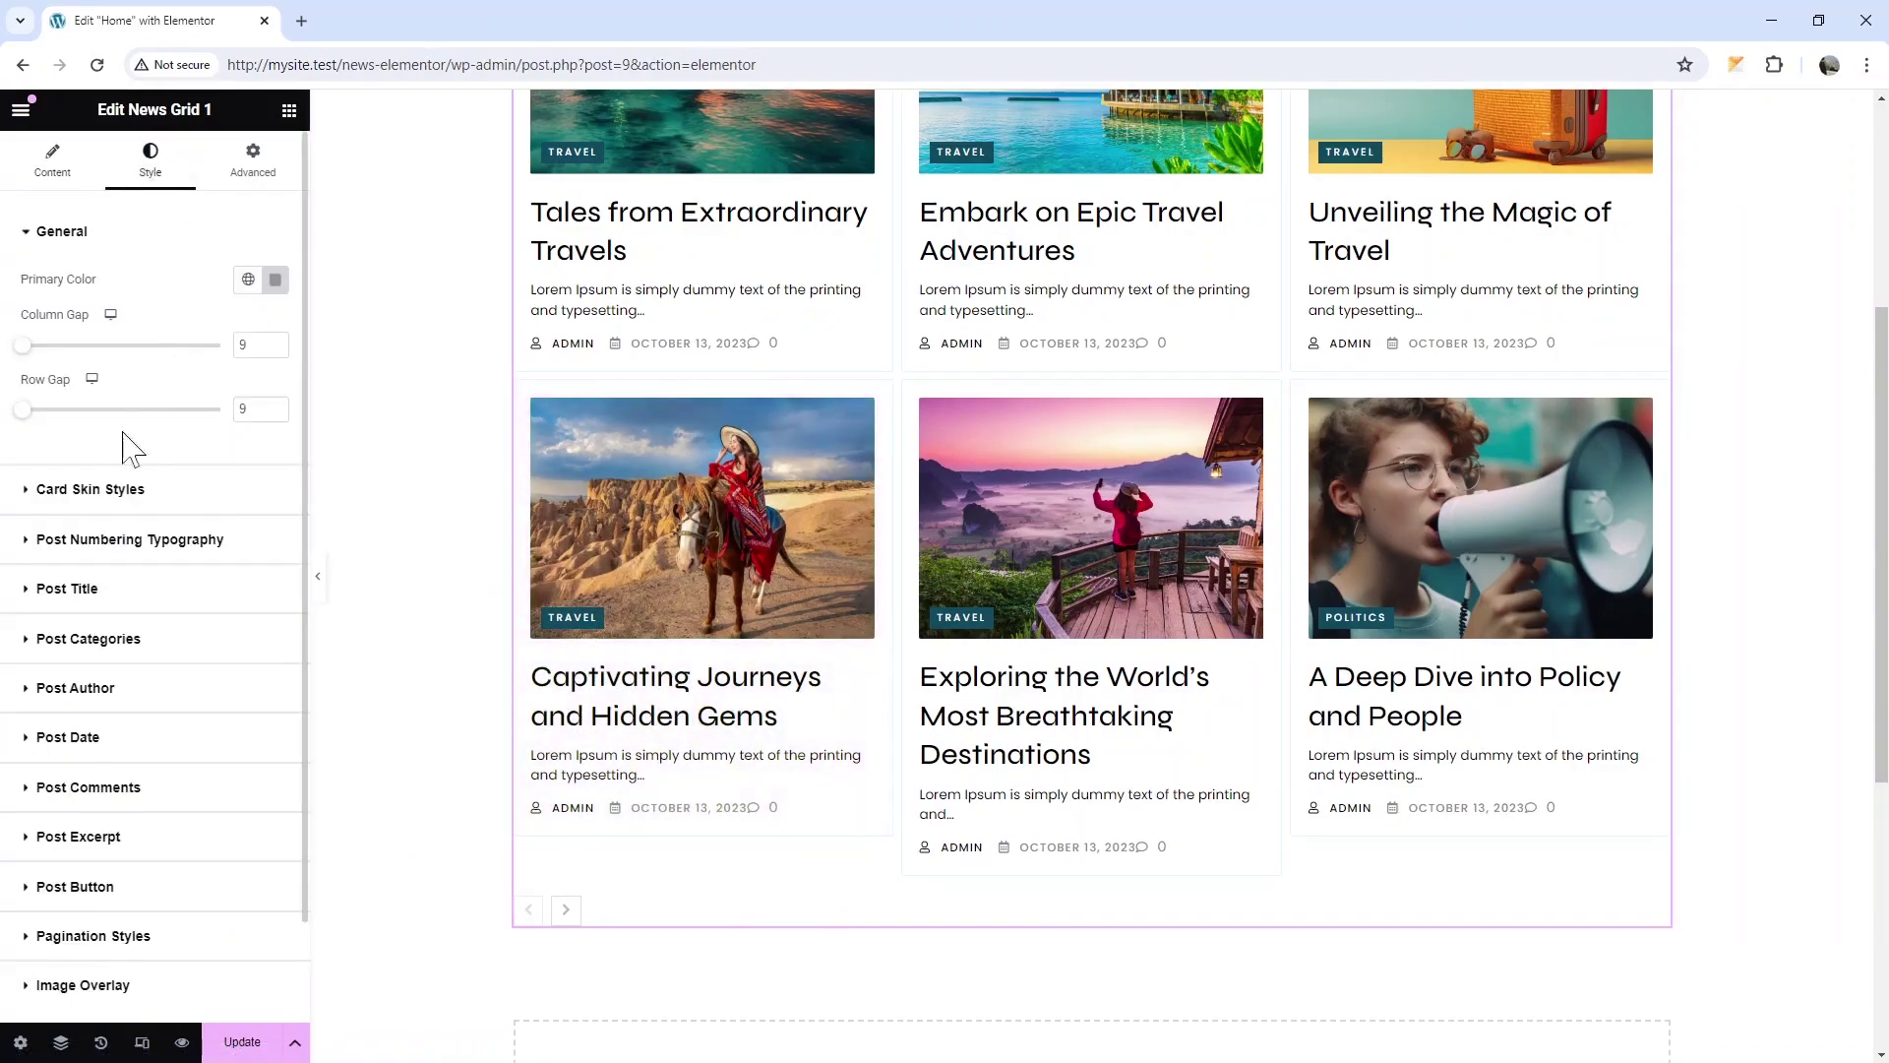
click(89, 787)
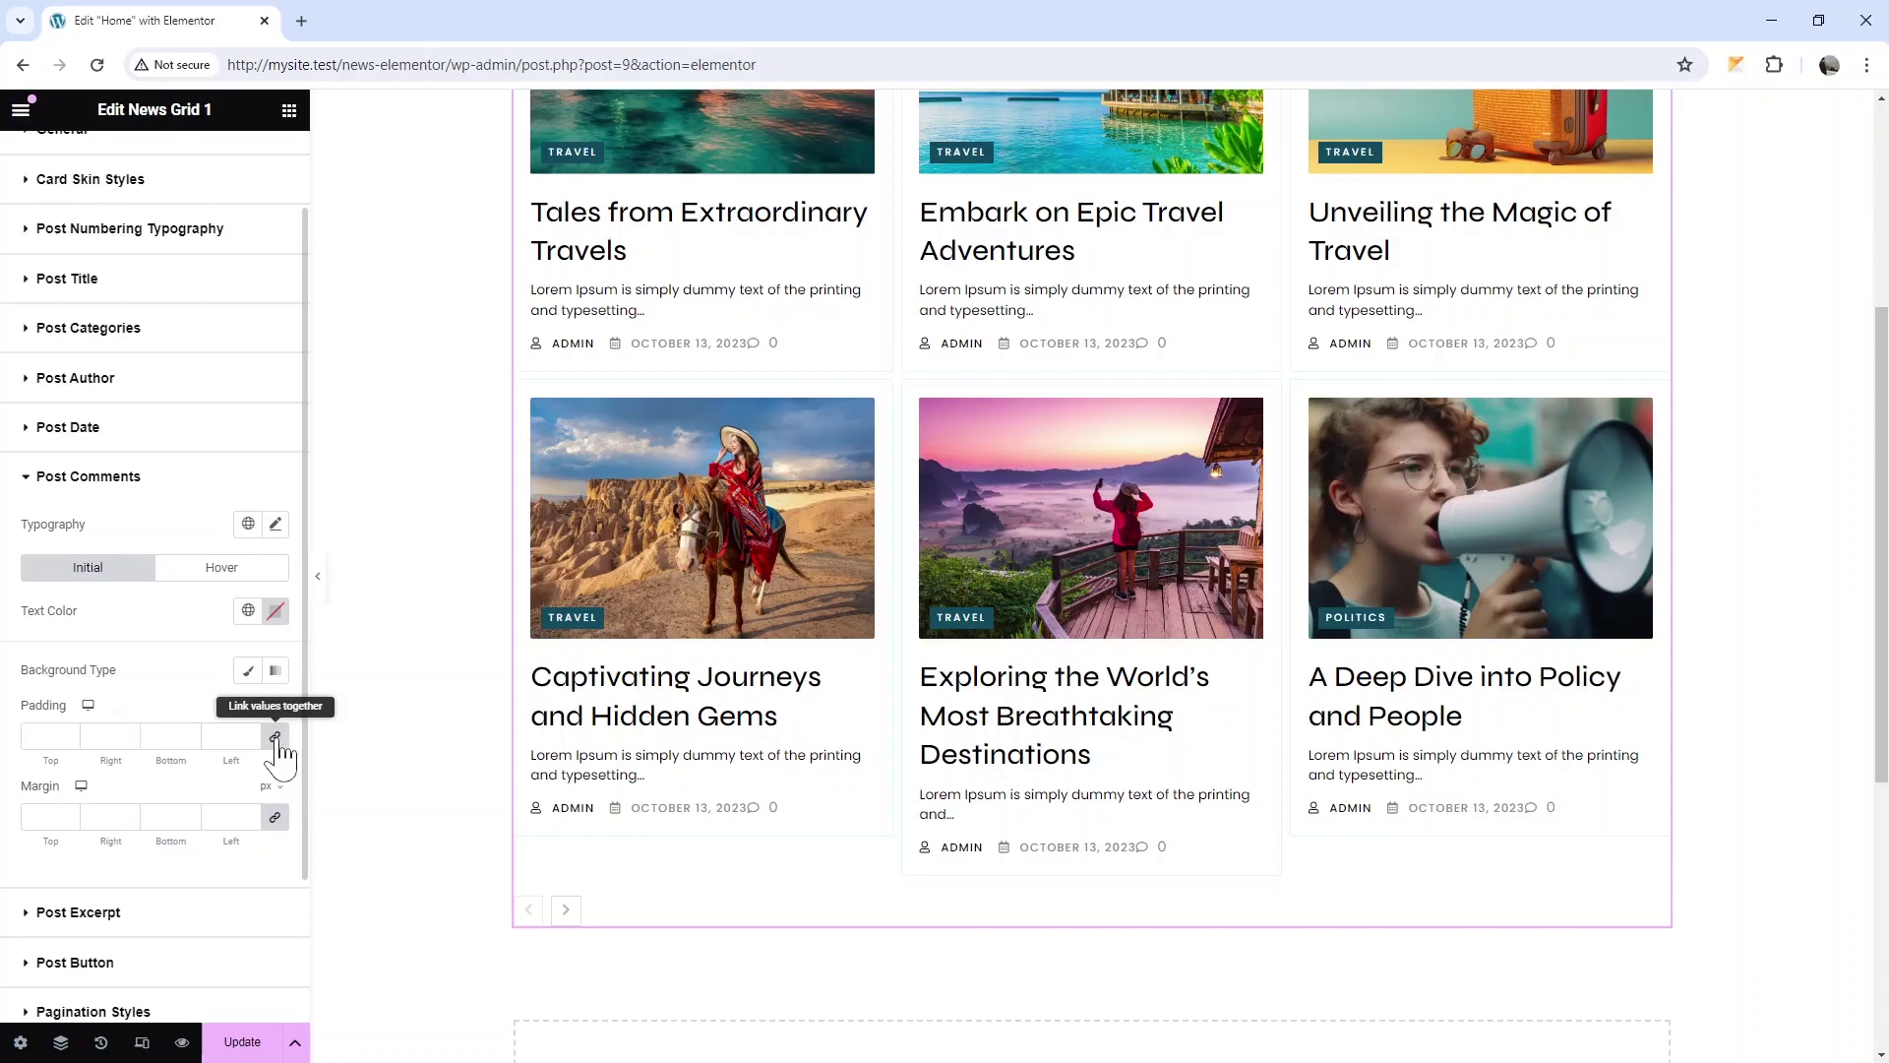
click(273, 735)
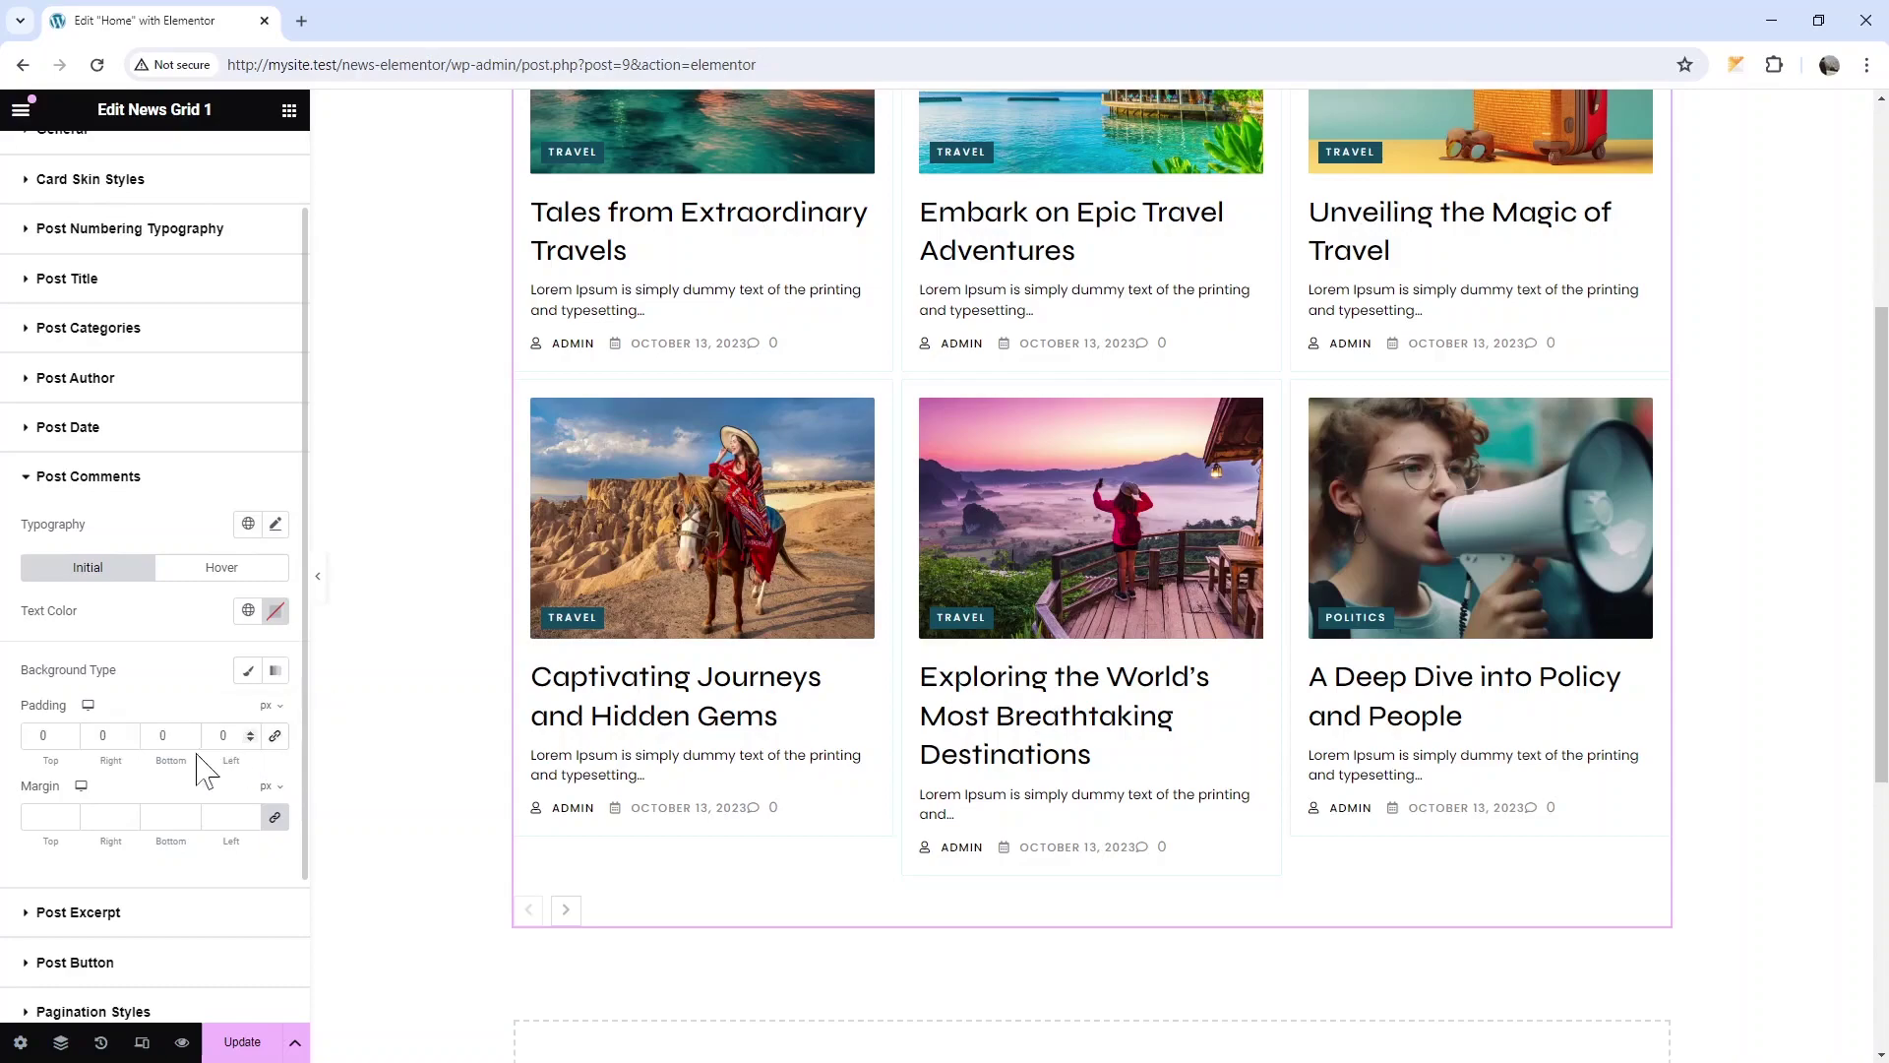
click(250, 731)
click(249, 730)
click(250, 731)
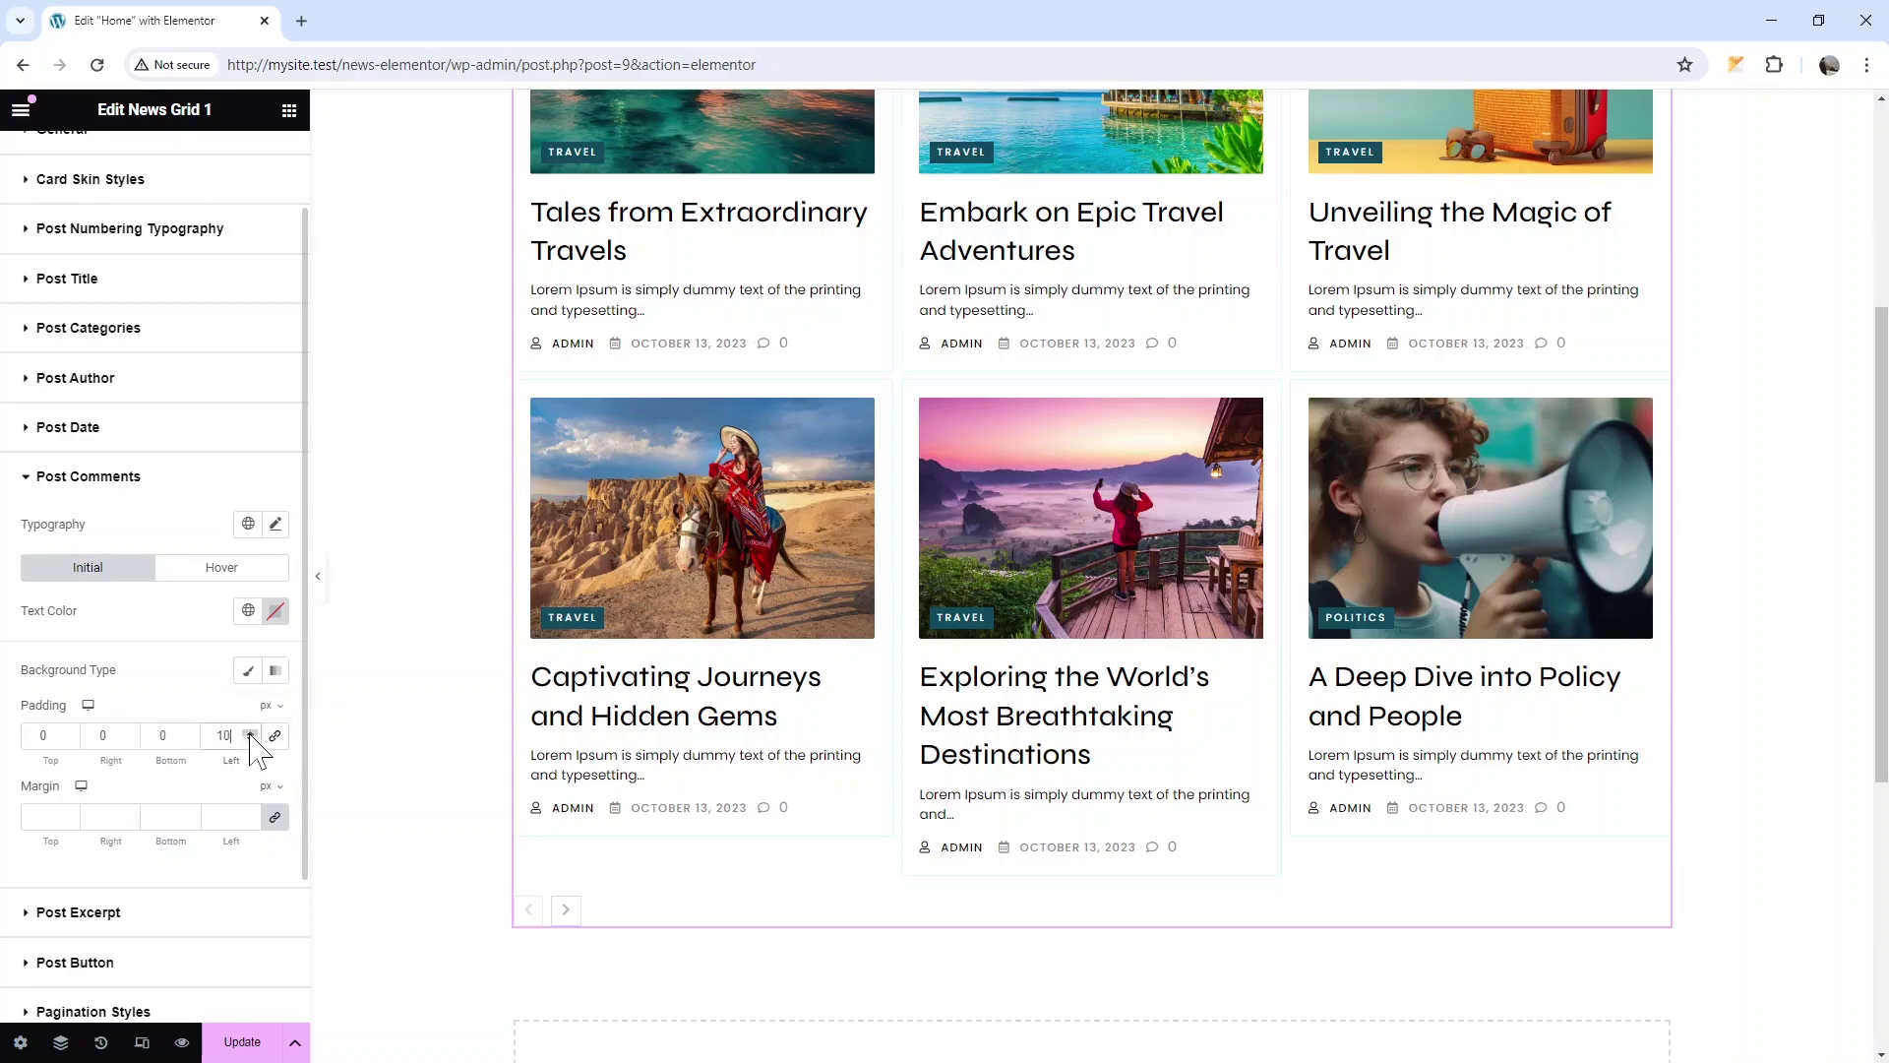
scroll(138, 840, down, 1)
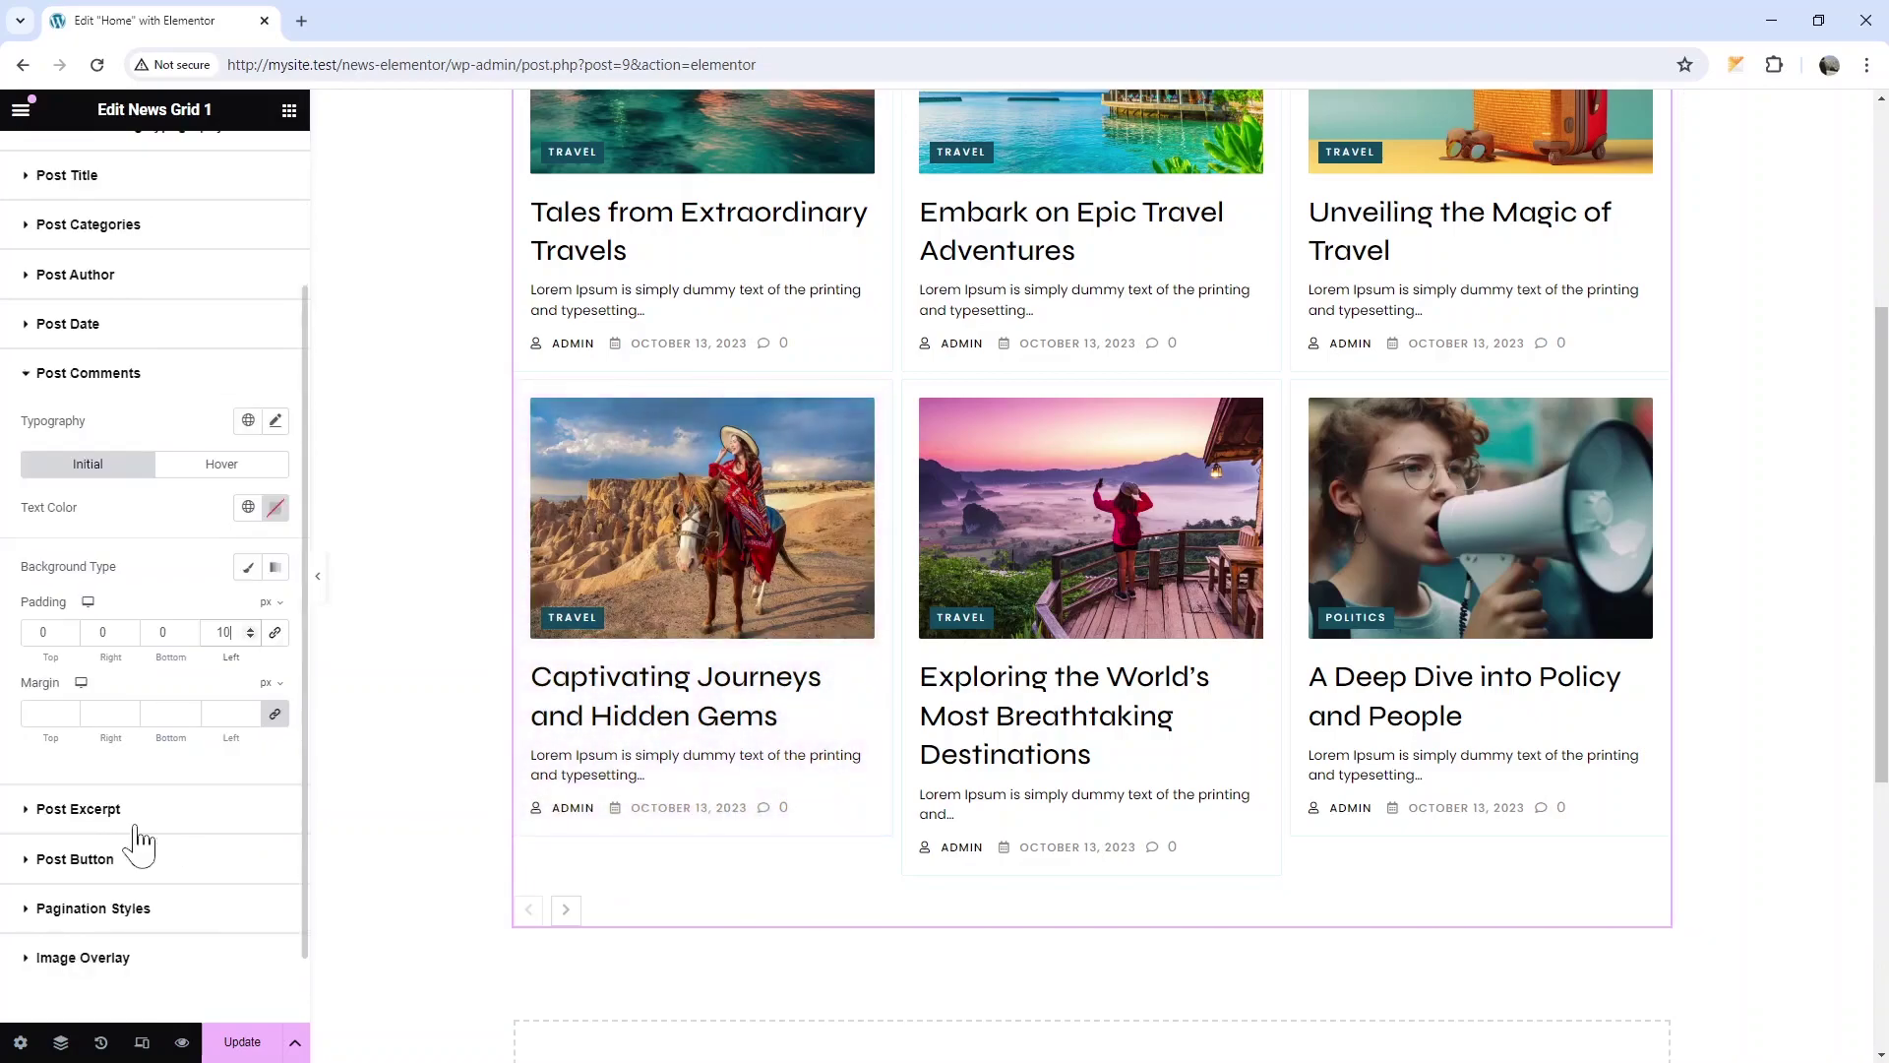
Set the post excerpt font size to 15, with a top margin of 3 and bottom margin of 14
click(128, 826)
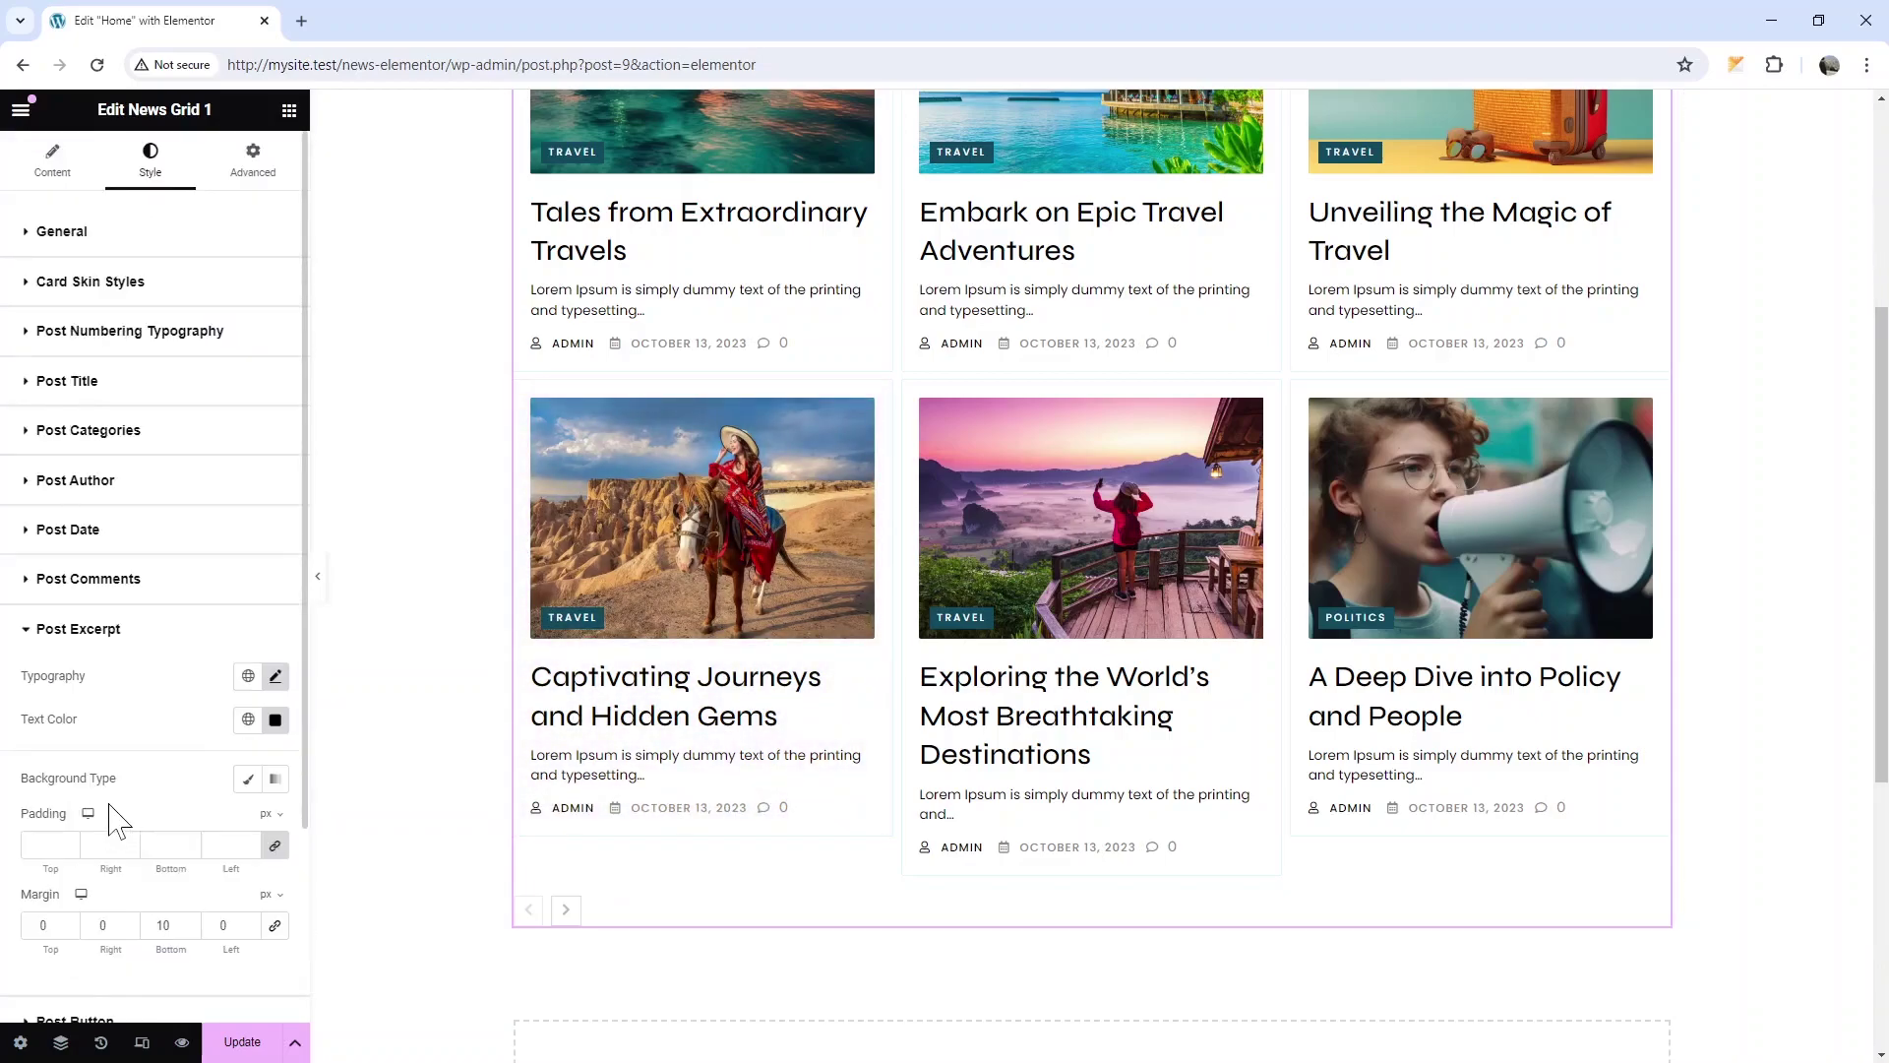
scroll(119, 821, down, 1)
scroll(295, 775, down, 2)
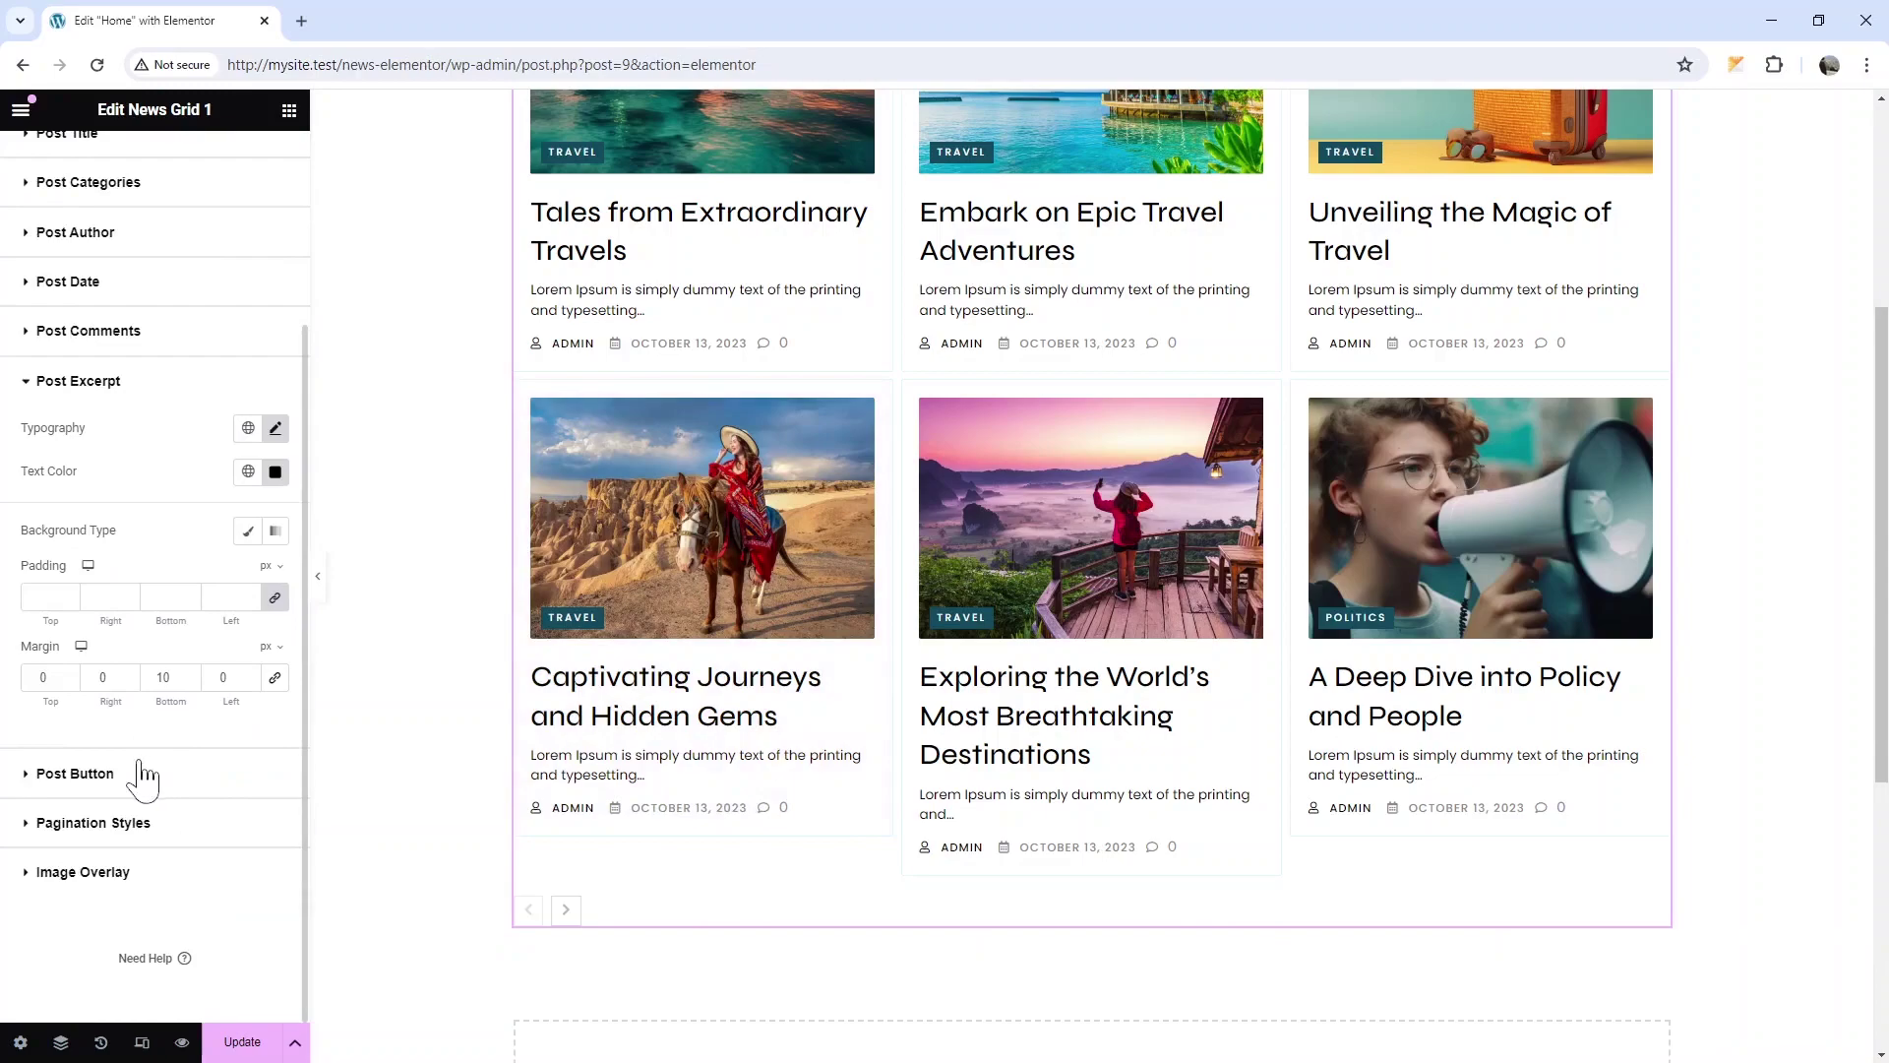
click(275, 428)
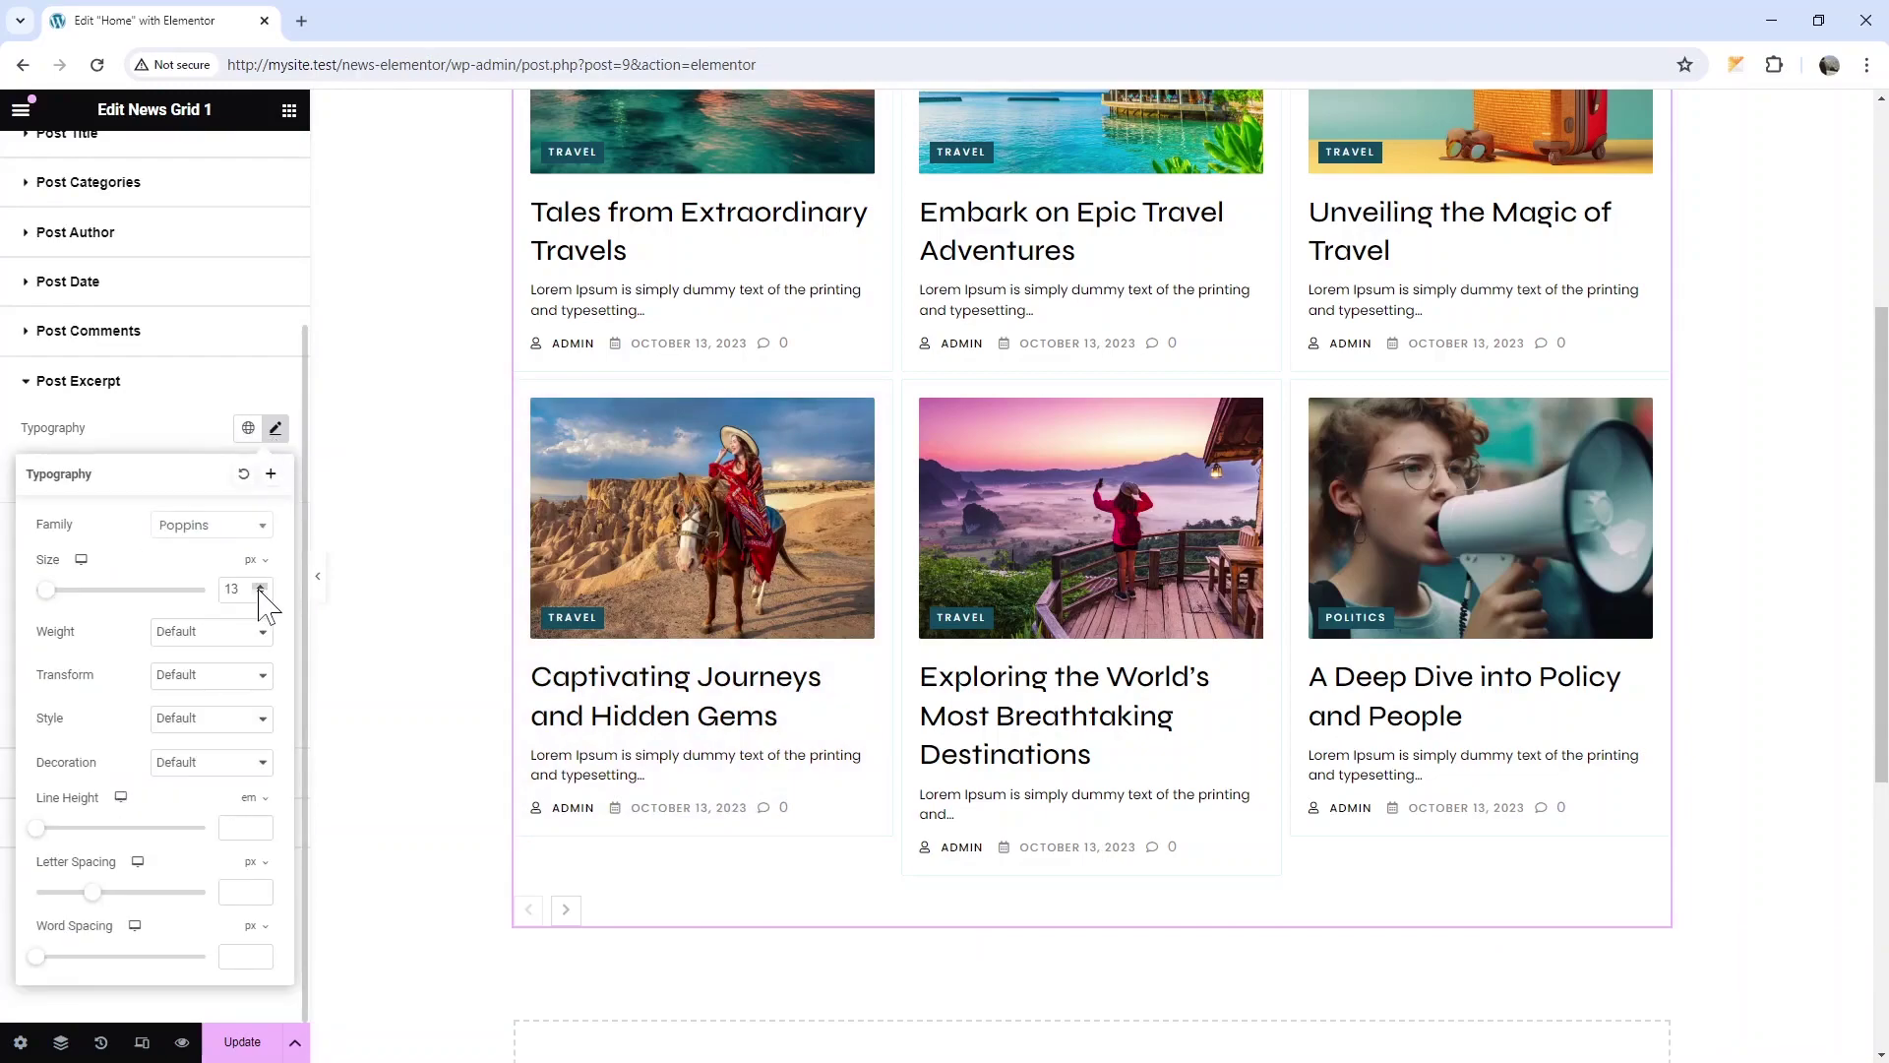
click(260, 586)
click(260, 586)
click(198, 420)
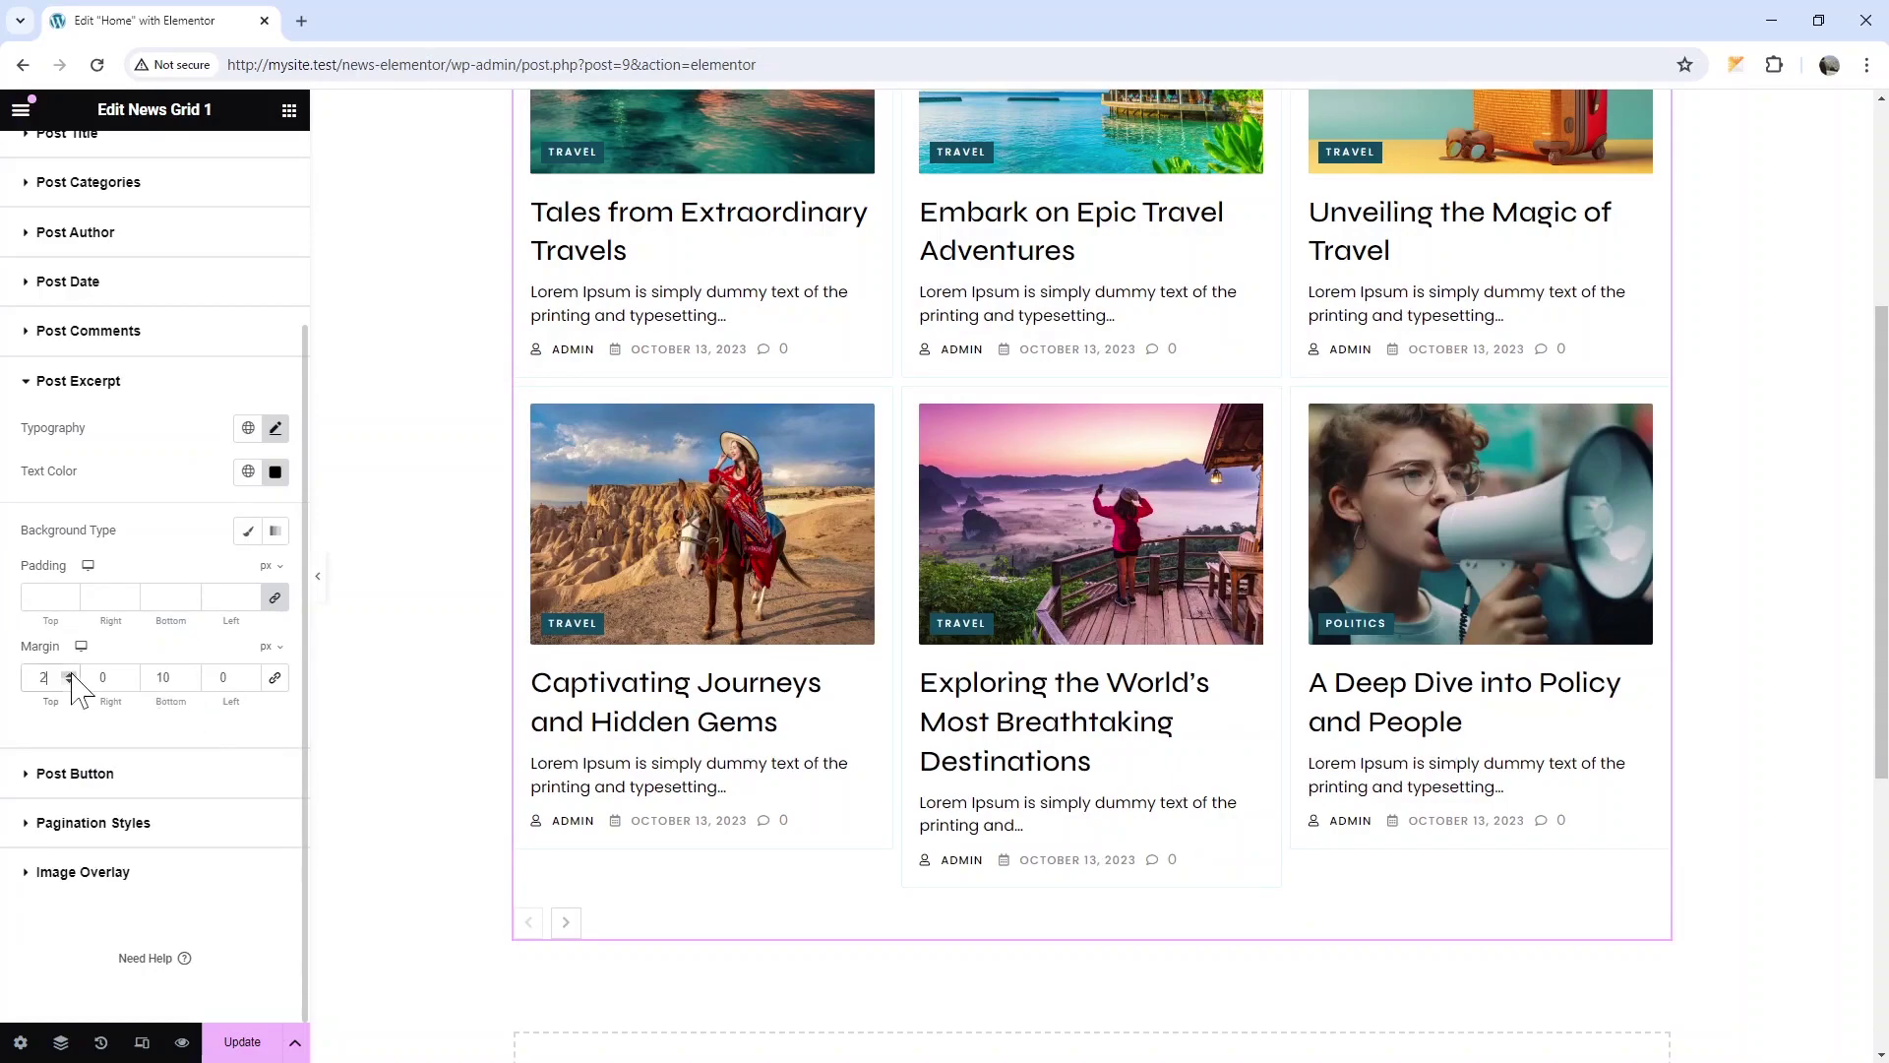
click(187, 673)
click(188, 673)
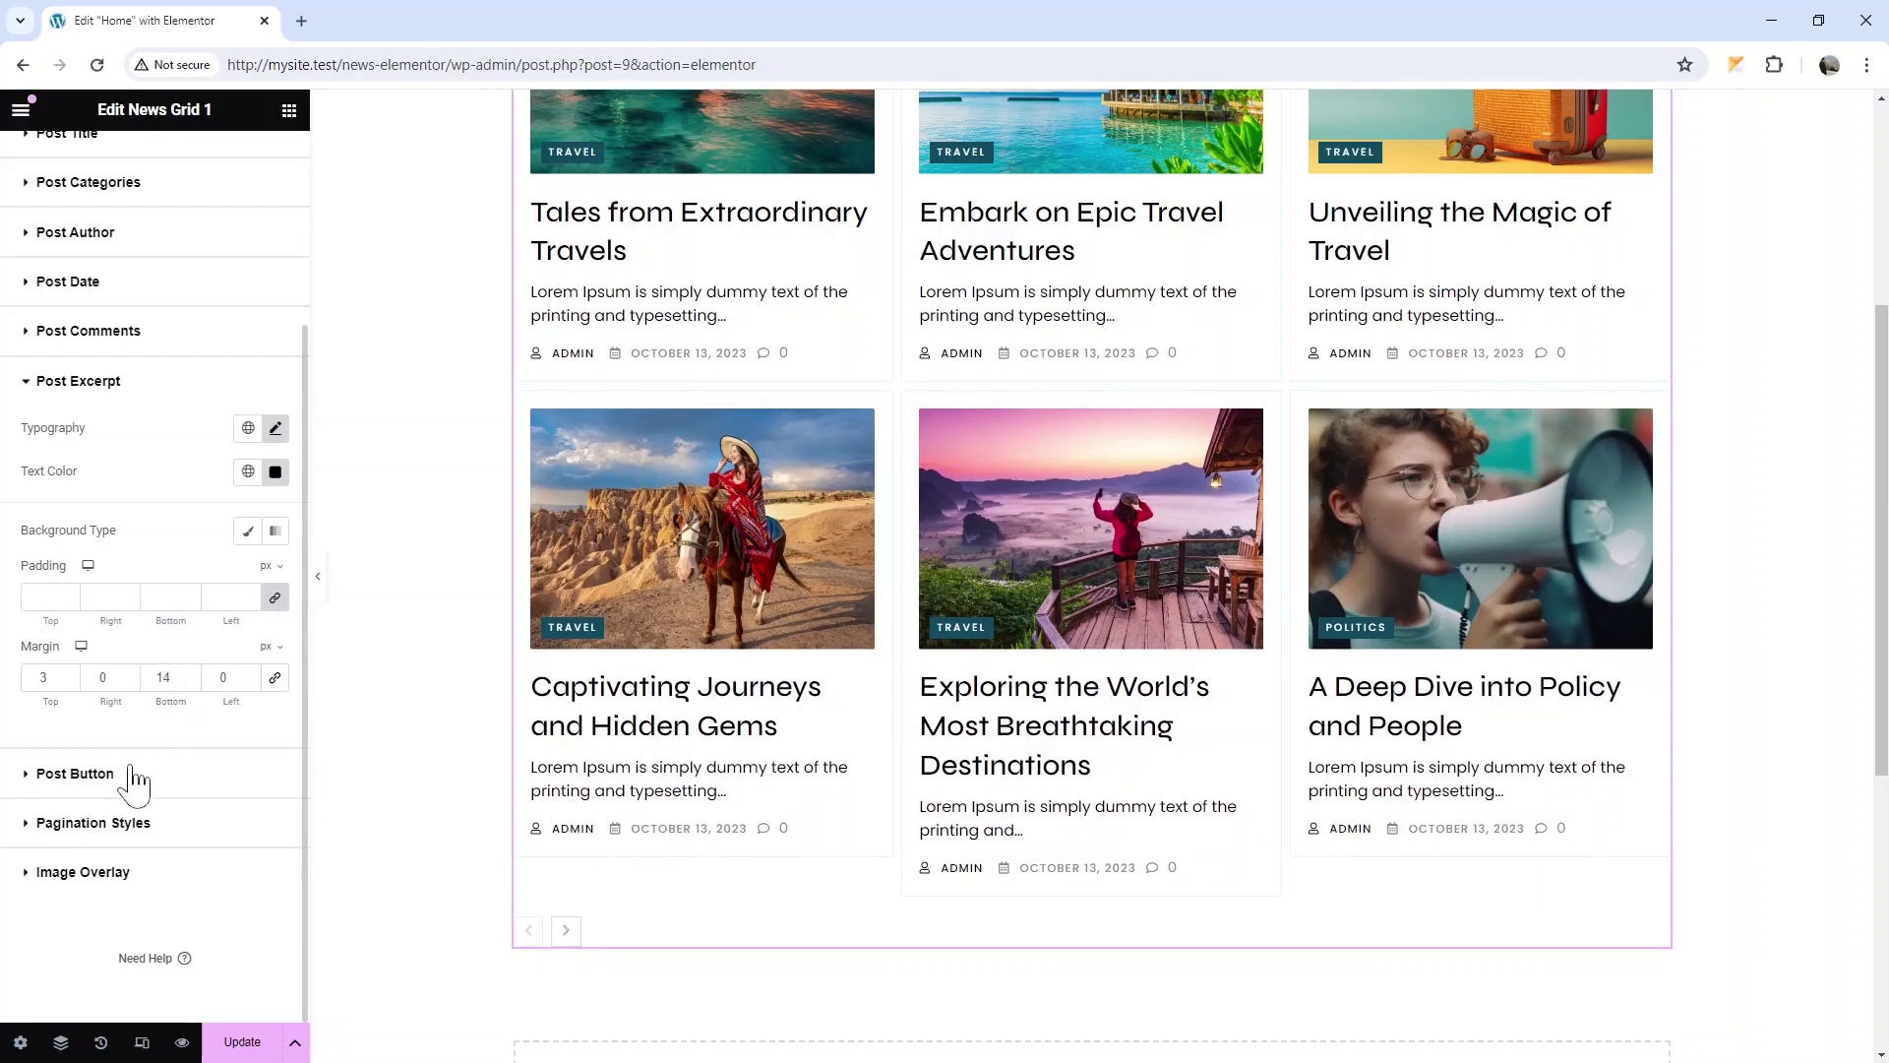
click(77, 773)
scroll(103, 753, down, 1)
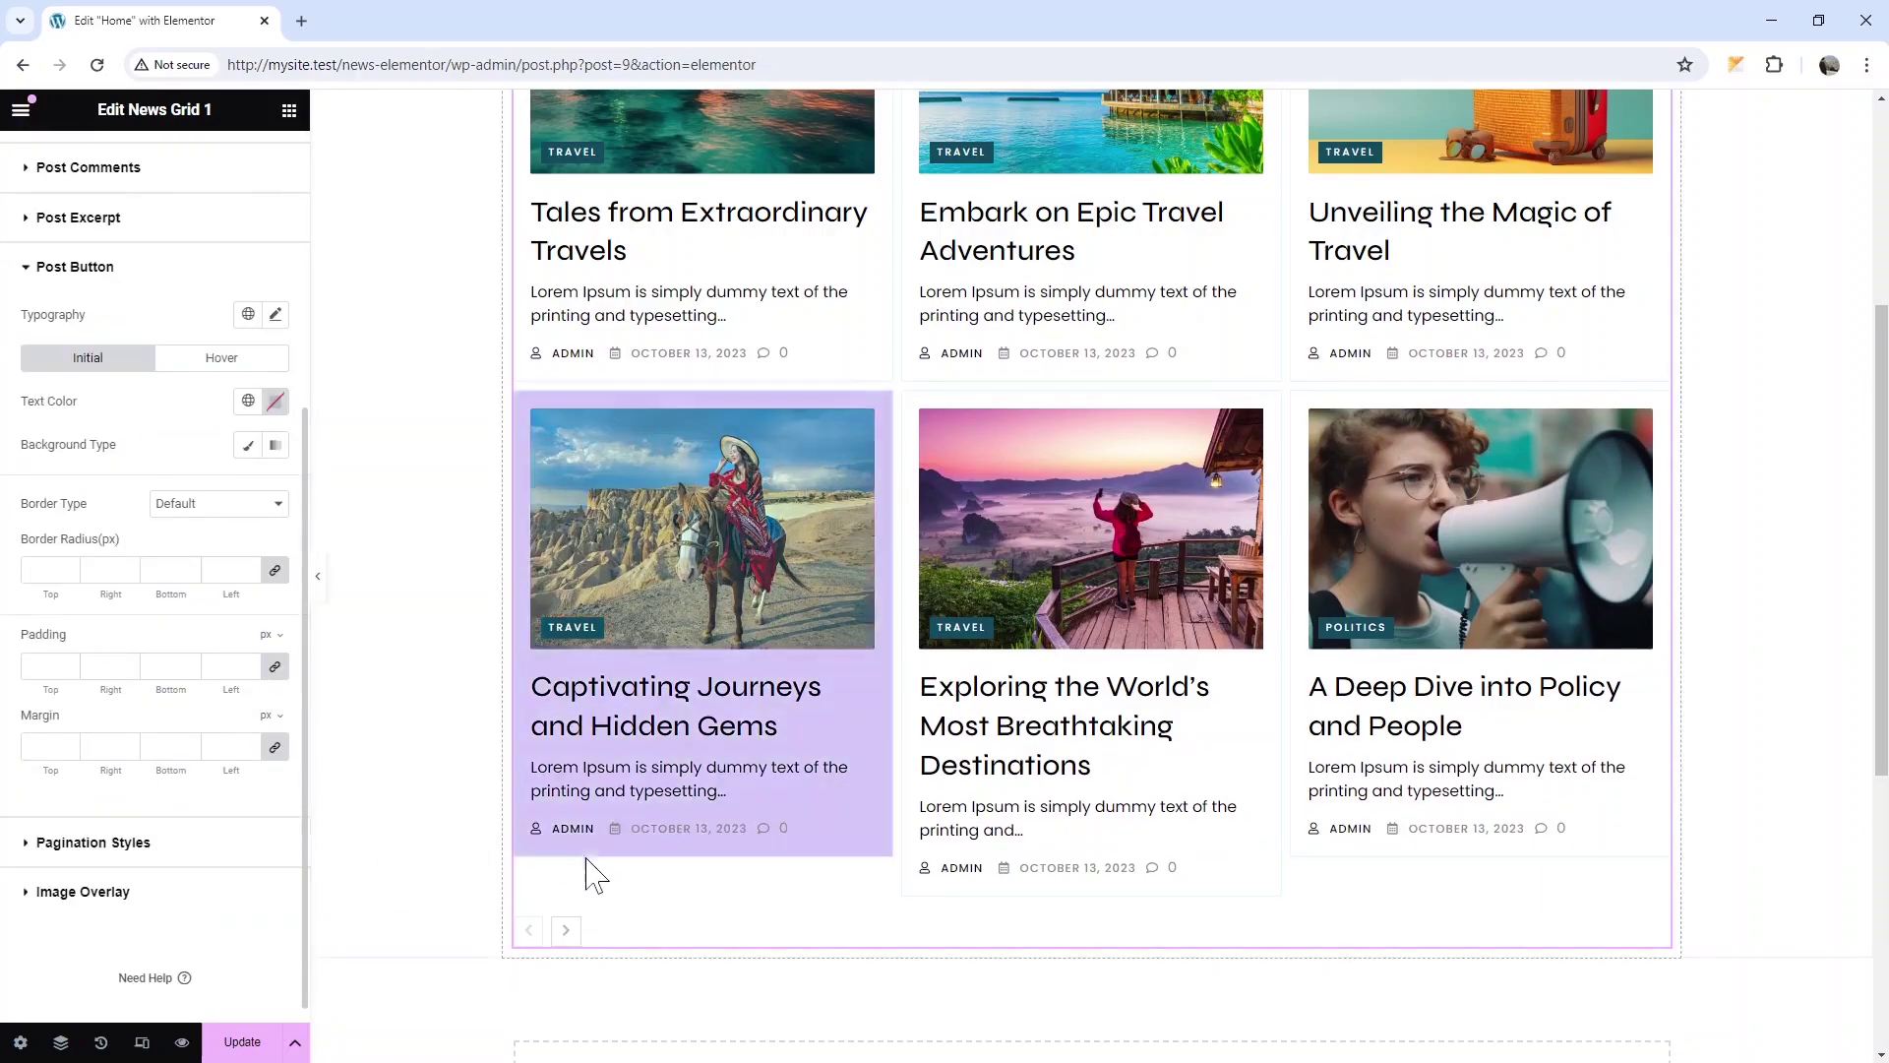
scroll(165, 567, up, 2)
scroll(44, 255, up, 1)
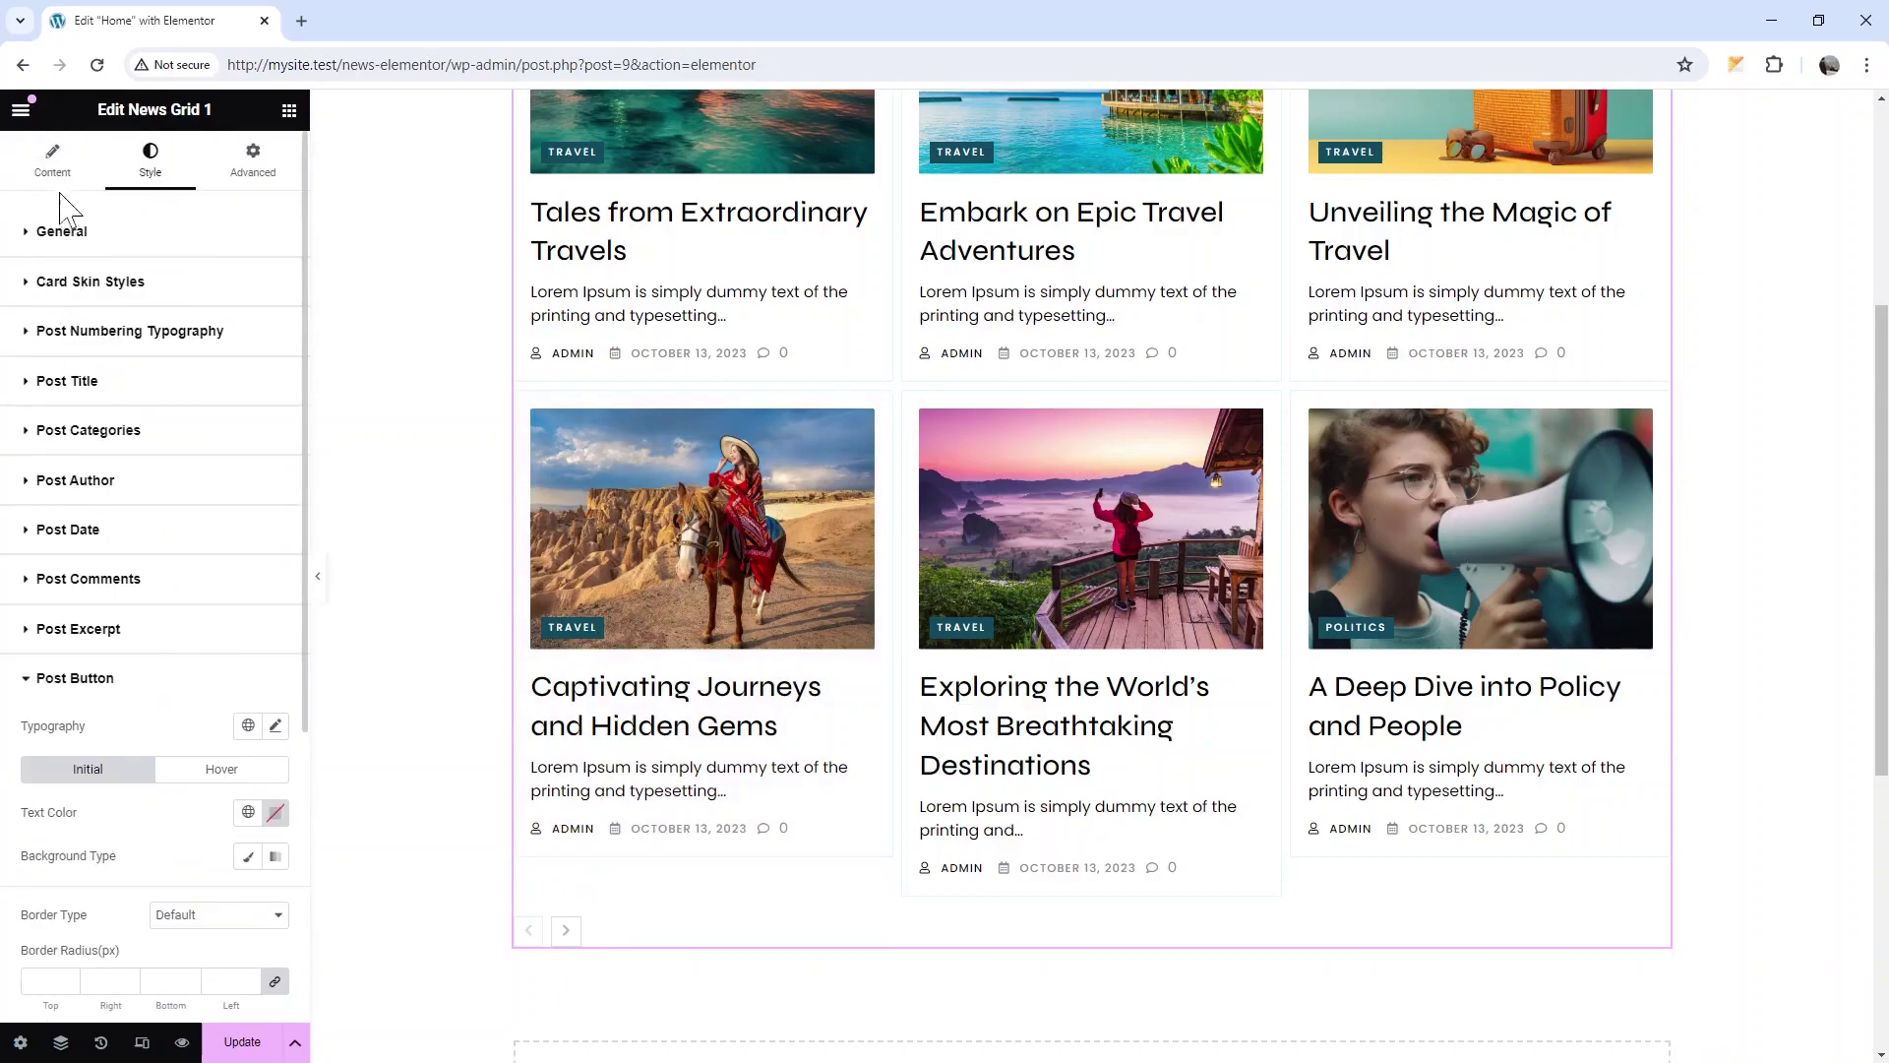
Enable the Read More button on every news card
click(53, 160)
click(59, 532)
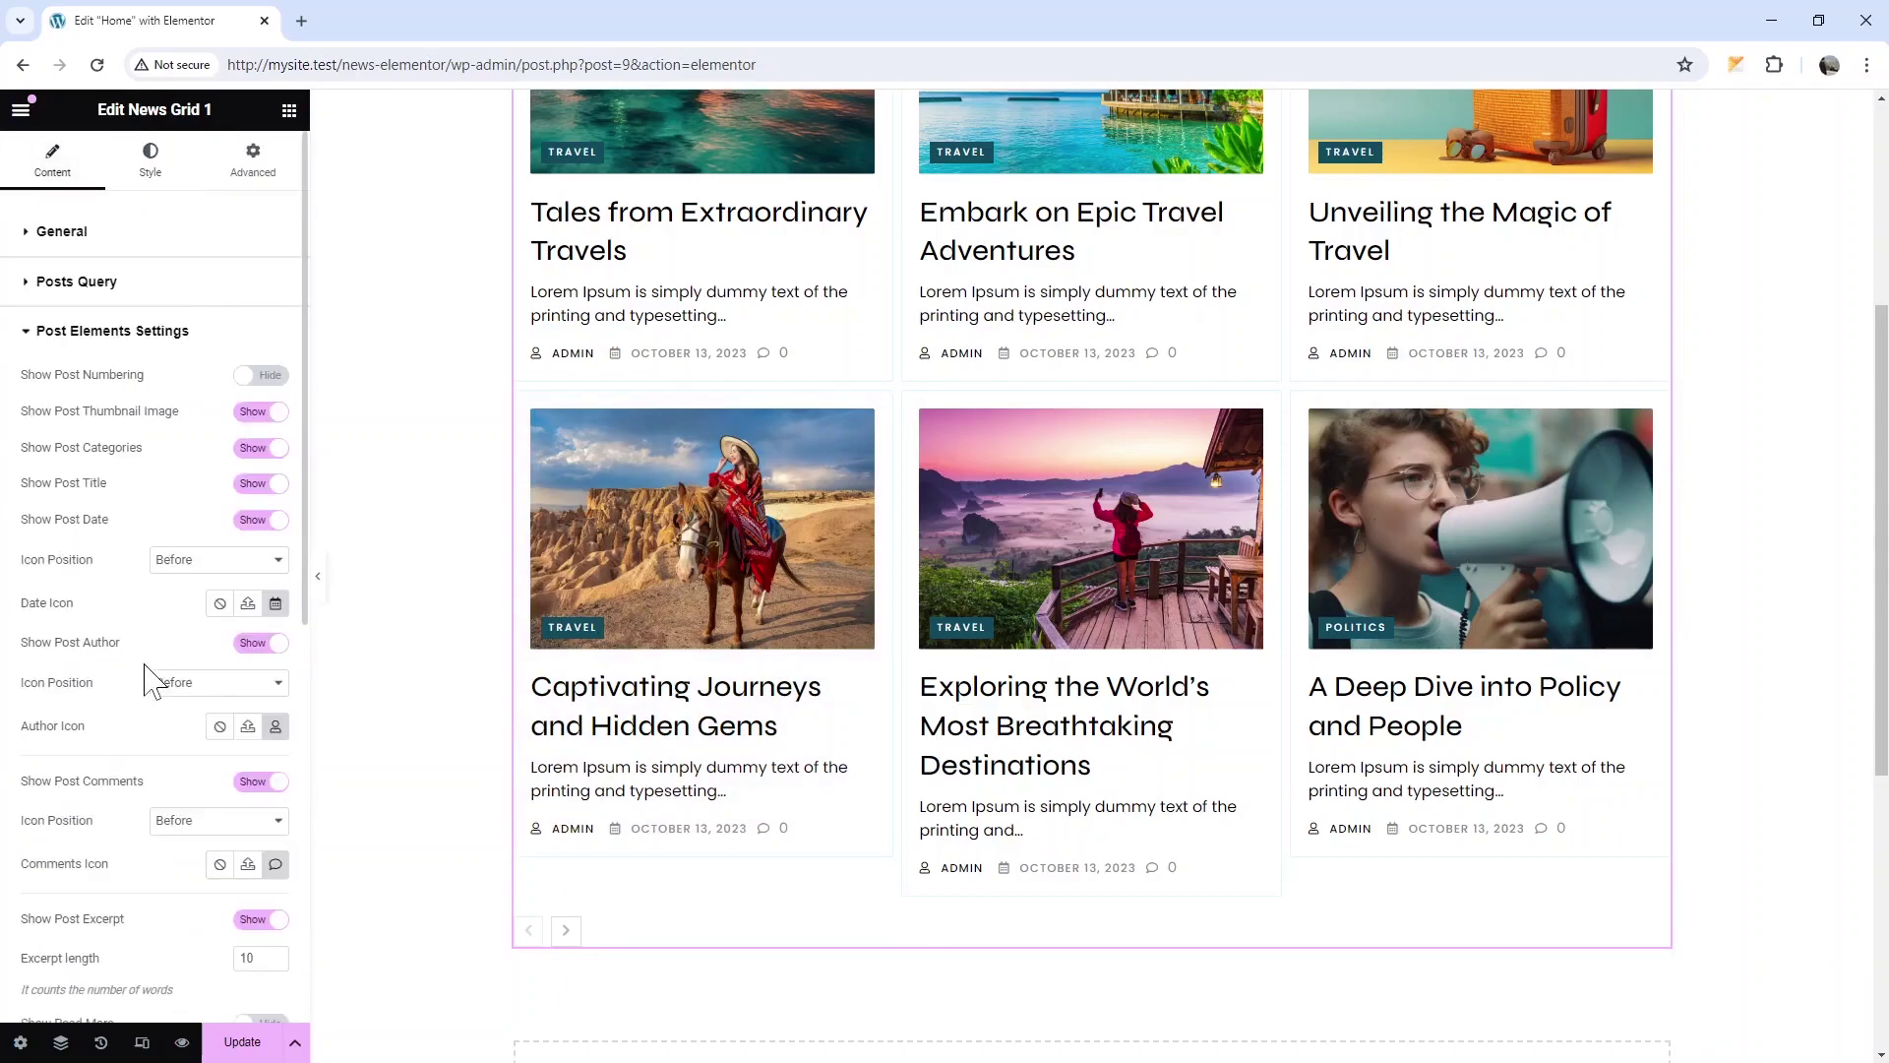
scroll(118, 713, down, 1)
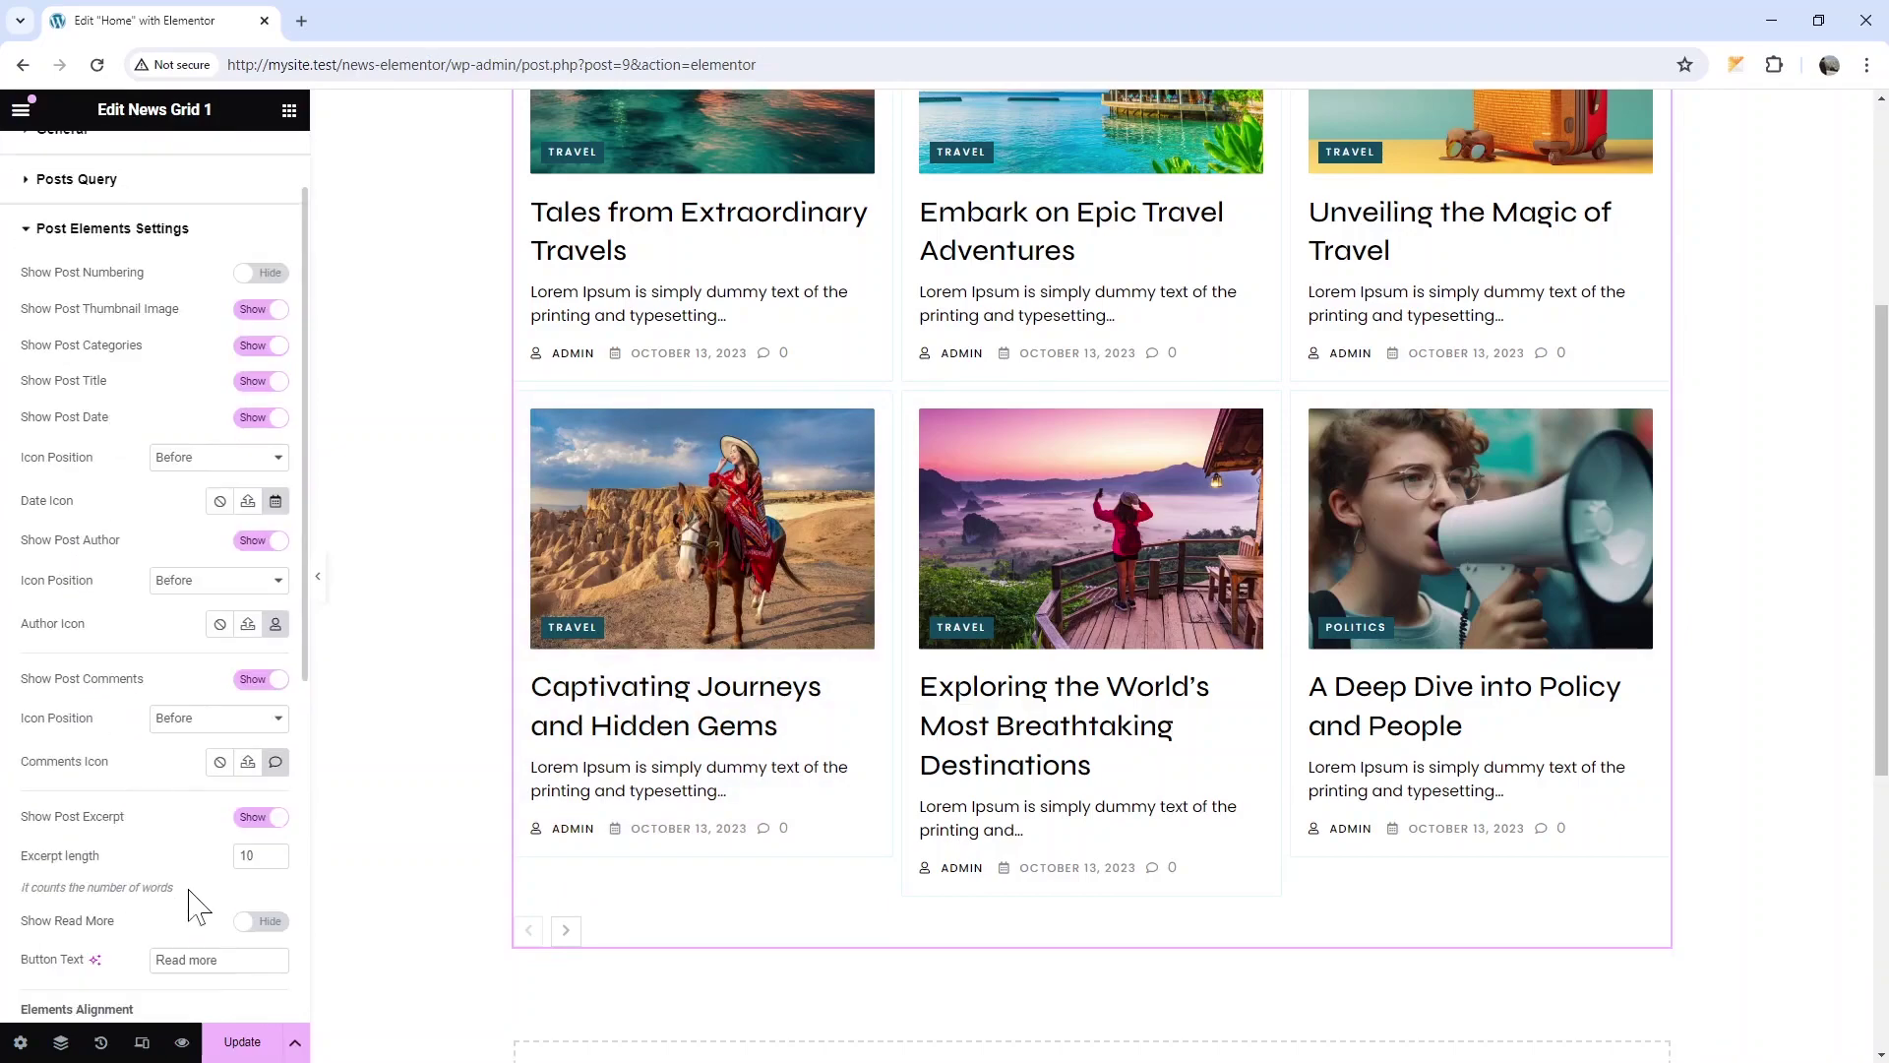
click(262, 921)
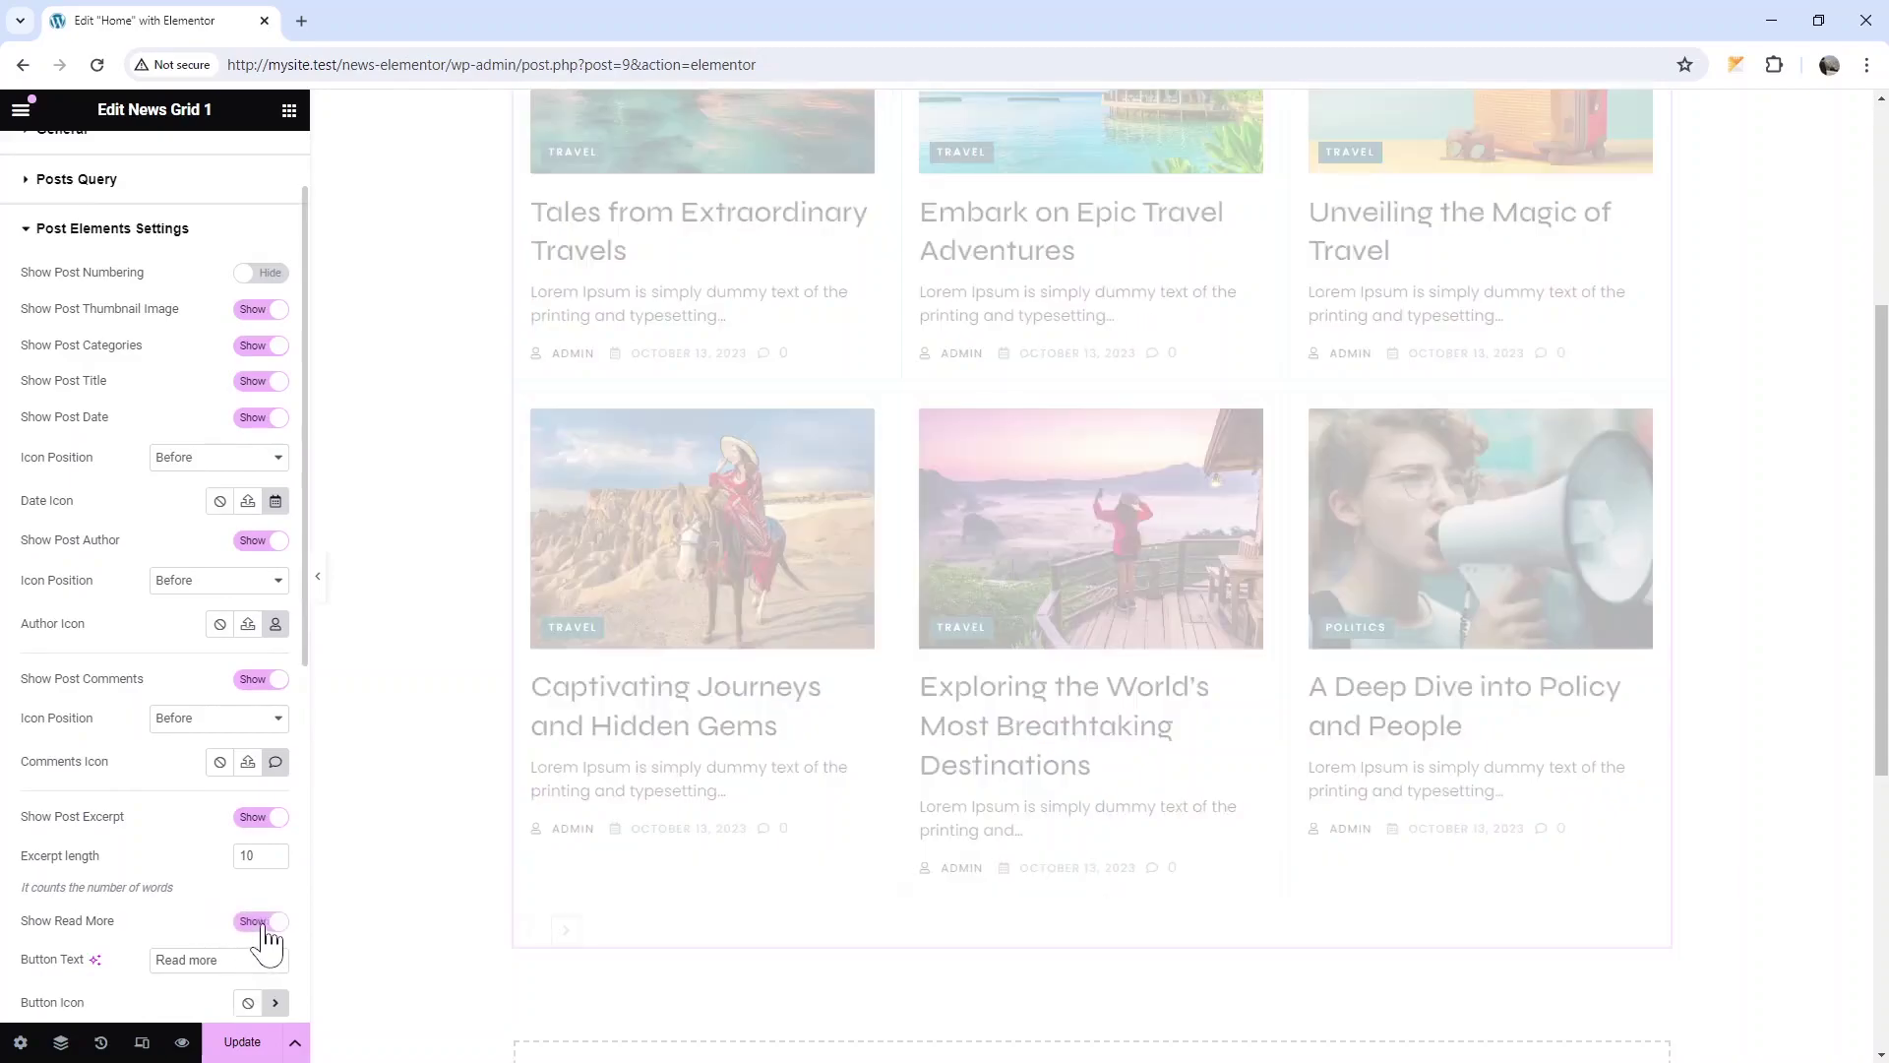
scroll(163, 909, down, 1)
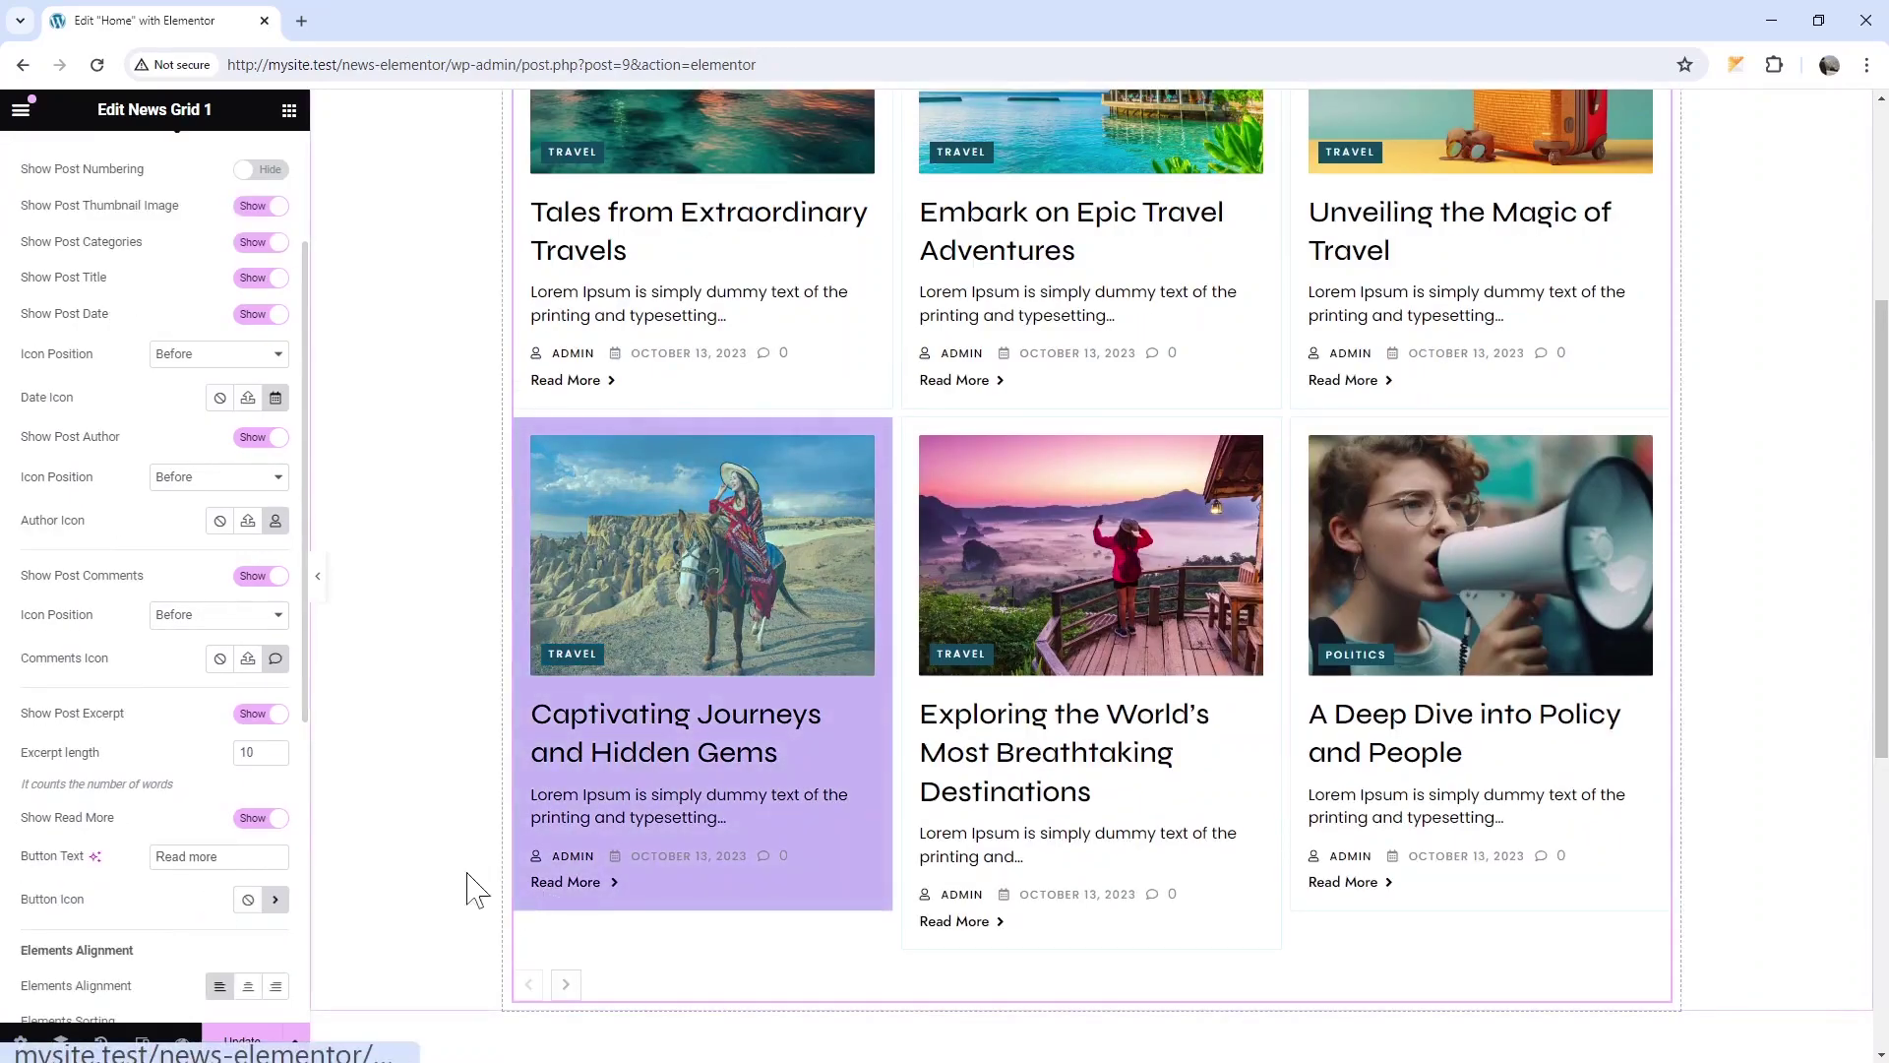
scroll(164, 621, up, 2)
Set the Read More button text colour to red (#F12323)
click(159, 177)
scroll(132, 671, down, 1)
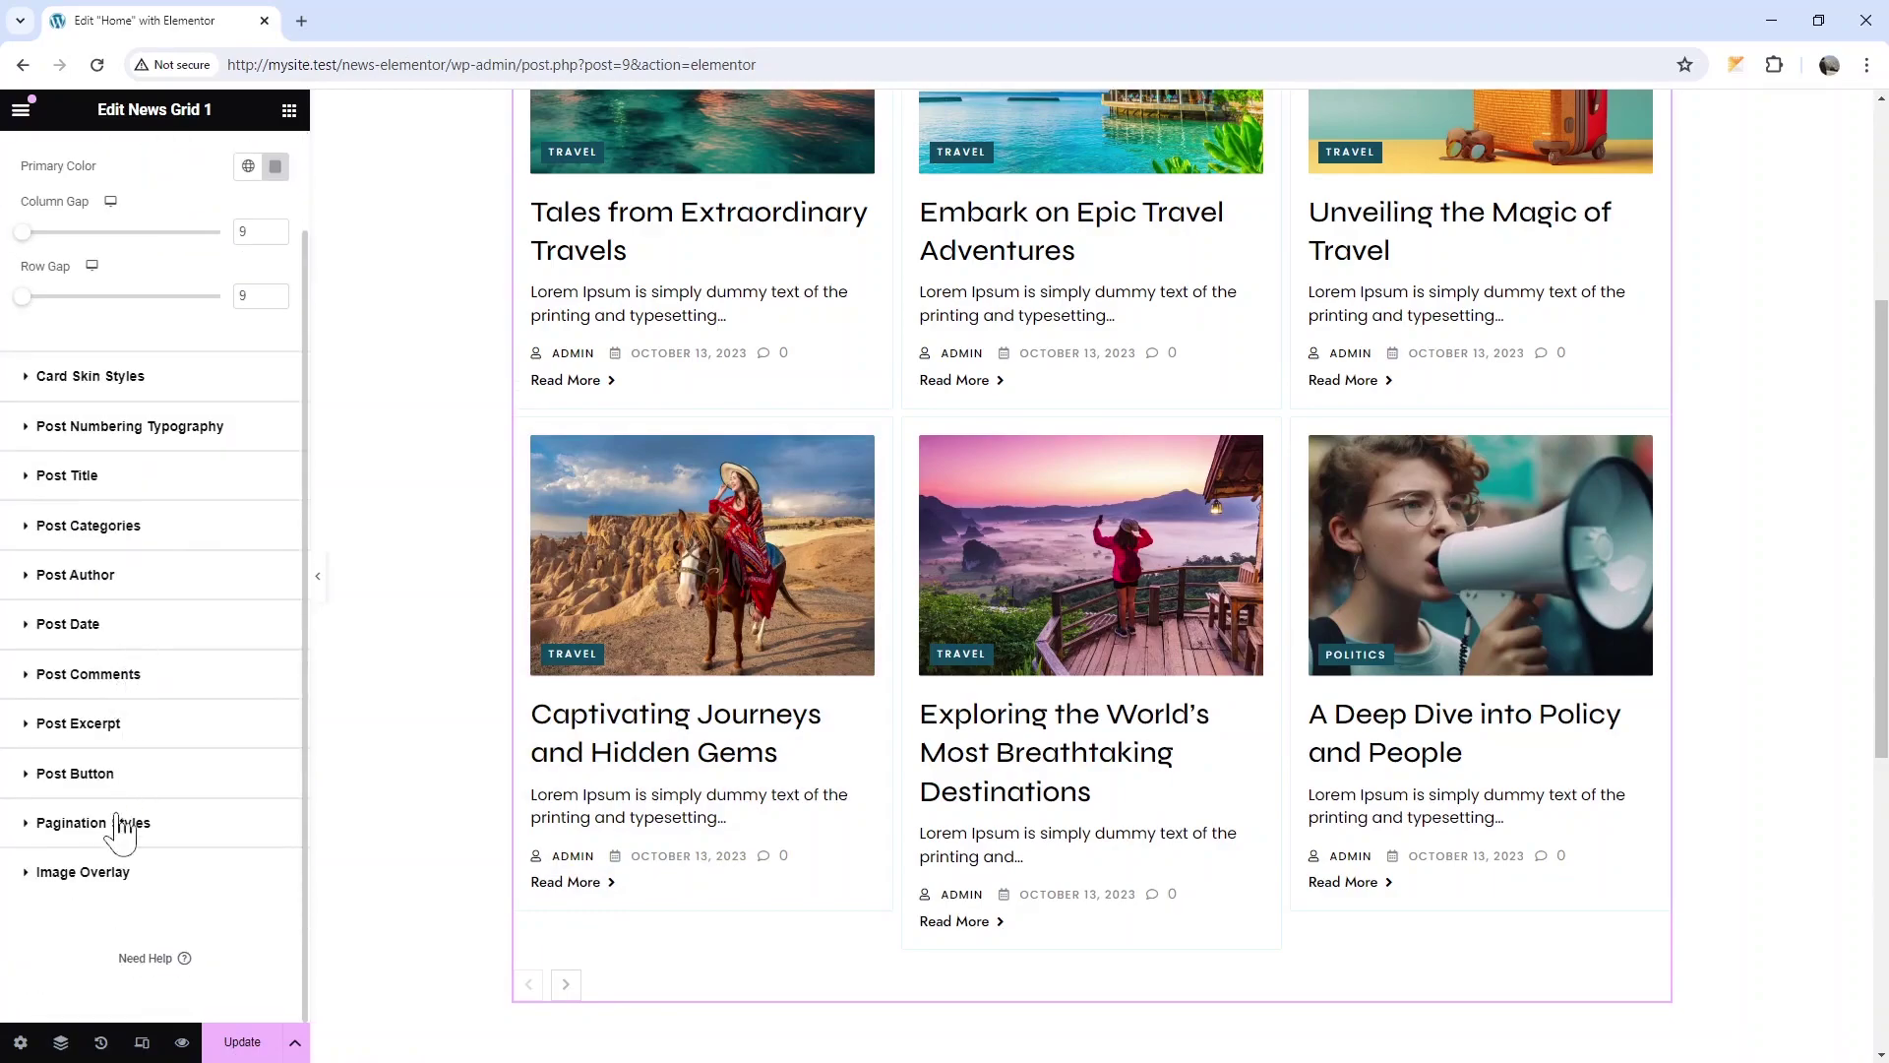
click(97, 822)
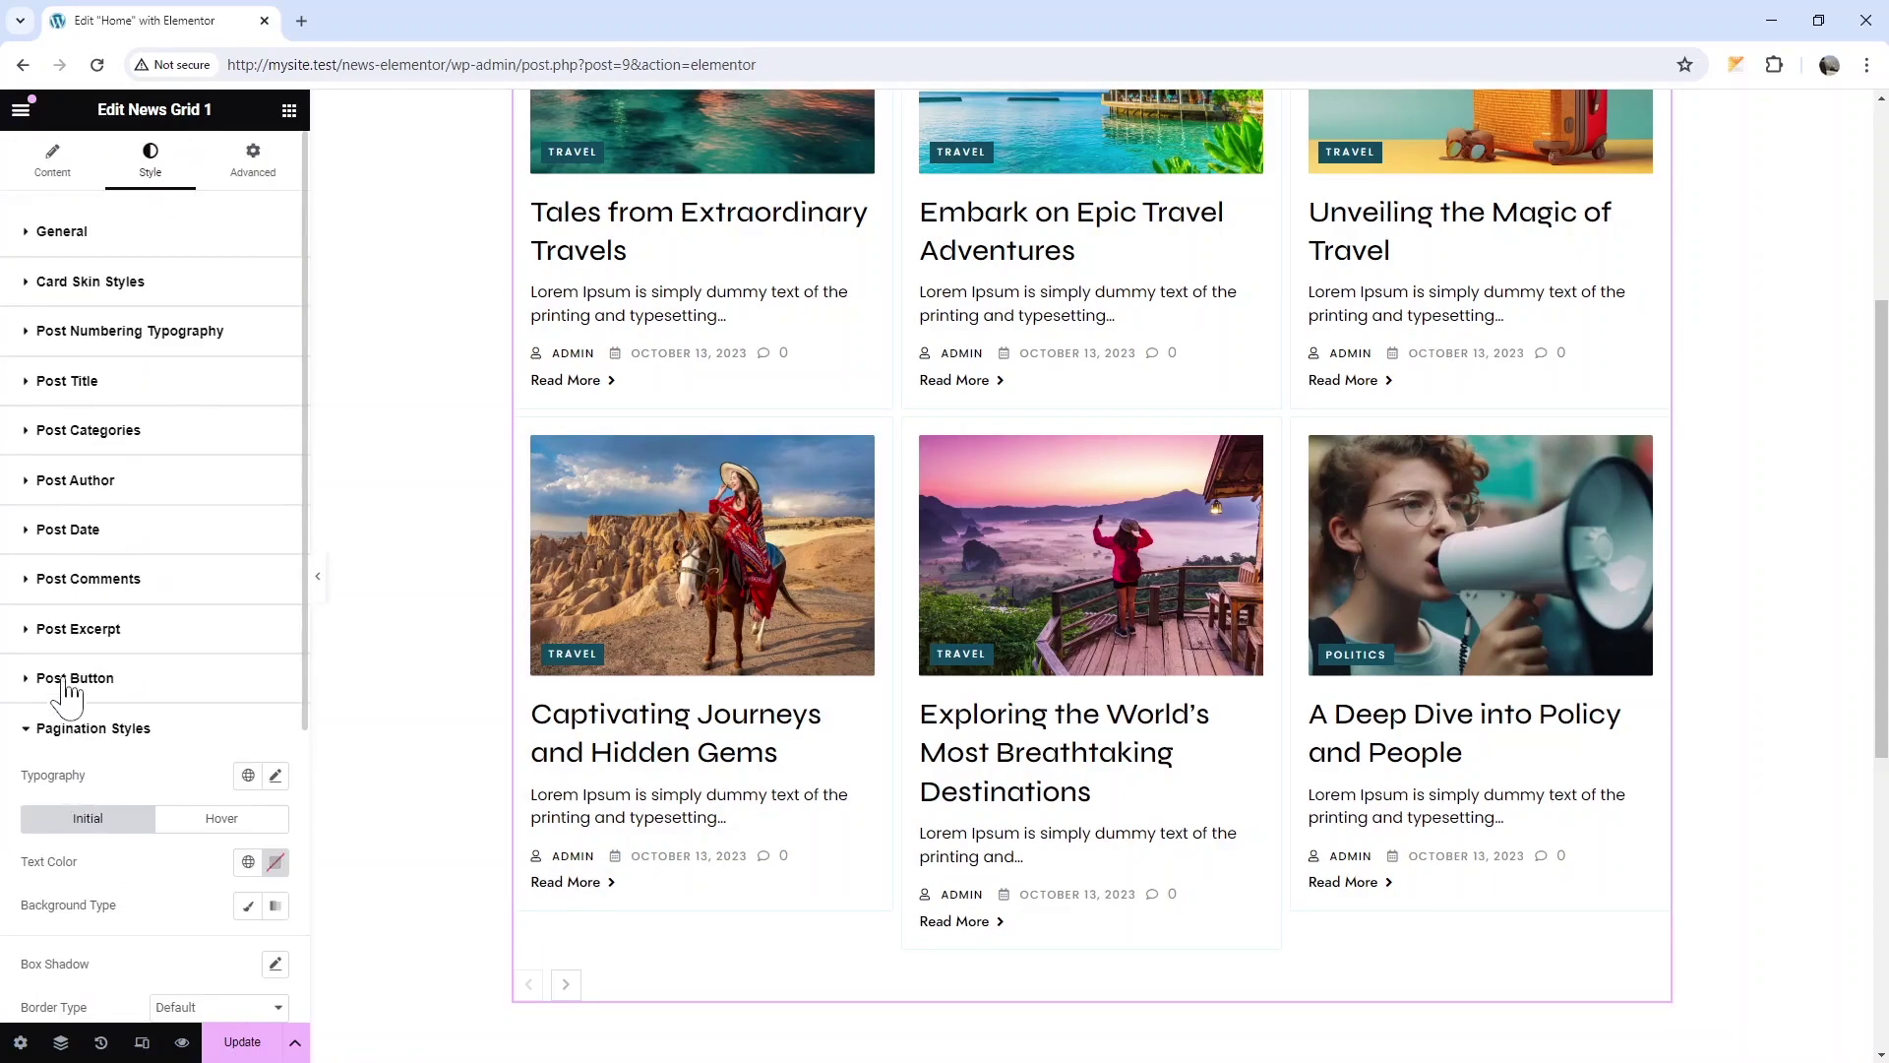
click(66, 682)
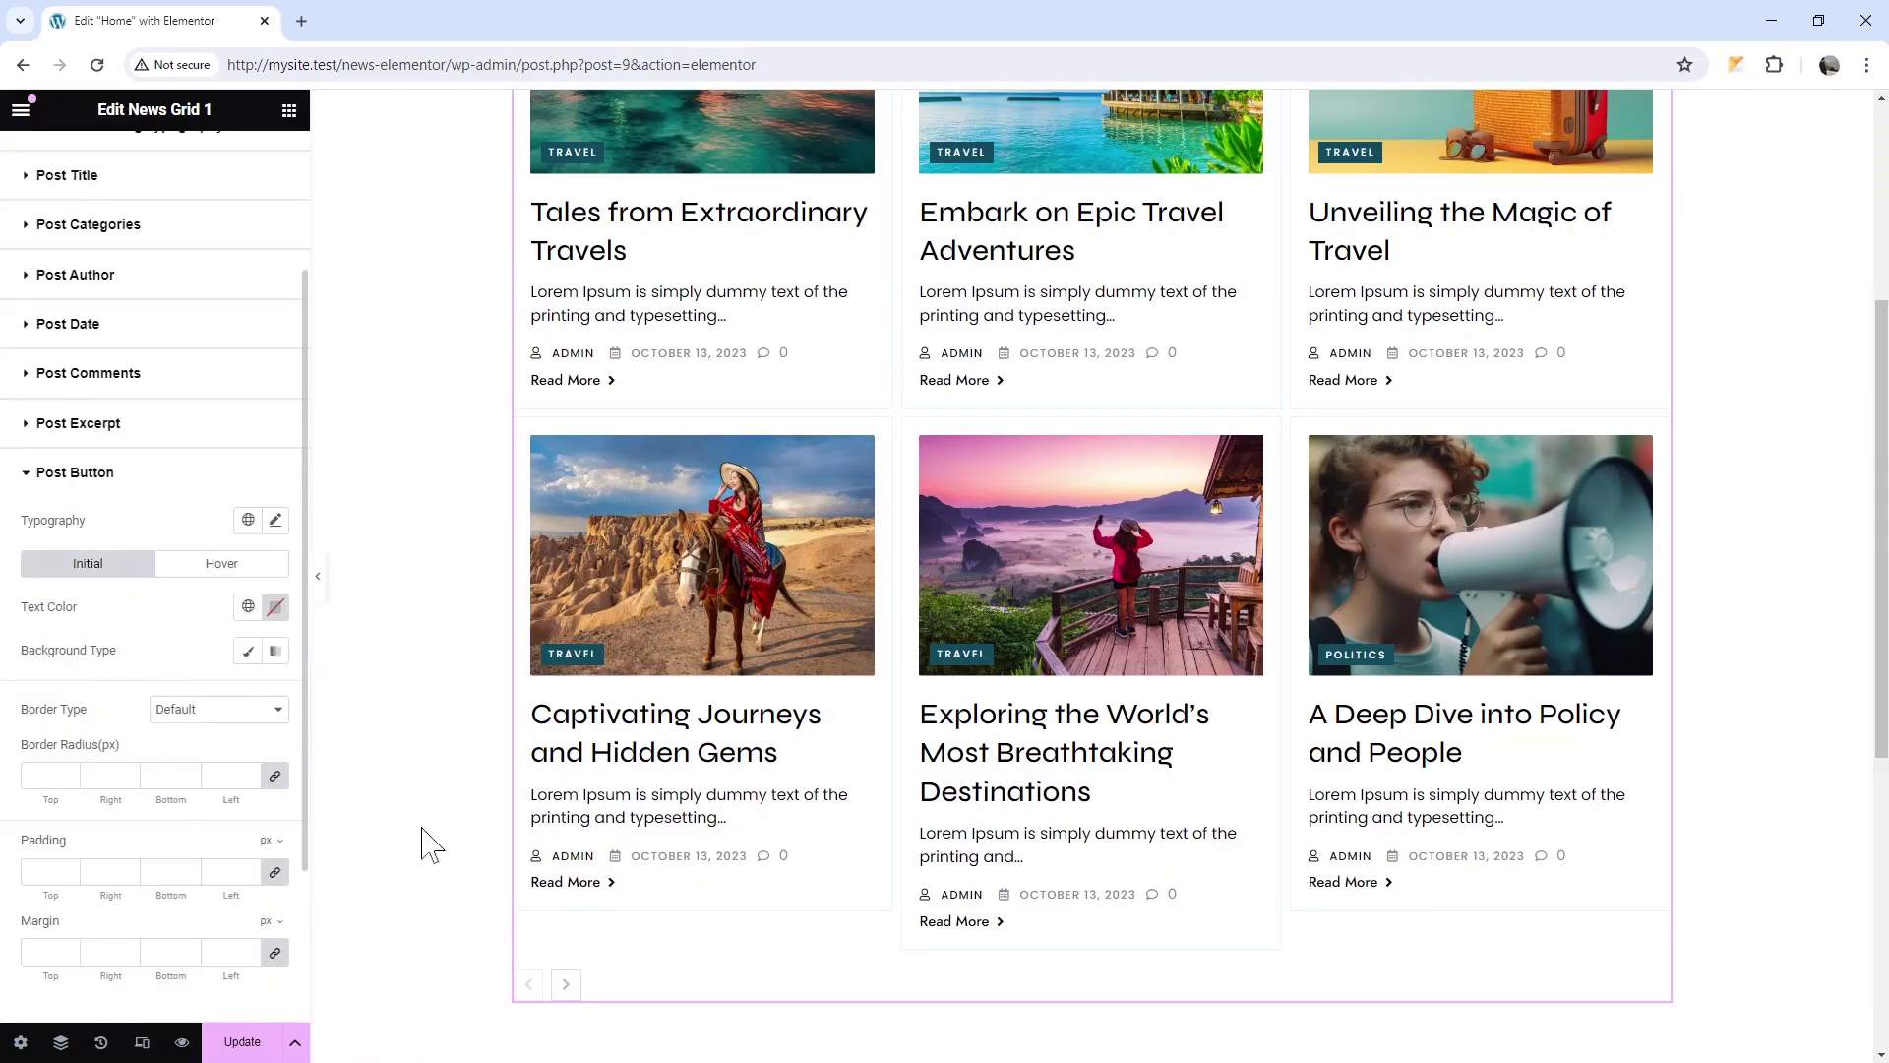
click(274, 606)
click(360, 700)
click(143, 622)
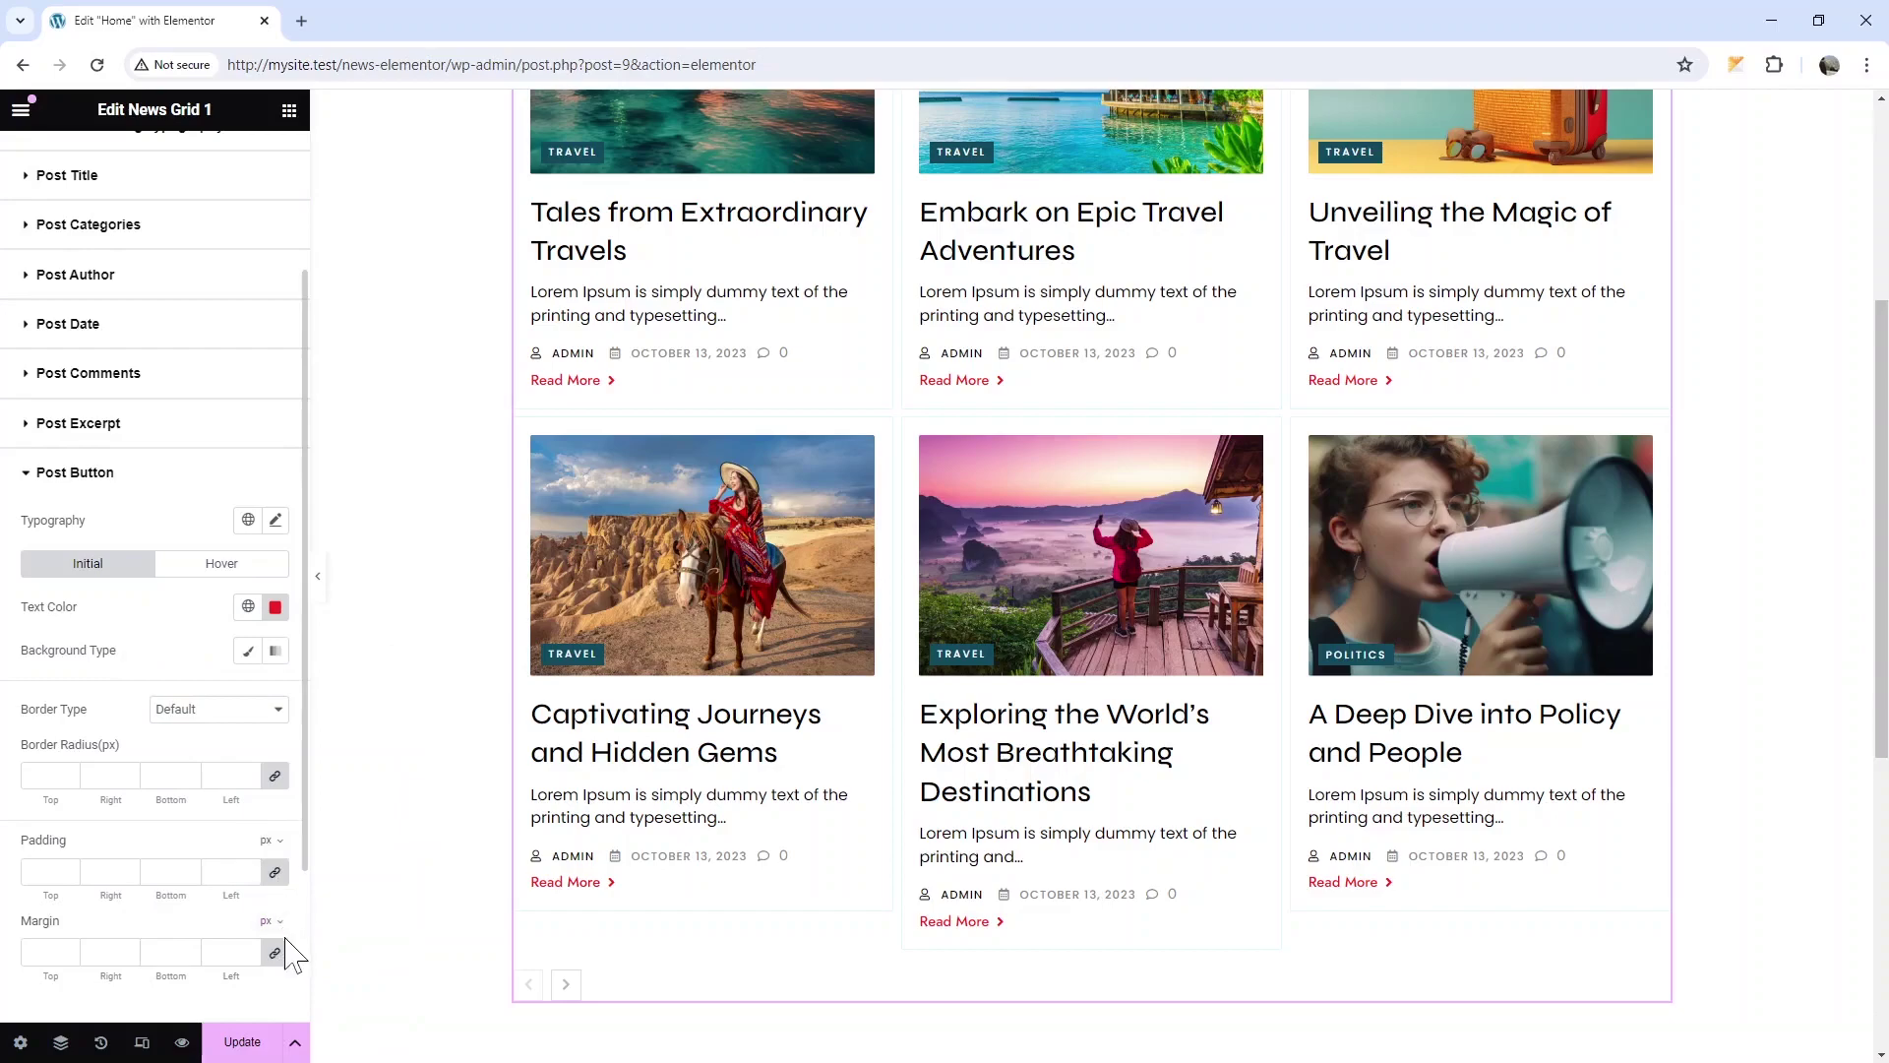
Unlink the Read More button margin and set the top margin to 12
click(276, 952)
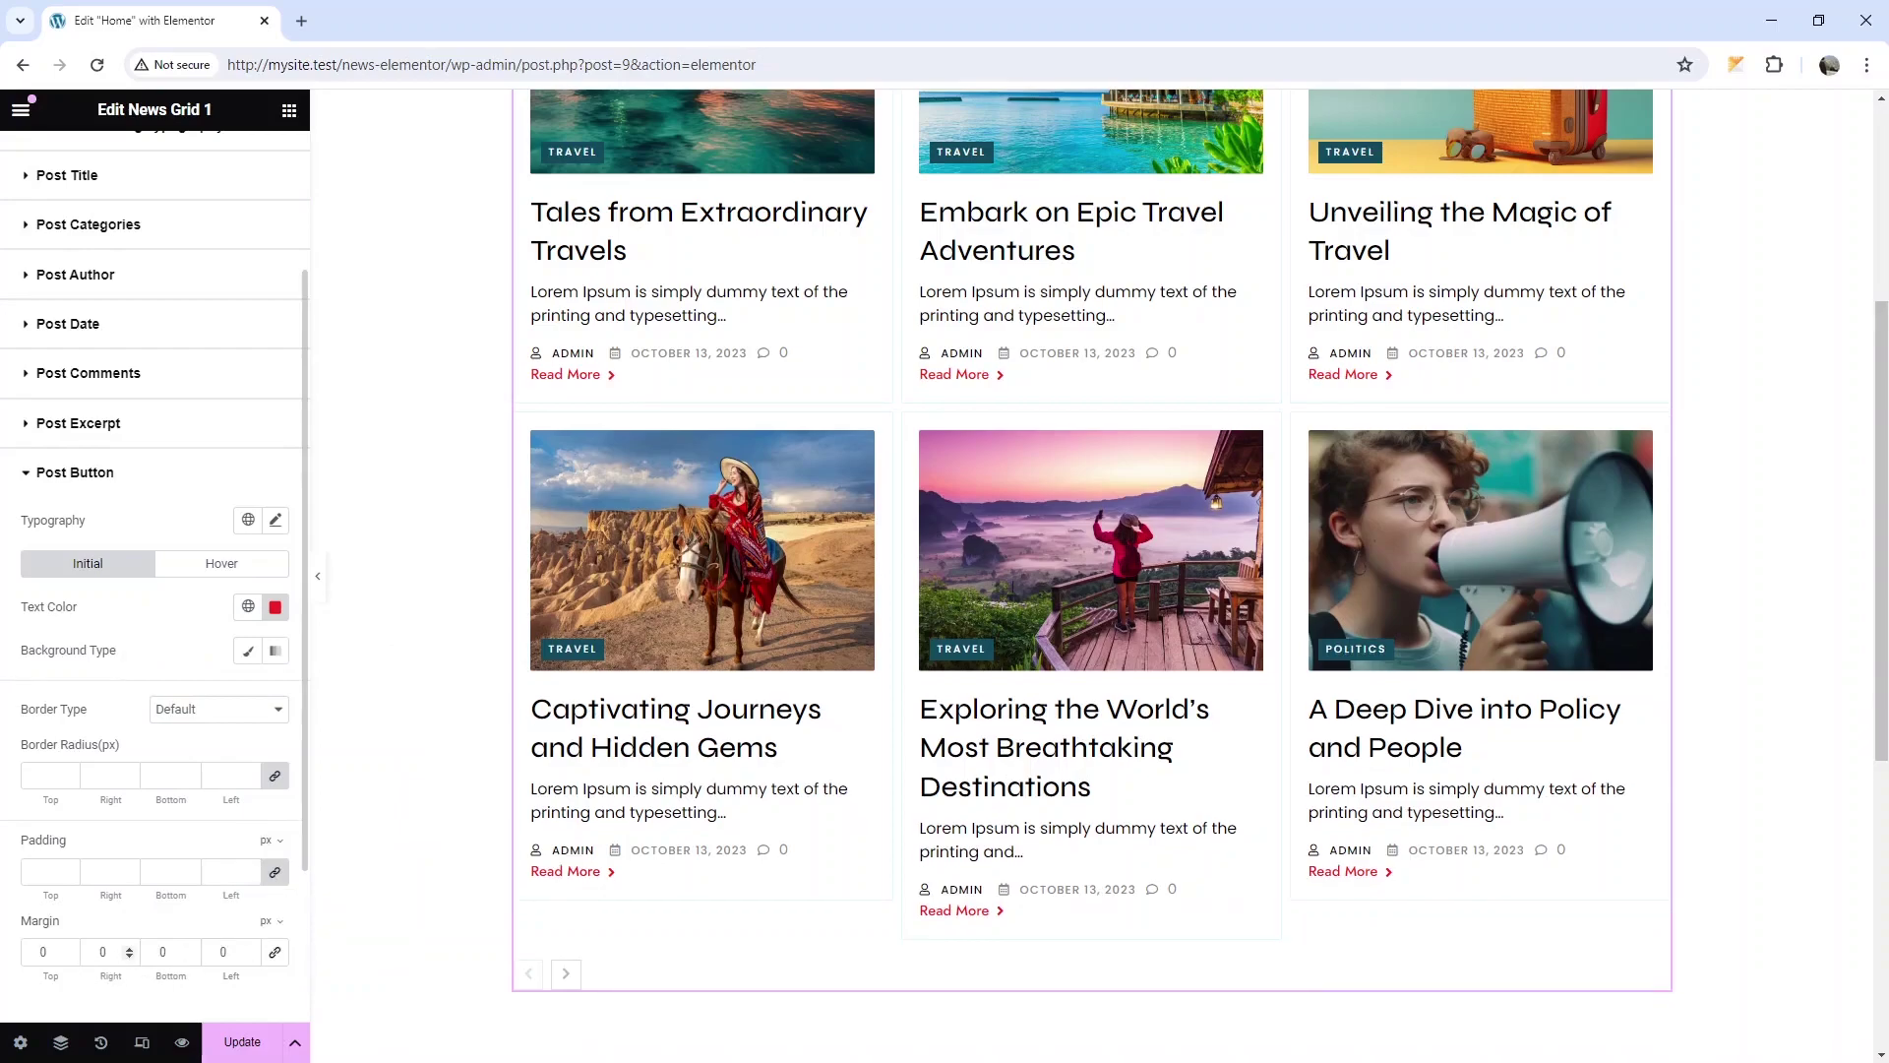
click(68, 949)
click(68, 949)
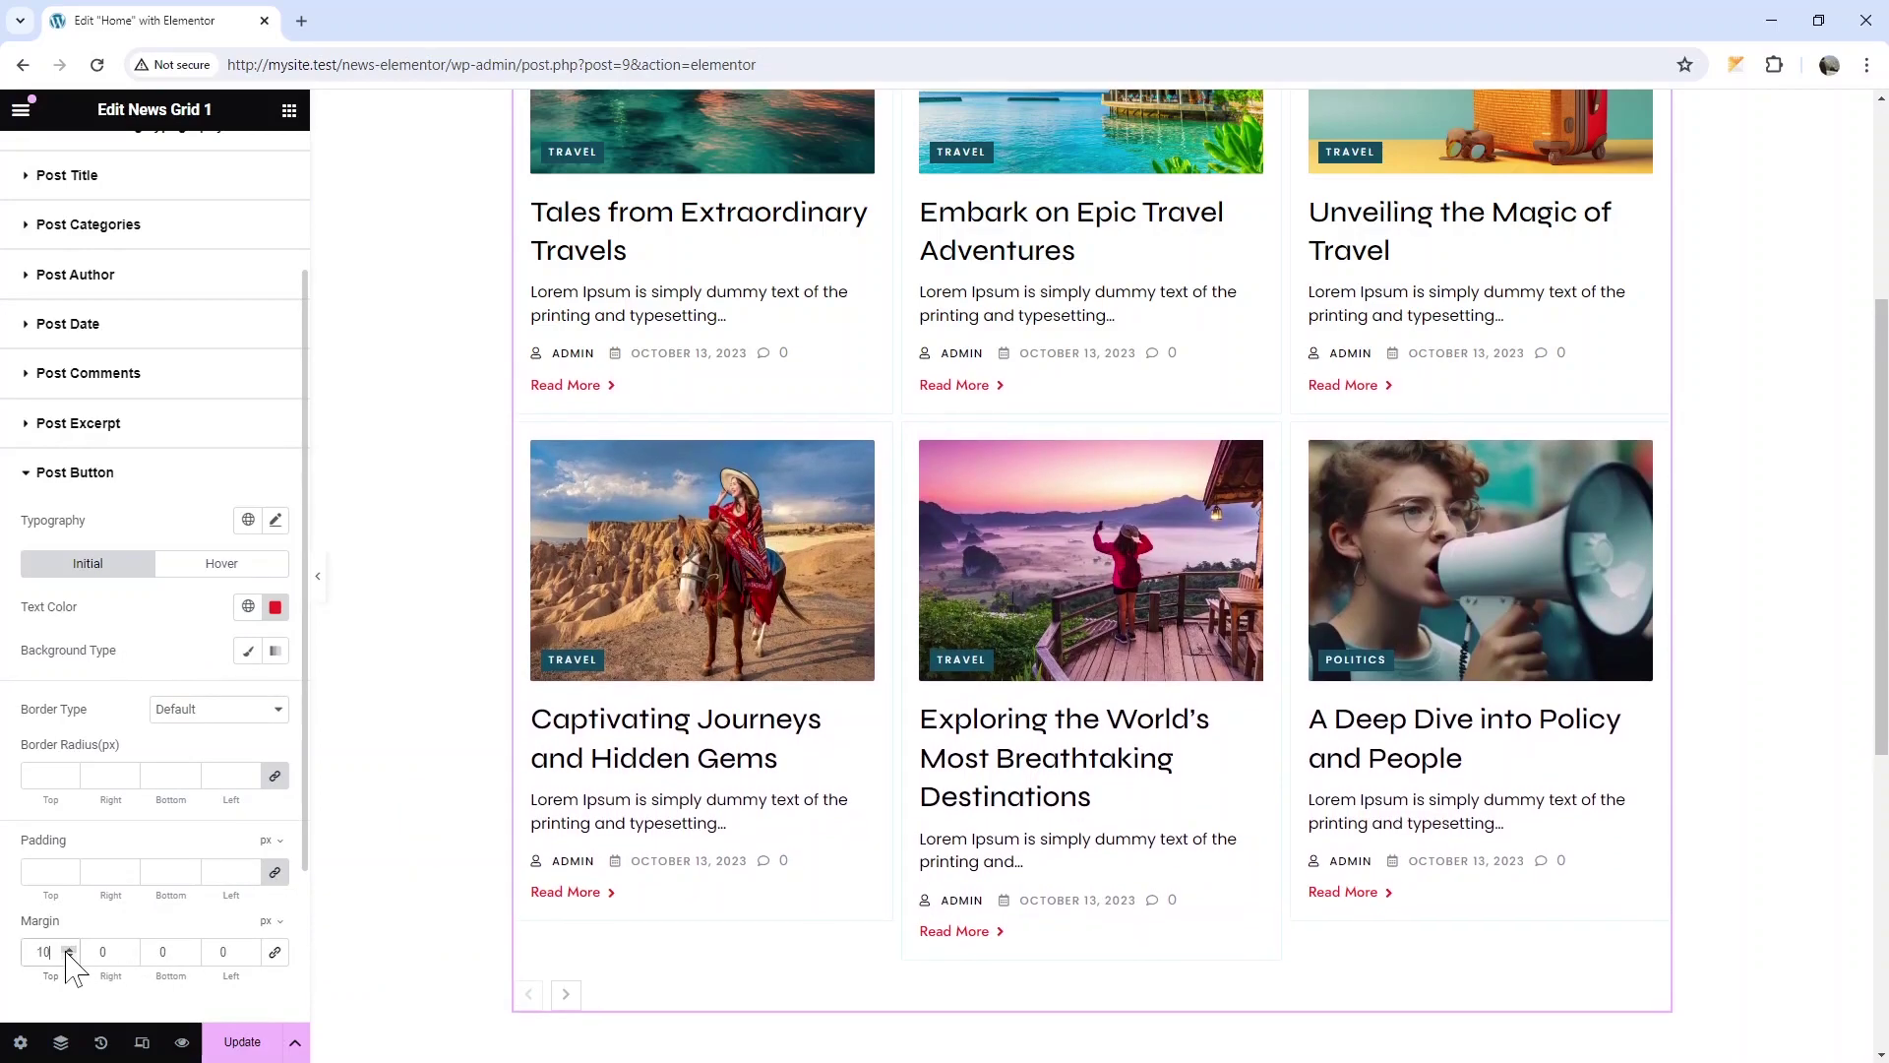
click(68, 949)
click(68, 949)
scroll(79, 802, down, 2)
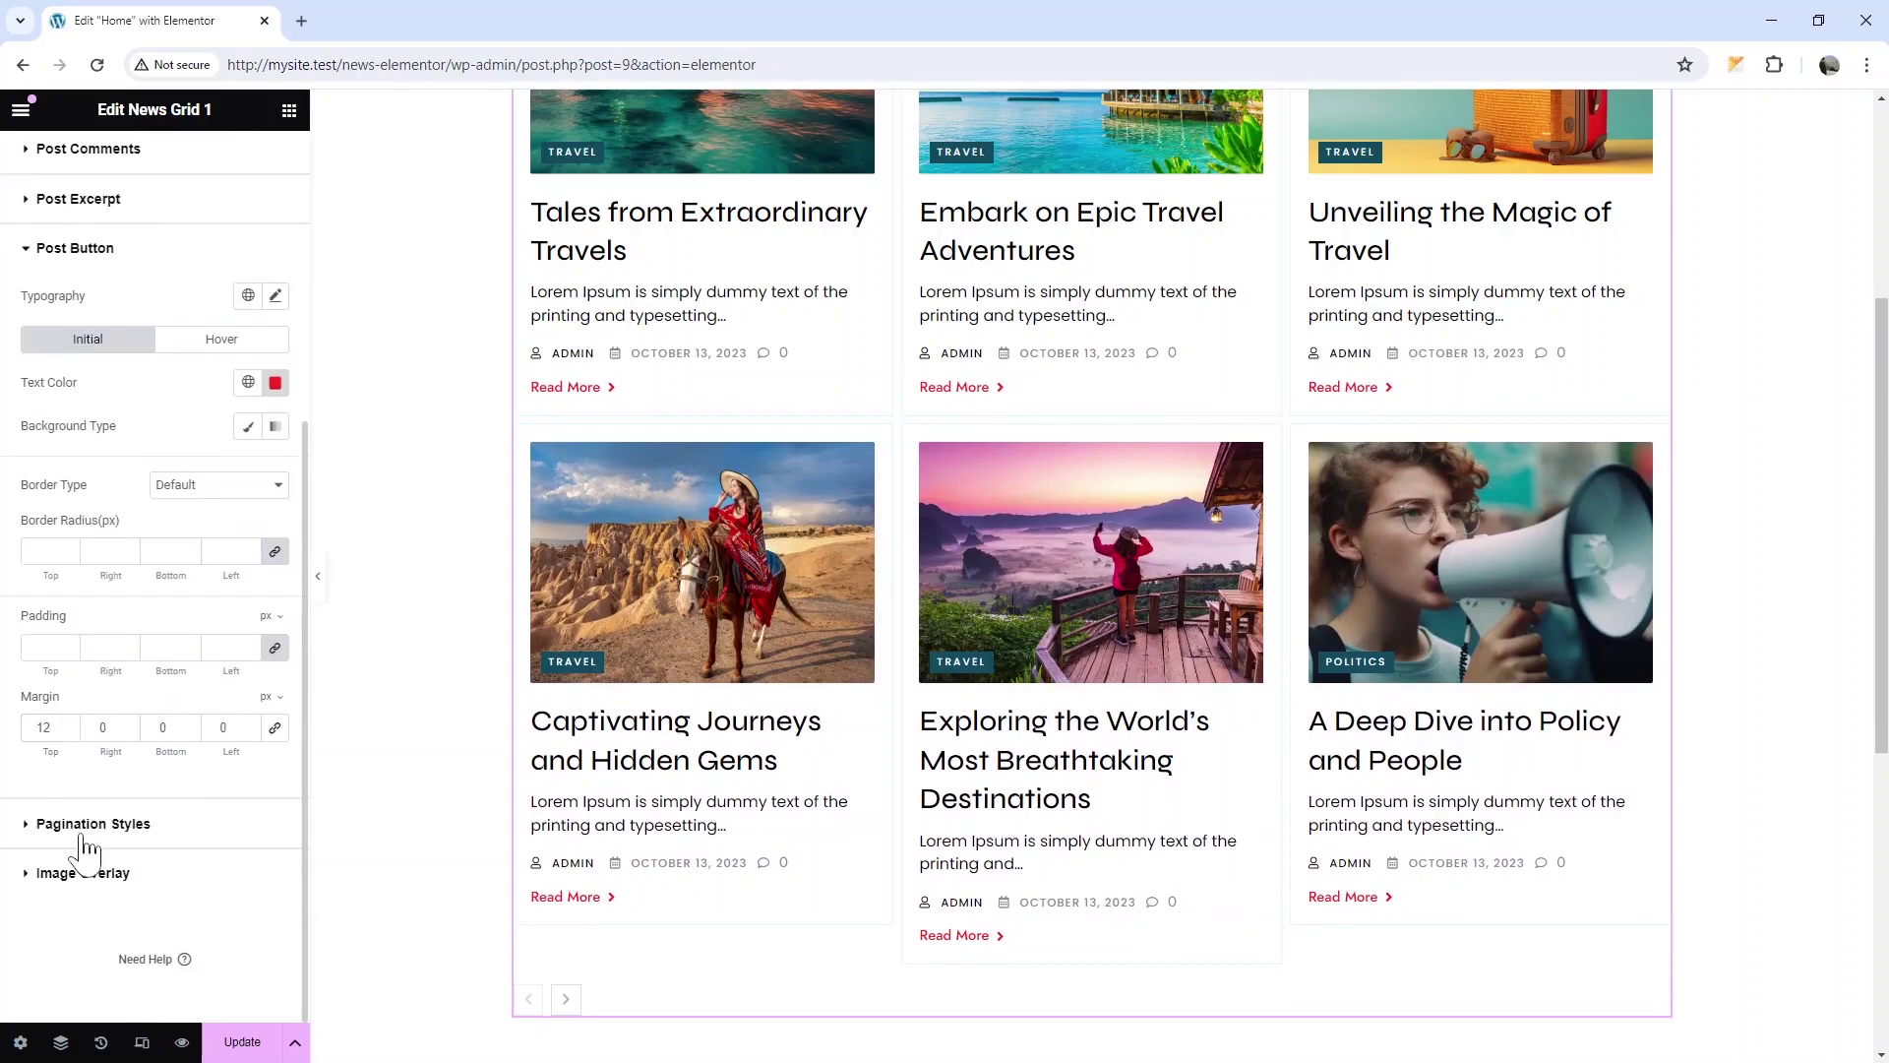
Give the pagination a Classic pink background and white text colour
click(86, 828)
scroll(81, 834, down, 2)
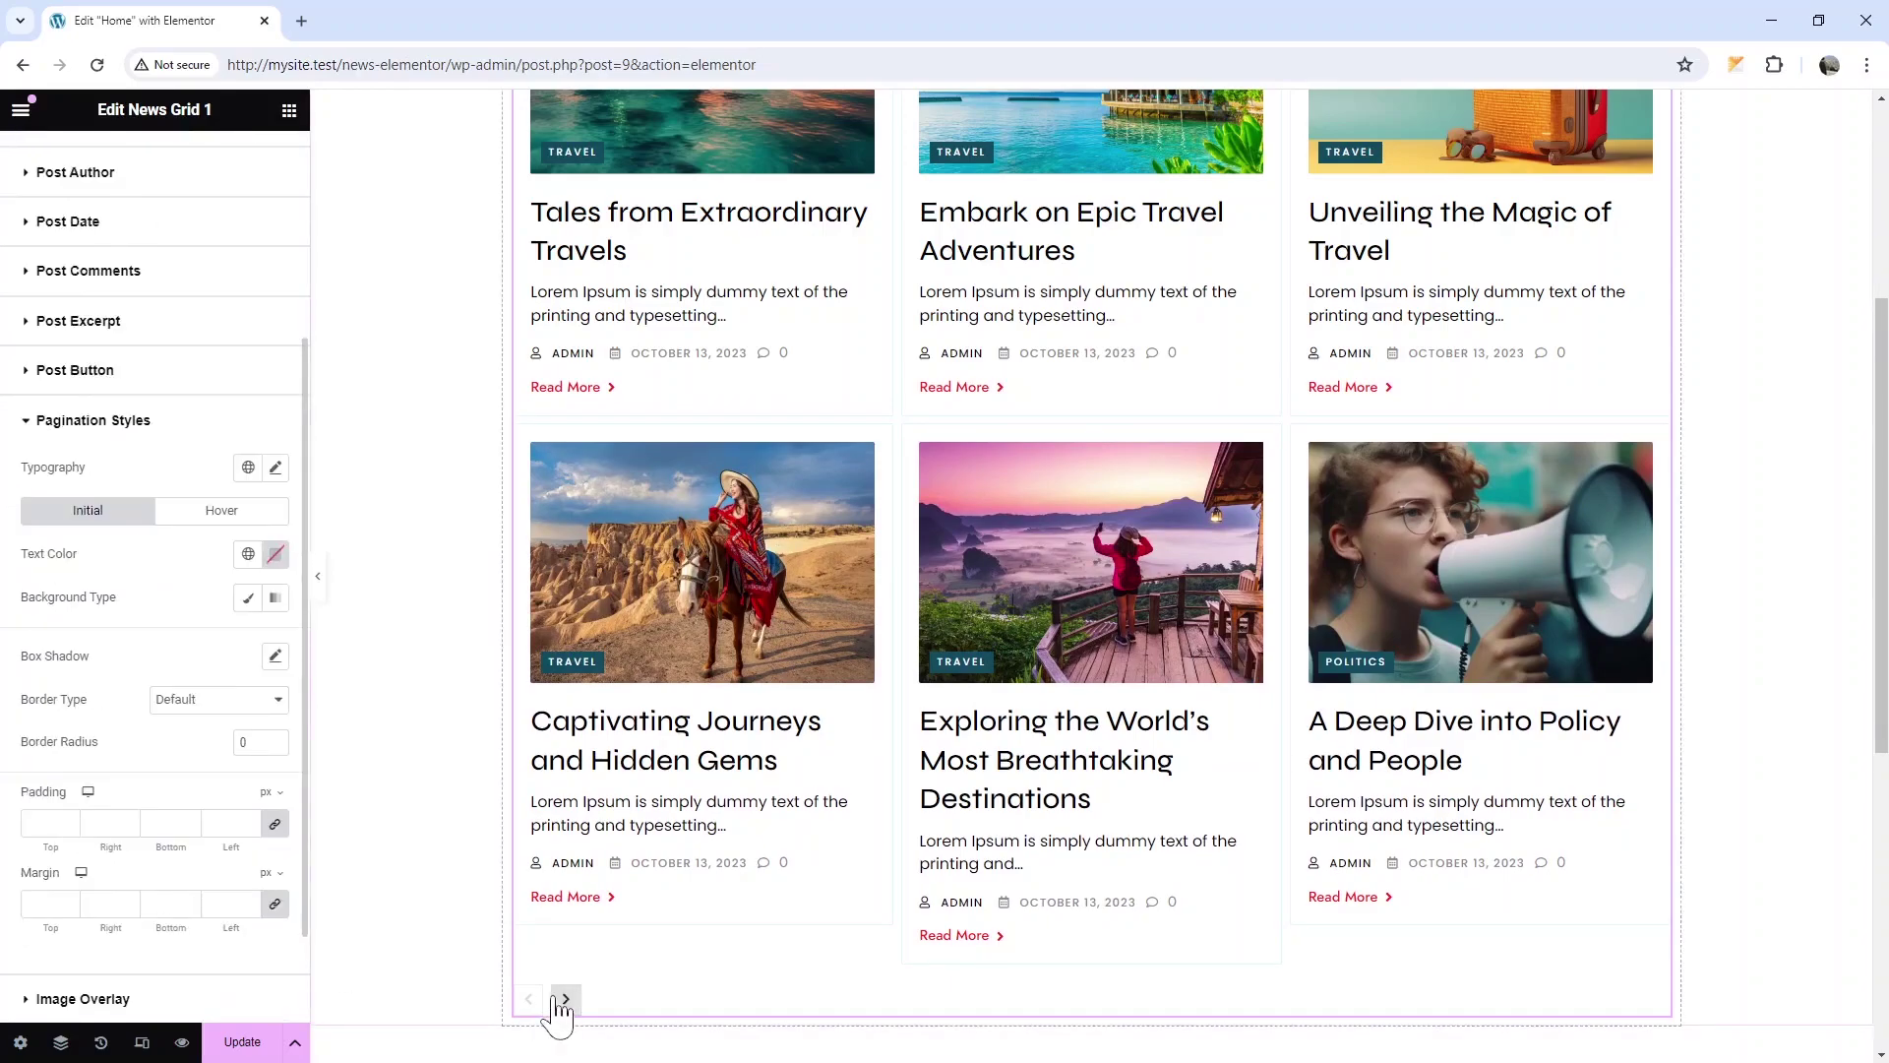
click(247, 596)
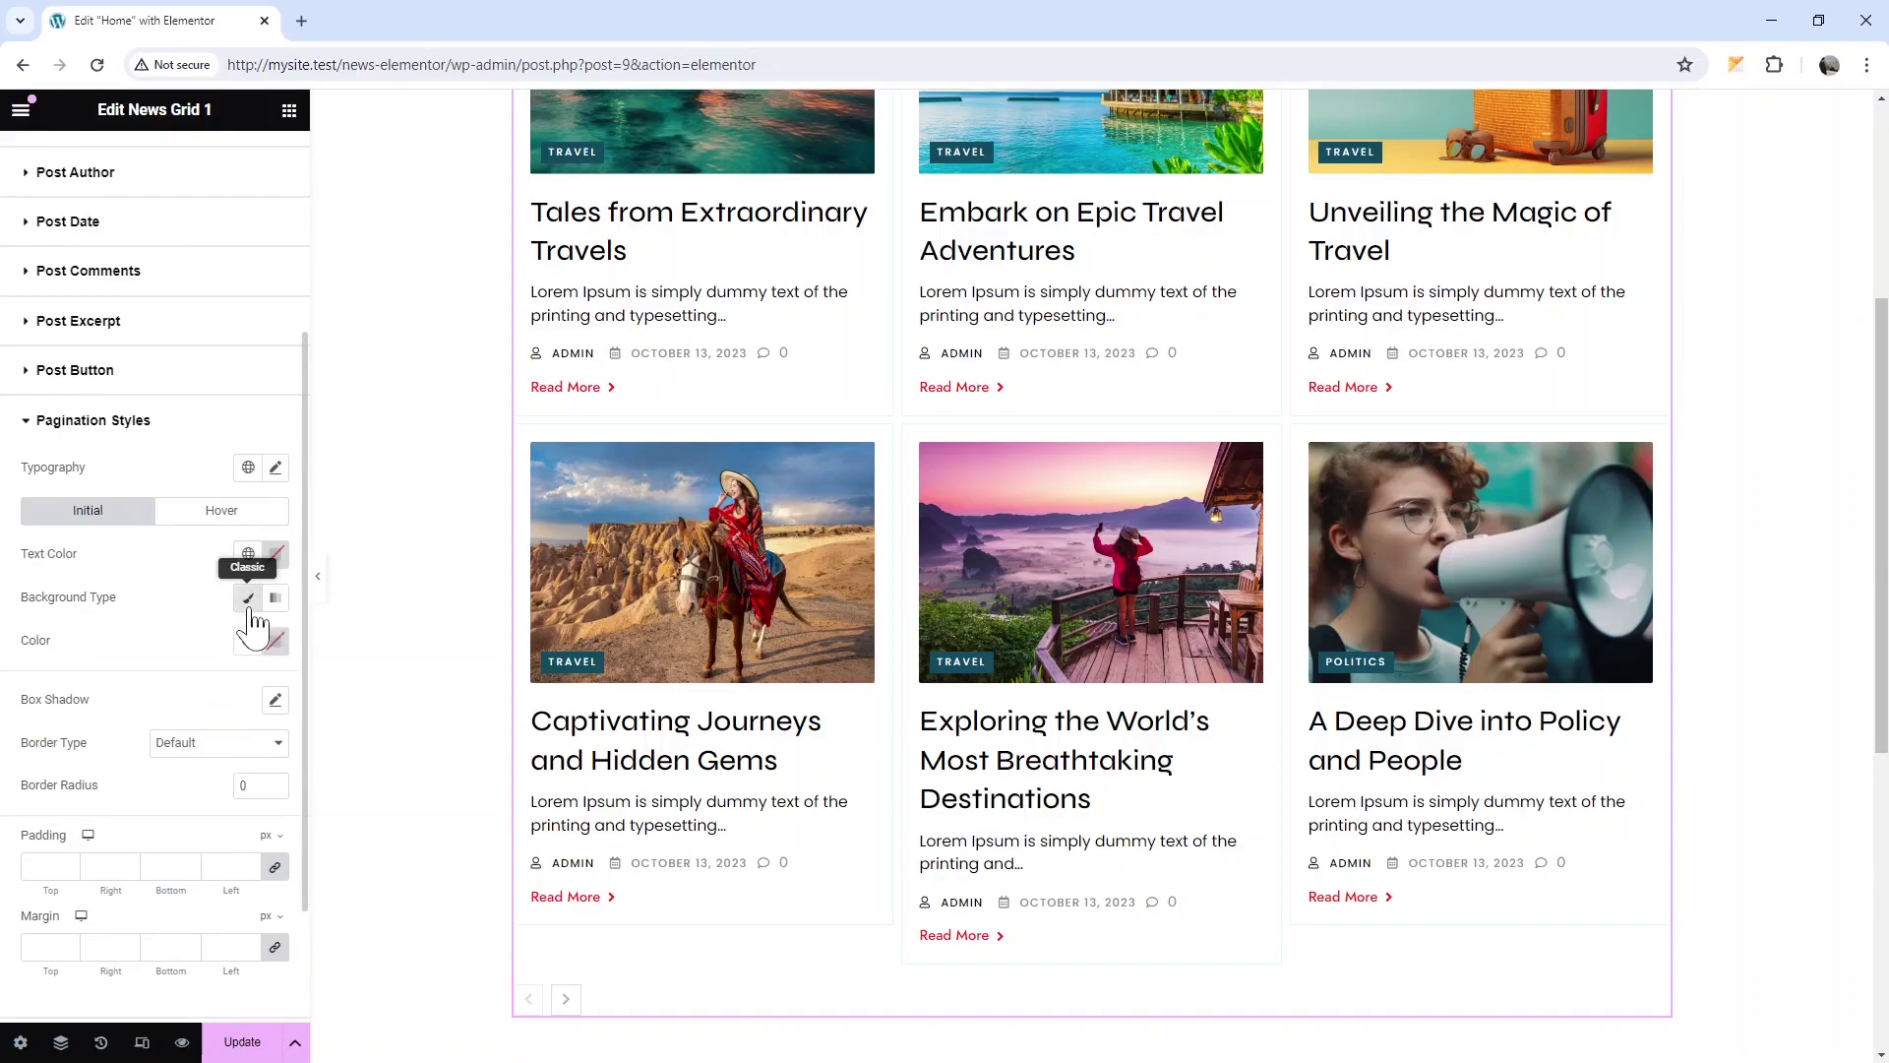
click(275, 642)
click(276, 747)
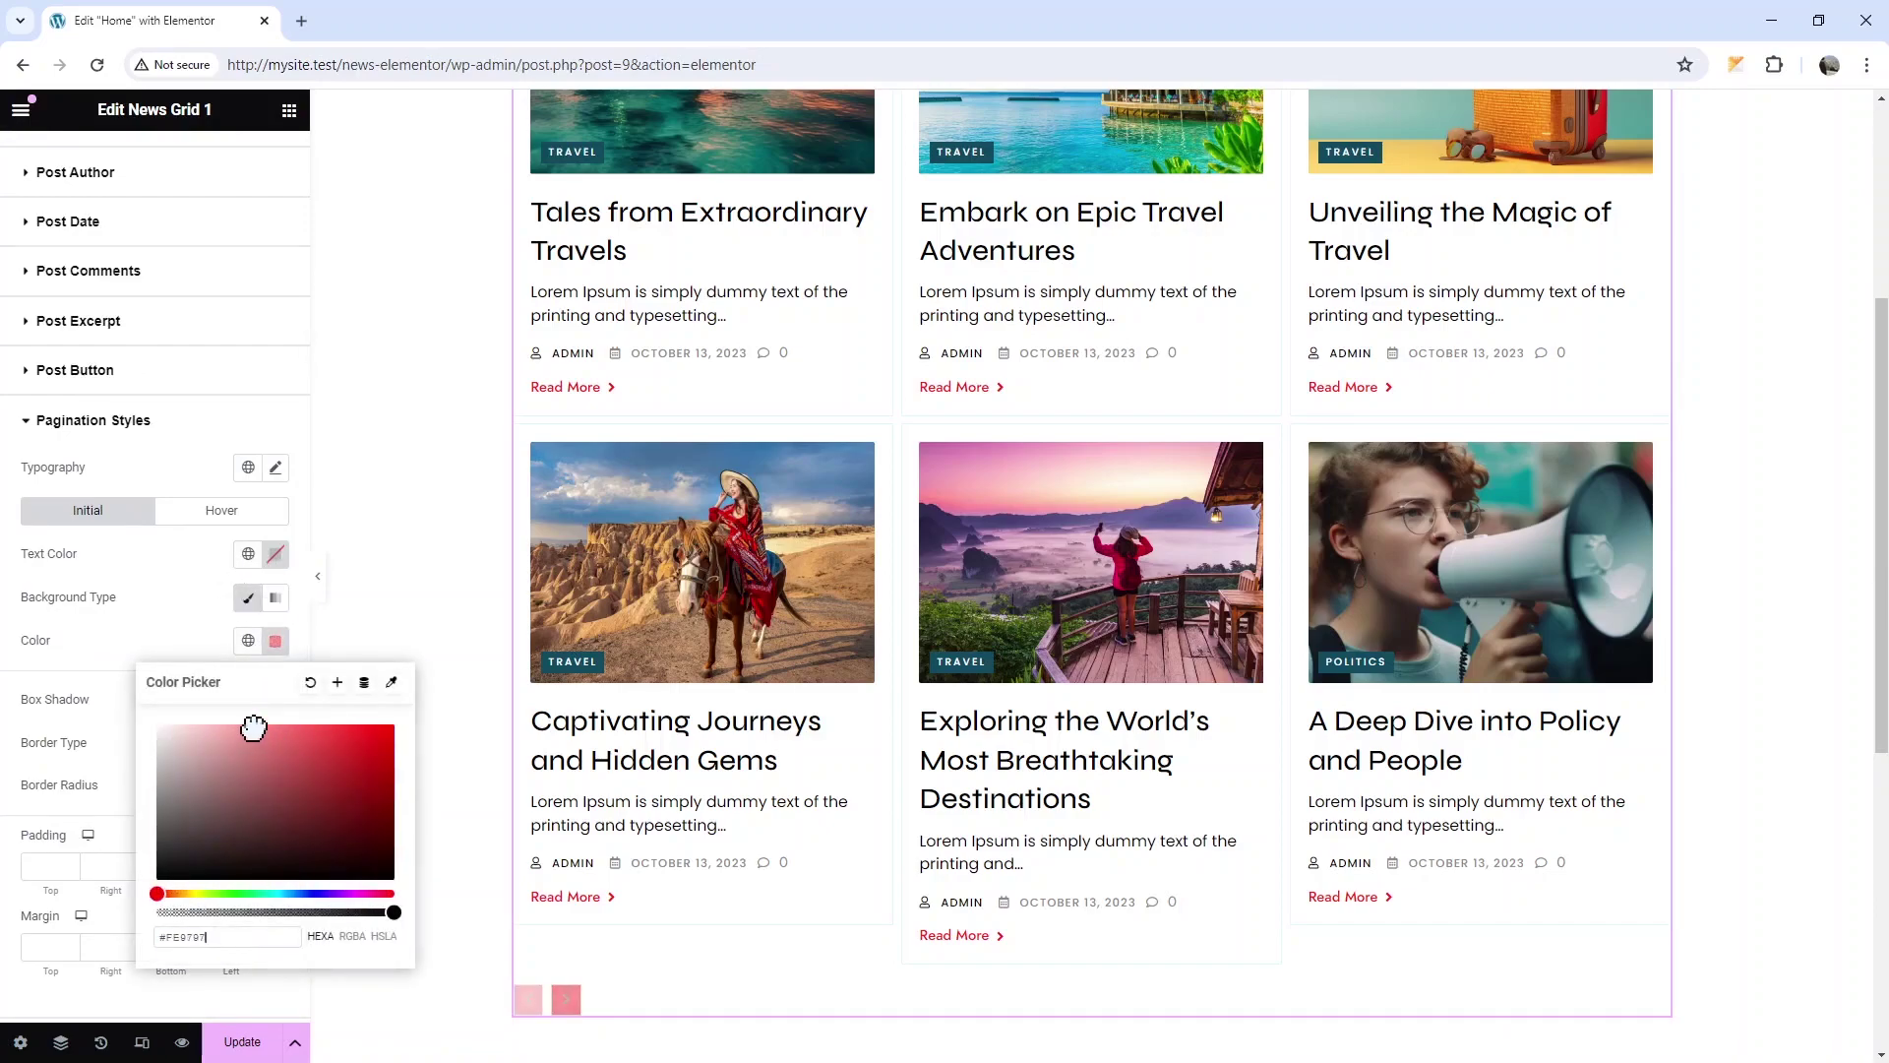
click(275, 554)
click(154, 638)
click(104, 672)
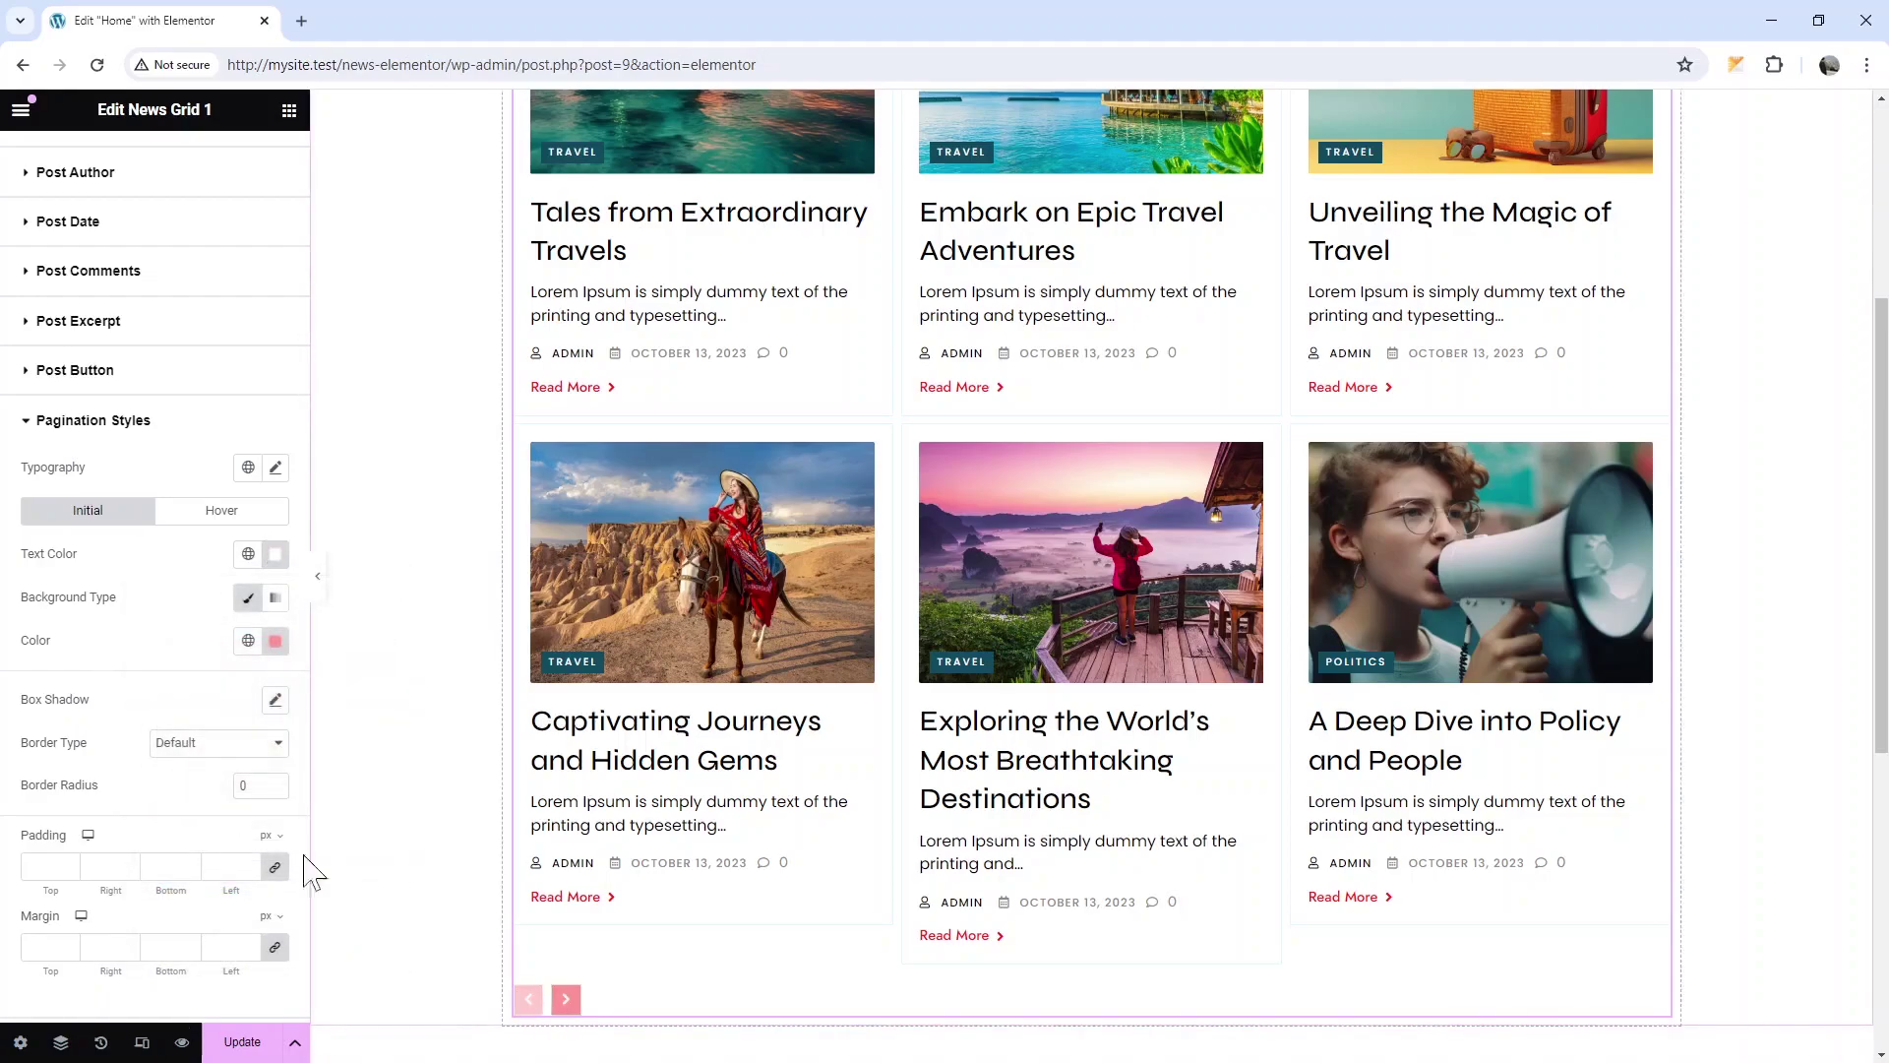
scroll(230, 837, down, 2)
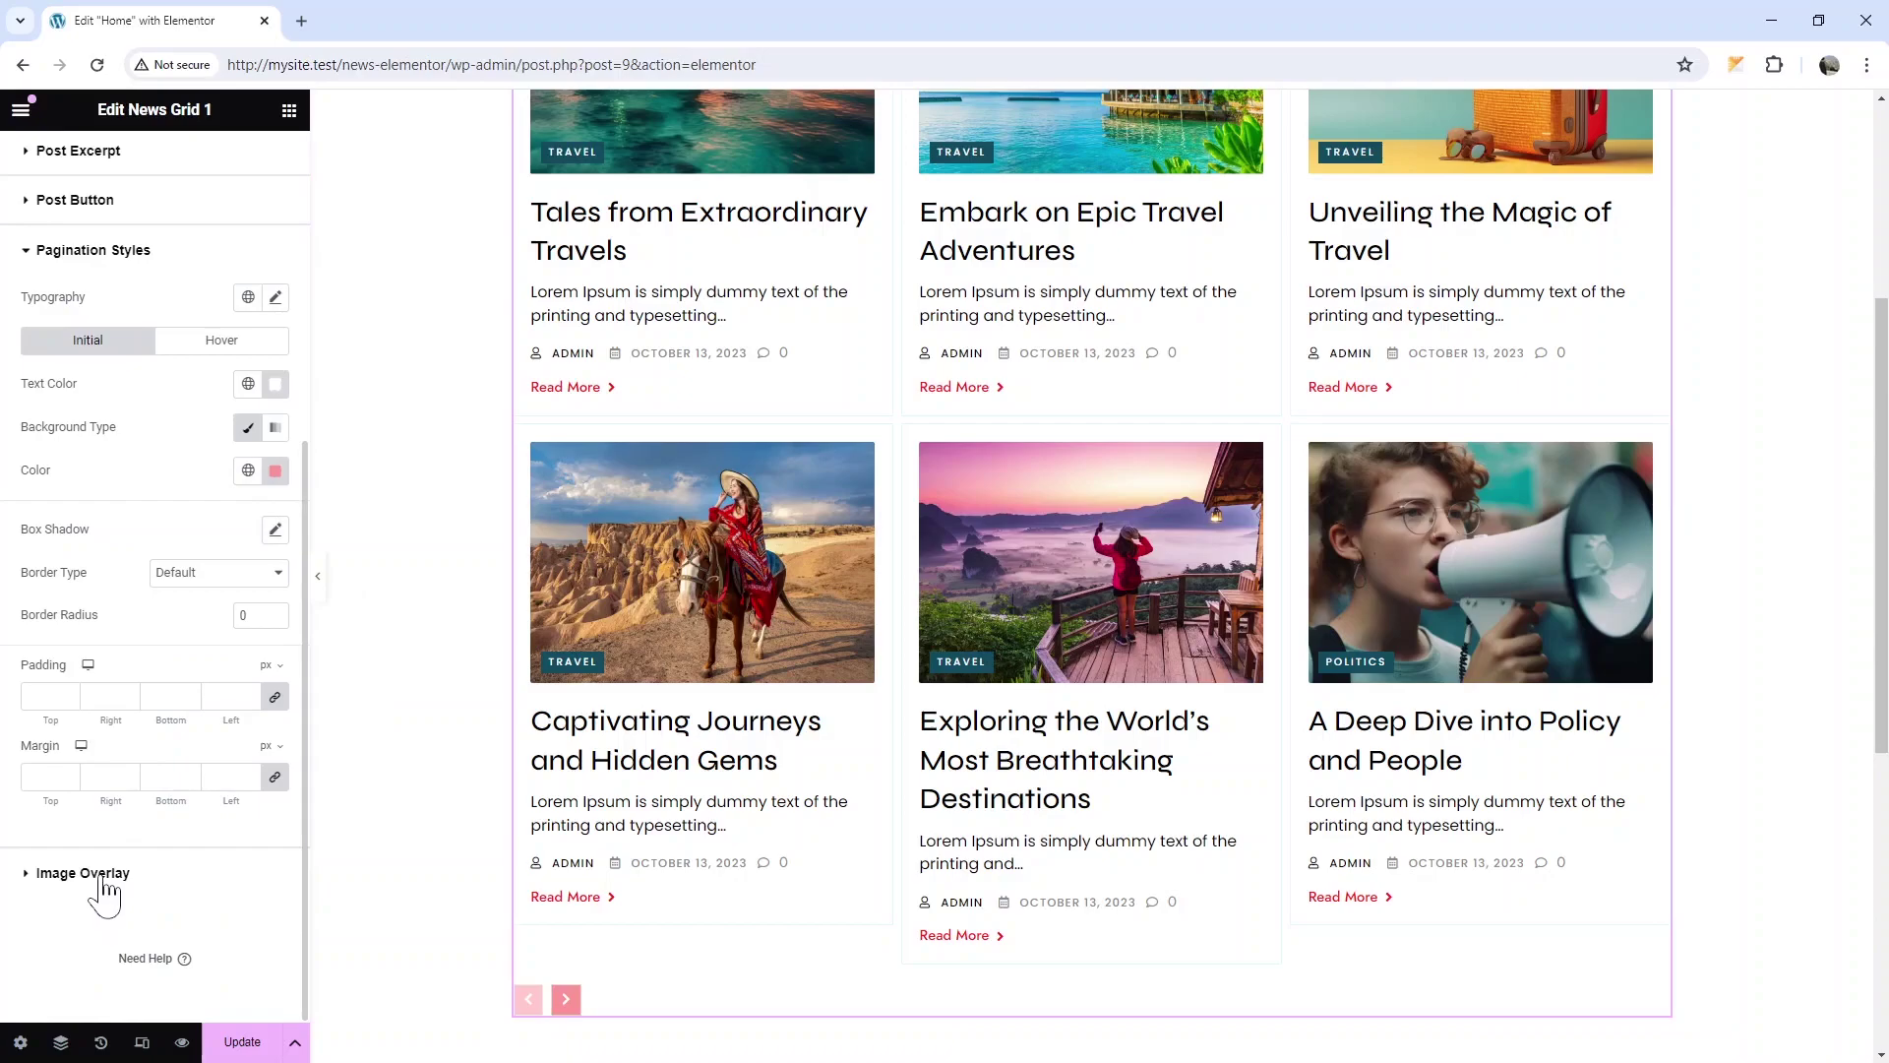
Set a gradient image overlay with the second stop at 94 and second colour #3C2E32
click(82, 872)
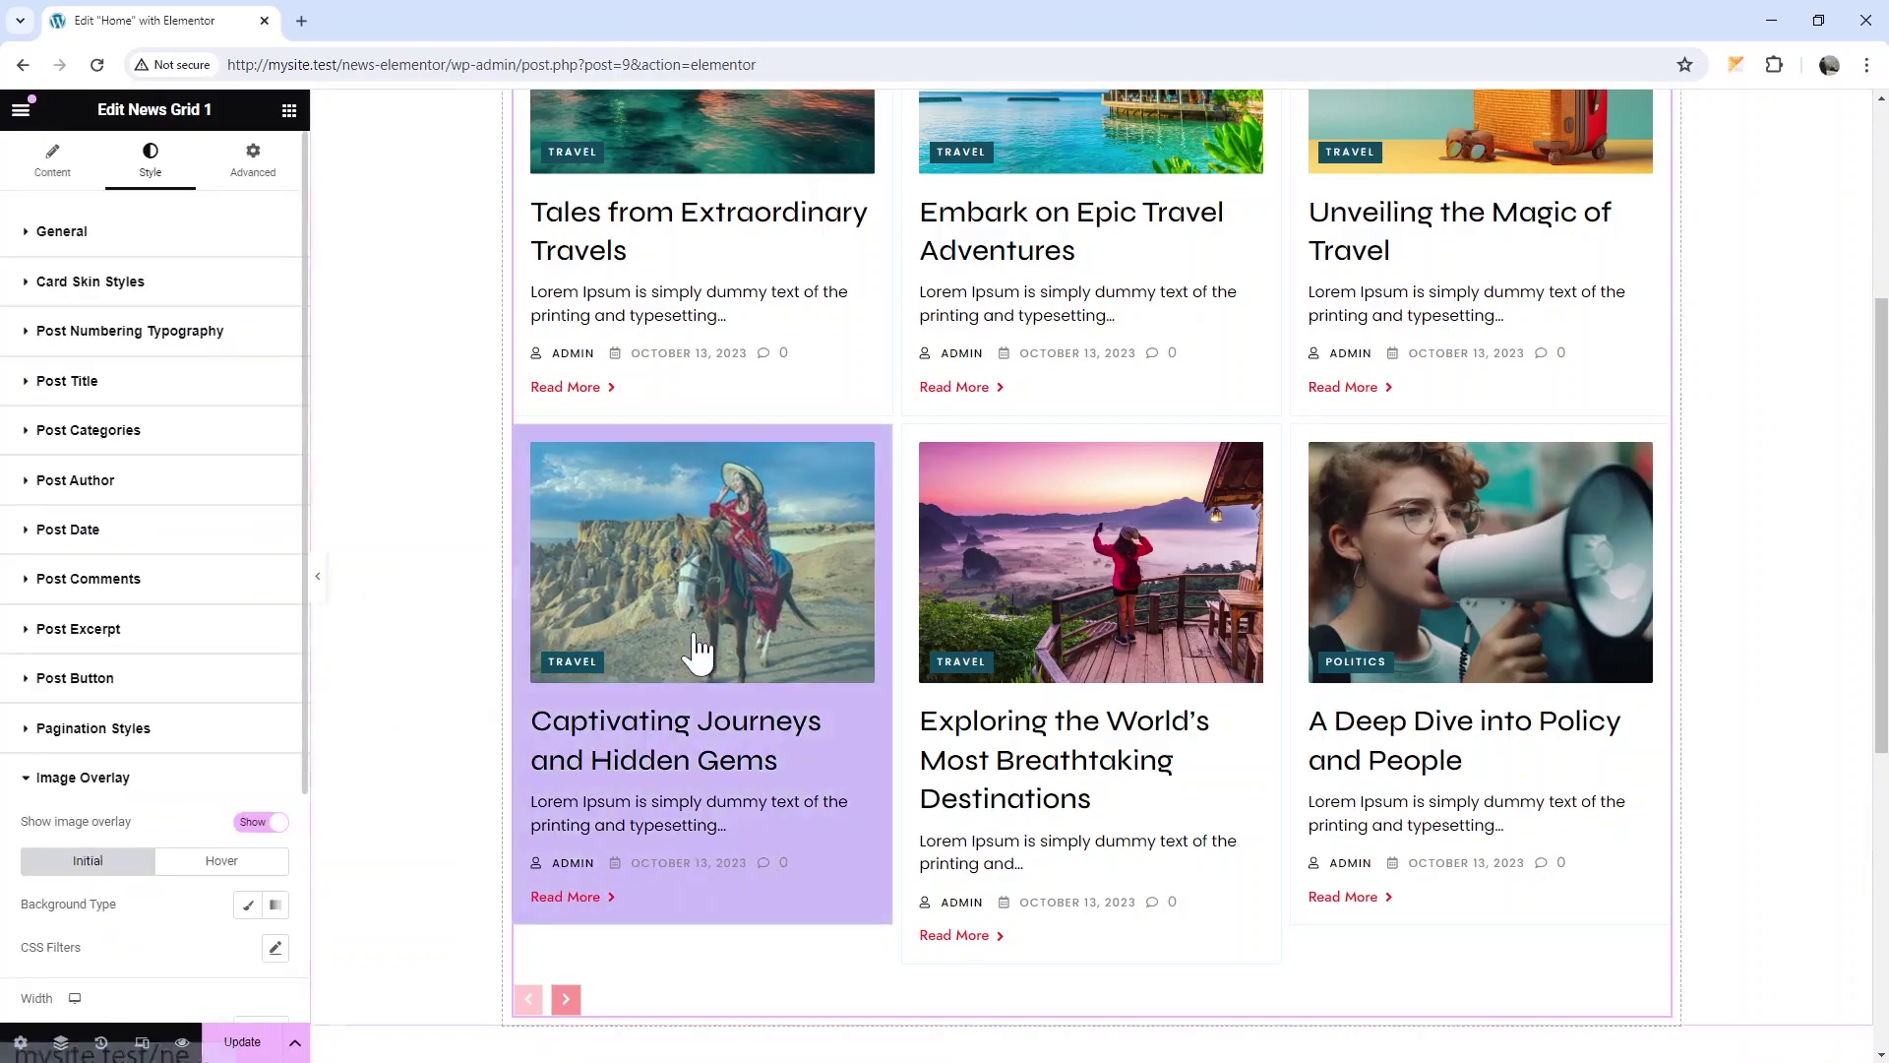
scroll(168, 849, down, 2)
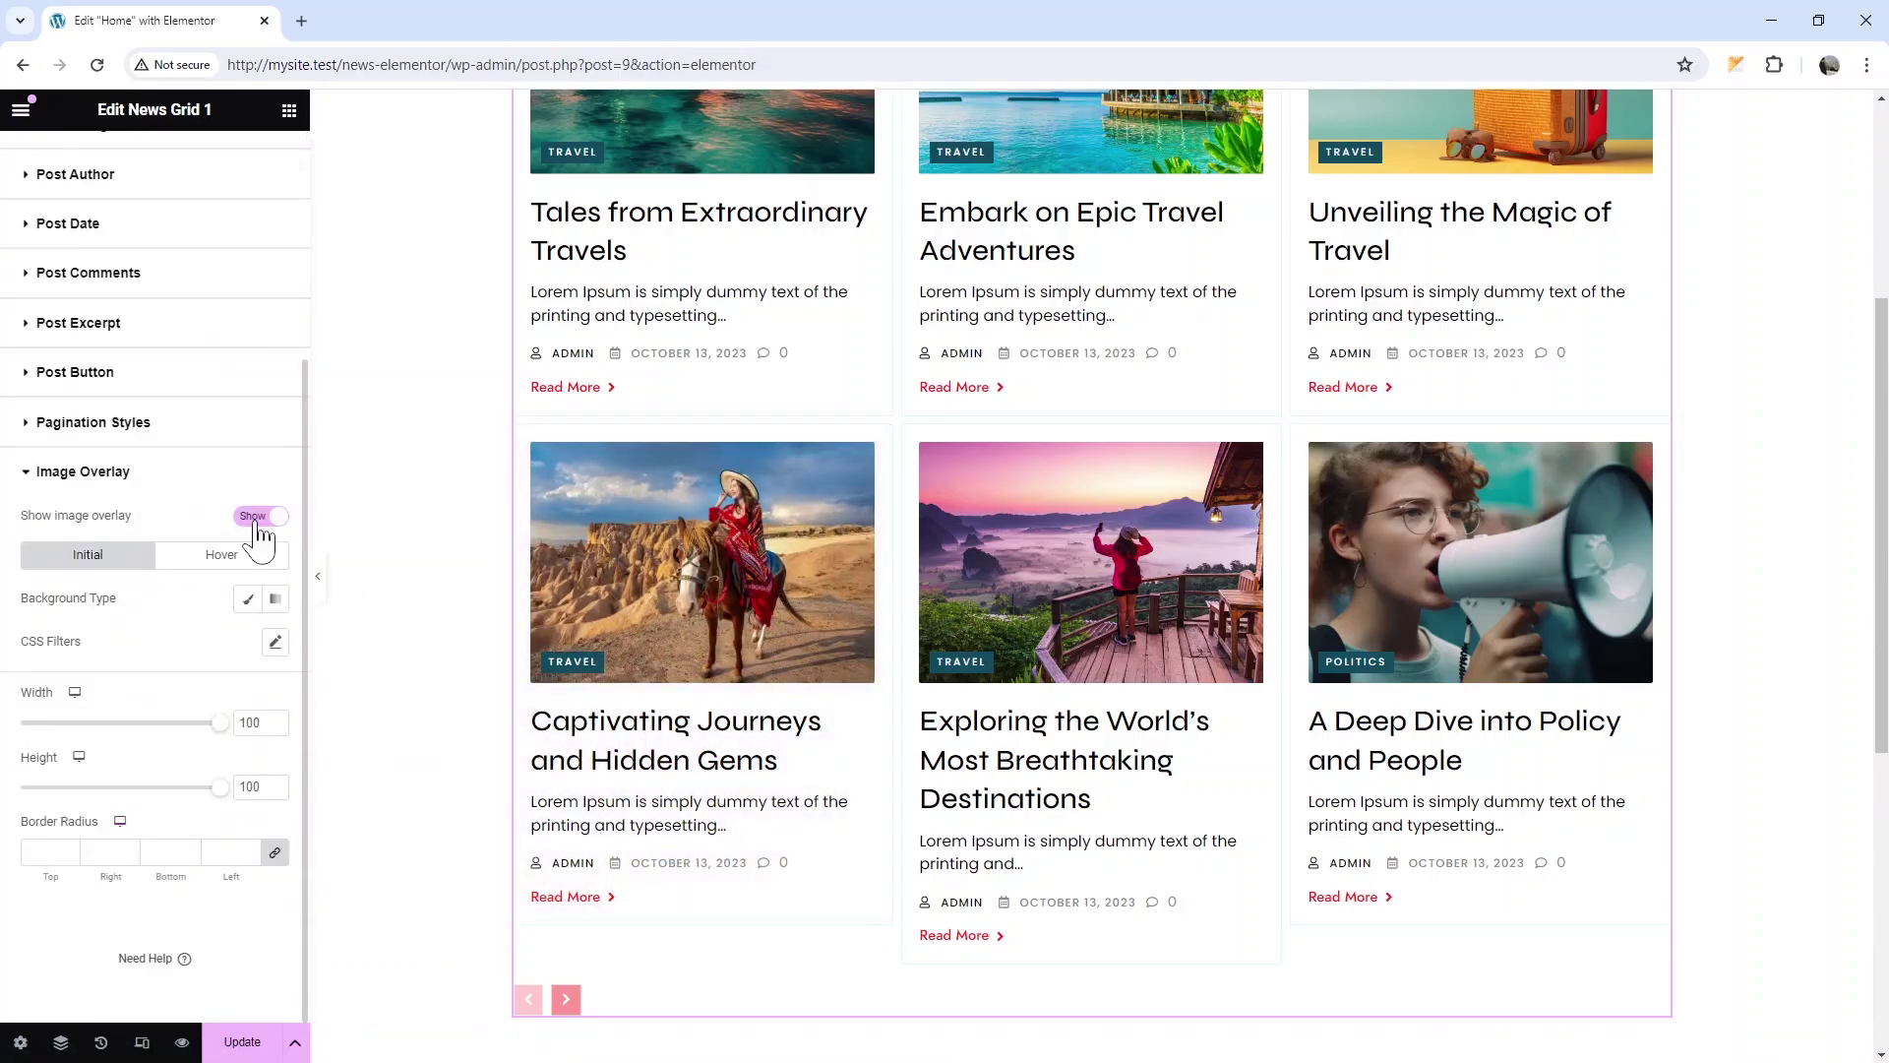
click(275, 598)
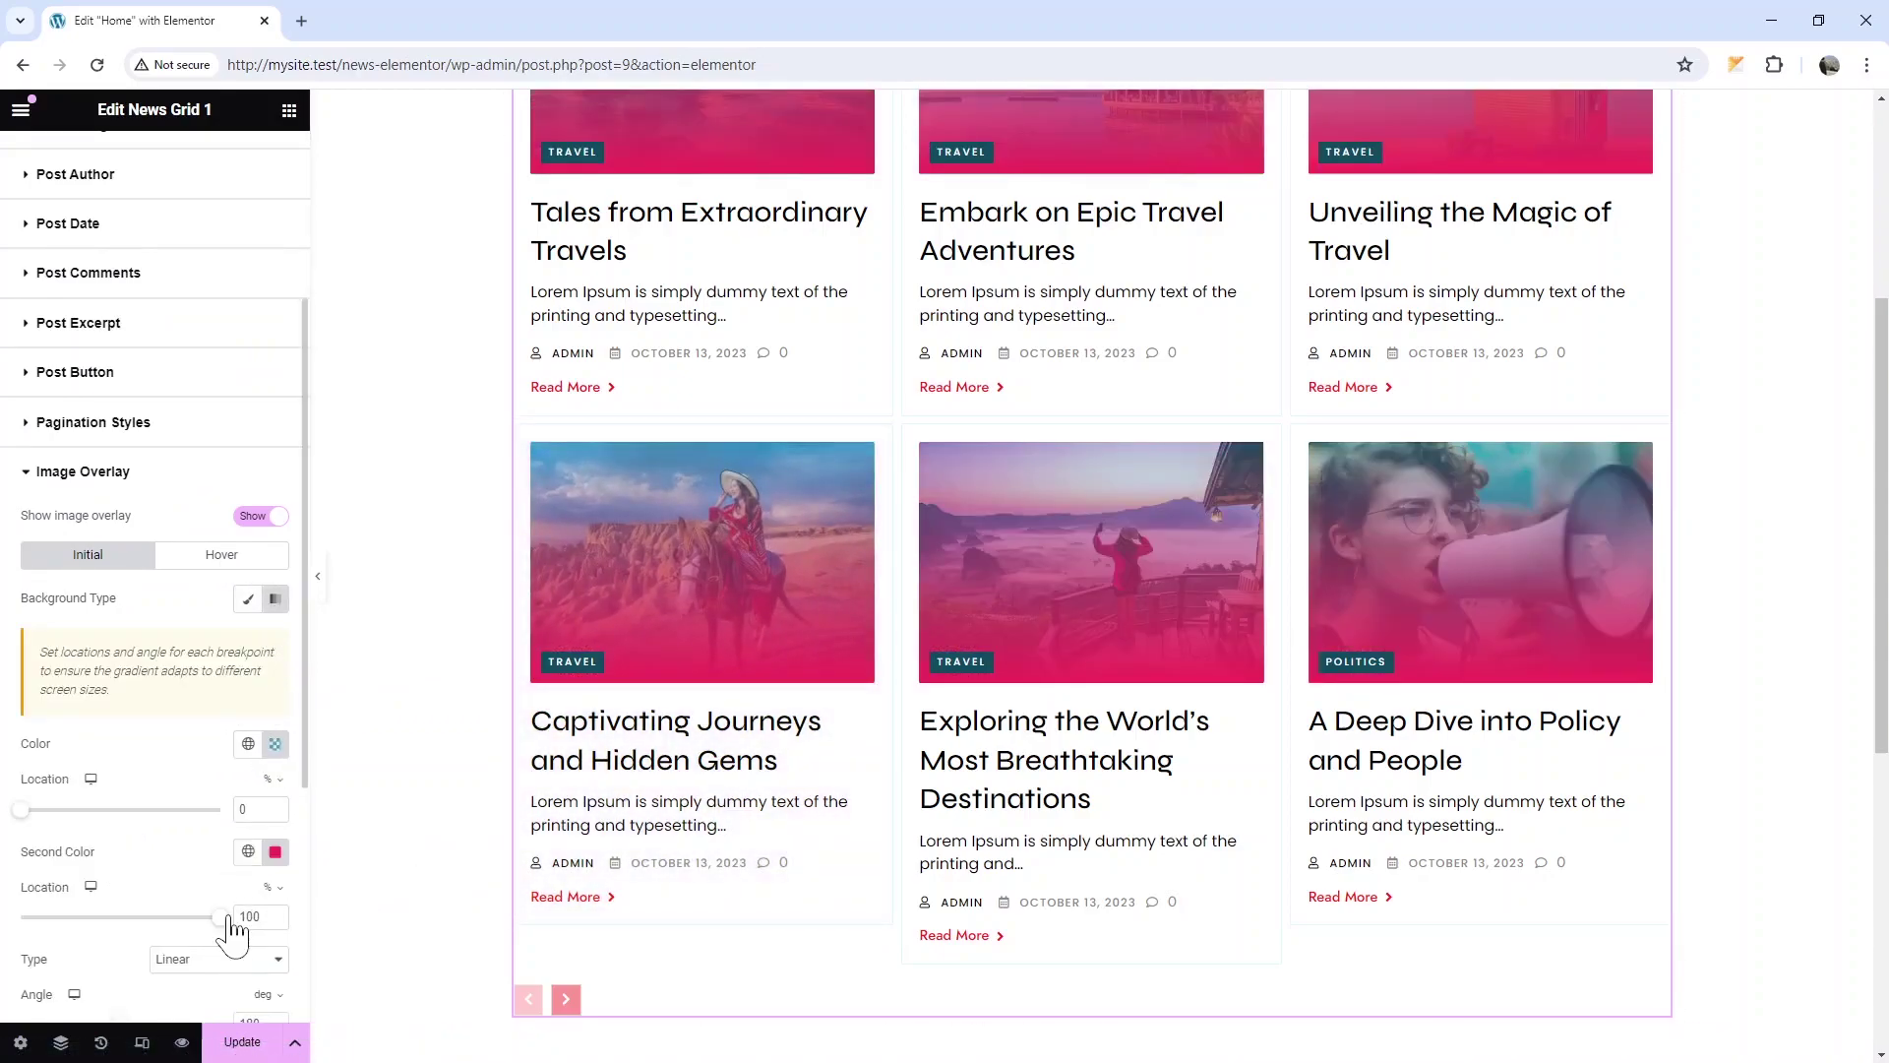
drag(211, 916, 187, 919)
click(275, 852)
click(192, 714)
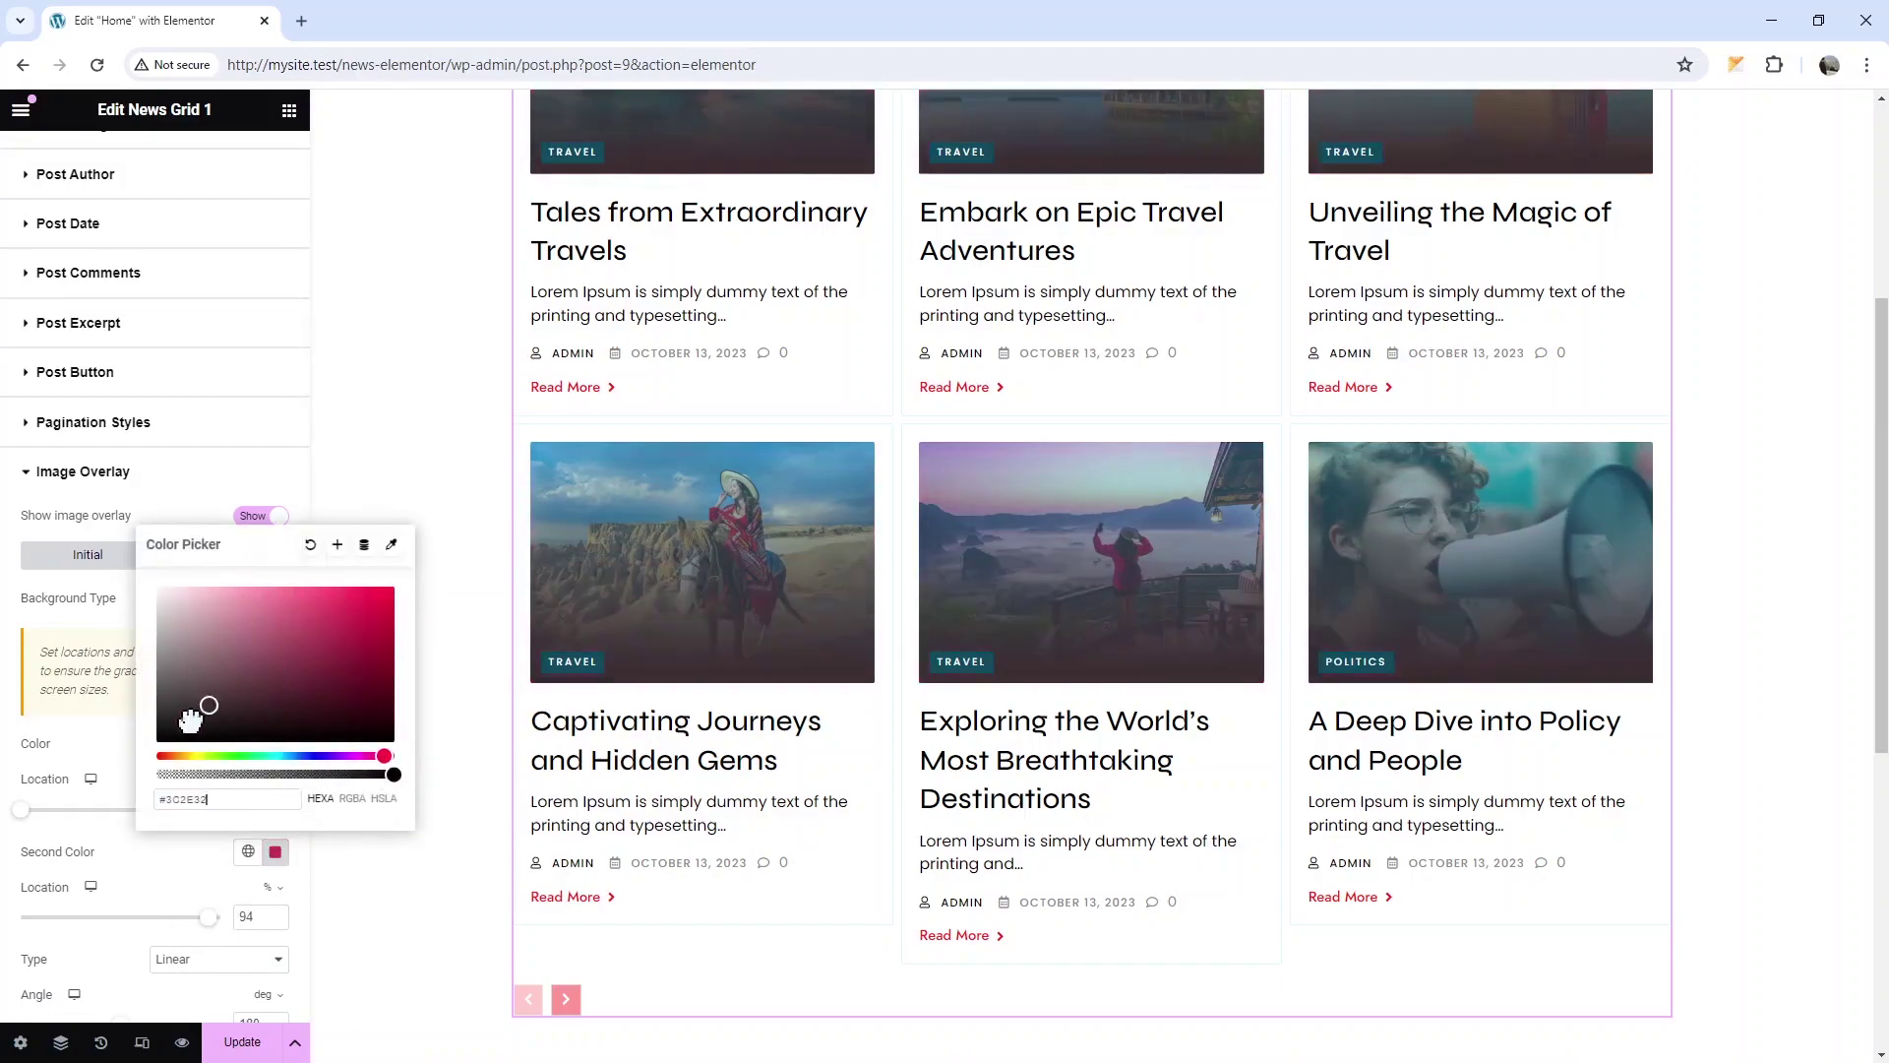
click(115, 627)
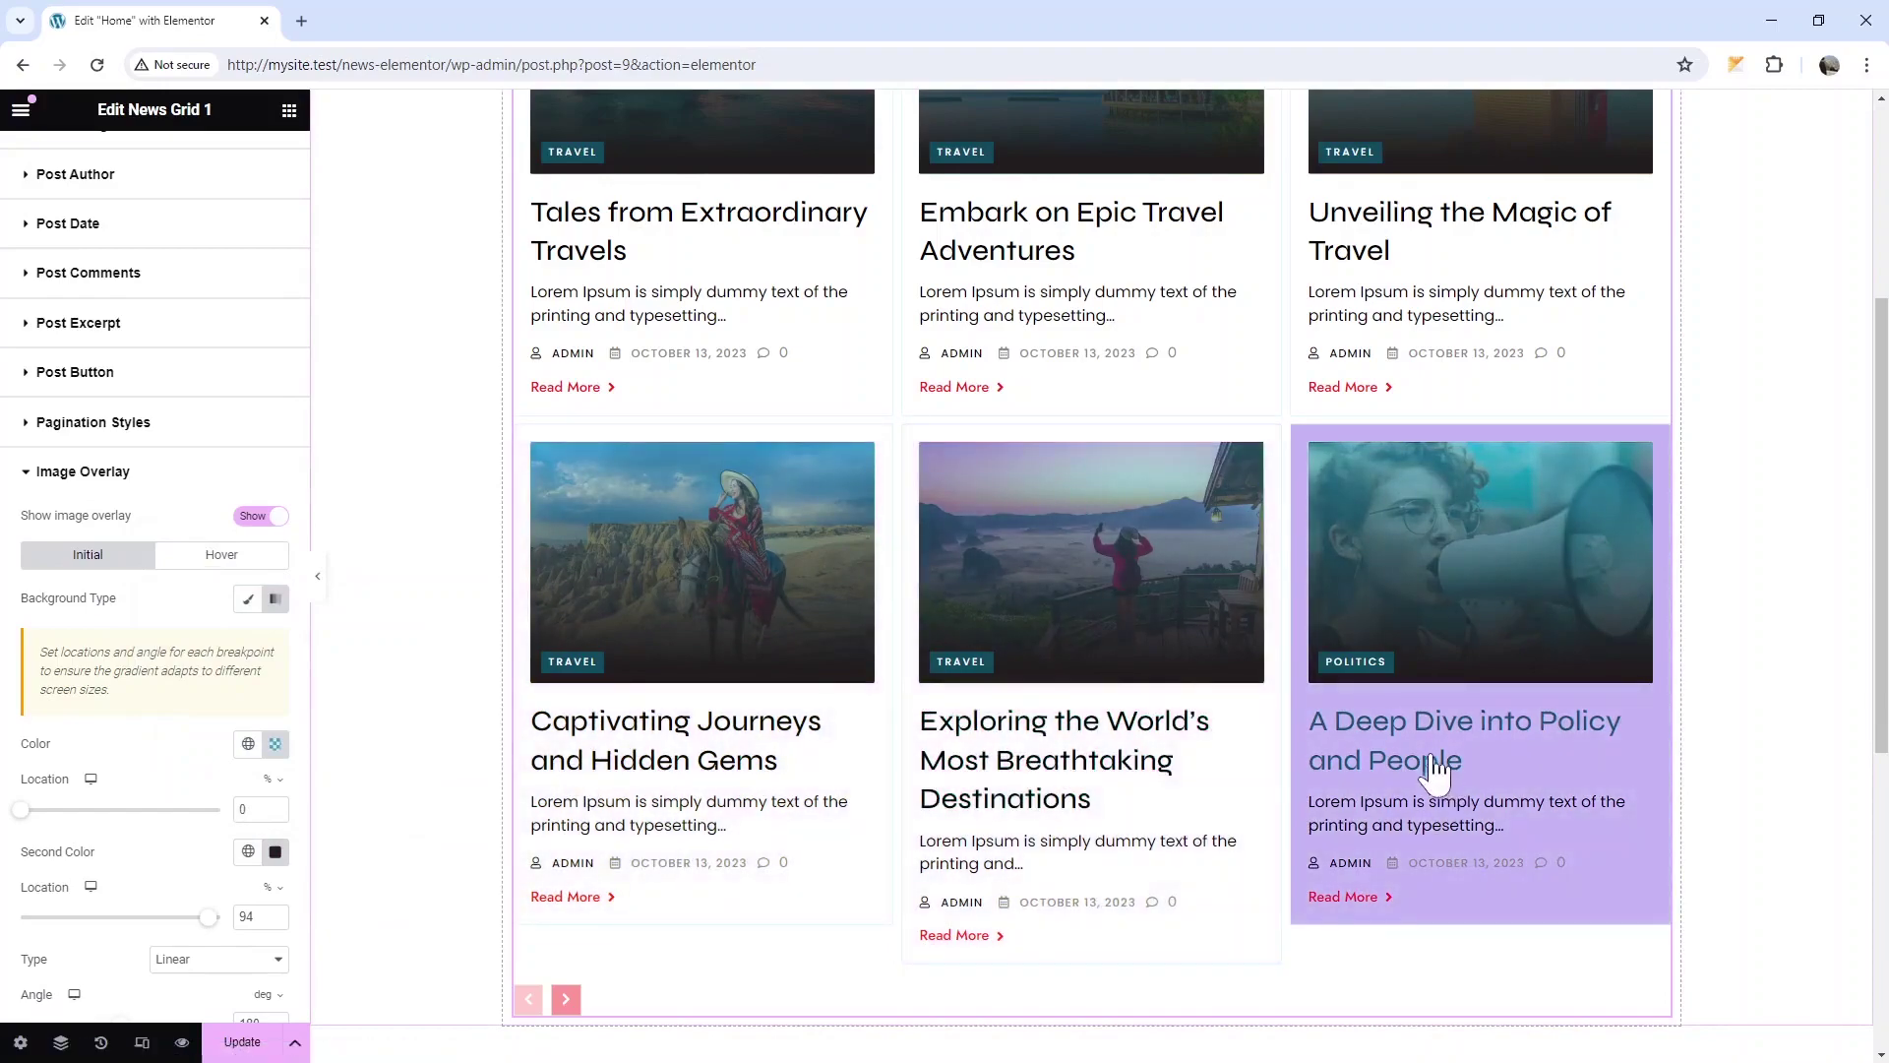
scroll(94, 549, up, 2)
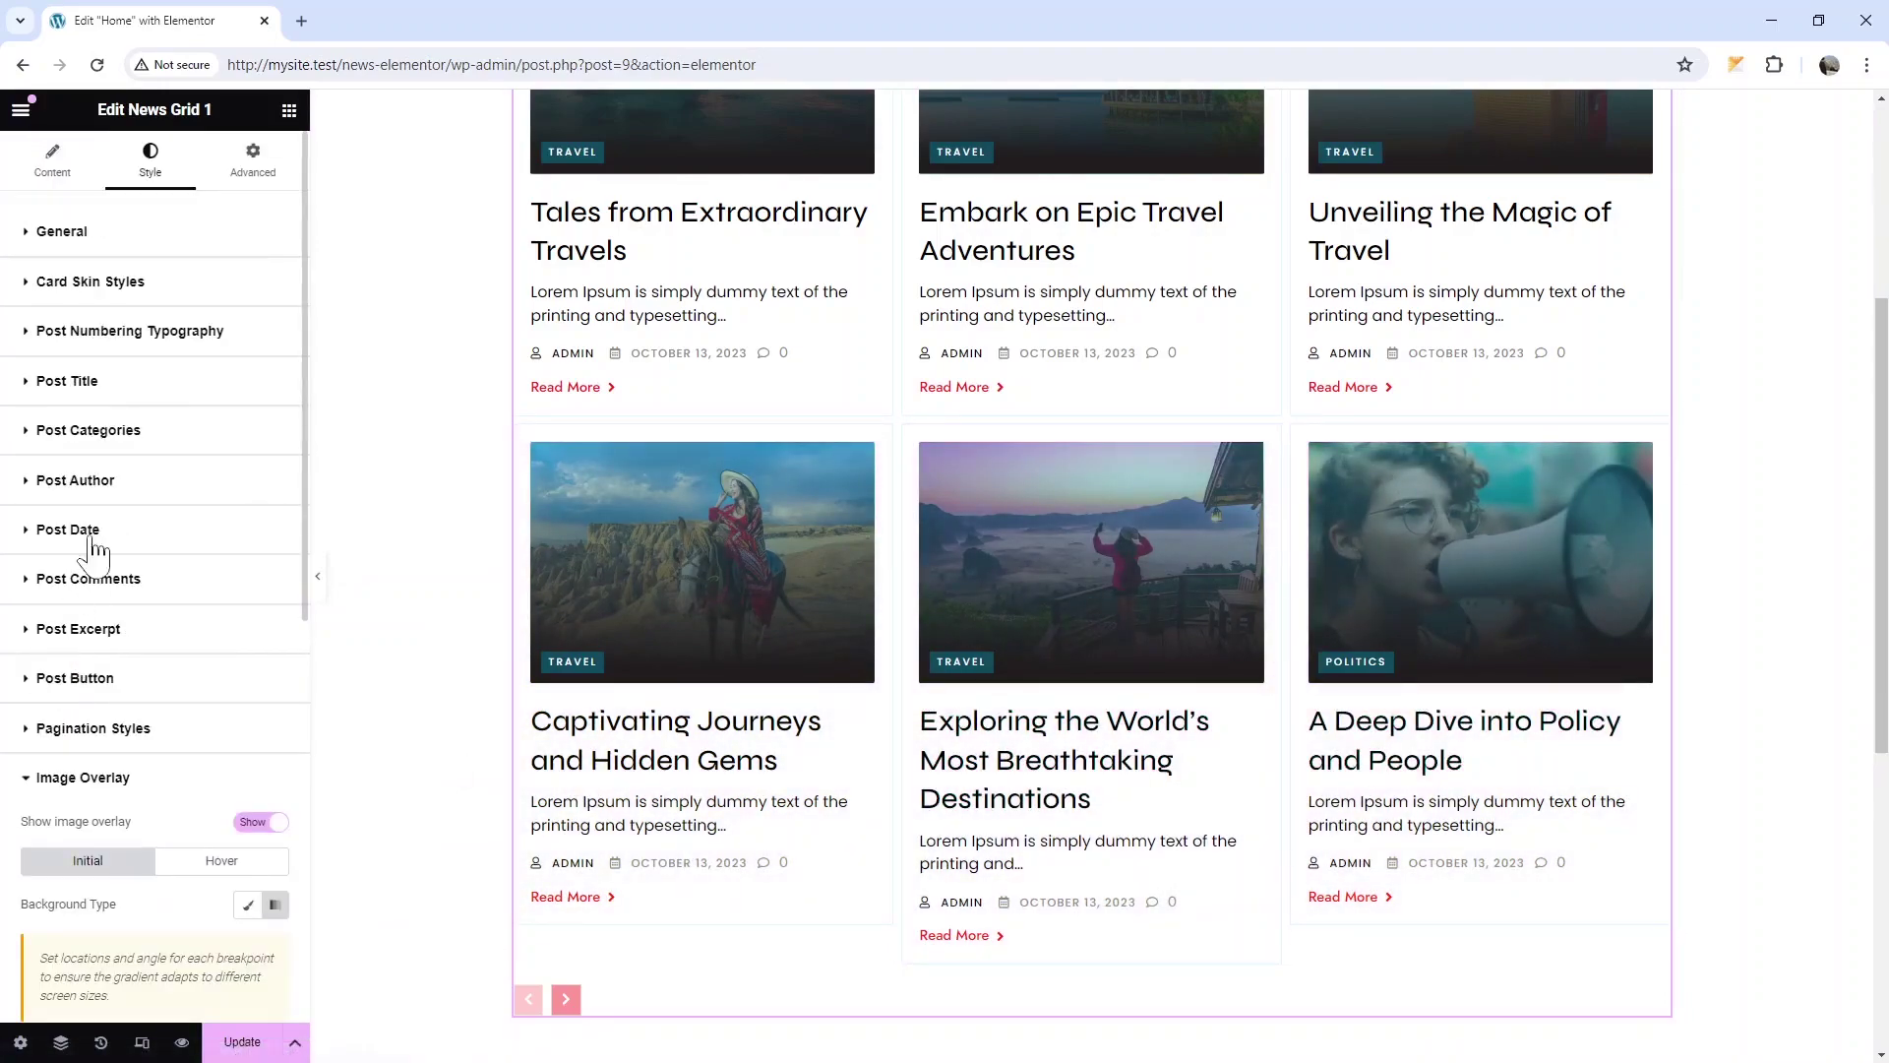
Give the Post Title a black Hover colour, then save the page with Update
click(85, 383)
click(233, 474)
click(274, 514)
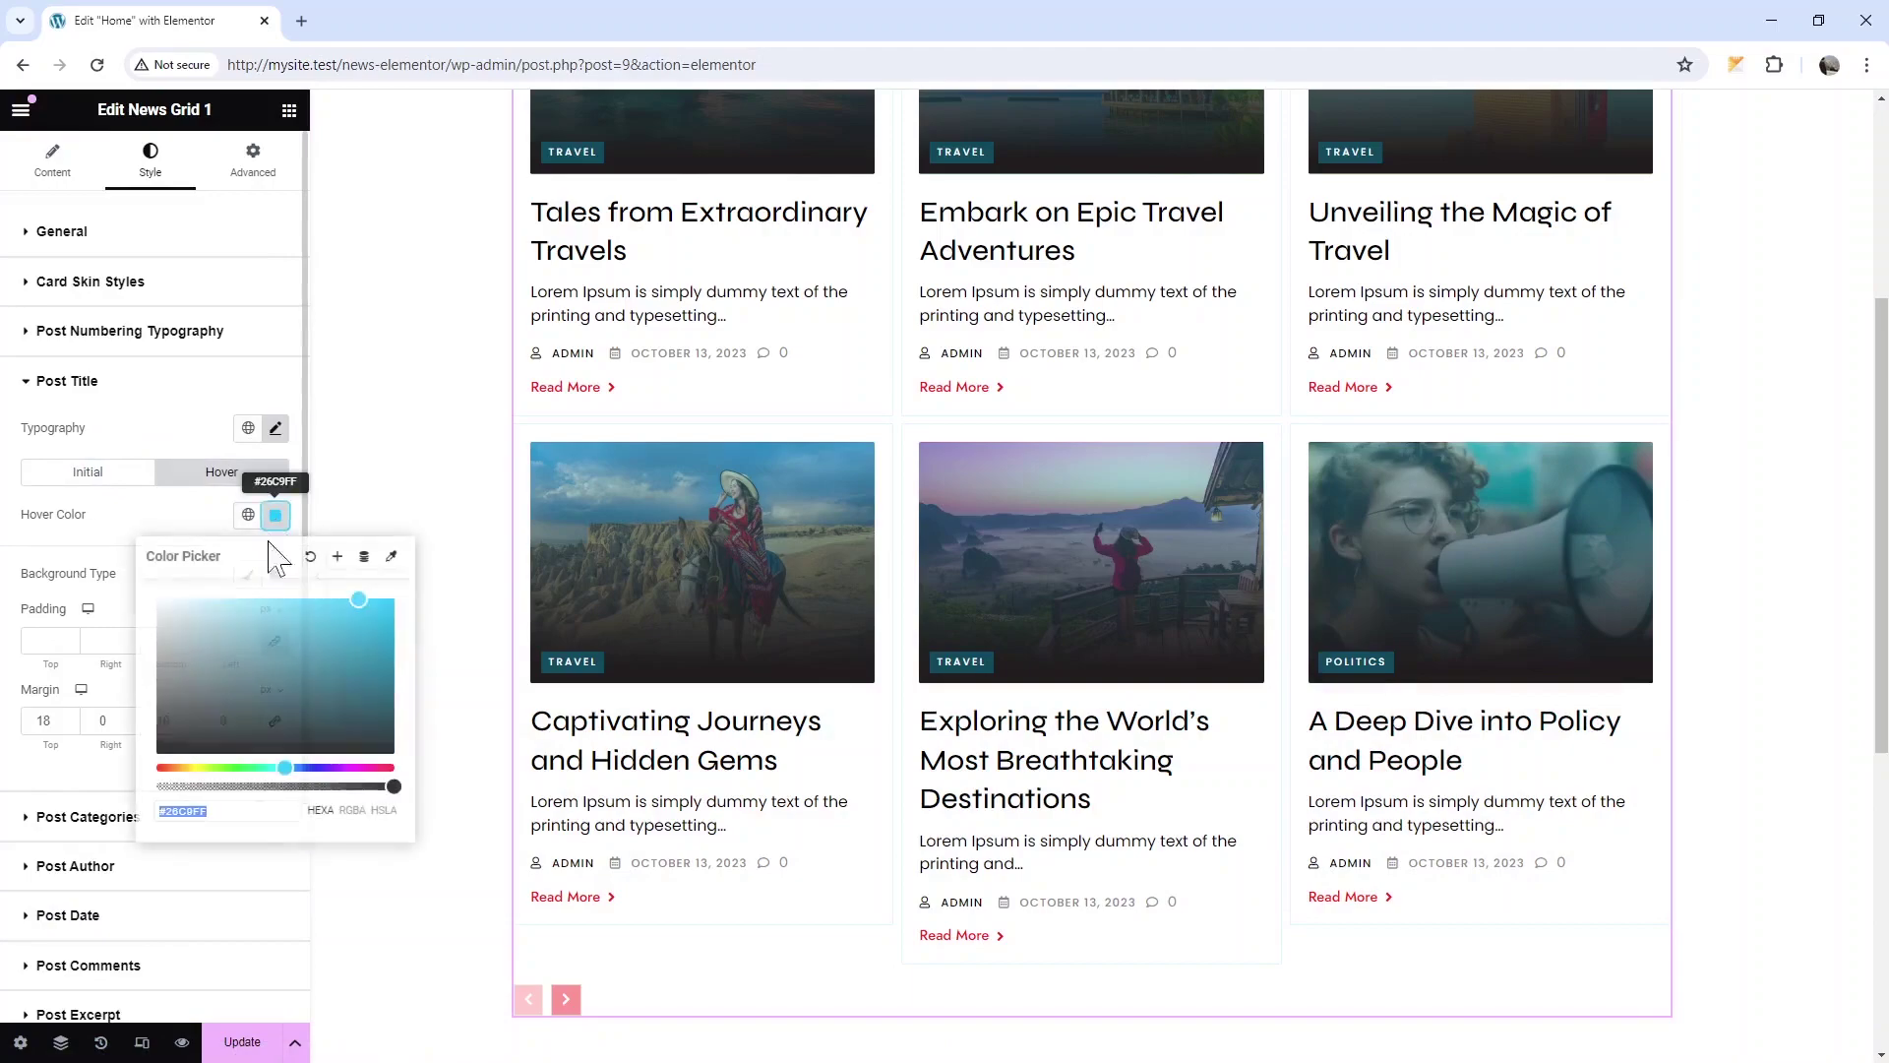
drag(178, 682, 159, 749)
click(96, 520)
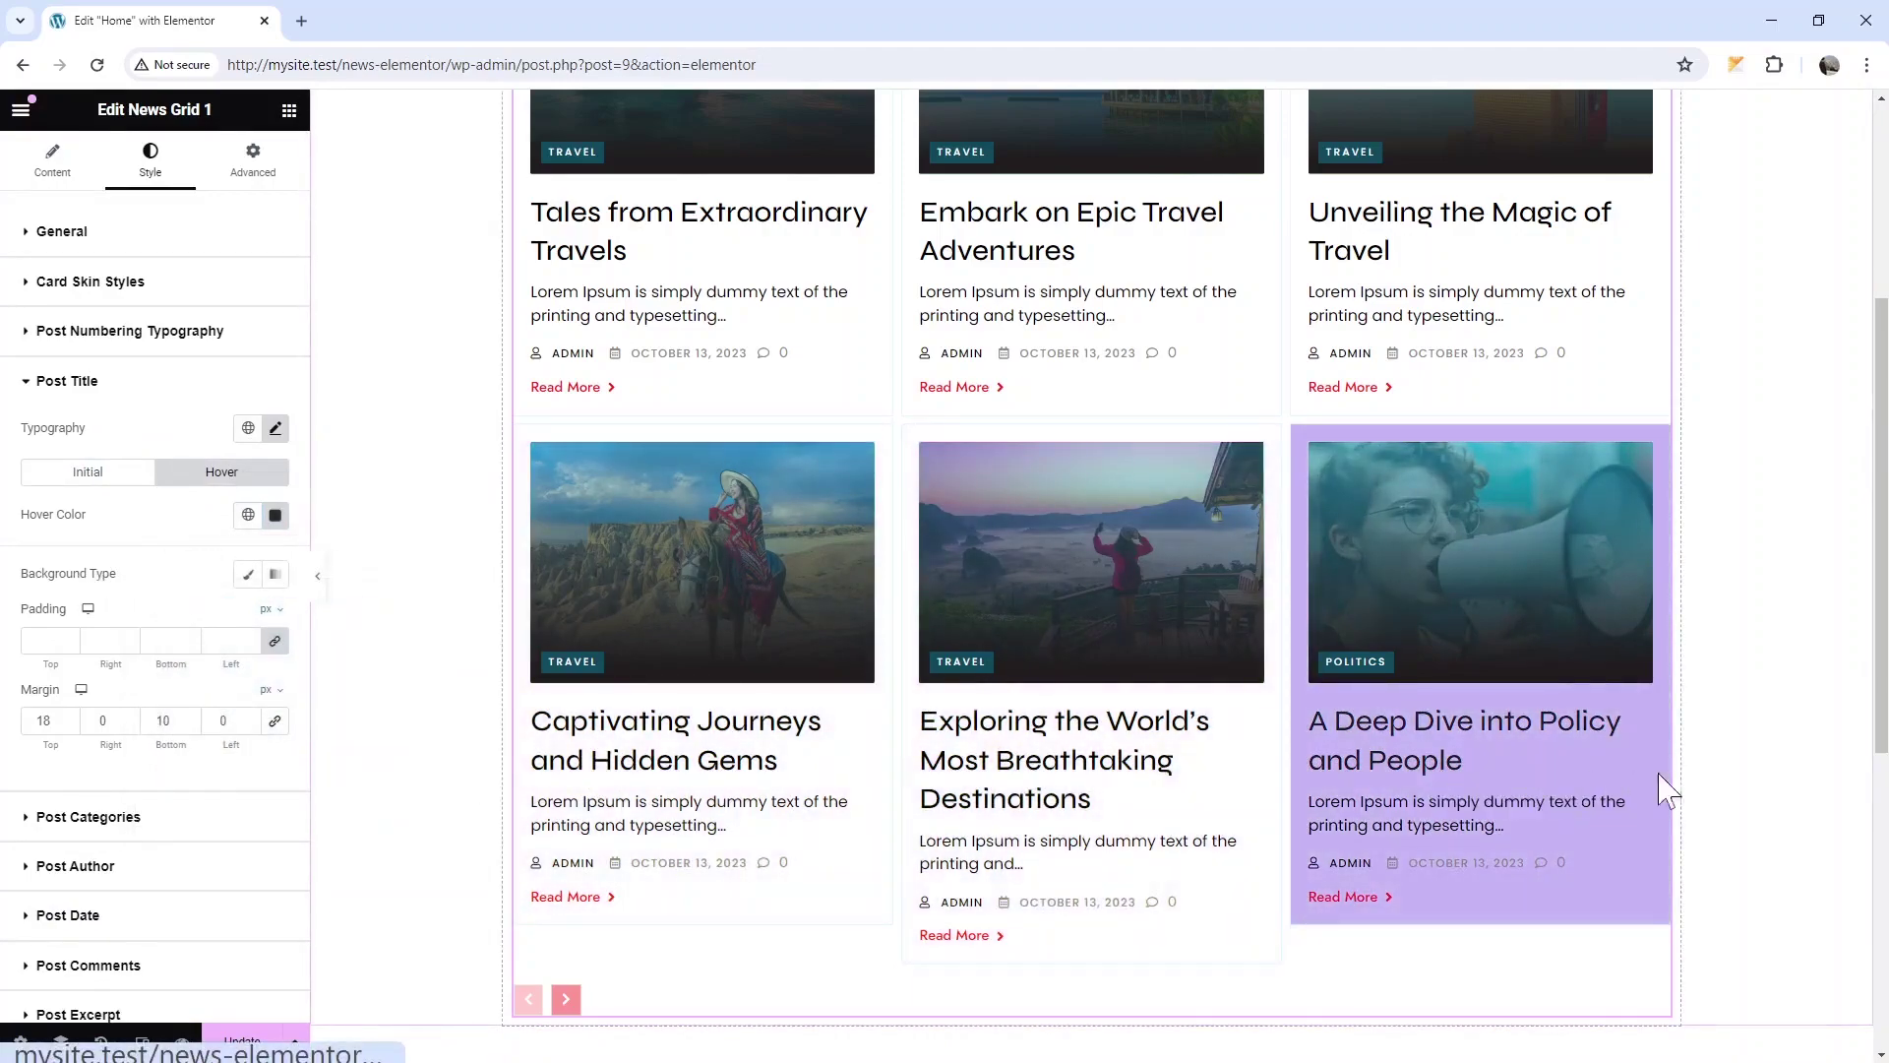
scroll(1746, 781, down, 2)
click(247, 1046)
scroll(359, 674, up, 3)
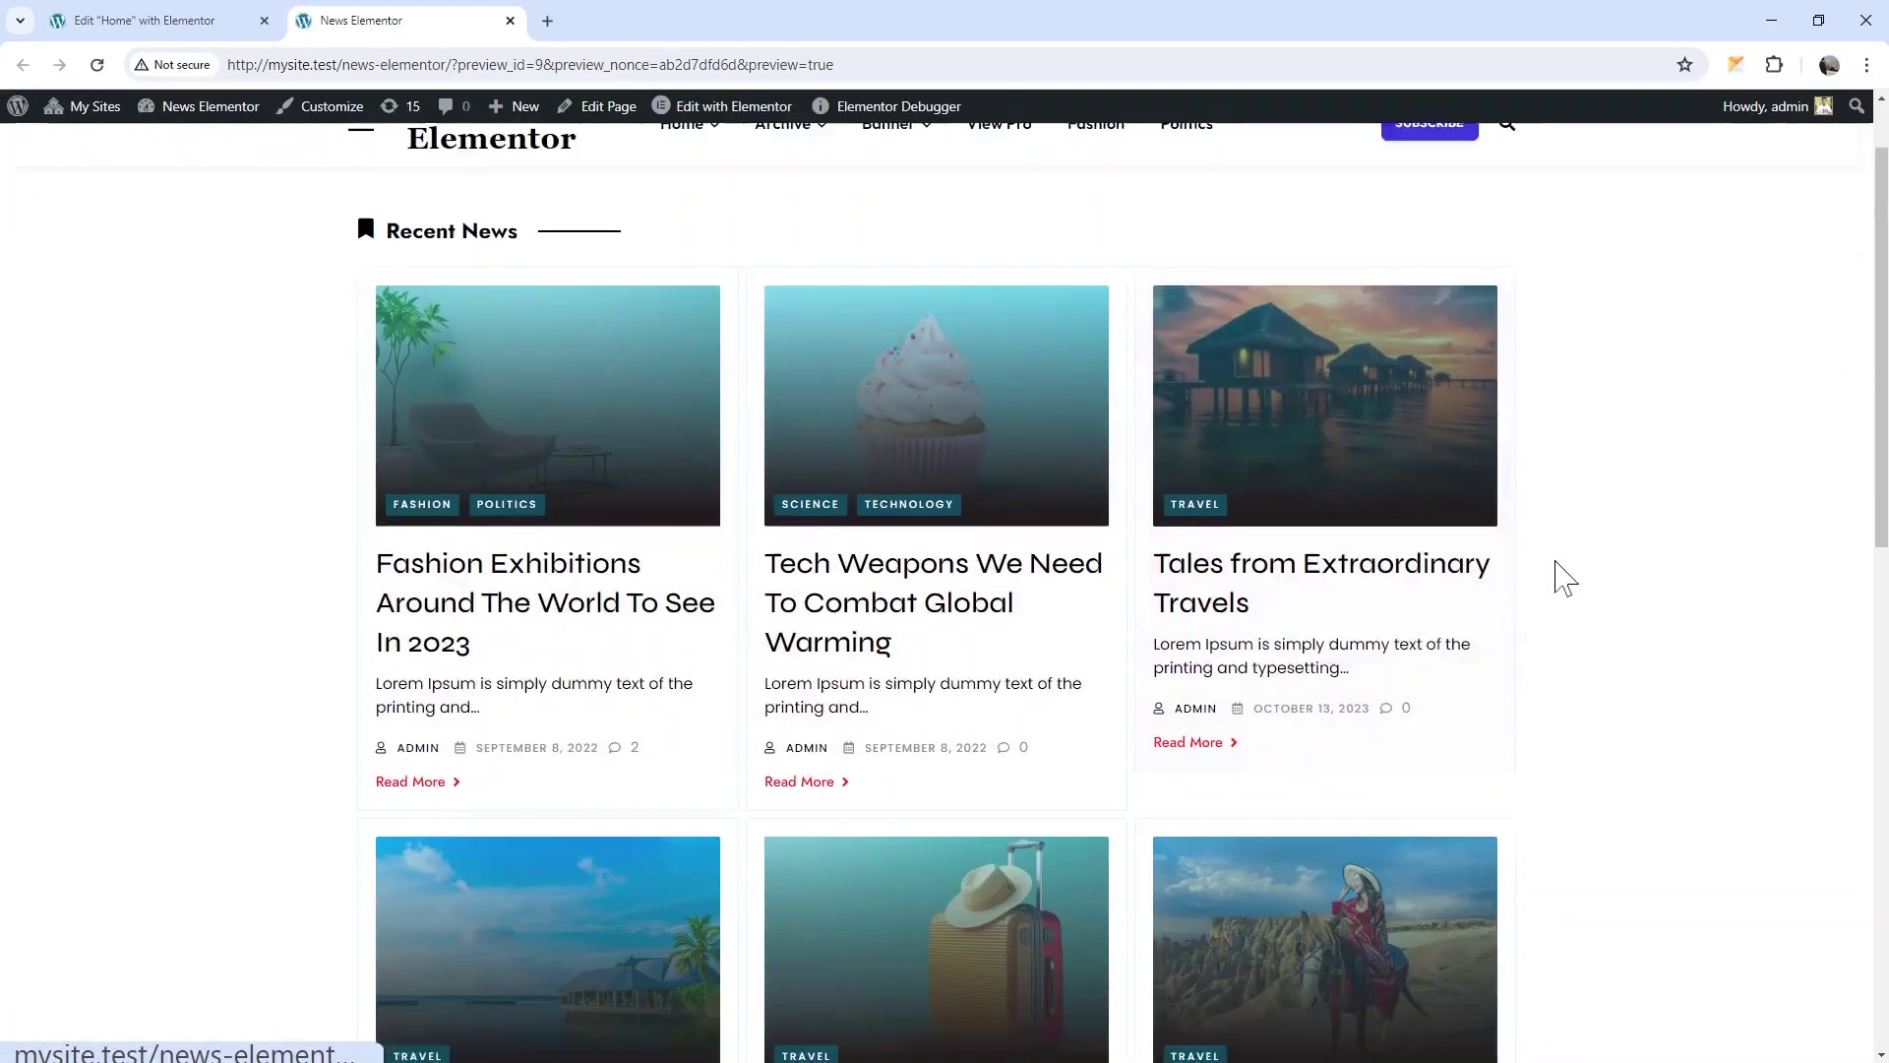
scroll(1556, 576, down, 1)
scroll(337, 692, up, 1)
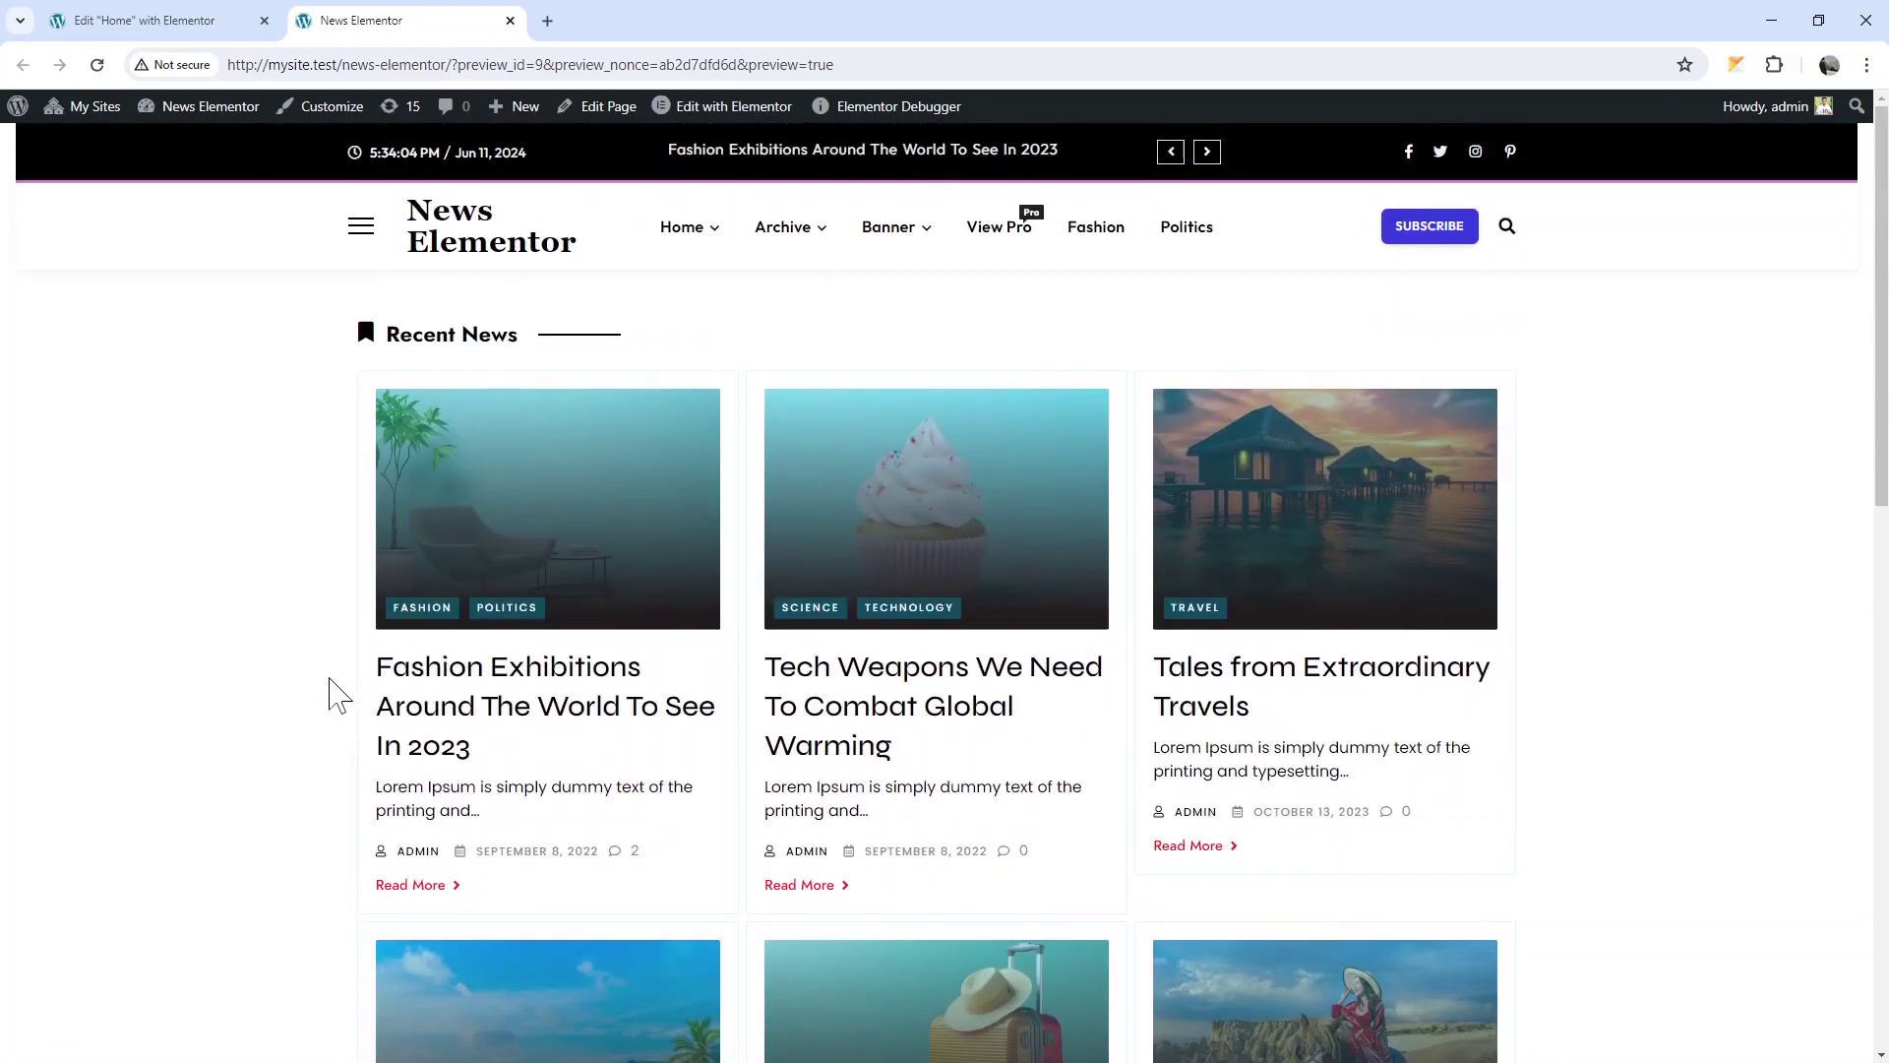
scroll(336, 688, down, 2)
scroll(338, 688, down, 2)
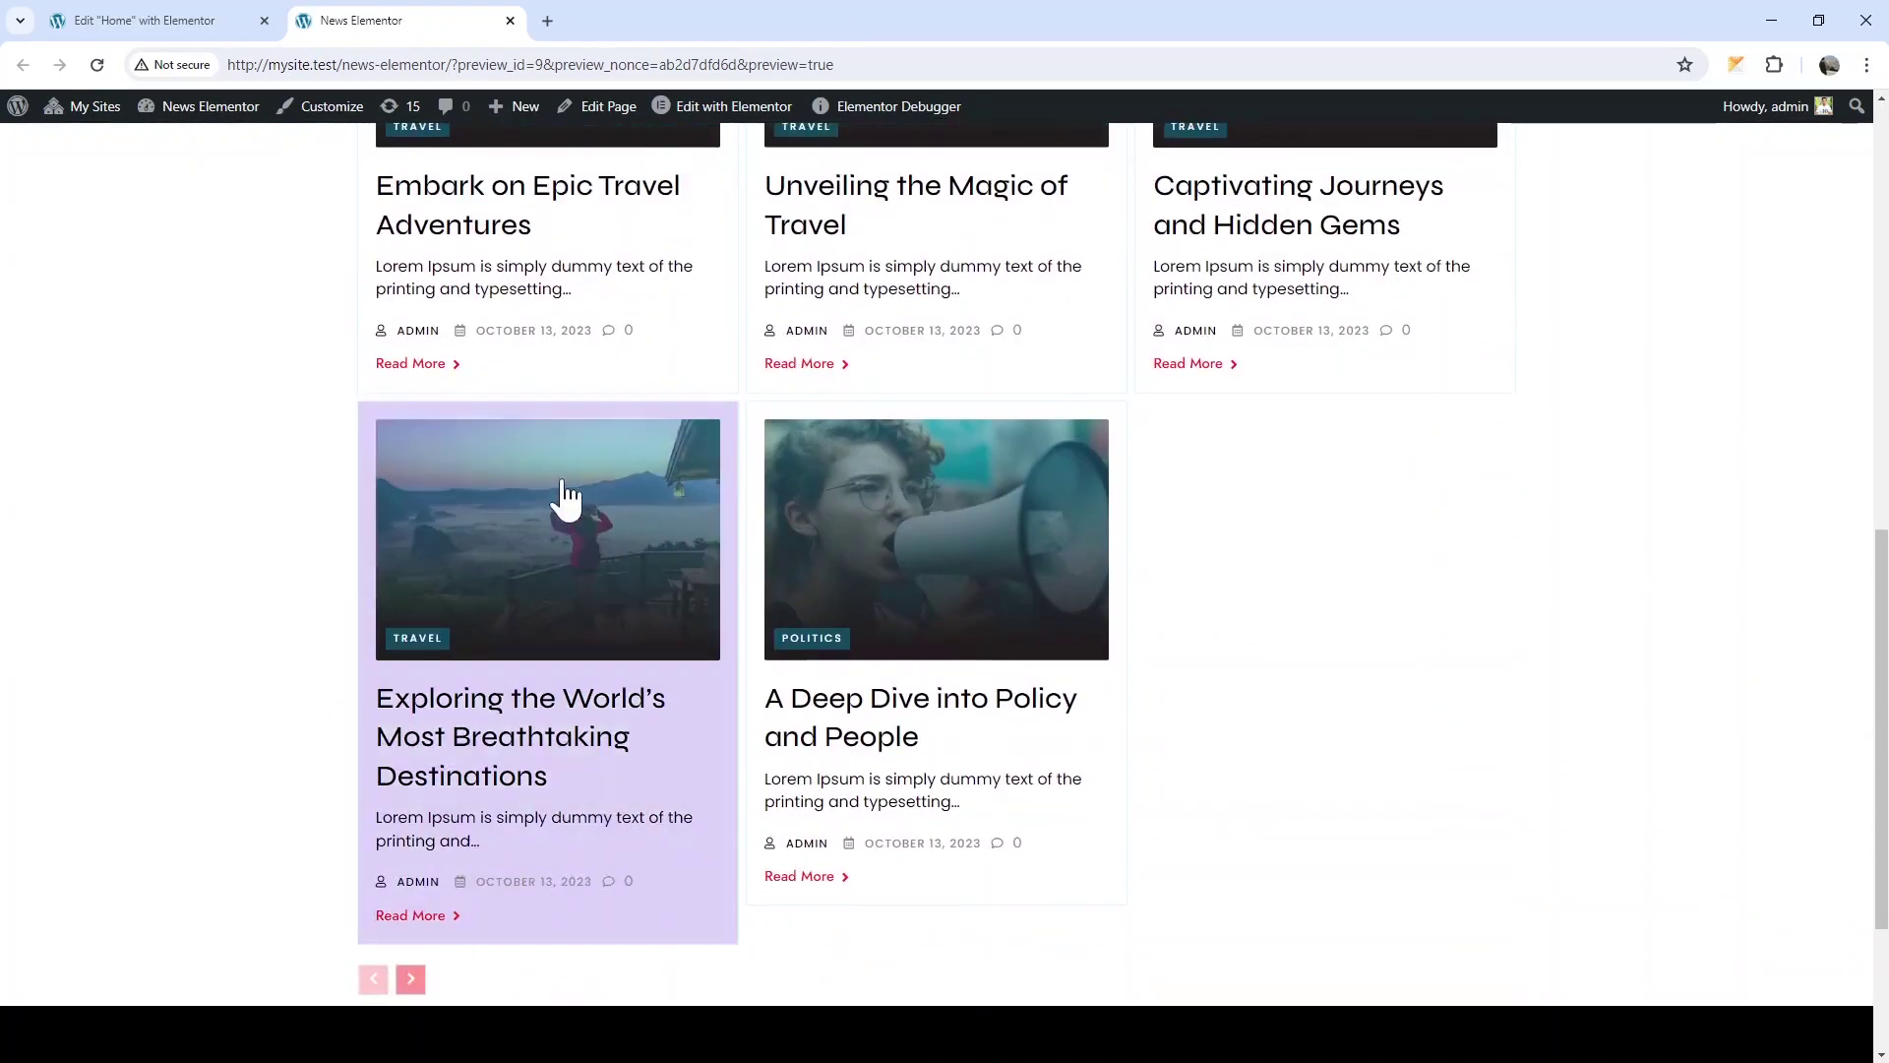